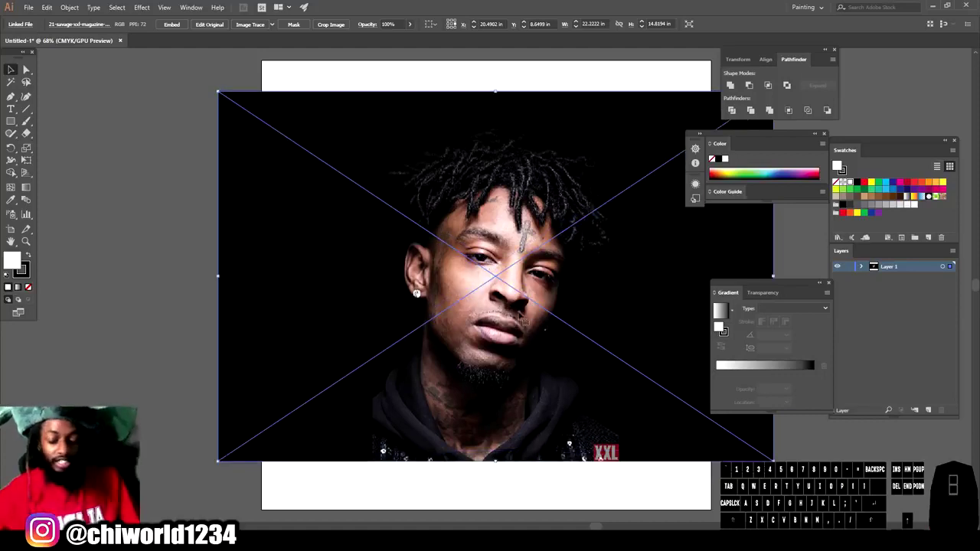
# Step: Enlarge the placed portrait photo to about 27.8 by 18.5 in and position it over the artboard
pyautogui.moveTo(532, 239); pyautogui.dragTo(498, 286)
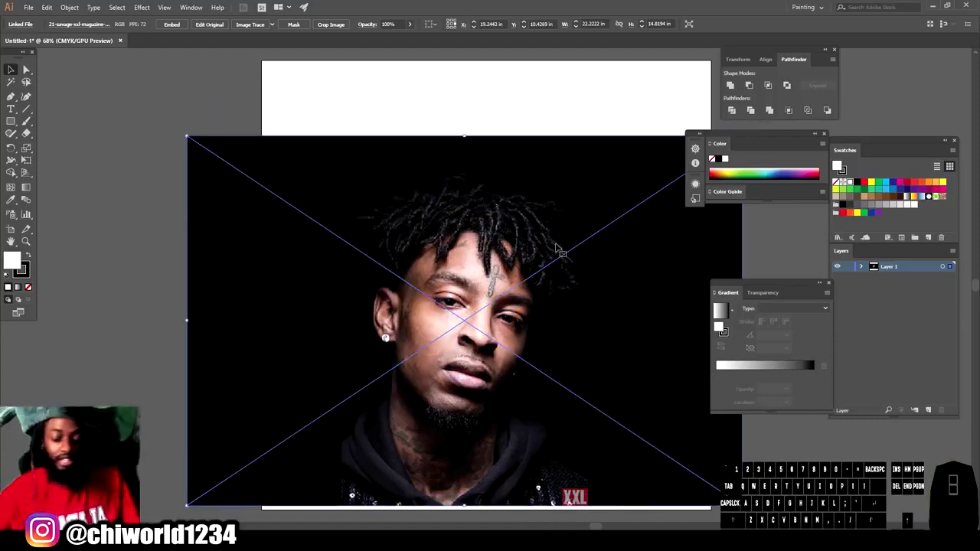
pyautogui.moveTo(185, 137); pyautogui.dragTo(117, 89)
pyautogui.moveTo(284, 245); pyautogui.dragTo(319, 208)
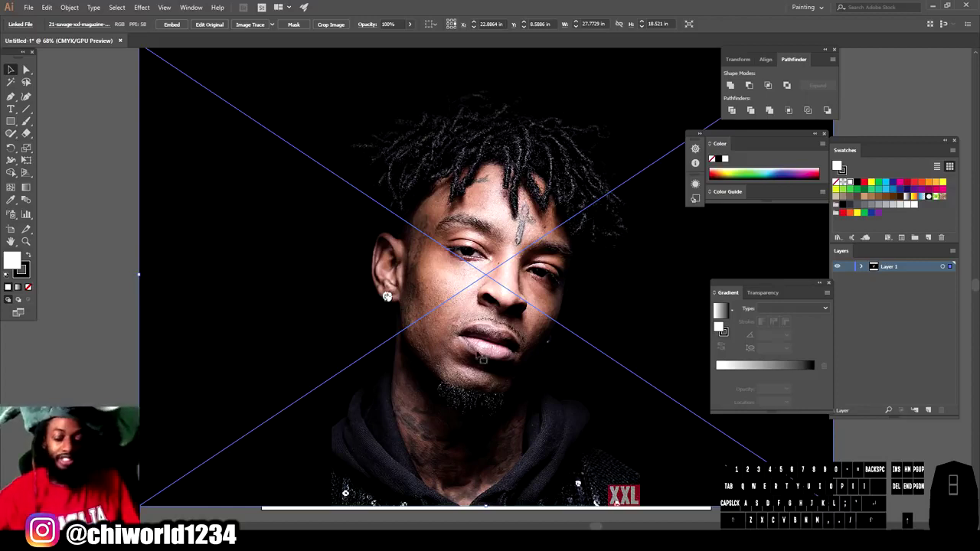
pyautogui.press('shift')
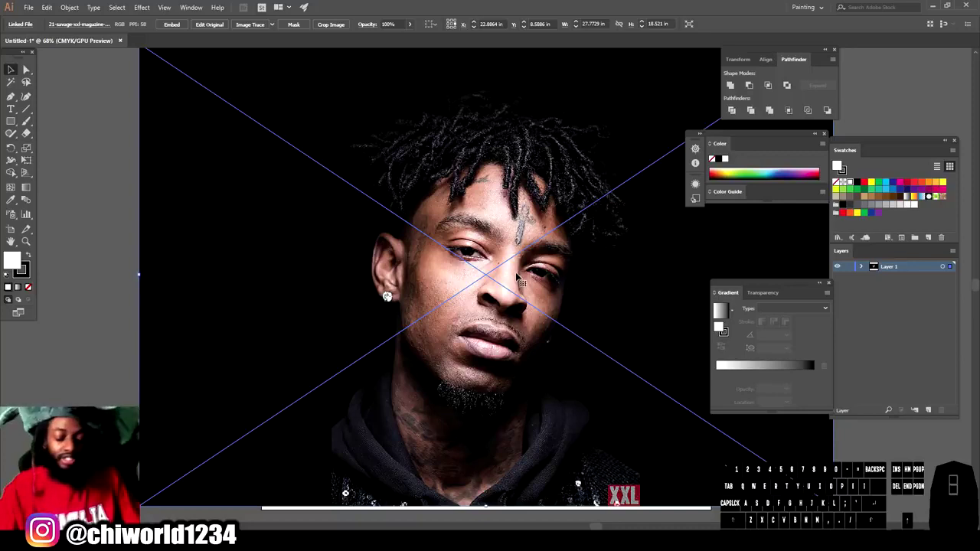
pyautogui.hotkey('ctrl', '0')
pyautogui.hotkey('ctrl', '-')
pyautogui.hotkey('ctrl', '-')
pyautogui.hotkey('ctrl', '=')
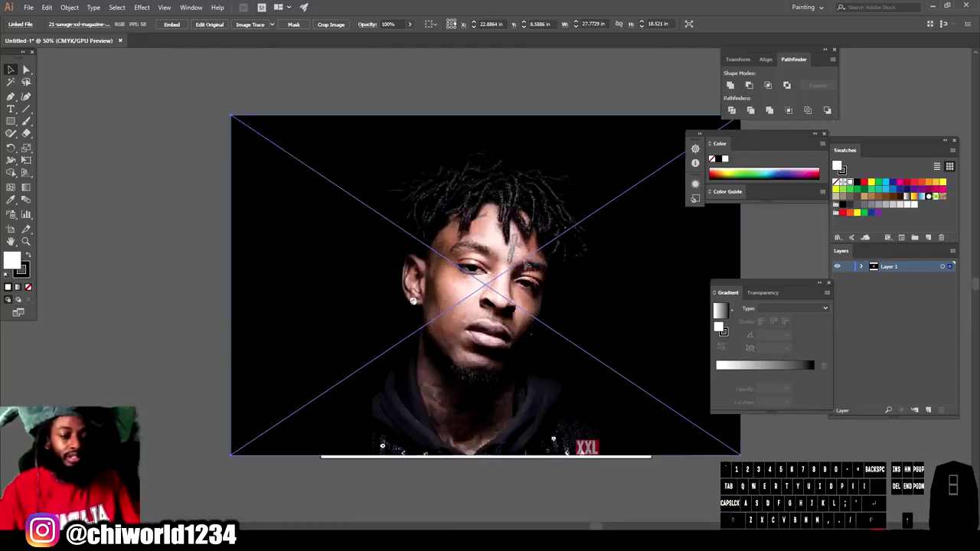
pyautogui.moveTo(489, 259); pyautogui.dragTo(491, 259)
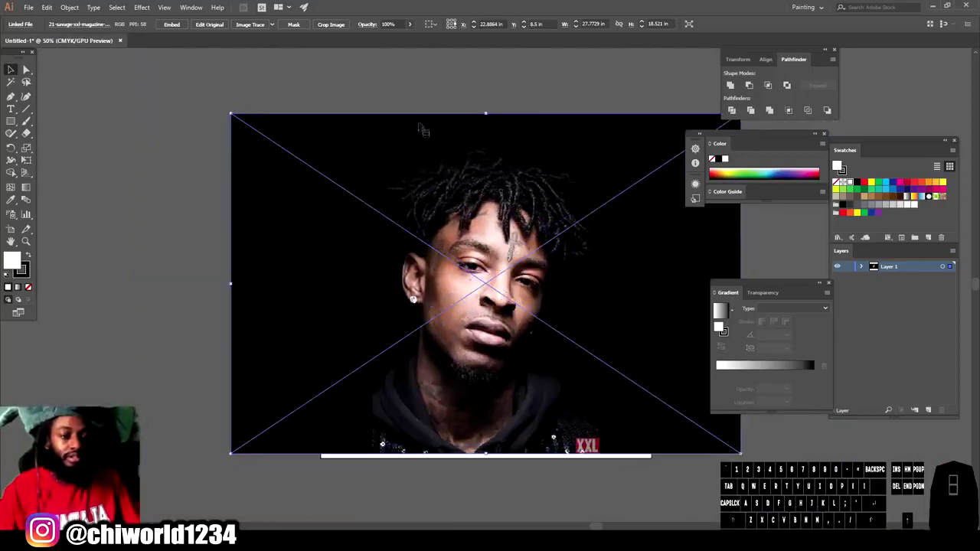
# Step: Reduce the photo's opacity to about 78% and adjust its position over the artboard
pyautogui.click(410, 25)
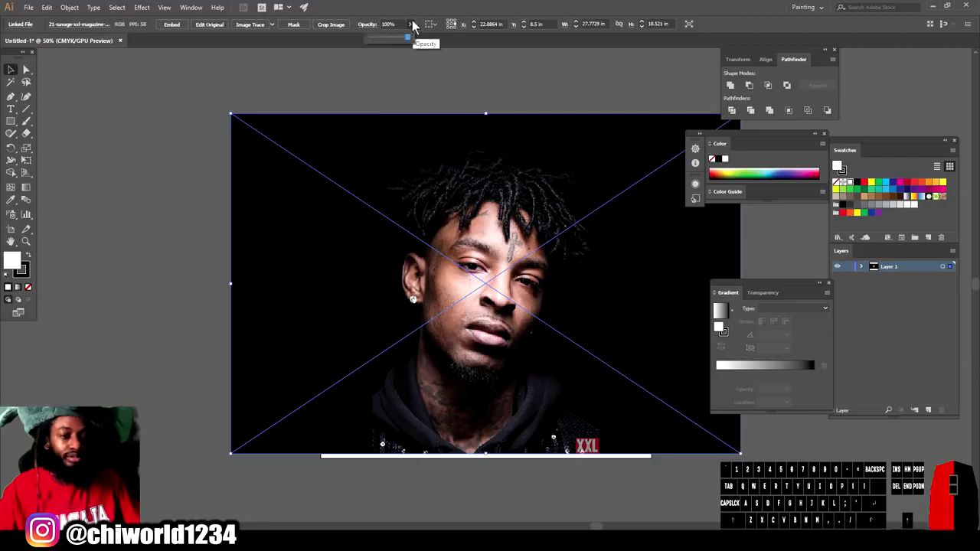
pyautogui.moveTo(411, 37); pyautogui.dragTo(397, 40)
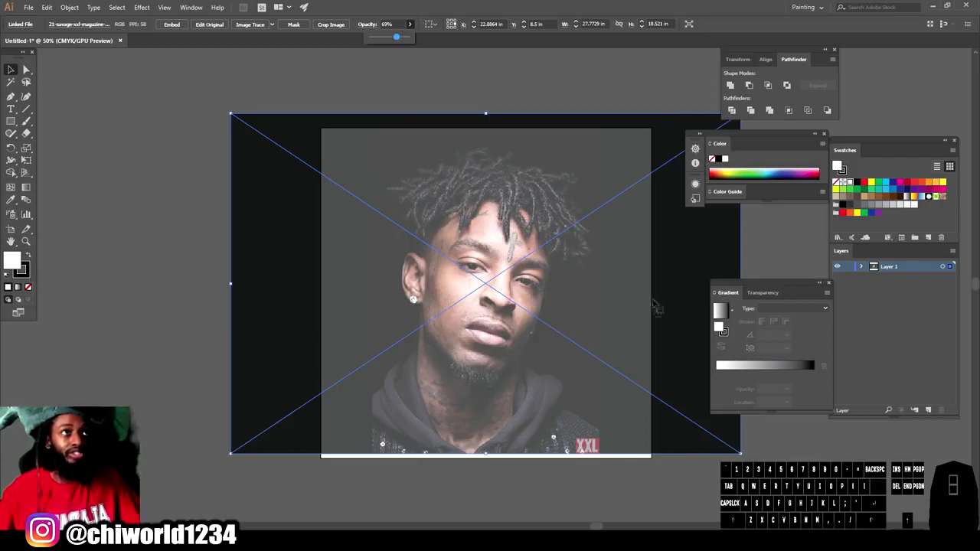
pyautogui.moveTo(596, 285); pyautogui.dragTo(586, 304)
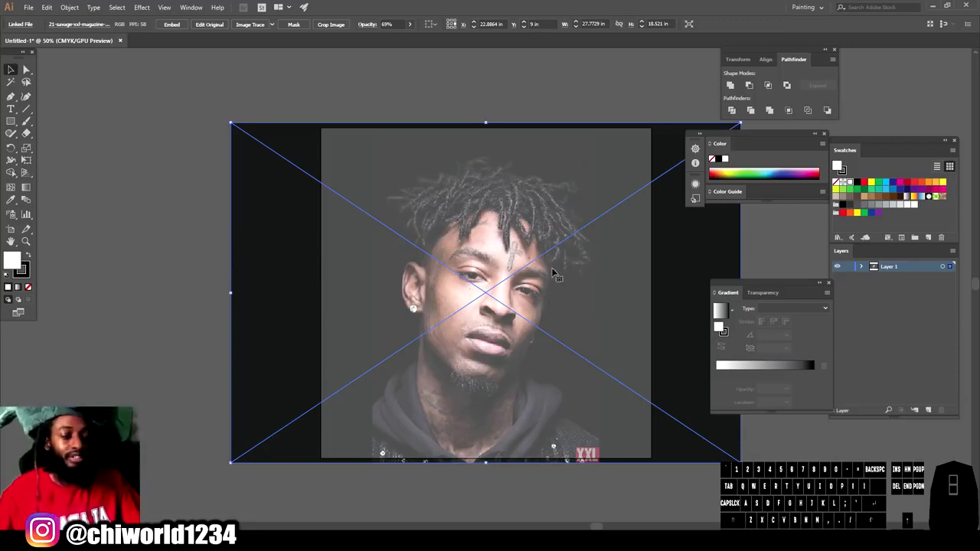
pyautogui.scroll(-1, 553, 268)
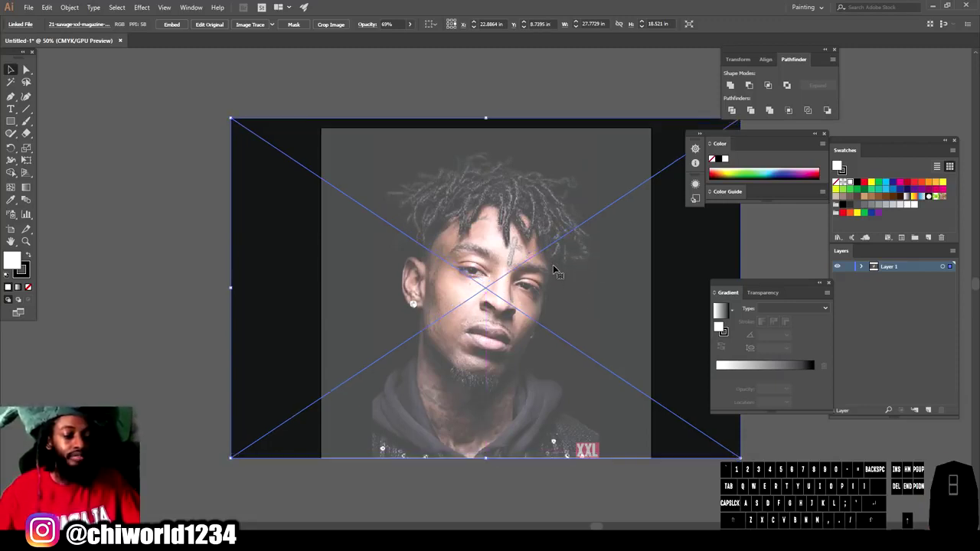
pyautogui.click(410, 25)
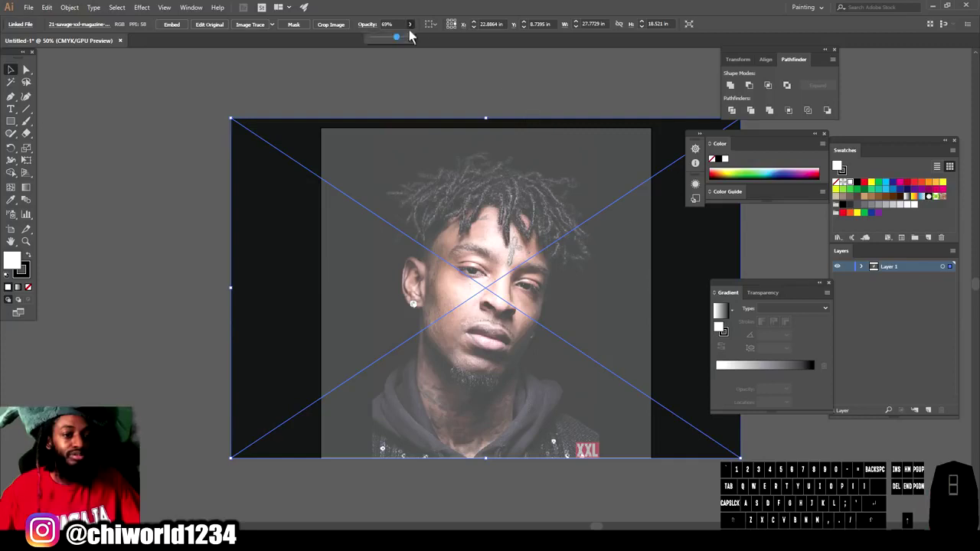
pyautogui.moveTo(397, 42); pyautogui.dragTo(399, 42)
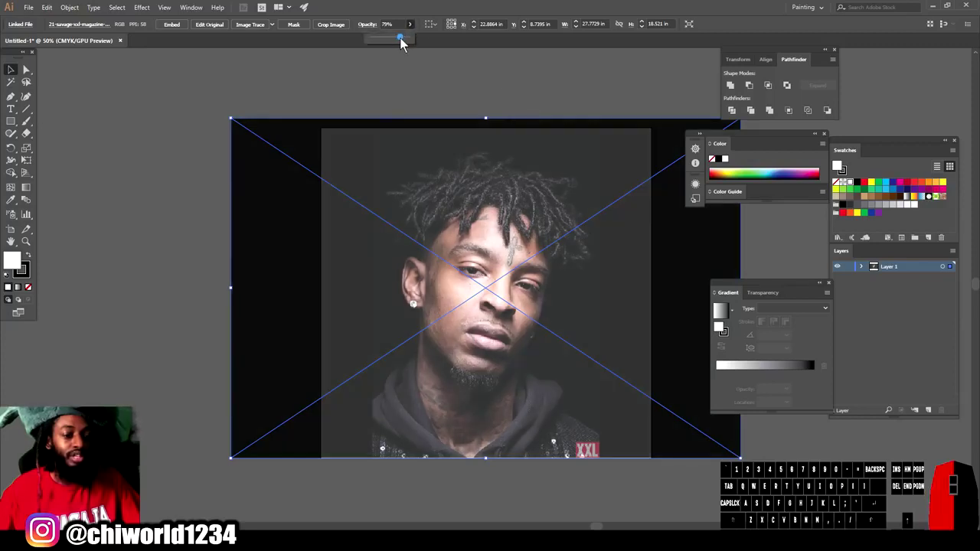
pyautogui.moveTo(468, 186); pyautogui.dragTo(488, 178)
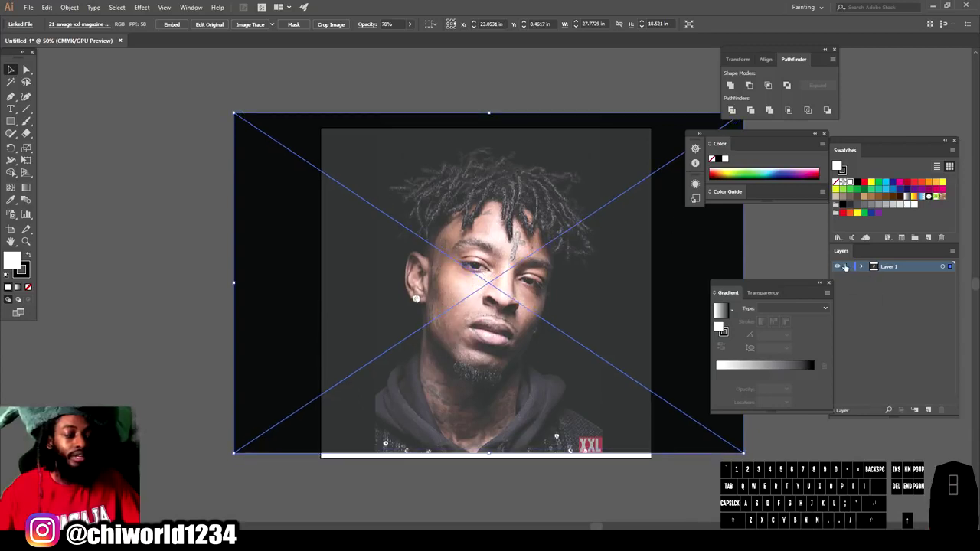
# Step: Lock the photo's layer and add a new layer above it for the line art
pyautogui.click(847, 266)
pyautogui.click(928, 411)
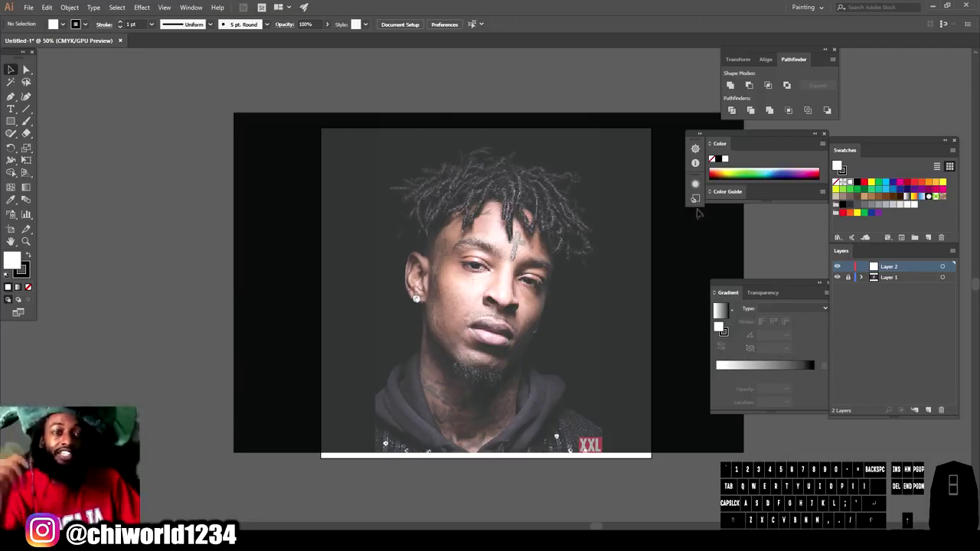
# Step: Create a calligraphic brush with a pressure-controlled size of 3 pt and 3 pt variation, and activate the Paintbrush tool
pyautogui.click(266, 25)
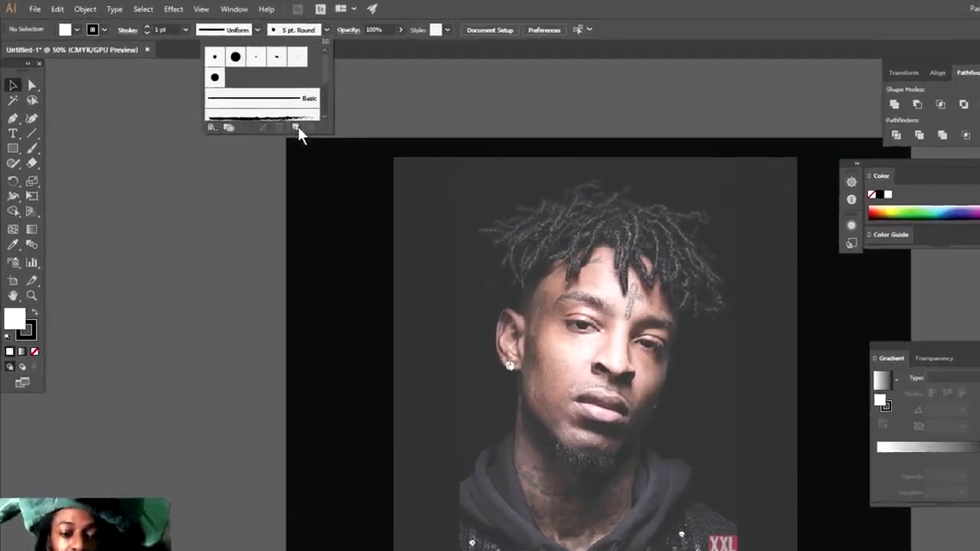
pyautogui.click(243, 105)
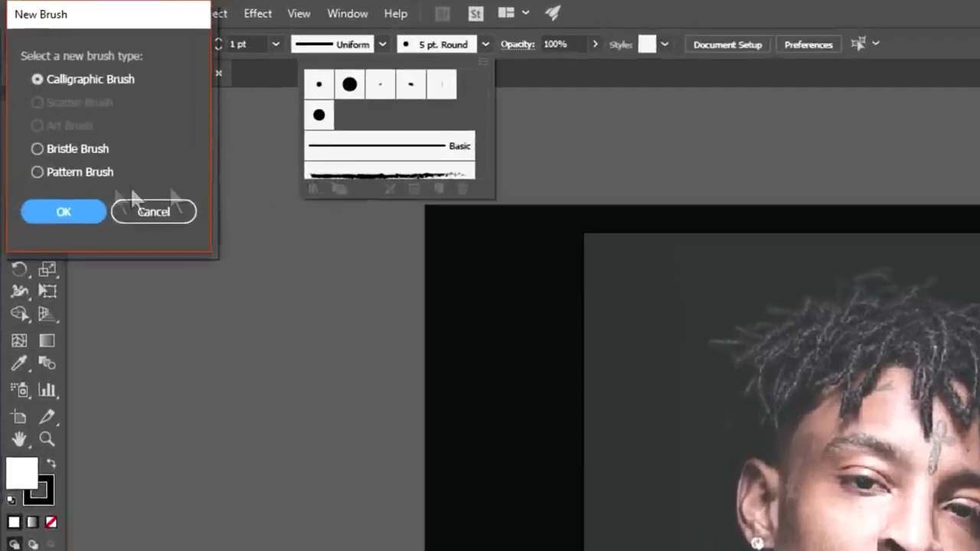
pyautogui.click(45, 112)
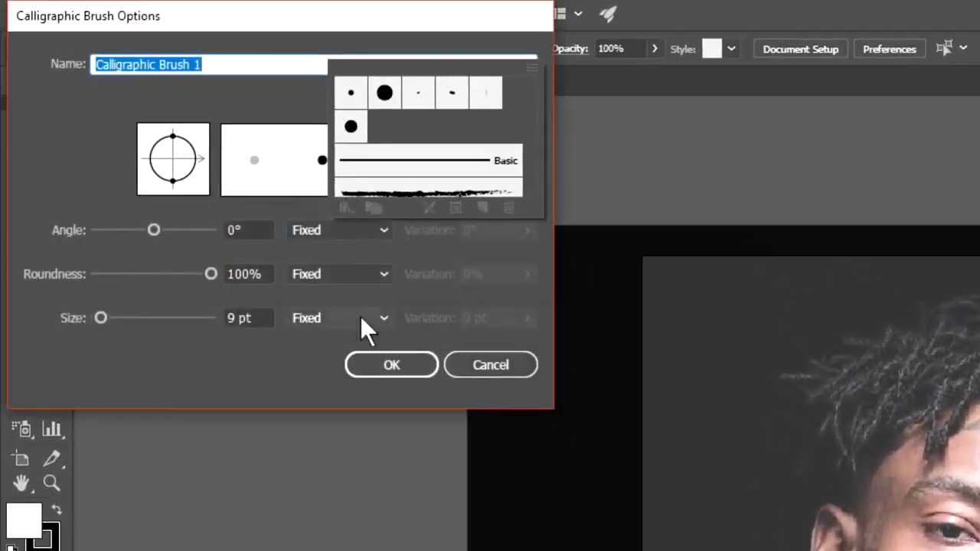
pyautogui.click(360, 317)
pyautogui.click(352, 386)
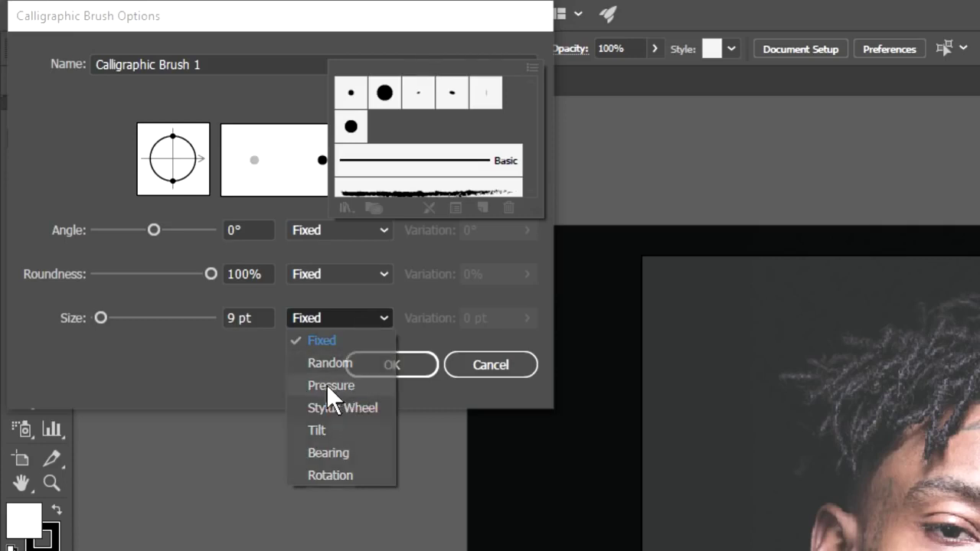
pyautogui.doubleClick(231, 315)
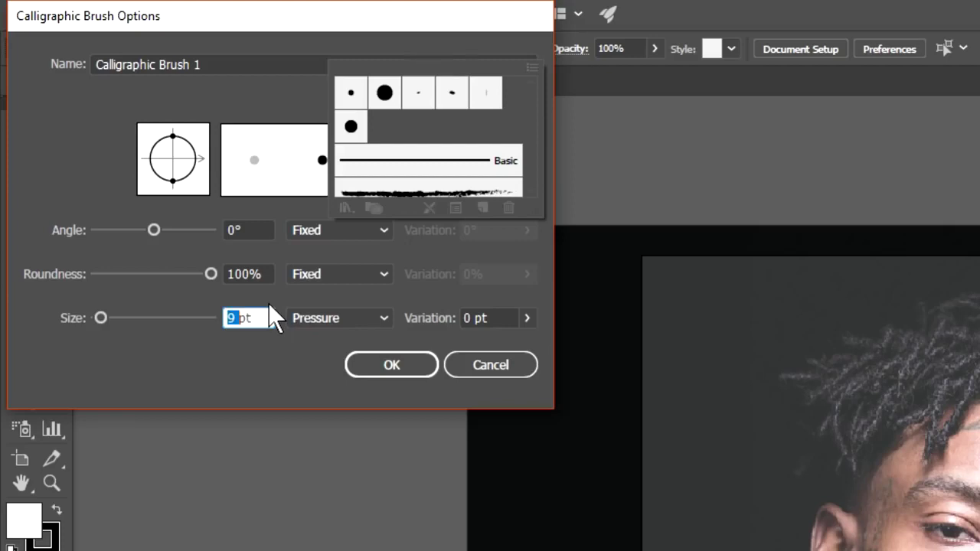
pyautogui.write('3')
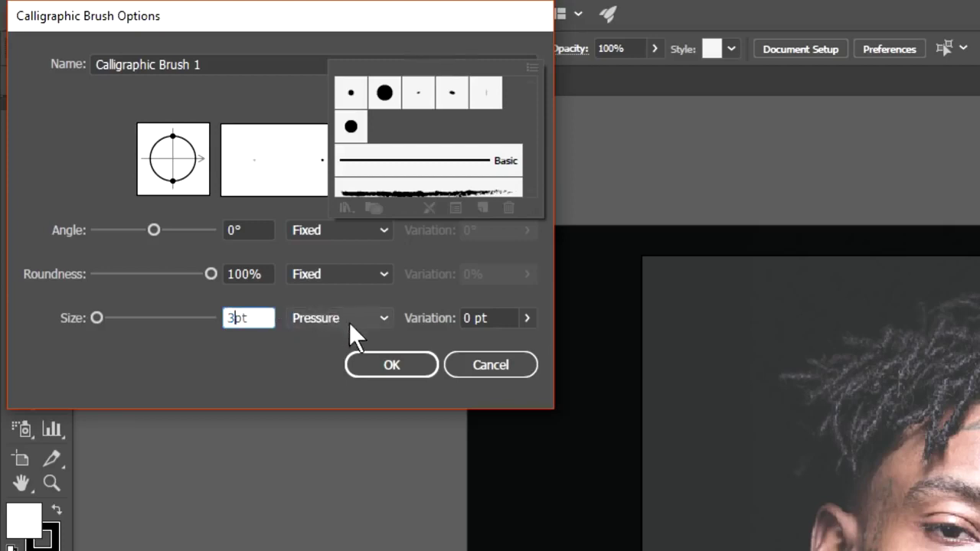
pyautogui.click(470, 318)
pyautogui.doubleClick(470, 318)
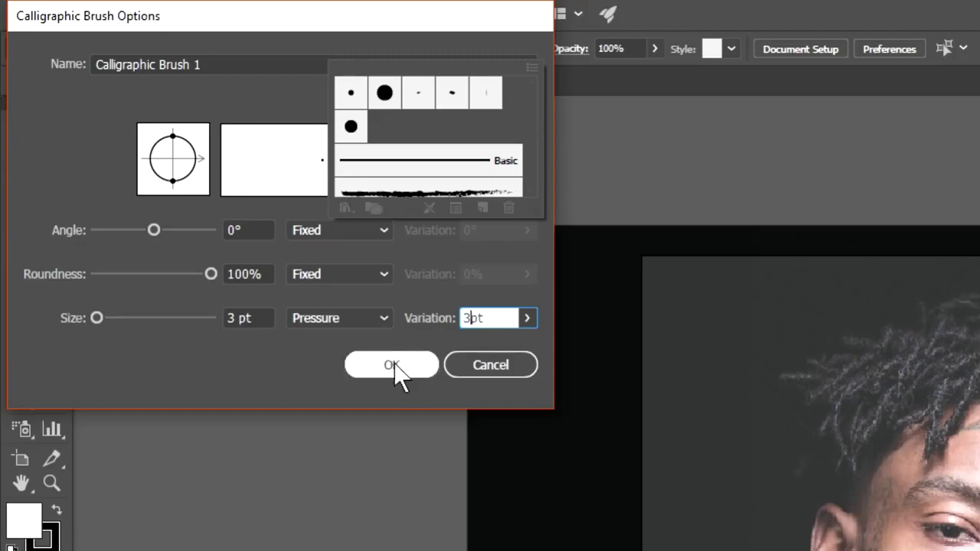
pyautogui.click(393, 363)
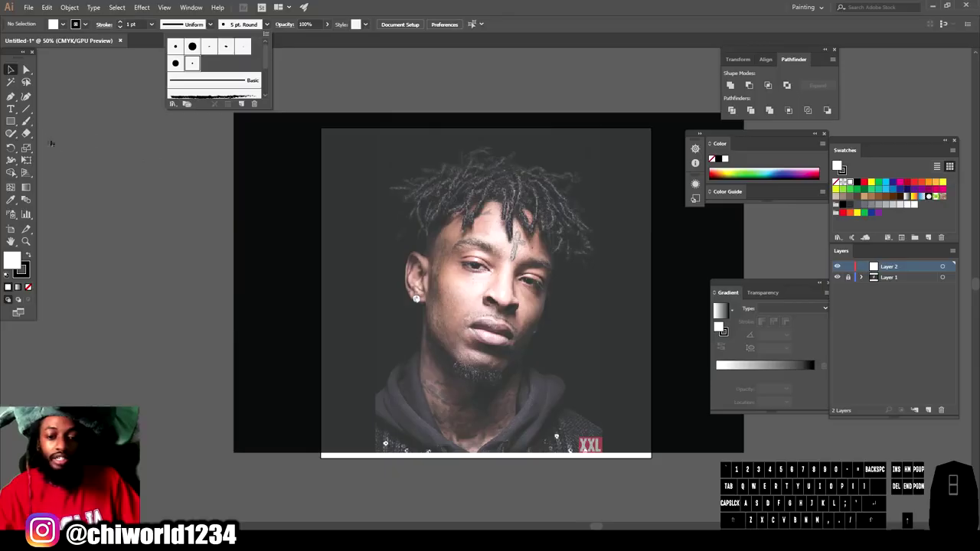
pyautogui.click(26, 121)
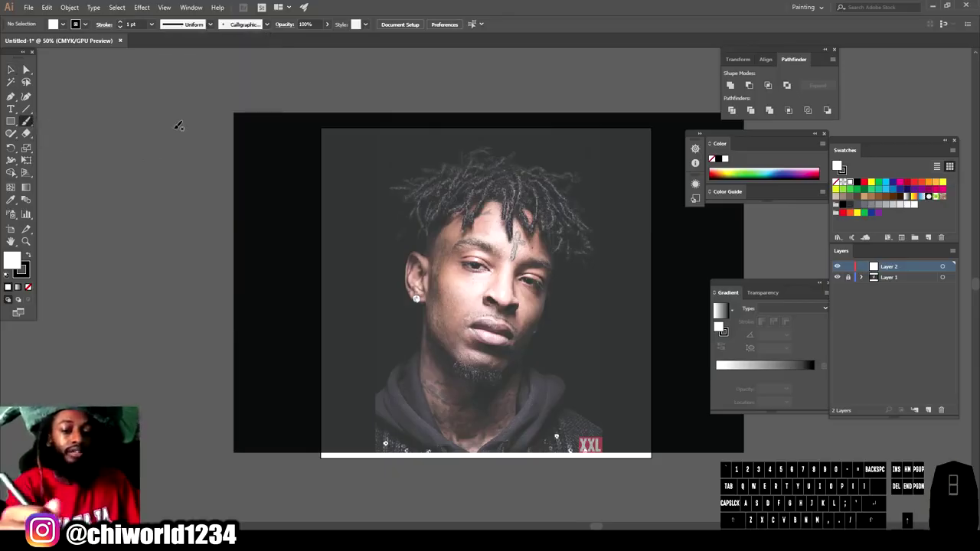
# Step: Paint several long curved test strokes on the empty area beside the photo to try the brush's pressure response, and undo them
pyautogui.moveTo(208, 238); pyautogui.dragTo(174, 293)
pyautogui.moveTo(174, 252)
pyautogui.mouseDown()
pyautogui.moveTo(178, 147)
pyautogui.moveTo(162, 357)
pyautogui.moveTo(133, 201)
pyautogui.mouseUp()
pyautogui.moveTo(136, 157); pyautogui.dragTo(131, 358)
pyautogui.moveTo(159, 414)
pyautogui.mouseDown()
pyautogui.moveTo(185, 307)
pyautogui.moveTo(177, 267)
pyautogui.mouseUp()
pyautogui.moveTo(215, 308); pyautogui.dragTo(203, 387)
pyautogui.moveTo(203, 346); pyautogui.dragTo(213, 205)
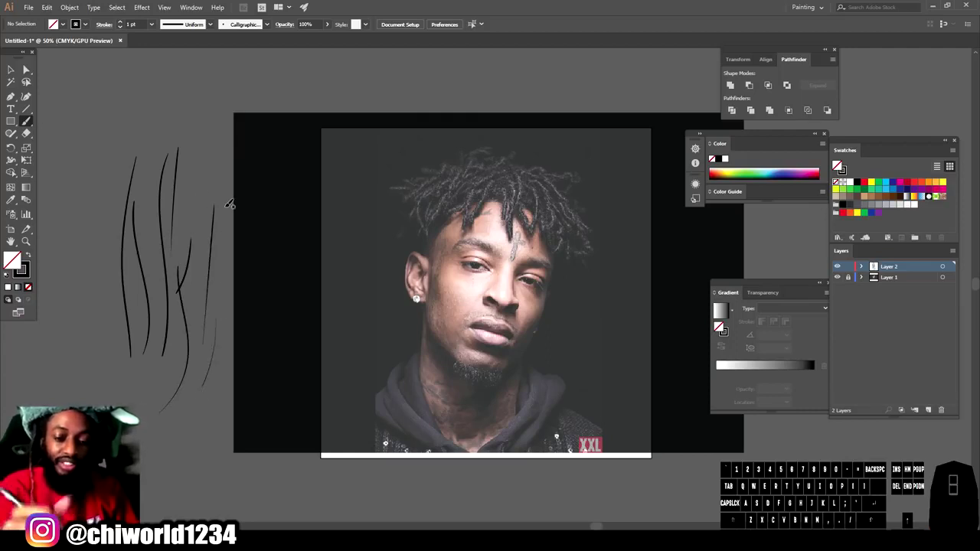
pyautogui.hotkey('ctrl', 'z')
pyautogui.hotkey('ctrl', 'z')
pyautogui.hotkey('ctrl', 'z')
pyautogui.hotkey('ctrl', 'z')
pyautogui.hotkey('ctrl', 'z')
pyautogui.hotkey('ctrl', 'z')
pyautogui.hotkey('ctrl', 'z')
pyautogui.hotkey('ctrl', 'z')
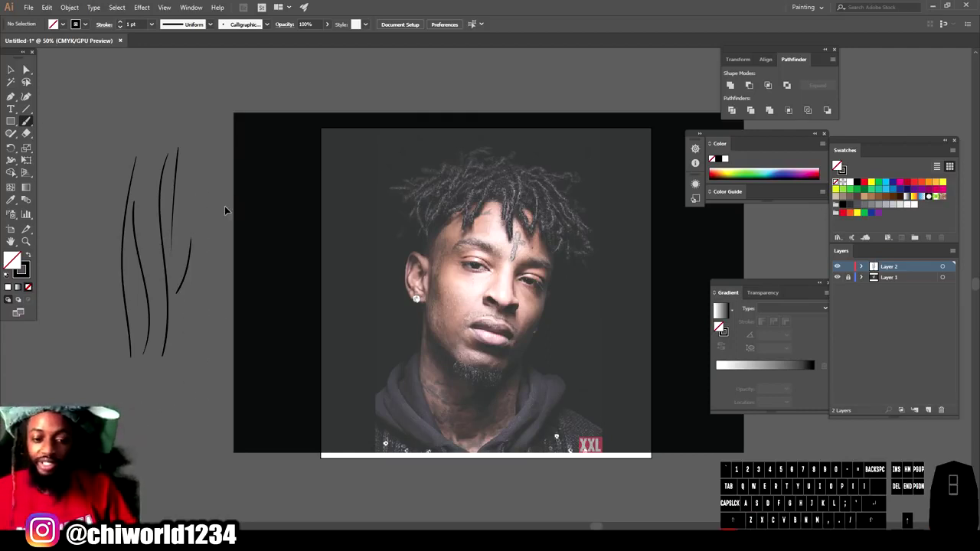
# Step: Paint two more tapered test strokes beside the photo and undo them
pyautogui.press('d')
pyautogui.moveTo(195, 207); pyautogui.dragTo(198, 253)
pyautogui.moveTo(196, 291); pyautogui.dragTo(180, 345)
pyautogui.moveTo(172, 245); pyautogui.dragTo(156, 322)
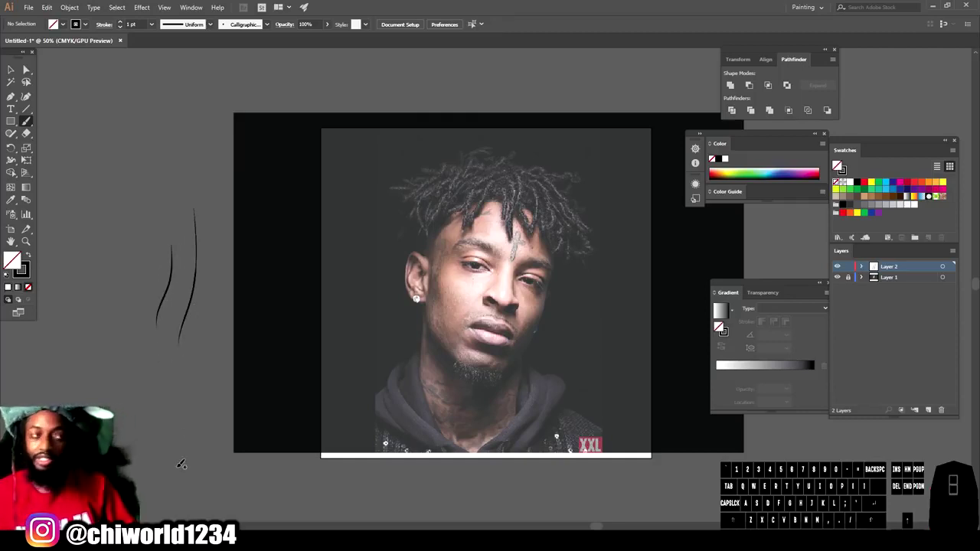
pyautogui.hotkey('ctrl', 'z')
pyautogui.hotkey('ctrl', 'z')
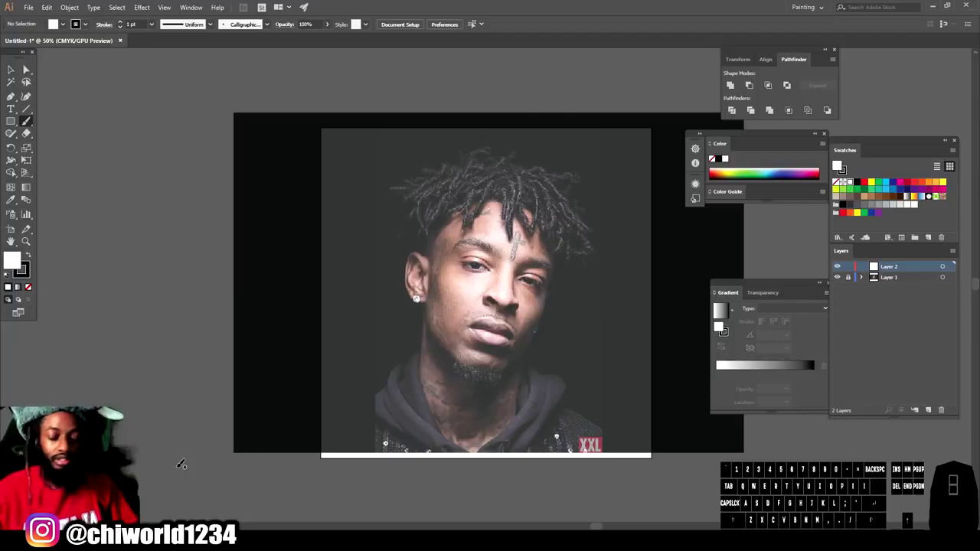
# Step: Trace the outer curve of the nose wing on the earring side with a tapered brush stroke
pyautogui.hotkey('ctrl', '-')
pyautogui.hotkey('ctrl', '=')
pyautogui.hotkey('ctrl', '=')
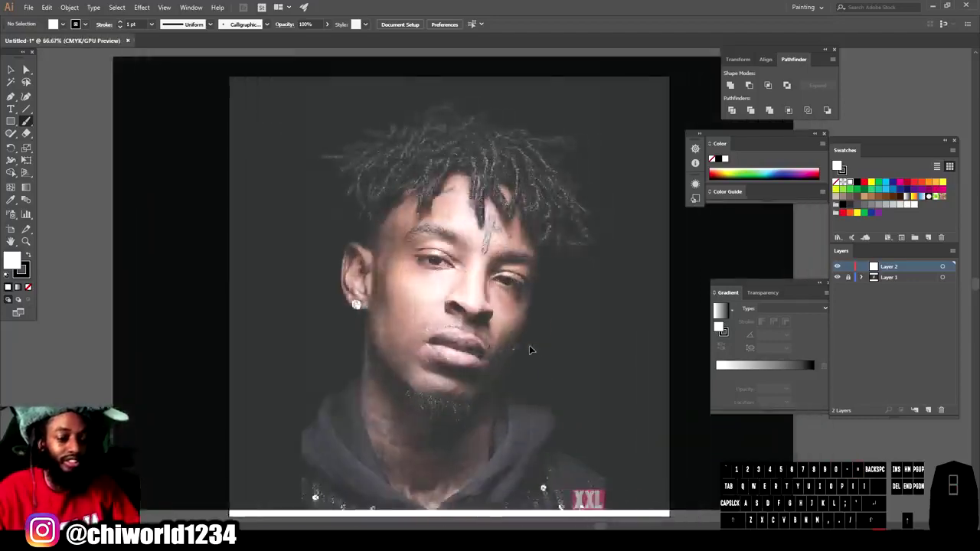
pyautogui.hotkey('ctrl', '=')
pyautogui.hotkey('ctrl', '=')
pyautogui.hotkey('ctrl', '=')
pyautogui.hotkey('ctrl', '=')
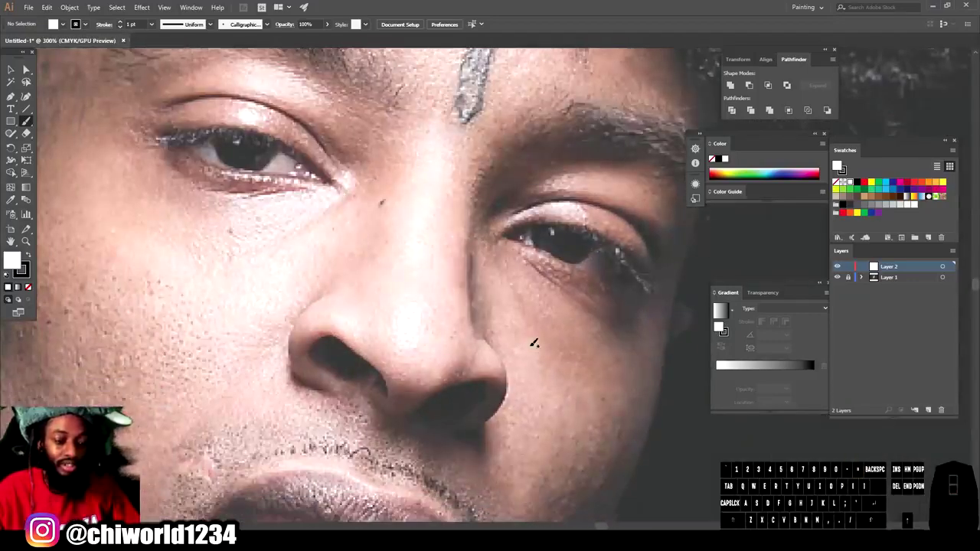
pyautogui.hotkey('ctrl', '=')
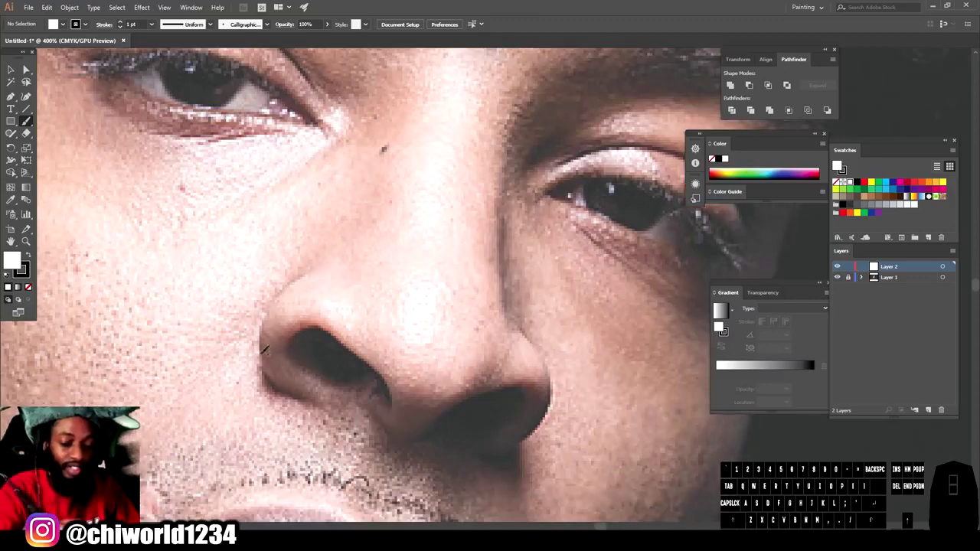
pyautogui.moveTo(312, 396)
pyautogui.mouseDown()
pyautogui.moveTo(282, 389)
pyautogui.moveTo(258, 357)
pyautogui.moveTo(254, 314)
pyautogui.moveTo(277, 283)
pyautogui.moveTo(313, 270)
pyautogui.mouseUp()
pyautogui.hotkey('ctrl', 'z')
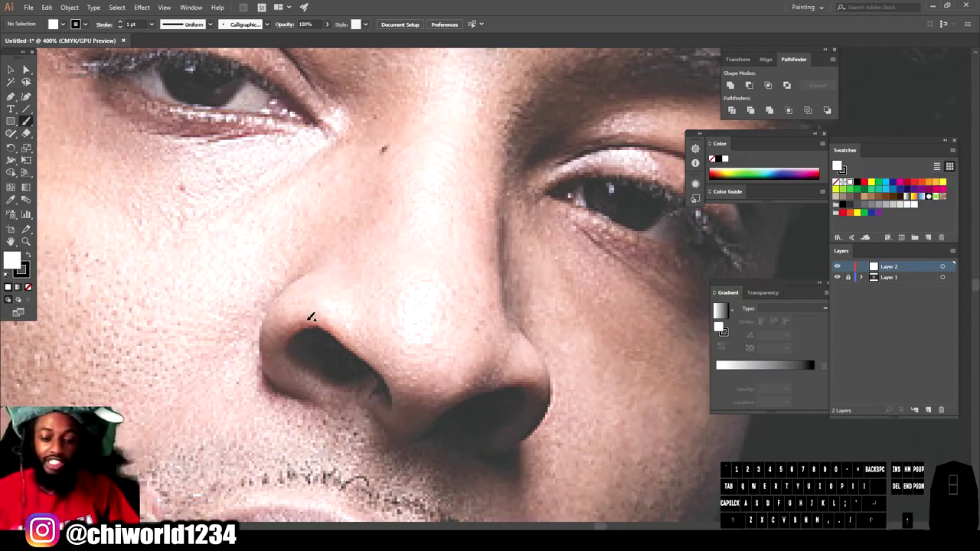
pyautogui.moveTo(320, 399)
pyautogui.mouseDown()
pyautogui.moveTo(285, 390)
pyautogui.moveTo(262, 358)
pyautogui.moveTo(259, 324)
pyautogui.moveTo(280, 290)
pyautogui.moveTo(314, 267)
pyautogui.mouseUp()
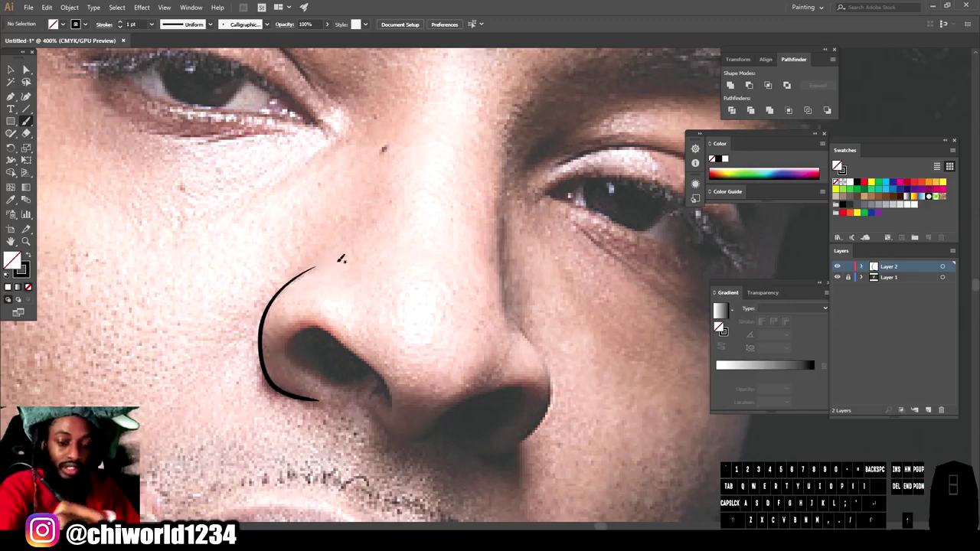
# Step: Outline both nostrils and trace the underside of the nose tip between them with the brush
pyautogui.click(302, 363)
pyautogui.moveTo(328, 326)
pyautogui.mouseDown()
pyautogui.moveTo(389, 378)
pyautogui.moveTo(387, 395)
pyautogui.mouseUp()
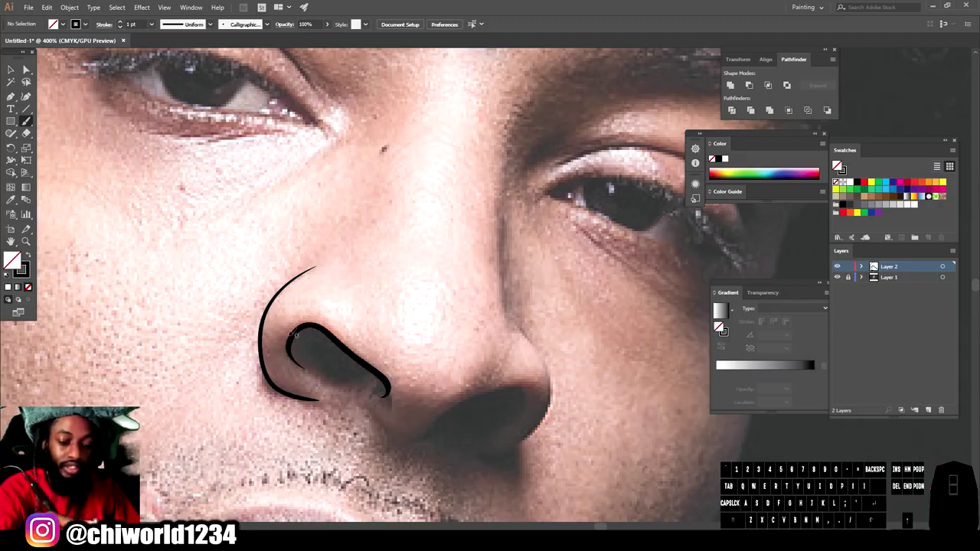
pyautogui.moveTo(300, 331)
pyautogui.mouseDown()
pyautogui.moveTo(299, 353)
pyautogui.moveTo(334, 376)
pyautogui.moveTo(369, 373)
pyautogui.moveTo(387, 386)
pyautogui.mouseUp()
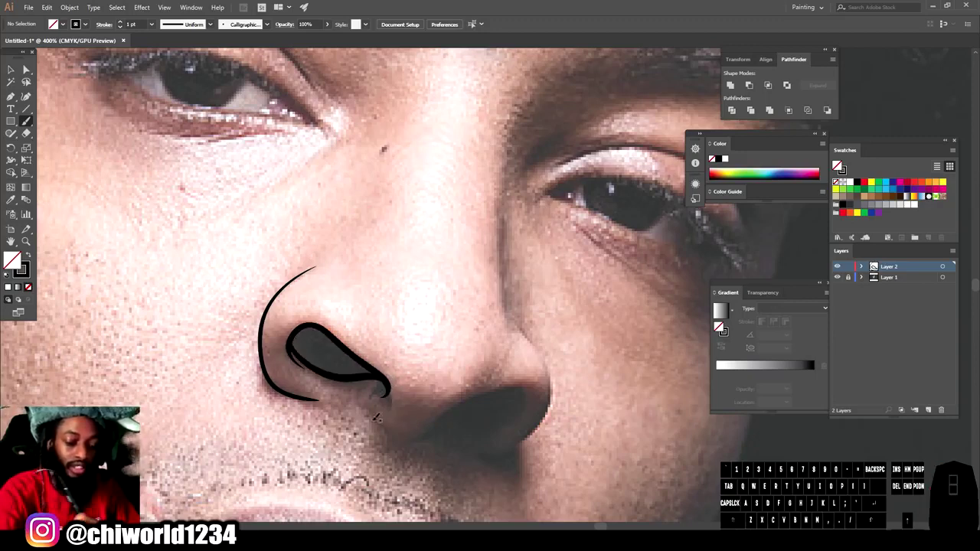
pyautogui.moveTo(380, 428); pyautogui.dragTo(413, 438)
pyautogui.moveTo(451, 412)
pyautogui.mouseDown()
pyautogui.moveTo(497, 391)
pyautogui.moveTo(524, 389)
pyautogui.moveTo(530, 405)
pyautogui.moveTo(504, 423)
pyautogui.moveTo(441, 420)
pyautogui.mouseUp()
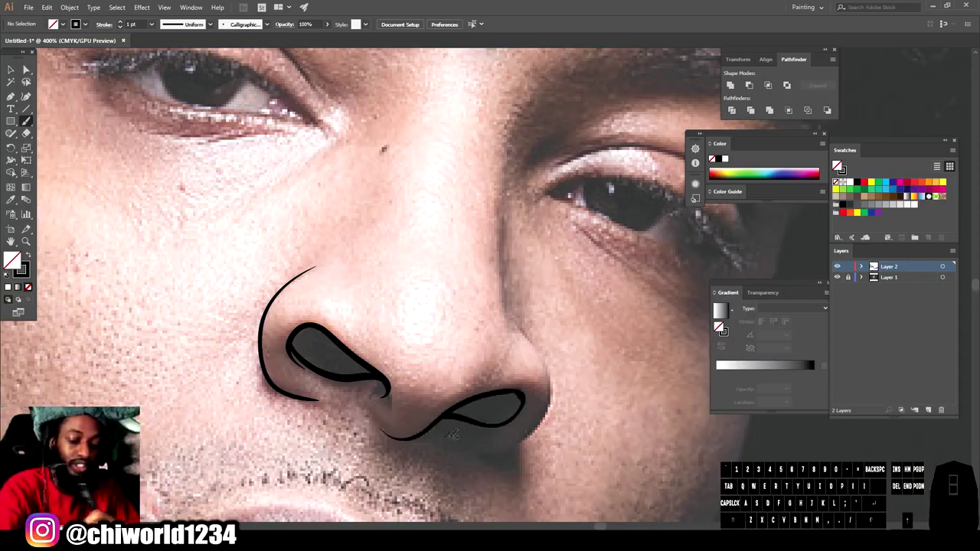
# Step: Switch to the Pencil tool and accept its options with new pencil strokes filled
pyautogui.click(12, 134)
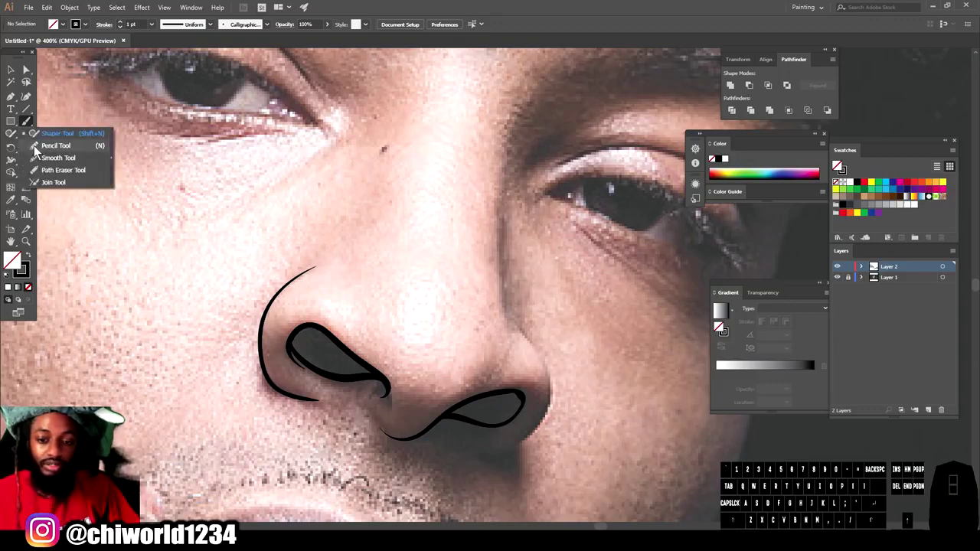
pyautogui.click(34, 147)
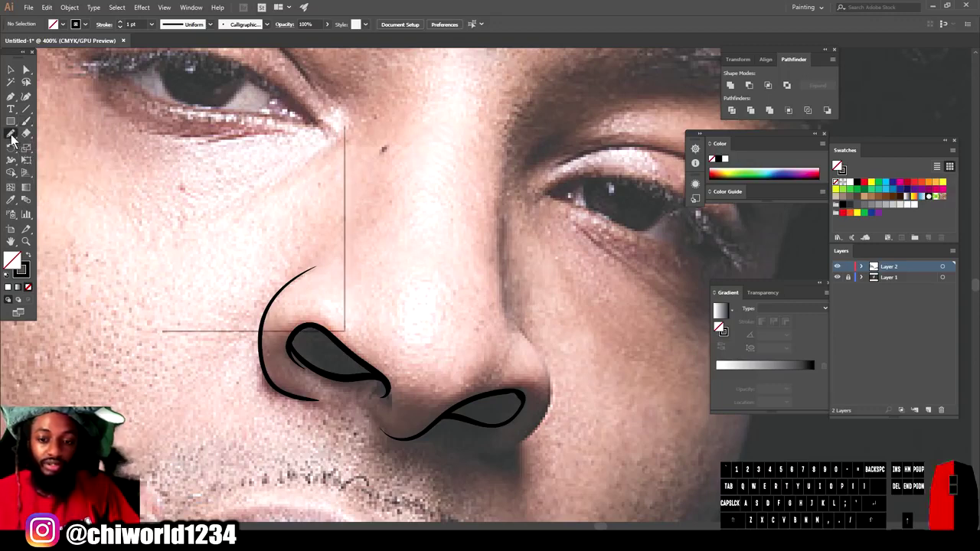
pyautogui.doubleClick(12, 135)
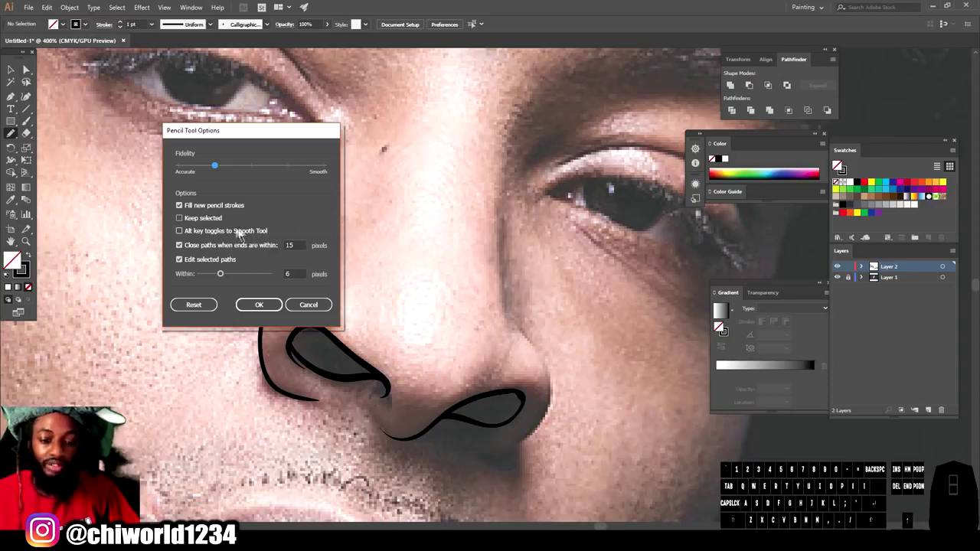
pyautogui.click(265, 305)
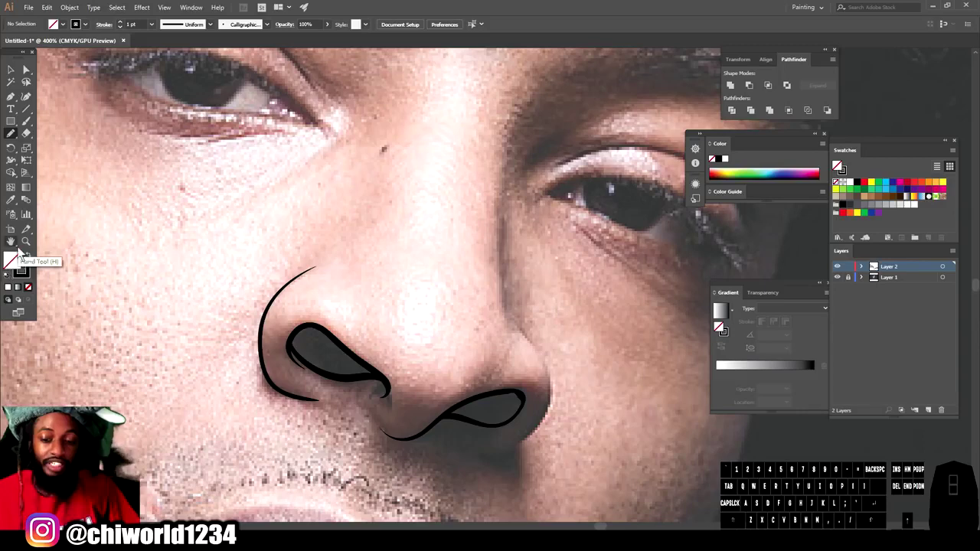
# Step: Swap to a black fill with no stroke and fill both nostrils with solid freehand pencil shapes
pyautogui.click(28, 258)
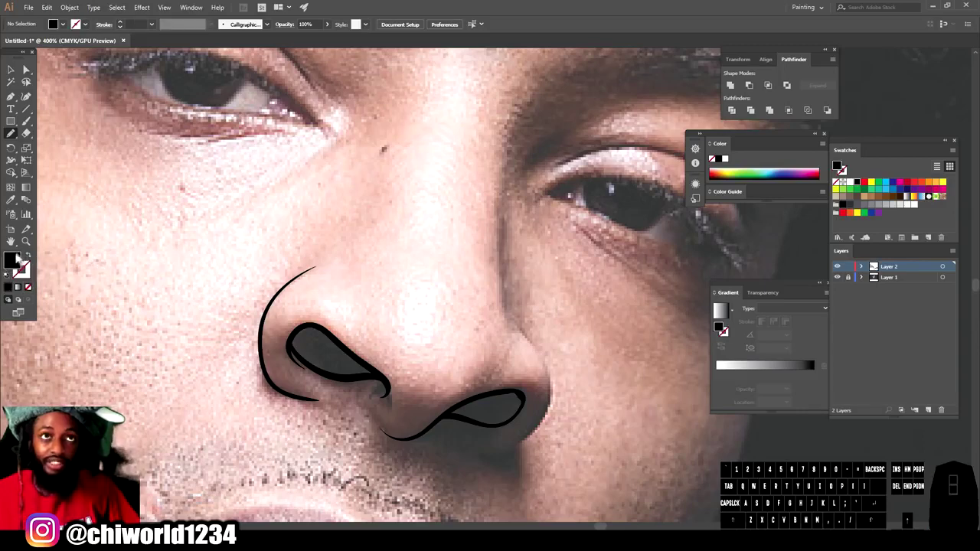
pyautogui.moveTo(297, 336)
pyautogui.mouseDown()
pyautogui.moveTo(290, 345)
pyautogui.moveTo(305, 360)
pyautogui.mouseUp()
pyautogui.moveTo(347, 376)
pyautogui.mouseDown()
pyautogui.moveTo(381, 374)
pyautogui.moveTo(323, 323)
pyautogui.moveTo(295, 334)
pyautogui.mouseUp()
pyautogui.moveTo(453, 410)
pyautogui.mouseDown()
pyautogui.moveTo(514, 386)
pyautogui.moveTo(527, 392)
pyautogui.moveTo(509, 422)
pyautogui.moveTo(441, 416)
pyautogui.mouseUp()
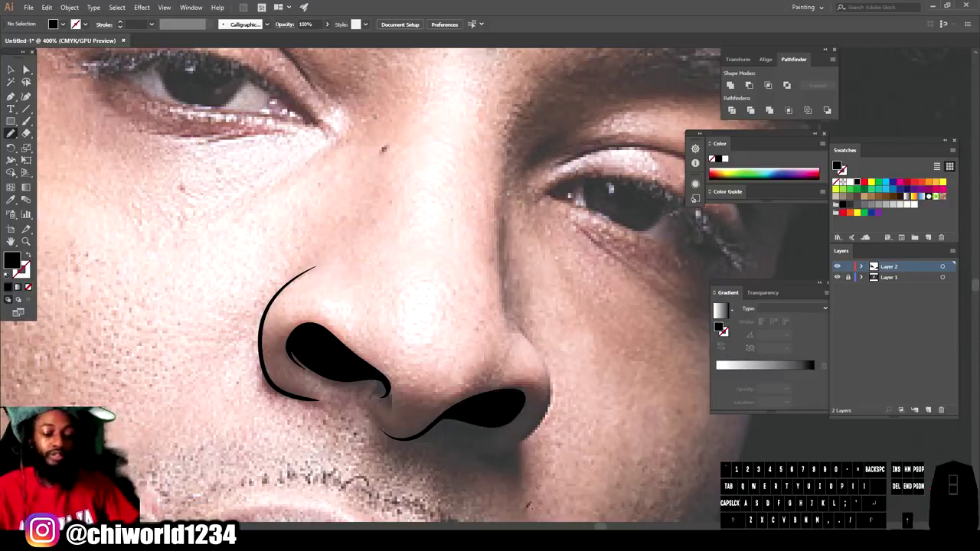
# Step: Trace the outer curve of the nose wing away from the earring and the shadowed side of the nose bridge with the Paintbrush
pyautogui.scroll(-3, 516, 348)
pyautogui.scroll(3, 517, 349)
pyautogui.click(26, 120)
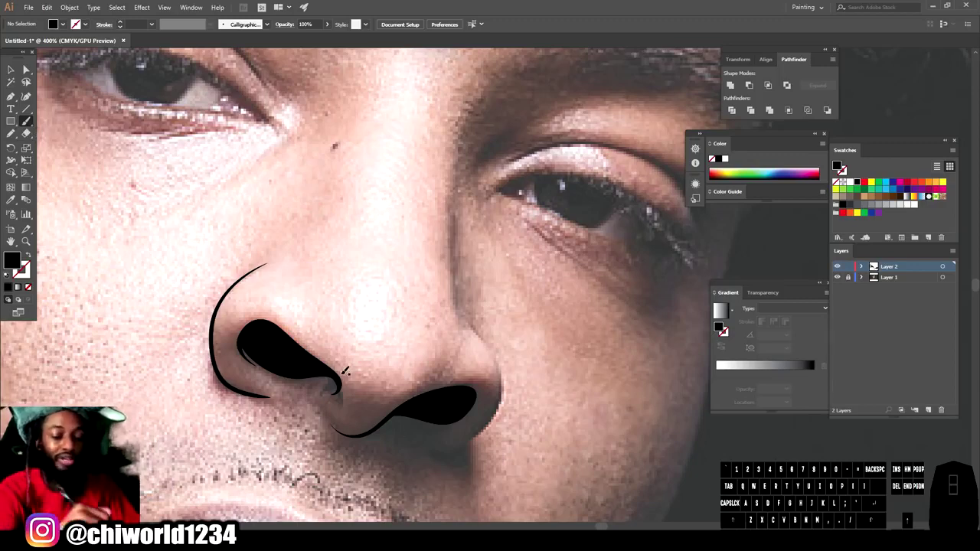
pyautogui.moveTo(429, 443)
pyautogui.mouseDown()
pyautogui.moveTo(444, 445)
pyautogui.moveTo(502, 399)
pyautogui.moveTo(503, 361)
pyautogui.moveTo(457, 271)
pyautogui.moveTo(458, 139)
pyautogui.mouseUp()
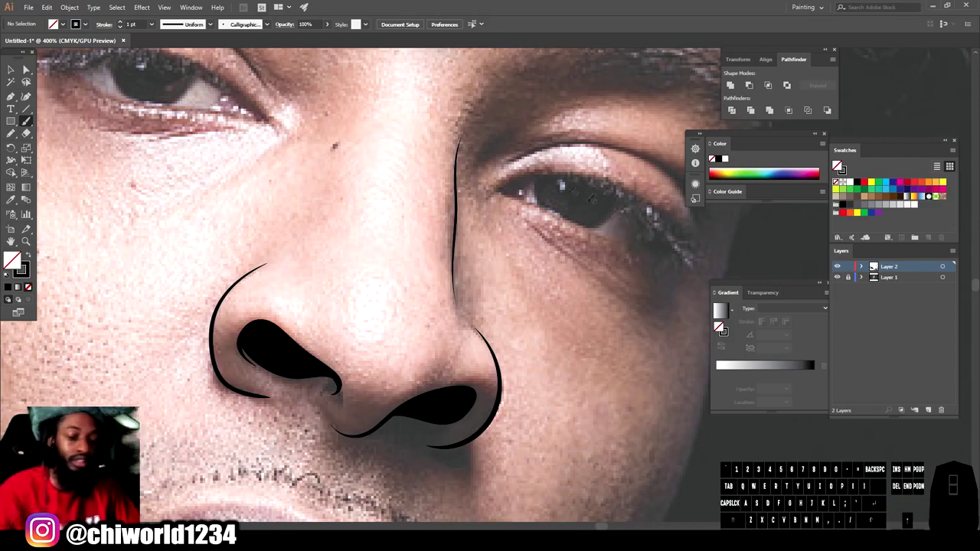
# Step: Outline the eye on the earring side with tapered brush strokes, including its inner corner, eyelid crease and the fine lines beneath it
pyautogui.scroll(-3, 630, 264)
pyautogui.scroll(5, 510, 255)
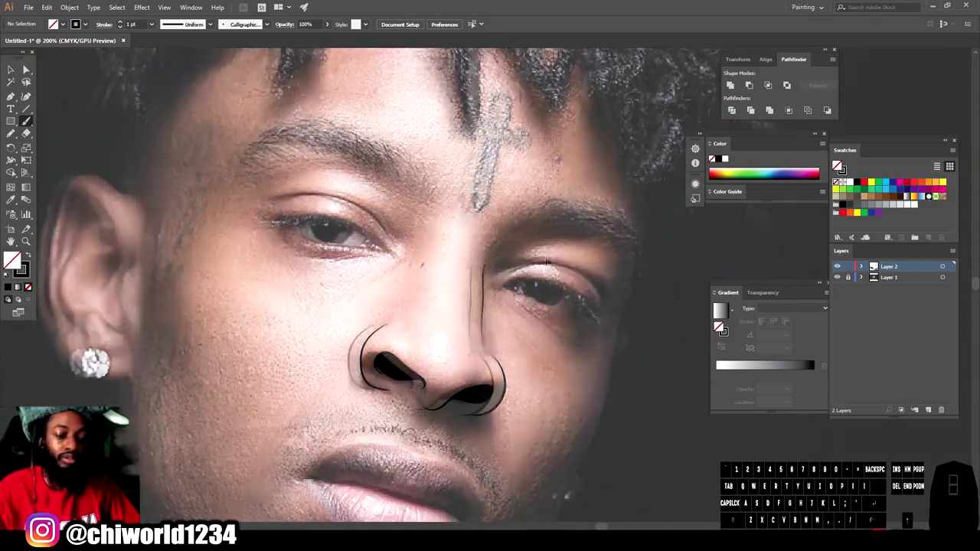
pyautogui.scroll(-2, 510, 255)
pyautogui.scroll(2, 290, 214)
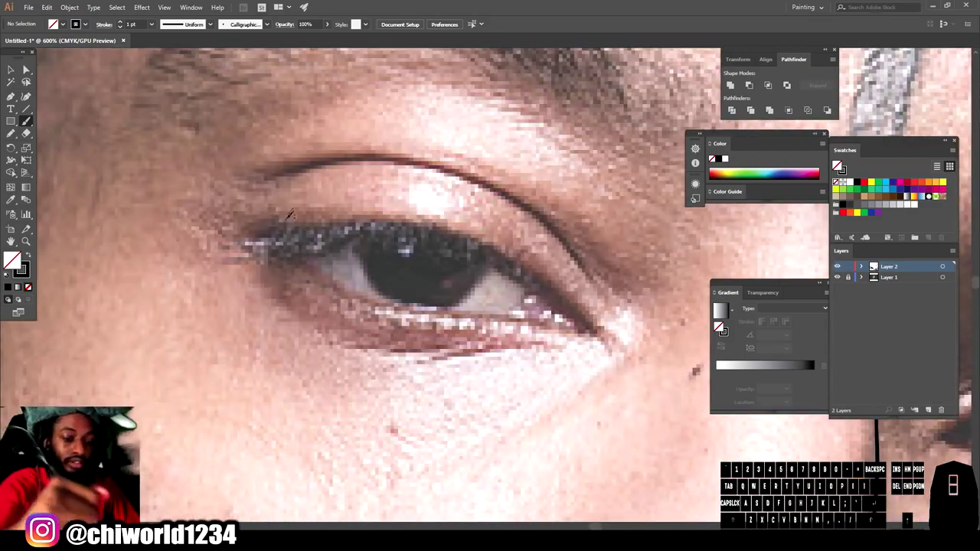
pyautogui.moveTo(250, 233)
pyautogui.mouseDown()
pyautogui.moveTo(369, 222)
pyautogui.moveTo(461, 238)
pyautogui.moveTo(535, 279)
pyautogui.moveTo(591, 332)
pyautogui.mouseUp()
pyautogui.moveTo(526, 311)
pyautogui.mouseDown()
pyautogui.moveTo(518, 315)
pyautogui.moveTo(540, 312)
pyautogui.moveTo(518, 268)
pyautogui.mouseUp()
pyautogui.moveTo(278, 235)
pyautogui.mouseDown()
pyautogui.moveTo(395, 303)
pyautogui.moveTo(538, 306)
pyautogui.moveTo(590, 335)
pyautogui.mouseUp()
pyautogui.moveTo(257, 176)
pyautogui.mouseDown()
pyautogui.moveTo(343, 158)
pyautogui.moveTo(464, 169)
pyautogui.moveTo(541, 207)
pyautogui.moveTo(613, 300)
pyautogui.mouseUp()
pyautogui.moveTo(354, 343); pyautogui.dragTo(552, 345)
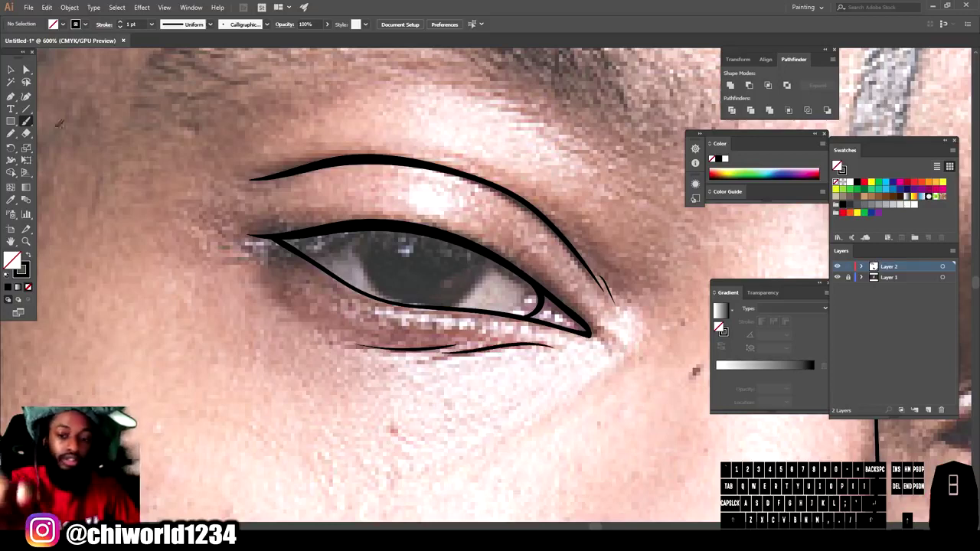
pyautogui.click(10, 133)
pyautogui.moveTo(354, 222)
pyautogui.mouseDown()
pyautogui.moveTo(387, 291)
pyautogui.moveTo(444, 304)
pyautogui.mouseUp()
pyautogui.moveTo(498, 259)
pyautogui.mouseDown()
pyautogui.moveTo(438, 233)
pyautogui.moveTo(352, 221)
pyautogui.mouseUp()
pyautogui.hotkey('ctrl', 'z')
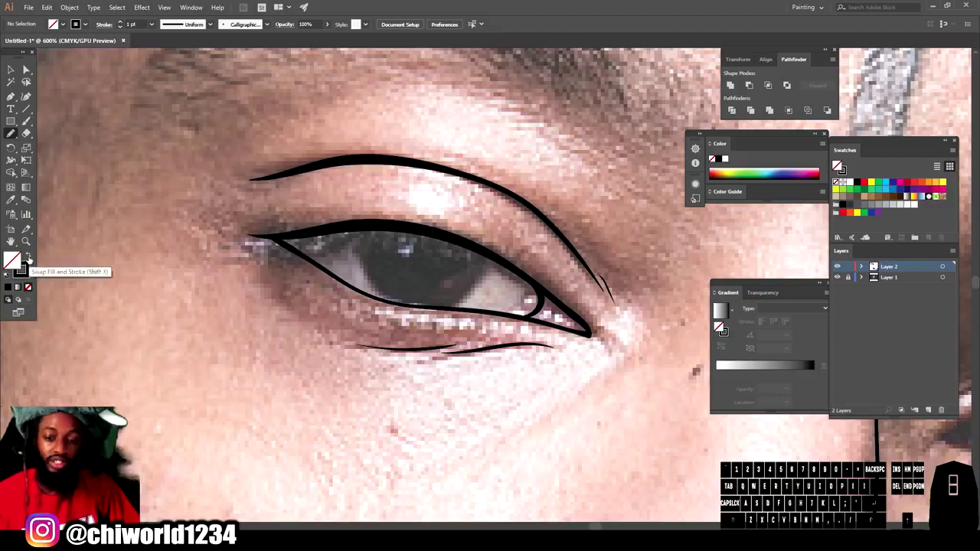
# Step: Draw the iris as a solid black pencil shape without stroke, and add filled lashes under the upper lid at both sides of it
pyautogui.click(28, 258)
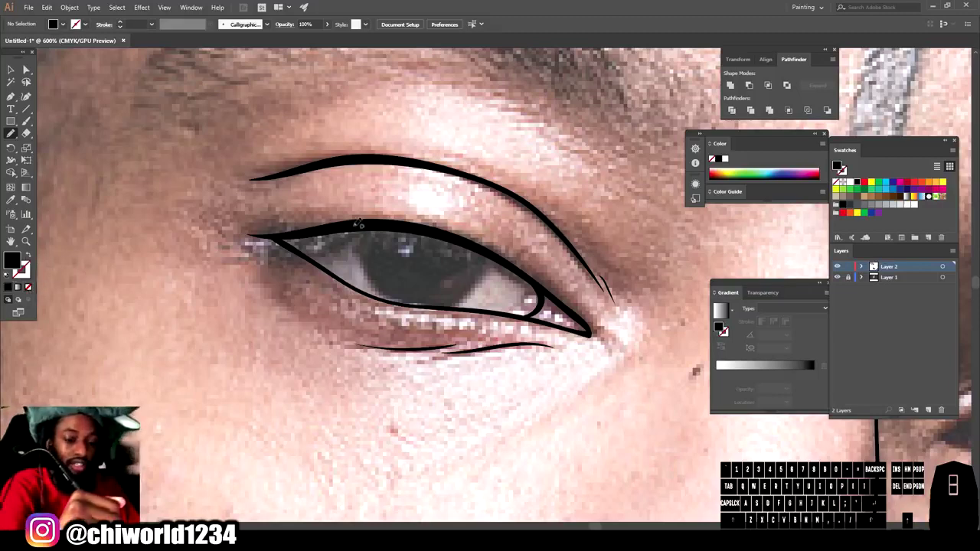
pyautogui.moveTo(357, 224)
pyautogui.mouseDown()
pyautogui.moveTo(360, 253)
pyautogui.moveTo(394, 299)
pyautogui.moveTo(442, 306)
pyautogui.mouseUp()
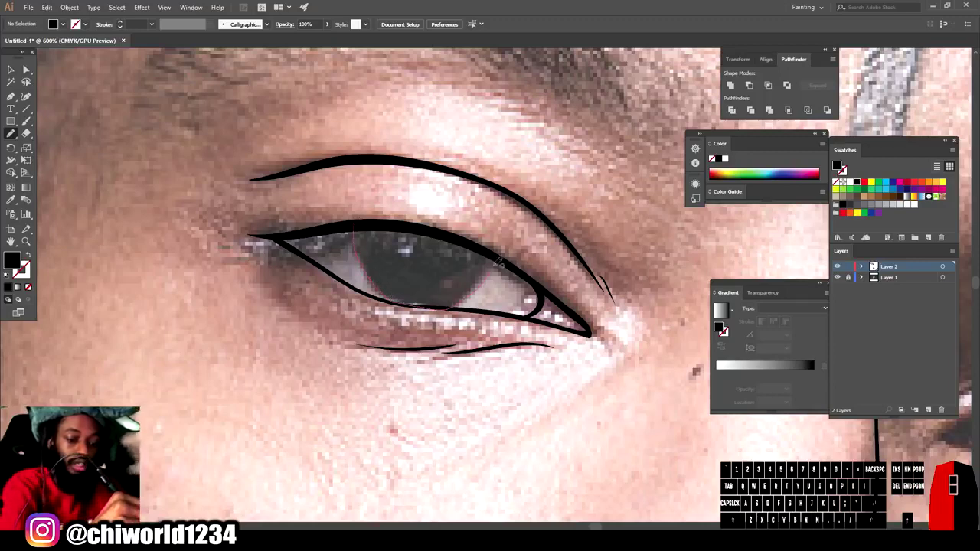
pyautogui.moveTo(430, 231)
pyautogui.mouseDown()
pyautogui.moveTo(379, 223)
pyautogui.moveTo(343, 245)
pyautogui.moveTo(344, 236)
pyautogui.moveTo(287, 255)
pyautogui.moveTo(296, 246)
pyautogui.moveTo(262, 251)
pyautogui.mouseUp()
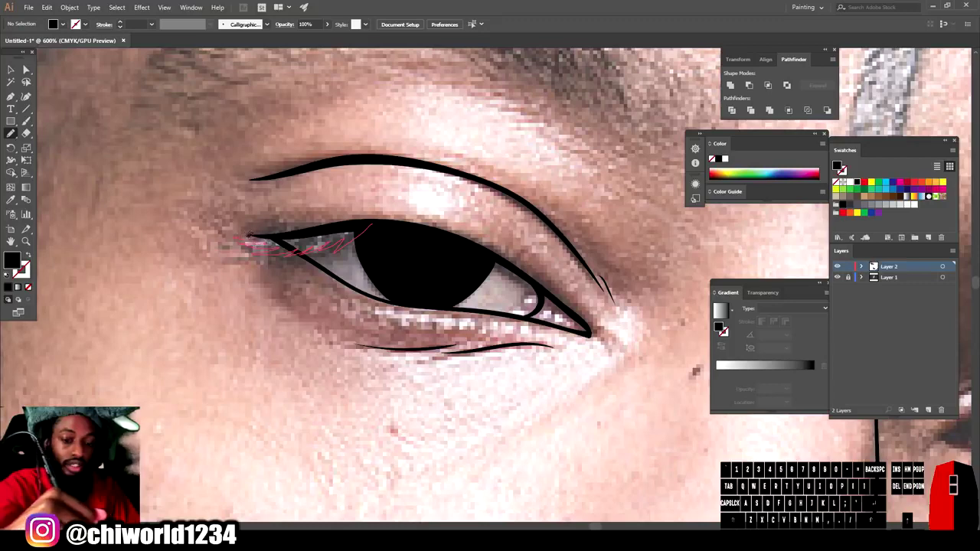
pyautogui.moveTo(246, 243); pyautogui.dragTo(371, 223)
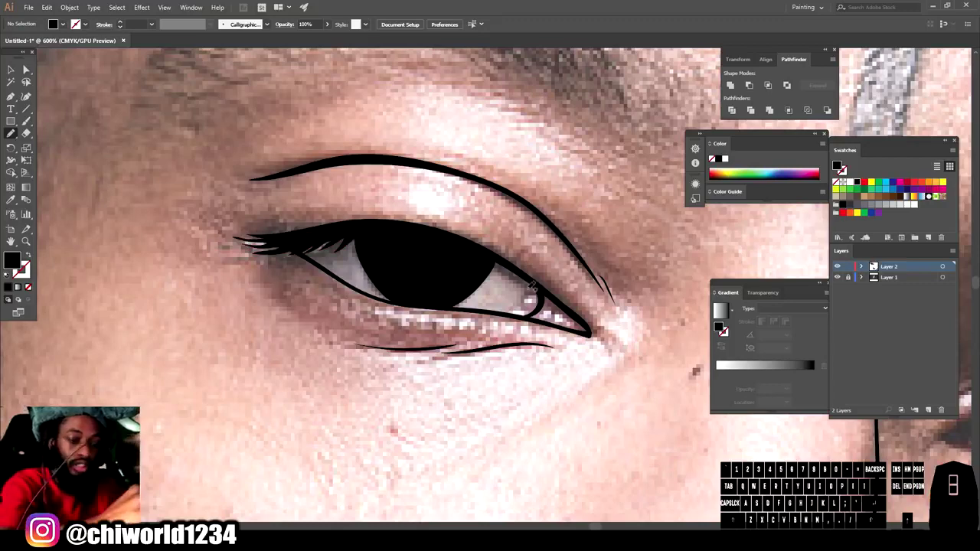
pyautogui.moveTo(545, 288)
pyautogui.mouseDown()
pyautogui.moveTo(478, 248)
pyautogui.moveTo(521, 266)
pyautogui.moveTo(544, 291)
pyautogui.mouseUp()
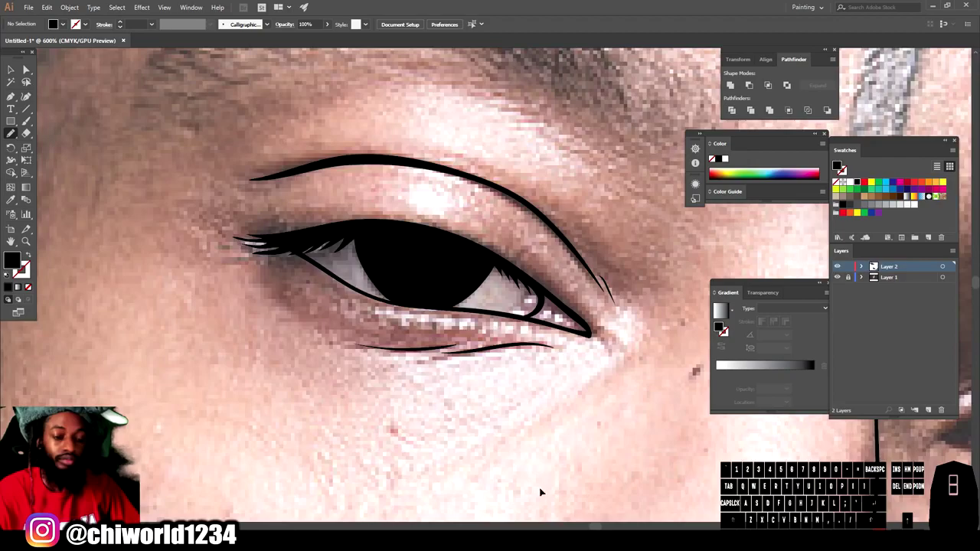
# Step: Draw the other eye's upper lash line, iris and outer lashes as one solid black pencil shape
pyautogui.hotkey('ctrl', '-')
pyautogui.hotkey('ctrl', '-')
pyautogui.hotkey('ctrl', '-')
pyautogui.hotkey('ctrl', '-')
pyautogui.hotkey('ctrl', '-')
pyautogui.hscroll(5, 562, 427)
pyautogui.hotkey('ctrl', '=')
pyautogui.hotkey('ctrl', '=')
pyautogui.hotkey('ctrl', '=')
pyautogui.hotkey('ctrl', '=')
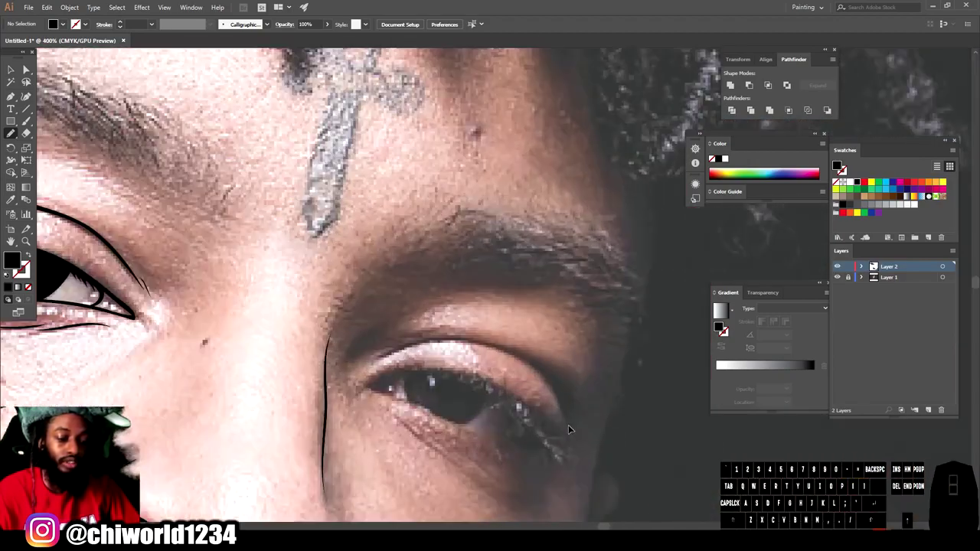
pyautogui.hotkey('ctrl', '=')
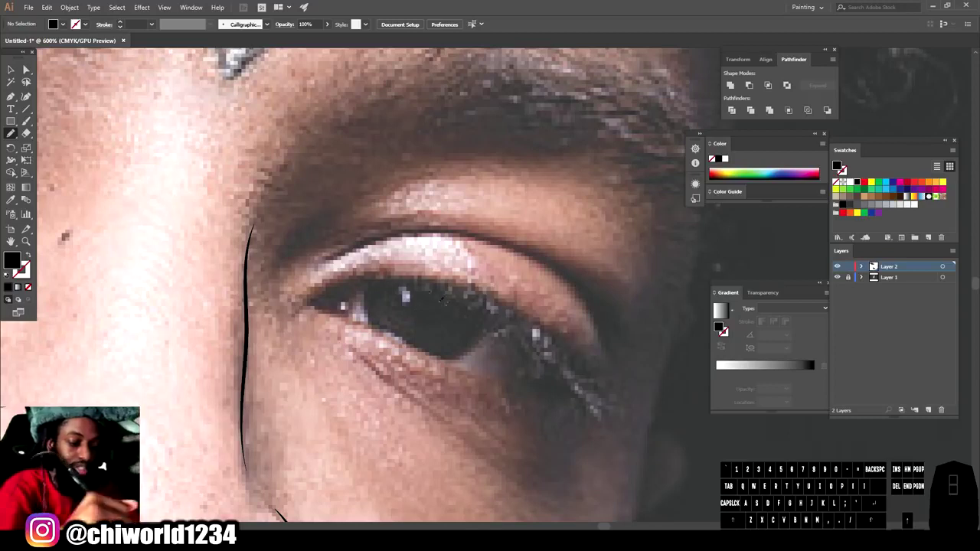
pyautogui.moveTo(592, 374)
pyautogui.mouseDown()
pyautogui.moveTo(495, 291)
pyautogui.moveTo(419, 271)
pyautogui.moveTo(363, 273)
pyautogui.moveTo(328, 286)
pyautogui.moveTo(312, 304)
pyautogui.moveTo(352, 301)
pyautogui.mouseUp()
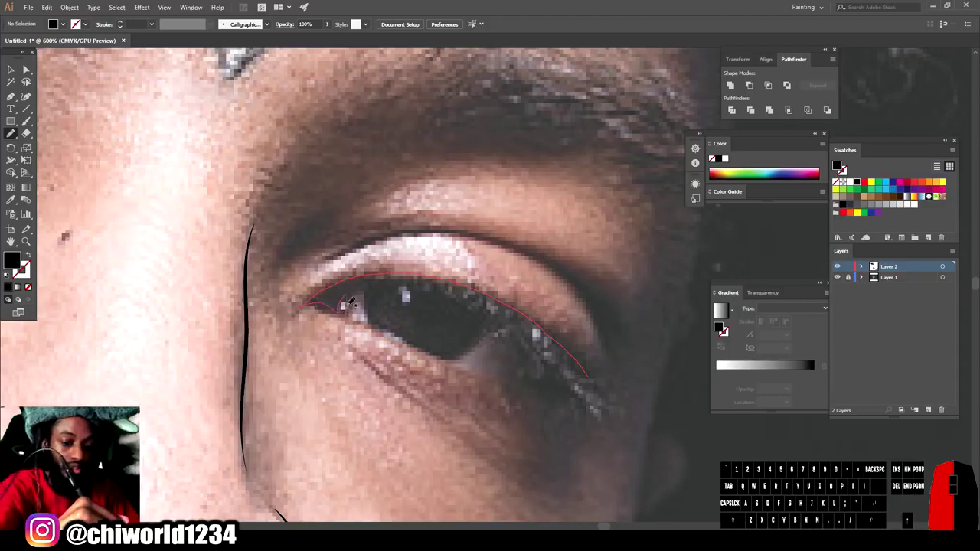
pyautogui.moveTo(525, 356); pyautogui.dragTo(609, 420)
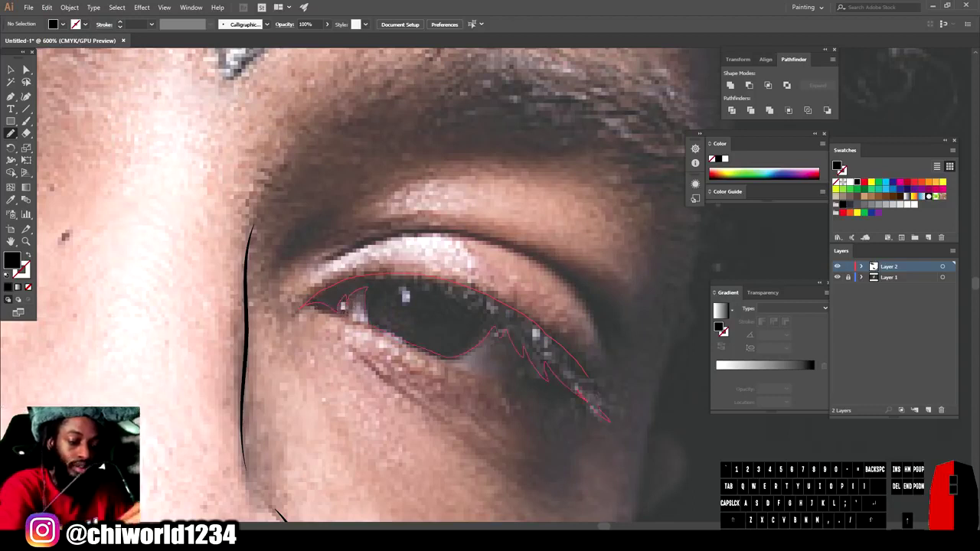
# Step: Trace the same eye's lower lid with the Paintbrush and add pointed lashes beside the iris using a black stroke without fill
pyautogui.click(26, 121)
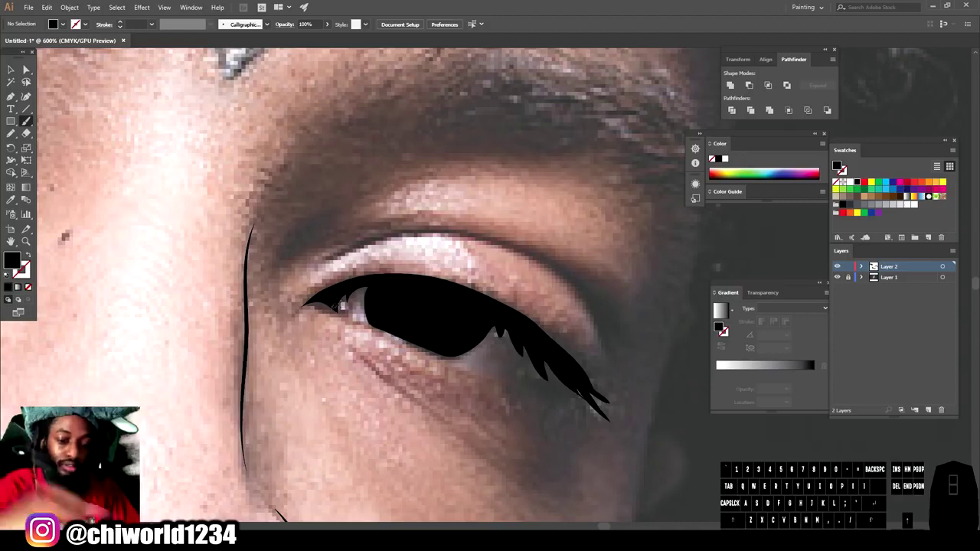
pyautogui.moveTo(302, 307)
pyautogui.mouseDown()
pyautogui.moveTo(310, 301)
pyautogui.moveTo(503, 372)
pyautogui.moveTo(565, 375)
pyautogui.mouseUp()
pyautogui.hotkey('shift', 'x')
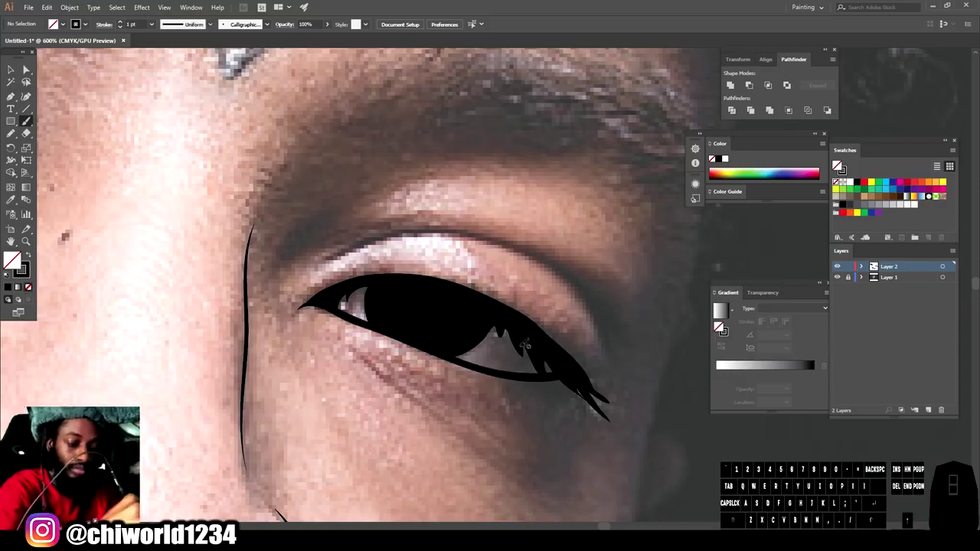
pyautogui.moveTo(508, 343); pyautogui.dragTo(508, 321)
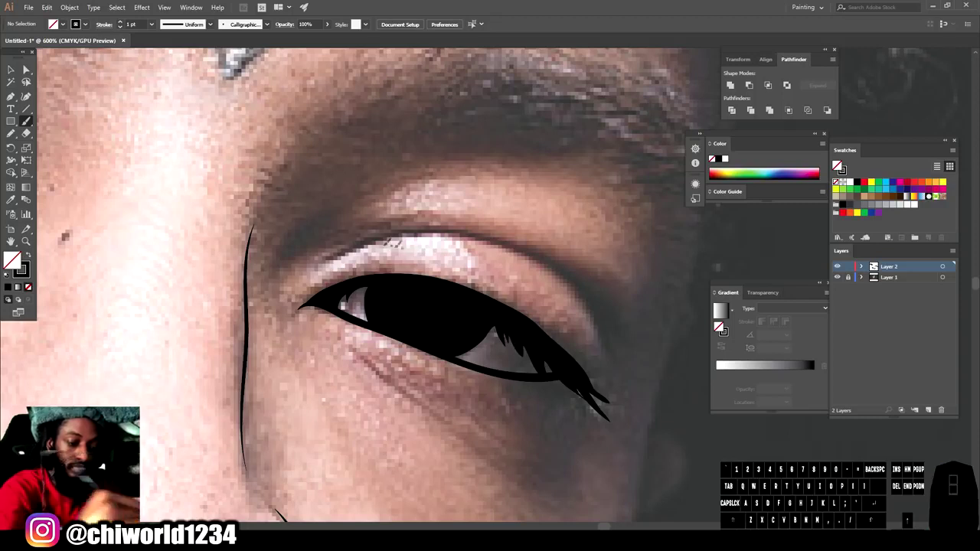
# Step: Trace the eyelid crease above this eye down to its outer corner and the thin diagonal lines beneath the eye
pyautogui.moveTo(319, 268)
pyautogui.mouseDown()
pyautogui.moveTo(426, 230)
pyautogui.moveTo(516, 243)
pyautogui.moveTo(586, 292)
pyautogui.moveTo(601, 317)
pyautogui.moveTo(603, 373)
pyautogui.moveTo(605, 328)
pyautogui.moveTo(608, 360)
pyautogui.mouseUp()
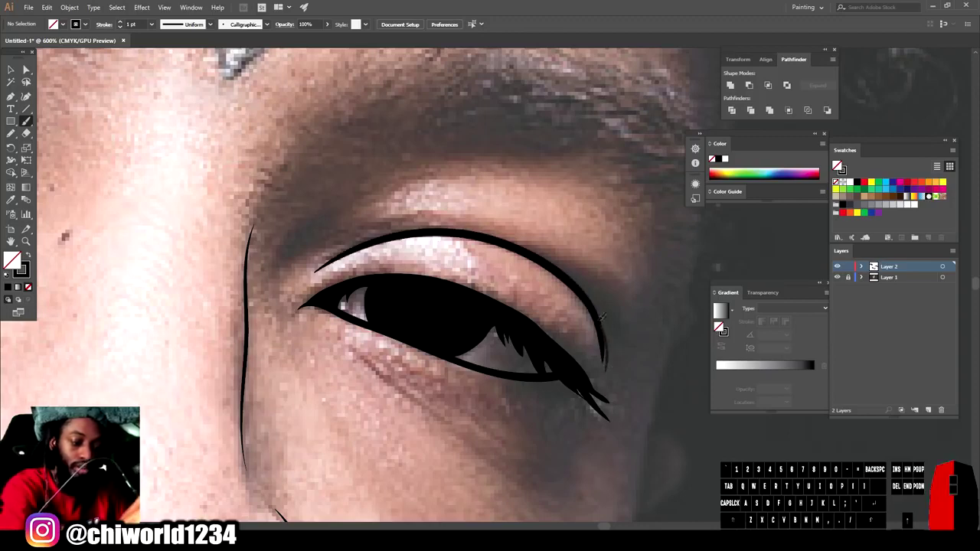
pyautogui.moveTo(603, 315); pyautogui.dragTo(601, 311)
pyautogui.moveTo(494, 443)
pyautogui.mouseDown()
pyautogui.moveTo(481, 444)
pyautogui.moveTo(349, 342)
pyautogui.mouseUp()
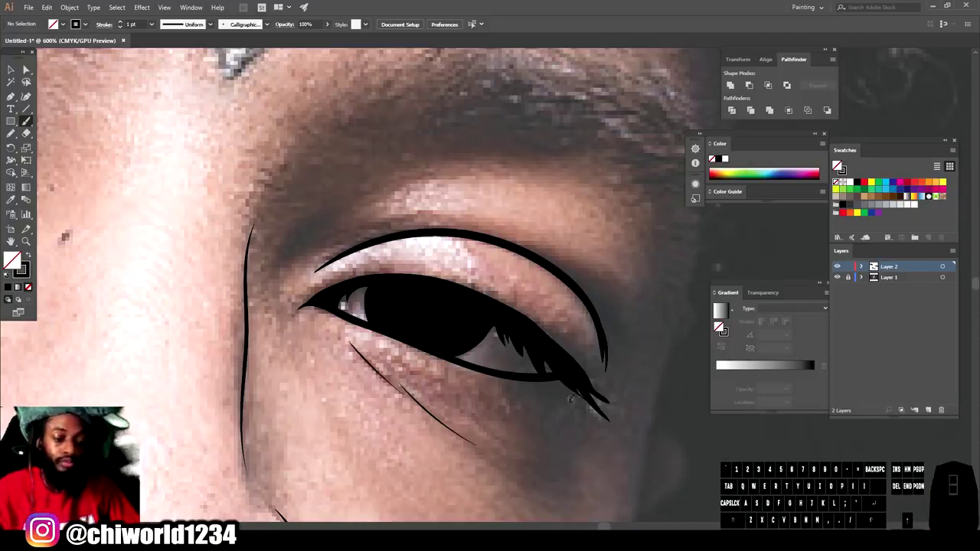
# Step: Hide the photo layer to examine the eye and nose line art on its own, and show the photo again
pyautogui.hotkey('ctrl', '-')
pyautogui.hotkey('ctrl', '-')
pyautogui.hotkey('ctrl', '-')
pyautogui.hotkey('ctrl', '-')
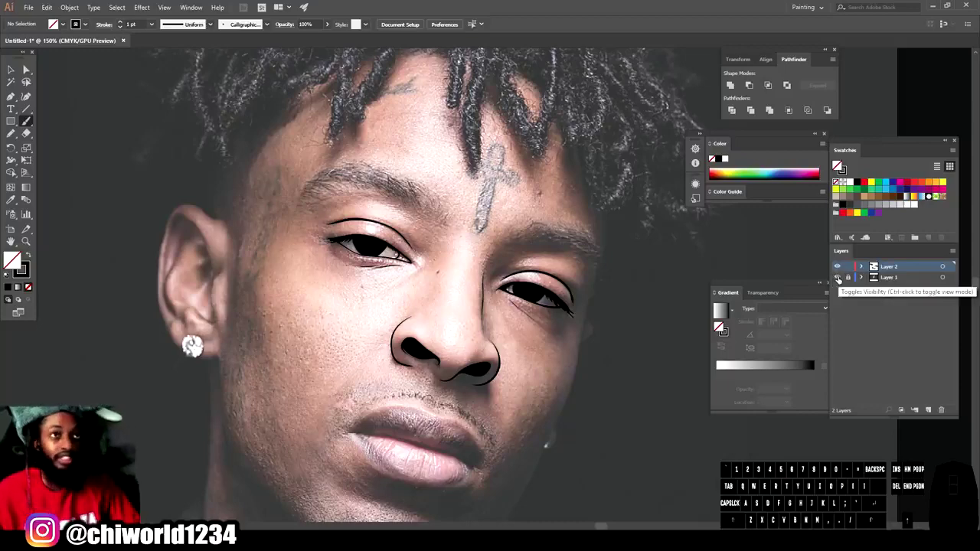
pyautogui.click(837, 277)
pyautogui.hotkey('ctrl', '-')
pyautogui.hotkey('ctrl', '-')
pyautogui.hotkey('ctrl', '+')
pyautogui.hotkey('ctrl', '+')
pyautogui.hotkey('ctrl', '+')
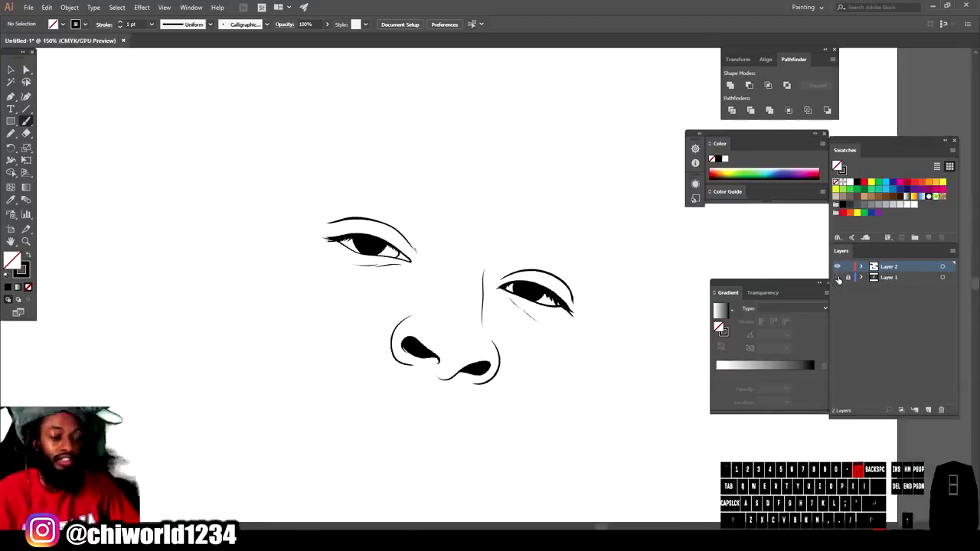
pyautogui.hotkey('ctrl', '+')
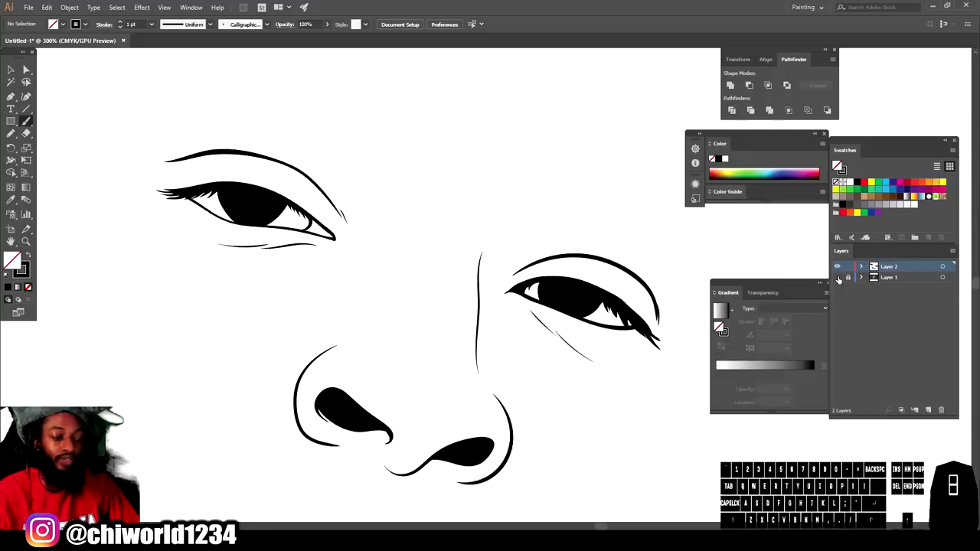
pyautogui.click(838, 277)
# Step: Set the stroke weight to 0.5 pt and draw short hairs along the earring-side eyebrow from its inner end to its tail
pyautogui.hotkey('ctrl', '-')
pyautogui.scroll(1, 582, 314)
pyautogui.hotkey('ctrl', '+')
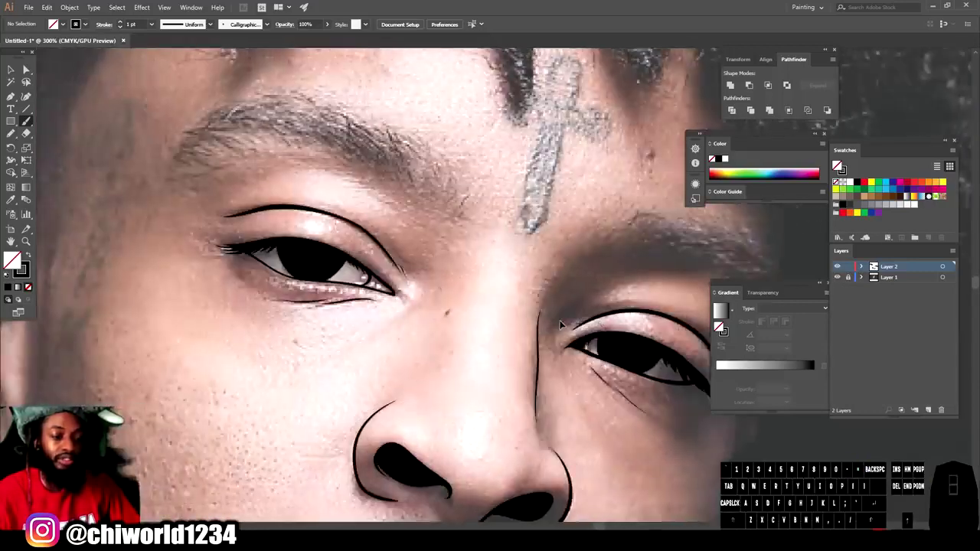
pyautogui.hscroll(-2, 562, 317)
pyautogui.scroll(1, 562, 318)
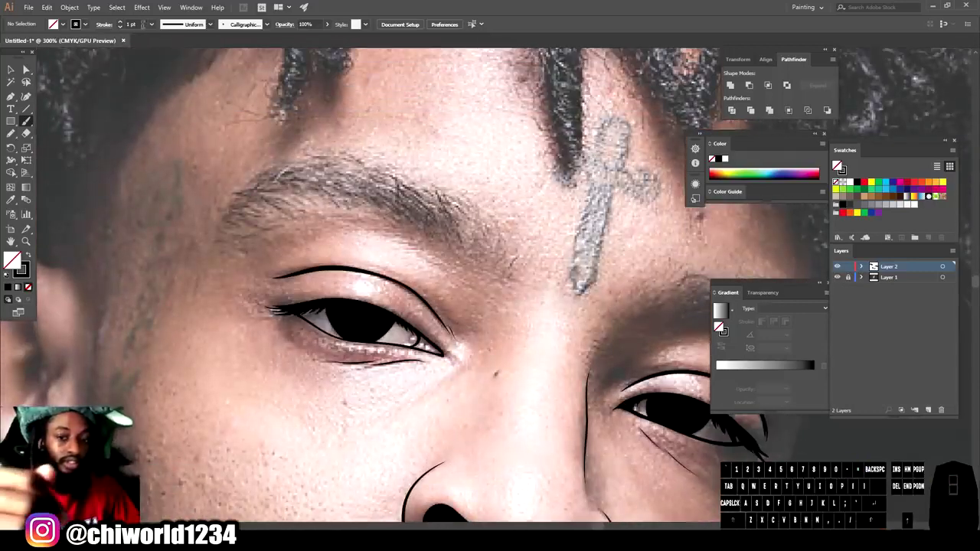
pyautogui.click(152, 24)
pyautogui.click(165, 49)
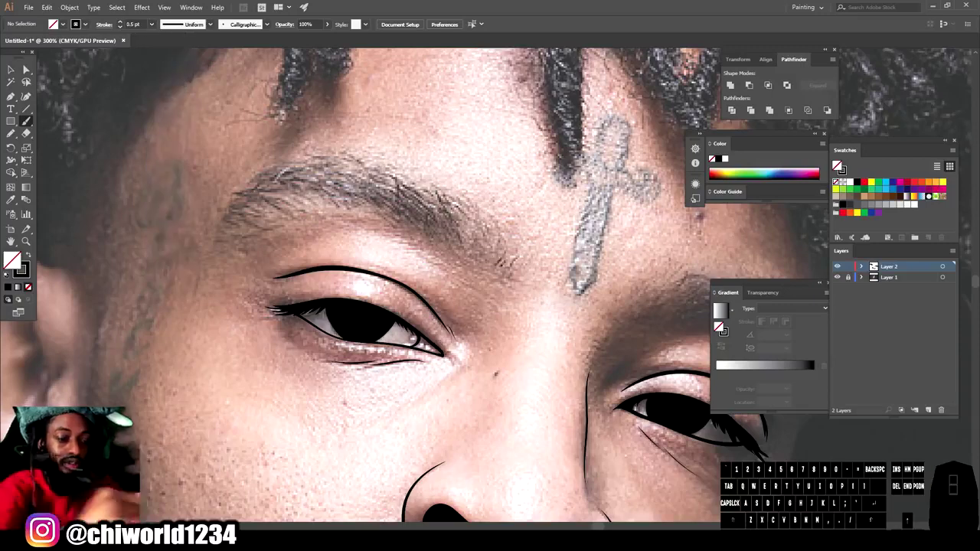
pyautogui.moveTo(517, 251); pyautogui.dragTo(509, 284)
pyautogui.moveTo(506, 230)
pyautogui.mouseDown()
pyautogui.moveTo(504, 270)
pyautogui.moveTo(499, 222)
pyautogui.mouseUp()
pyautogui.moveTo(498, 262)
pyautogui.mouseDown()
pyautogui.moveTo(481, 210)
pyautogui.moveTo(470, 213)
pyautogui.moveTo(456, 195)
pyautogui.moveTo(452, 205)
pyautogui.mouseUp()
pyautogui.moveTo(474, 253)
pyautogui.mouseDown()
pyautogui.moveTo(446, 218)
pyautogui.moveTo(435, 222)
pyautogui.moveTo(411, 201)
pyautogui.mouseUp()
pyautogui.moveTo(430, 238)
pyautogui.mouseDown()
pyautogui.moveTo(386, 201)
pyautogui.moveTo(317, 183)
pyautogui.moveTo(254, 188)
pyautogui.mouseUp()
pyautogui.moveTo(314, 207)
pyautogui.mouseDown()
pyautogui.moveTo(276, 186)
pyautogui.moveTo(242, 200)
pyautogui.mouseUp()
pyautogui.moveTo(280, 215); pyautogui.dragTo(212, 253)
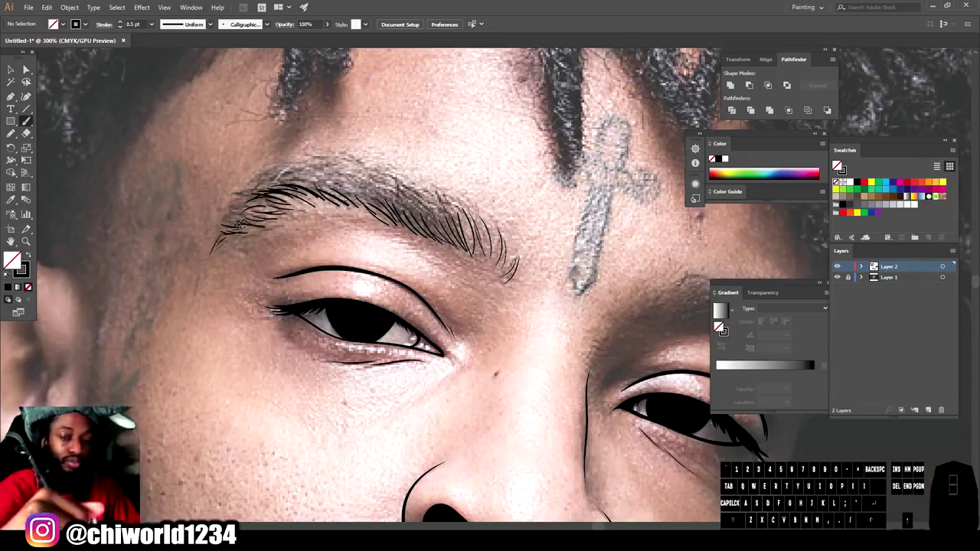
# Step: Thicken the tail of the earring-side eyebrow with more short 0.5 pt hairs along its outer edge
pyautogui.moveTo(244, 219); pyautogui.dragTo(224, 231)
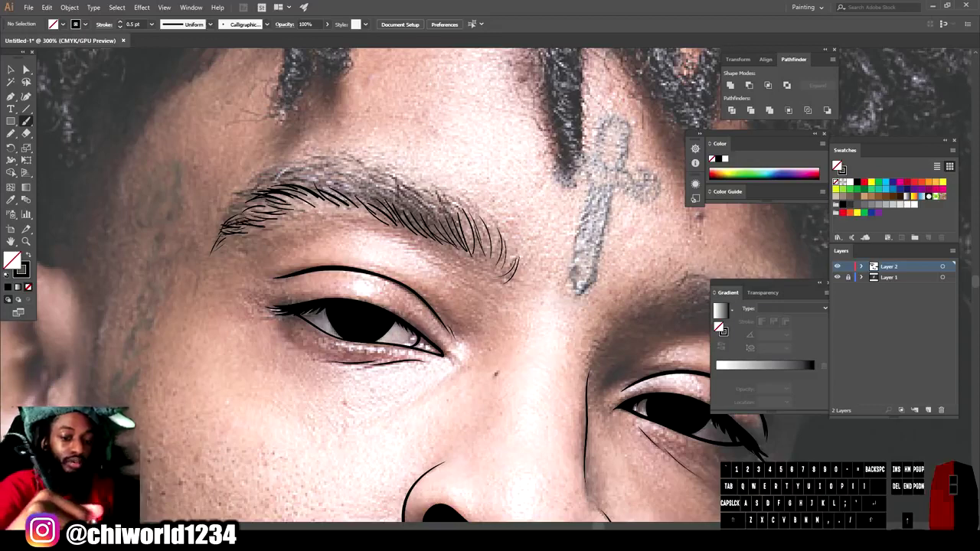
pyautogui.moveTo(268, 199)
pyautogui.mouseDown()
pyautogui.moveTo(226, 225)
pyautogui.moveTo(231, 206)
pyautogui.mouseUp()
pyautogui.moveTo(286, 173)
pyautogui.mouseDown()
pyautogui.moveTo(242, 195)
pyautogui.moveTo(282, 177)
pyautogui.moveTo(252, 184)
pyautogui.mouseUp()
pyautogui.moveTo(318, 186); pyautogui.dragTo(295, 170)
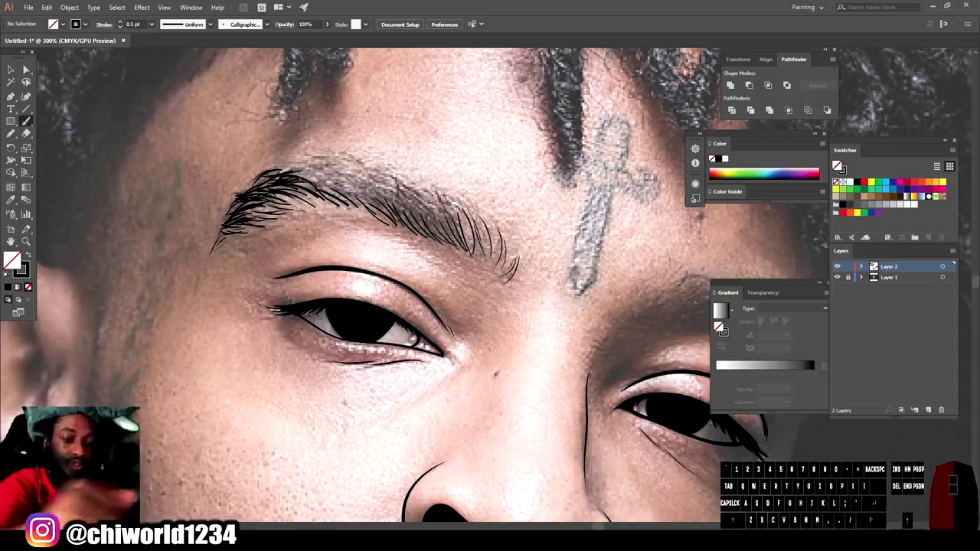
# Step: Fill the body and upper edge of the same eyebrow with dense overlapping hairs towards the nose
pyautogui.moveTo(468, 238); pyautogui.dragTo(429, 189)
pyautogui.moveTo(448, 234); pyautogui.dragTo(412, 185)
pyautogui.moveTo(413, 220); pyautogui.dragTo(378, 184)
pyautogui.moveTo(400, 213); pyautogui.dragTo(366, 175)
pyautogui.moveTo(320, 183)
pyautogui.mouseDown()
pyautogui.moveTo(277, 204)
pyautogui.moveTo(310, 159)
pyautogui.mouseUp()
pyautogui.moveTo(387, 178); pyautogui.dragTo(339, 159)
pyautogui.moveTo(426, 223); pyautogui.dragTo(346, 170)
pyautogui.moveTo(460, 237)
pyautogui.mouseDown()
pyautogui.moveTo(399, 184)
pyautogui.moveTo(305, 178)
pyautogui.mouseUp()
pyautogui.moveTo(470, 242); pyautogui.dragTo(446, 197)
pyautogui.moveTo(362, 188); pyautogui.dragTo(325, 167)
pyautogui.moveTo(424, 211); pyautogui.dragTo(364, 176)
pyautogui.moveTo(467, 233); pyautogui.dragTo(439, 198)
pyautogui.moveTo(331, 182)
pyautogui.mouseDown()
pyautogui.moveTo(315, 176)
pyautogui.moveTo(247, 196)
pyautogui.mouseUp()
pyautogui.moveTo(291, 196); pyautogui.dragTo(245, 215)
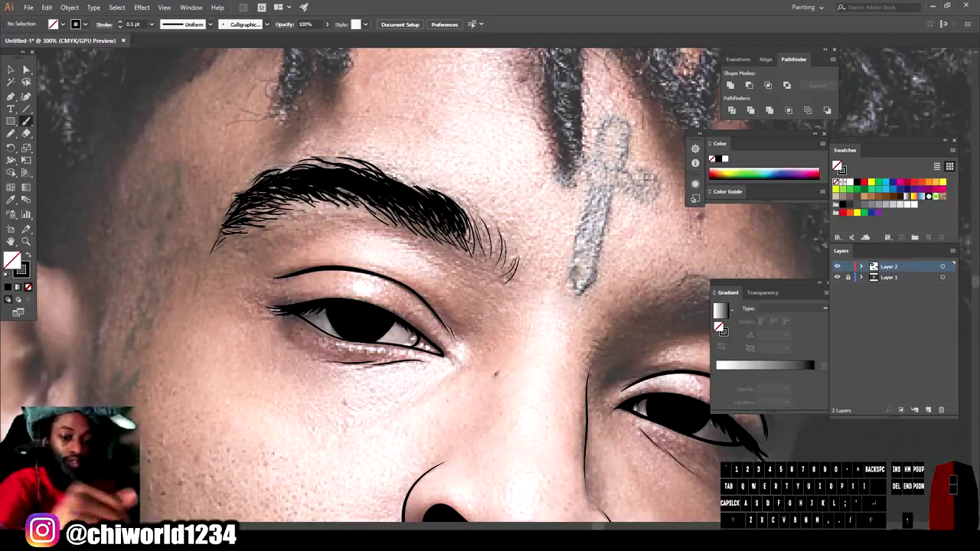
pyautogui.moveTo(399, 222); pyautogui.dragTo(342, 196)
pyautogui.moveTo(482, 256); pyautogui.dragTo(467, 216)
pyautogui.moveTo(415, 187); pyautogui.dragTo(384, 174)
# Step: Draw dense short hairs over the other eyebrow from its inner end to its tail
pyautogui.scroll(-2, 374, 280)
pyautogui.scroll(2, 569, 360)
pyautogui.moveTo(617, 295); pyautogui.dragTo(609, 275)
pyautogui.moveTo(518, 244); pyautogui.dragTo(598, 228)
pyautogui.moveTo(482, 227); pyautogui.dragTo(528, 183)
pyautogui.moveTo(591, 207); pyautogui.dragTo(622, 268)
pyautogui.moveTo(567, 239); pyautogui.dragTo(611, 201)
pyautogui.moveTo(545, 216); pyautogui.dragTo(594, 191)
pyautogui.moveTo(596, 242); pyautogui.dragTo(624, 272)
pyautogui.moveTo(529, 245); pyautogui.dragTo(605, 222)
pyautogui.moveTo(495, 230); pyautogui.dragTo(556, 198)
pyautogui.moveTo(474, 220); pyautogui.dragTo(537, 191)
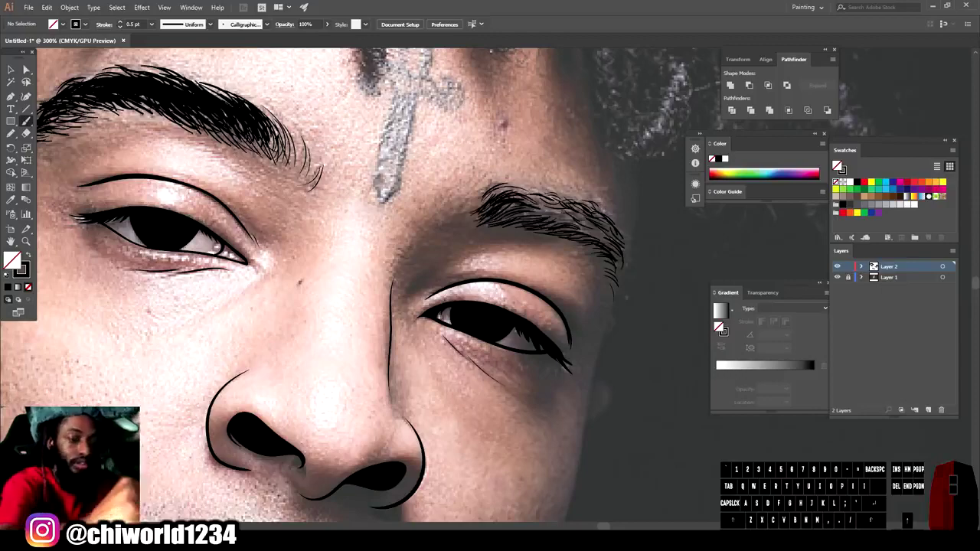
pyautogui.moveTo(470, 197); pyautogui.dragTo(492, 182)
pyautogui.moveTo(571, 242); pyautogui.dragTo(611, 222)
pyautogui.moveTo(544, 235); pyautogui.dragTo(612, 210)
pyautogui.moveTo(510, 219)
pyautogui.mouseDown()
pyautogui.moveTo(568, 197)
pyautogui.moveTo(547, 204)
pyautogui.mouseUp()
pyautogui.moveTo(541, 231); pyautogui.dragTo(578, 221)
# Step: Toggle the photo layer's visibility to examine the line art of both eyebrows
pyautogui.scroll(-2, 360, 283)
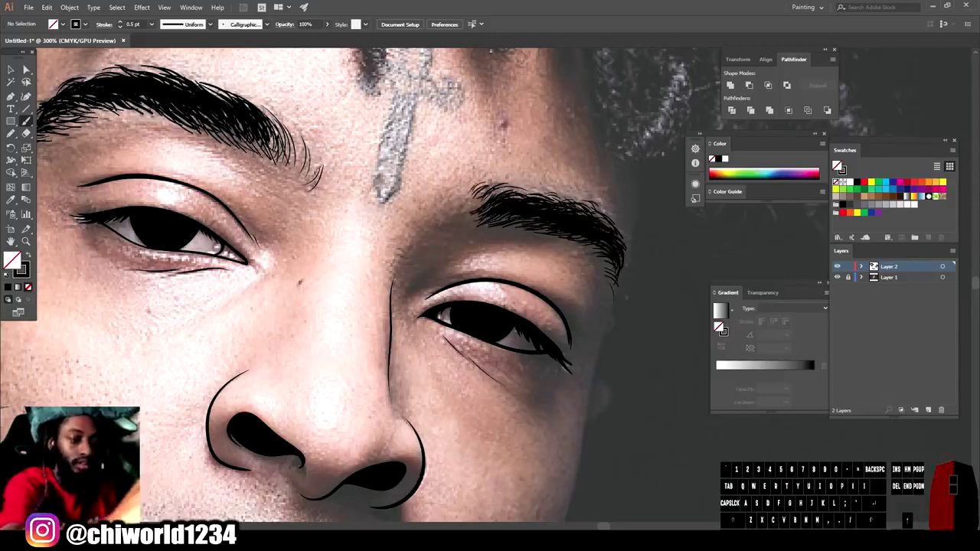
pyautogui.scroll(1, 360, 283)
pyautogui.scroll(-2, 360, 283)
pyautogui.click(837, 278)
# Step: Trace the dark line between the lips from corner to corner, doubling it in the middle to thicken it
pyautogui.scroll(4, 607, 313)
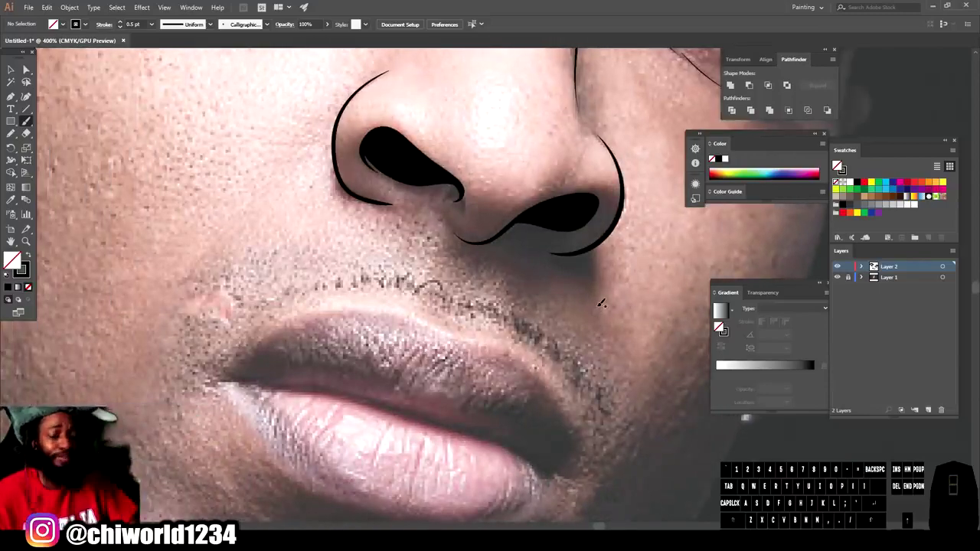
pyautogui.scroll(-2, 593, 301)
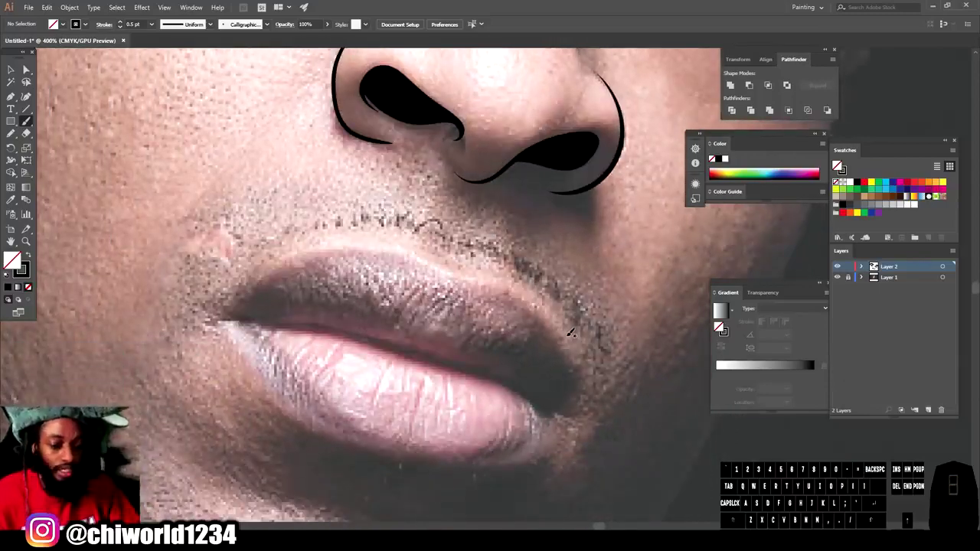
pyautogui.scroll(2, 570, 333)
pyautogui.scroll(-2, 571, 333)
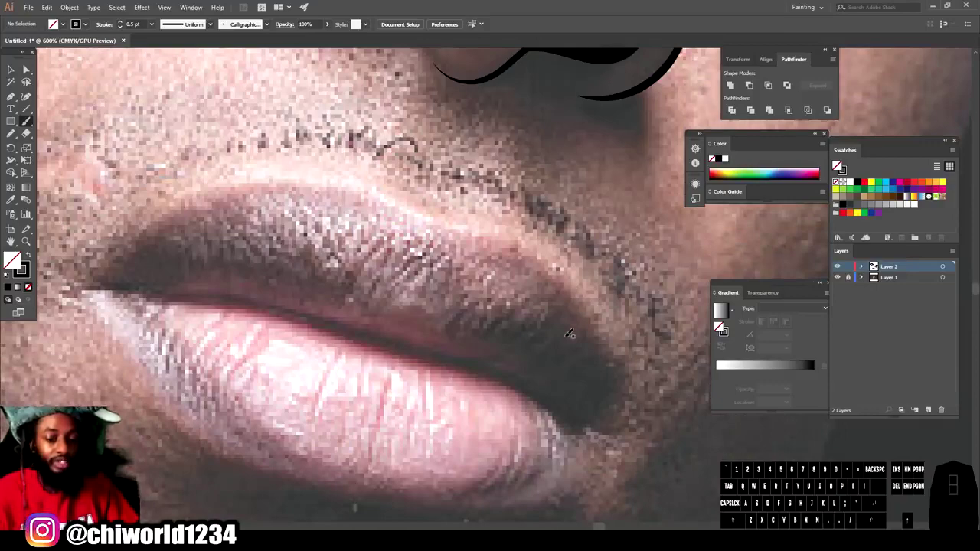
pyautogui.scroll(1, 564, 336)
pyautogui.scroll(-3, 563, 336)
pyautogui.scroll(3, 559, 334)
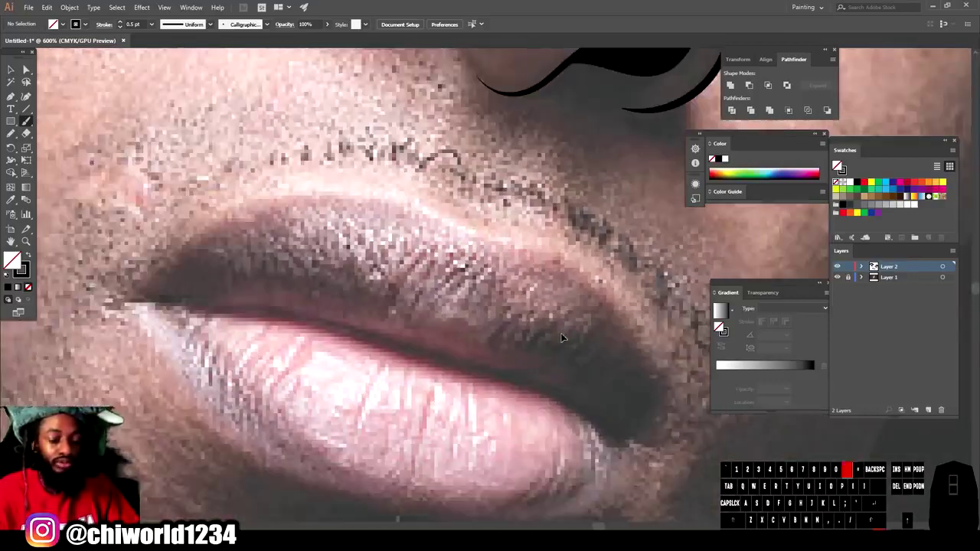
pyautogui.scroll(-2, 558, 334)
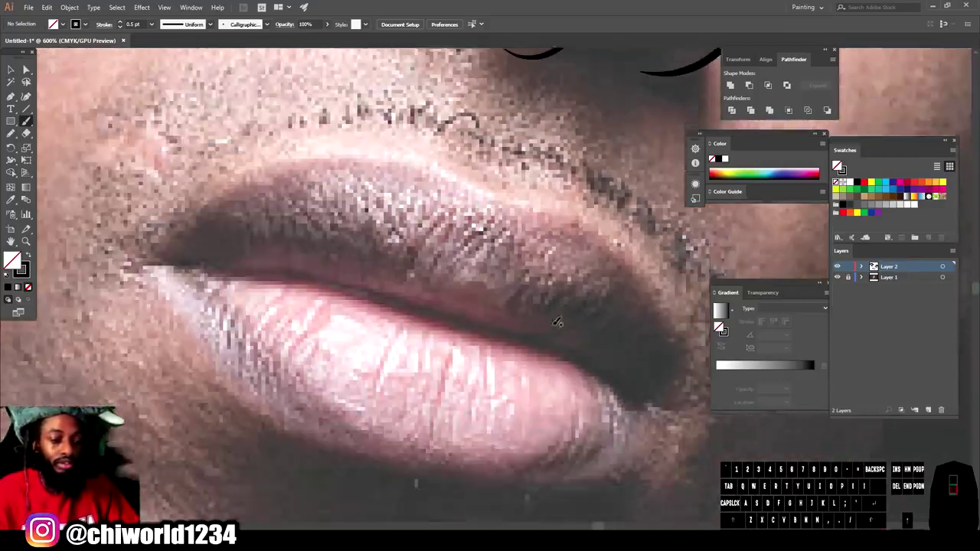
pyautogui.hscroll(1, 554, 324)
pyautogui.scroll(-2, 552, 325)
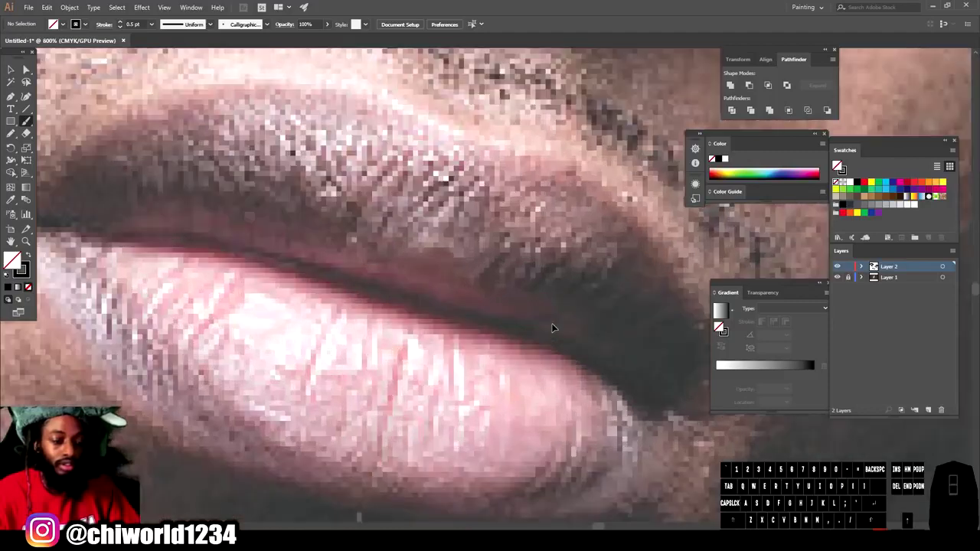
pyautogui.hscroll(-2, 552, 325)
pyautogui.scroll(2, 552, 324)
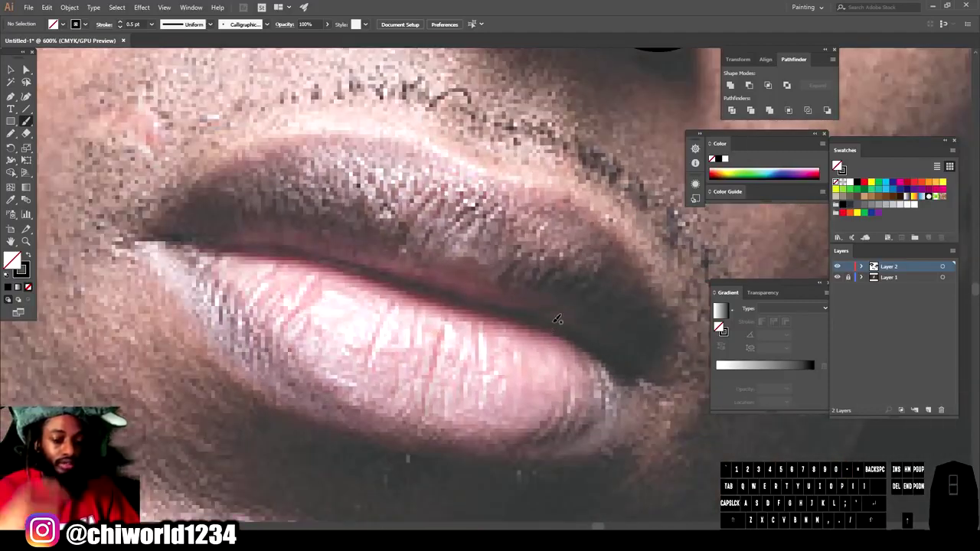
pyautogui.moveTo(128, 233)
pyautogui.mouseDown()
pyautogui.moveTo(335, 255)
pyautogui.moveTo(482, 301)
pyautogui.moveTo(559, 310)
pyautogui.moveTo(539, 317)
pyautogui.moveTo(586, 342)
pyautogui.mouseUp()
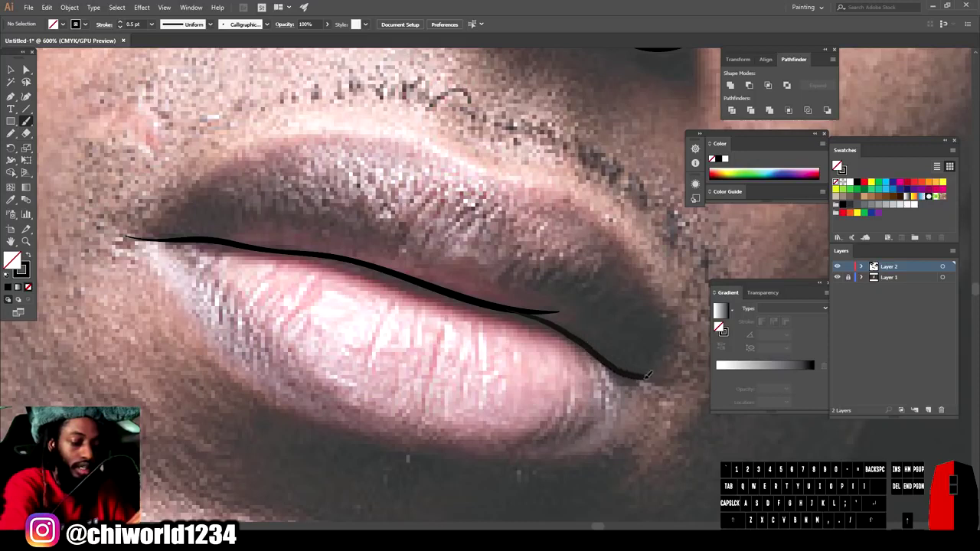
pyautogui.moveTo(645, 375); pyautogui.dragTo(663, 378)
pyautogui.moveTo(291, 249); pyautogui.dragTo(557, 327)
# Step: Outline the upper lip and the lower lip between the two corners of the mouth
pyautogui.moveTo(121, 236)
pyautogui.mouseDown()
pyautogui.moveTo(149, 232)
pyautogui.moveTo(649, 379)
pyautogui.mouseUp()
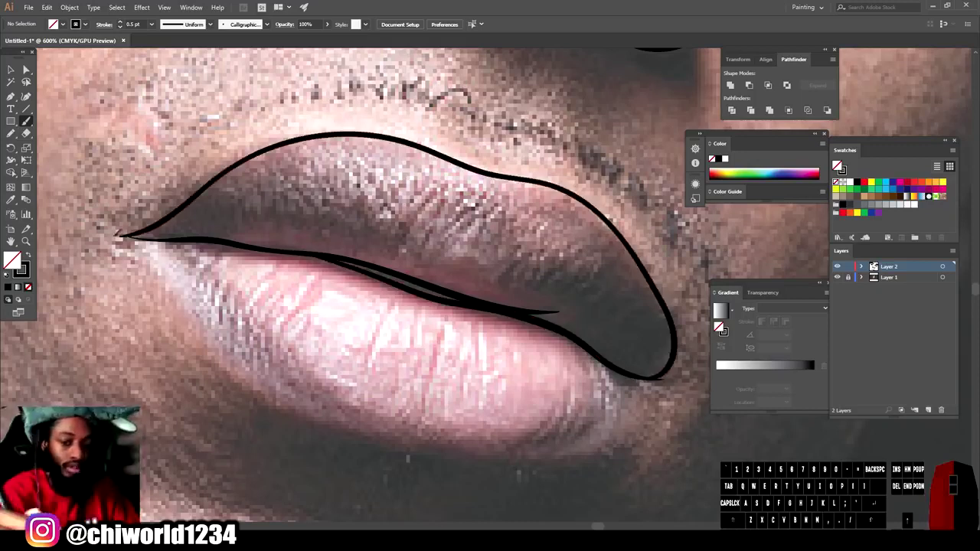
pyautogui.moveTo(128, 234); pyautogui.dragTo(127, 233)
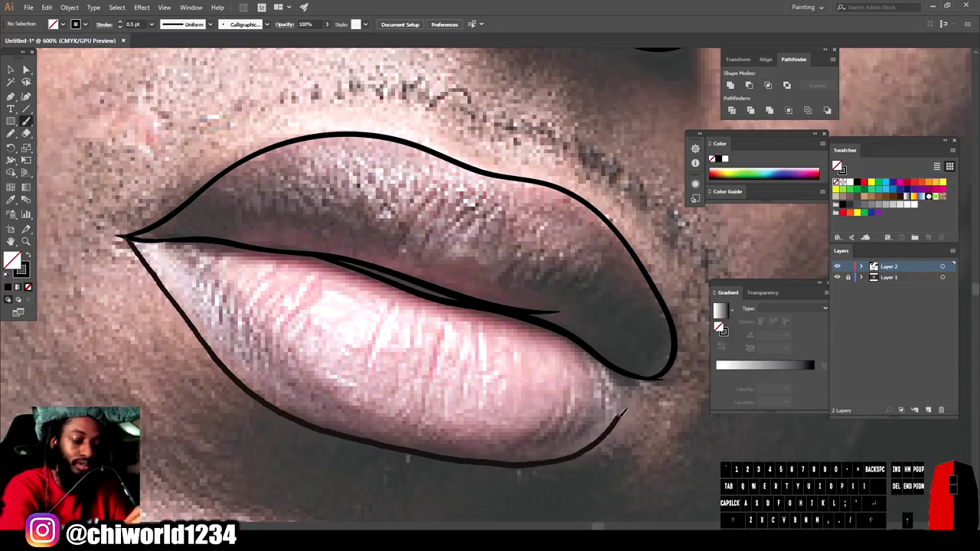
pyautogui.moveTo(652, 379); pyautogui.dragTo(656, 378)
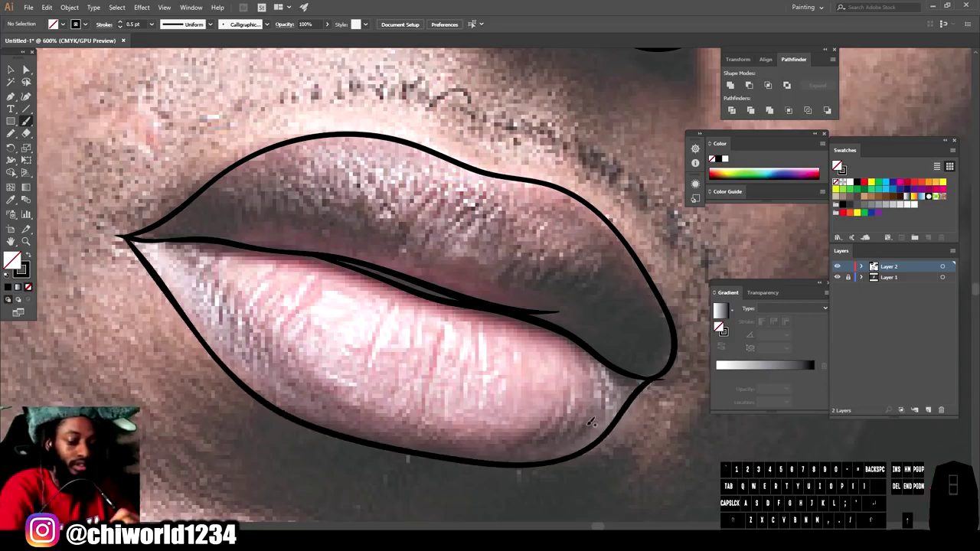
# Step: Add thin contour lines inside the lower lip along its bottom edge and near the earring-side corner
pyautogui.moveTo(583, 429); pyautogui.dragTo(550, 448)
pyautogui.moveTo(463, 460); pyautogui.dragTo(463, 460)
pyautogui.moveTo(550, 436)
pyautogui.mouseDown()
pyautogui.moveTo(507, 458)
pyautogui.moveTo(429, 456)
pyautogui.mouseUp()
pyautogui.moveTo(161, 244); pyautogui.dragTo(206, 285)
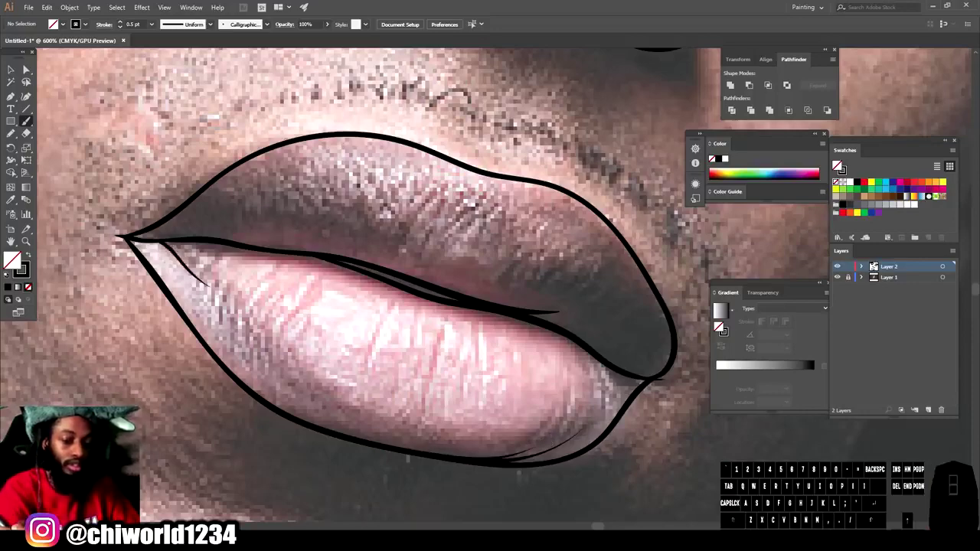
# Step: Toggle the photo layer's visibility to examine the lip line art with the rest of the face
pyautogui.hotkey('ctrl', '-')
pyautogui.hotkey('ctrl', '-')
pyautogui.hotkey('ctrl', '-')
pyautogui.click(837, 277)
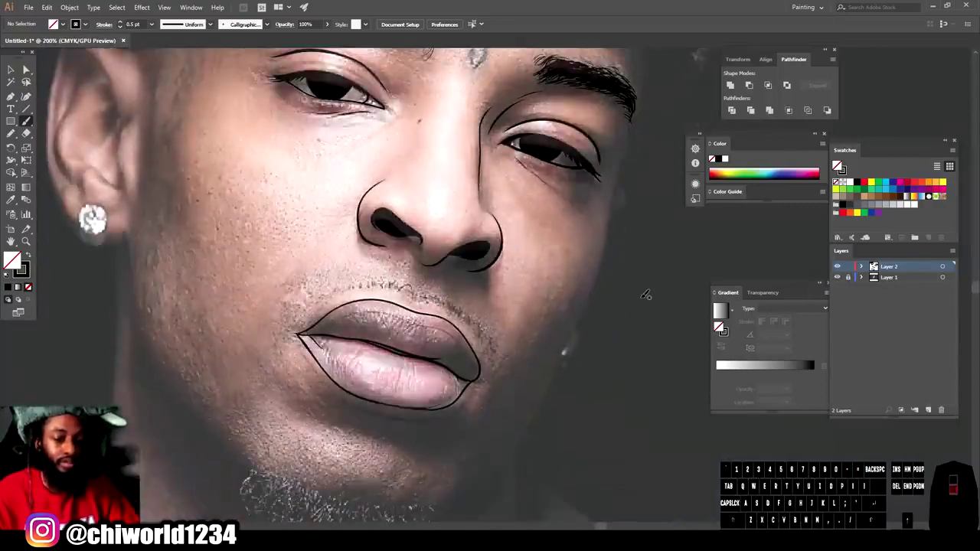
# Step: Set the stroke weight to 1 pt and trace the earring-side jawline from below the ear towards the chin
pyautogui.click(151, 24)
pyautogui.click(161, 70)
pyautogui.moveTo(173, 411); pyautogui.dragTo(222, 463)
pyautogui.moveTo(131, 304); pyautogui.dragTo(128, 257)
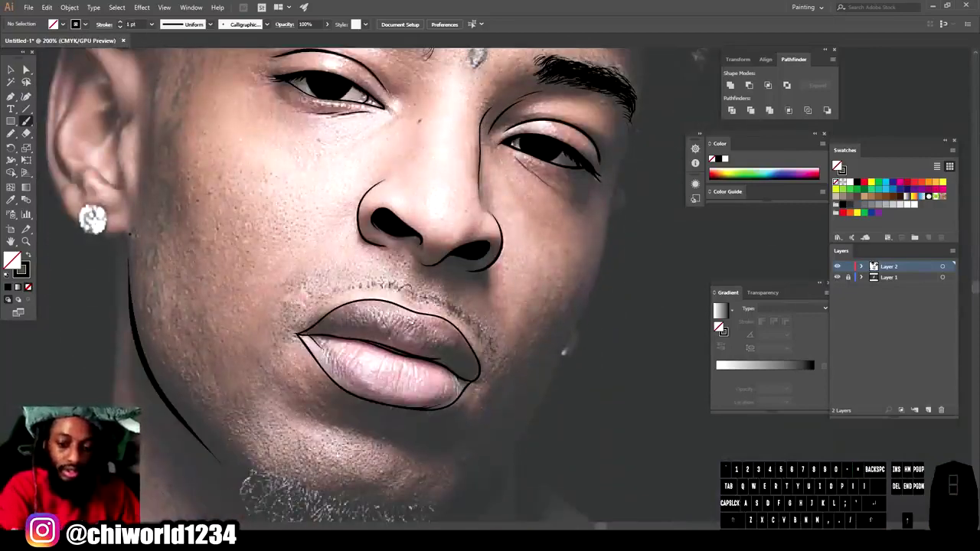
# Step: Outline the round earring and trace the outer contour of the ear from the lobe up to the head
pyautogui.scroll(-2, 440, 474)
pyautogui.moveTo(450, 476); pyautogui.dragTo(468, 461)
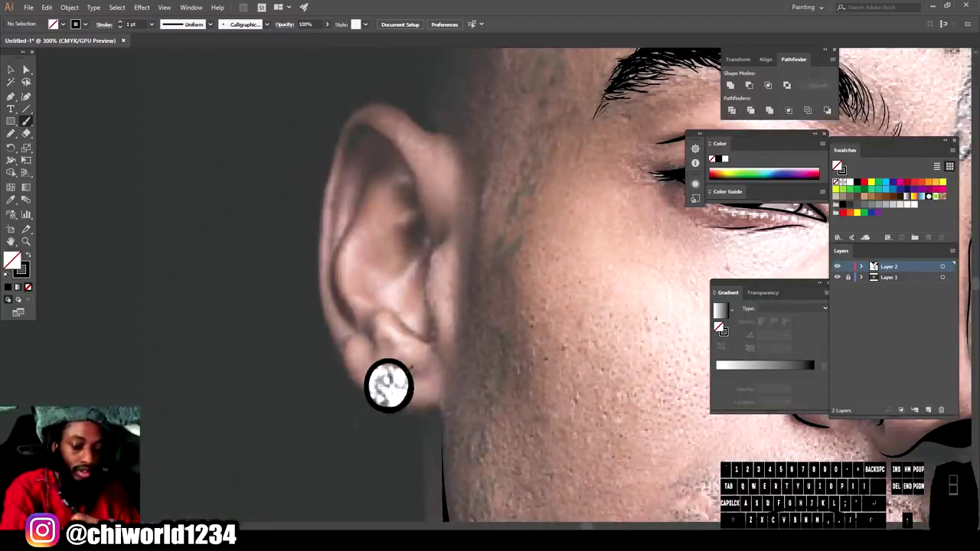
pyautogui.moveTo(399, 410)
pyautogui.mouseDown()
pyautogui.moveTo(440, 402)
pyautogui.moveTo(370, 408)
pyautogui.moveTo(345, 375)
pyautogui.moveTo(317, 224)
pyautogui.moveTo(375, 98)
pyautogui.moveTo(445, 137)
pyautogui.mouseUp()
# Step: Trace the inner folds of the ear, including the tragus and the inner rim
pyautogui.scroll(1, 366, 283)
pyautogui.moveTo(434, 366)
pyautogui.mouseDown()
pyautogui.moveTo(426, 330)
pyautogui.moveTo(445, 260)
pyautogui.mouseUp()
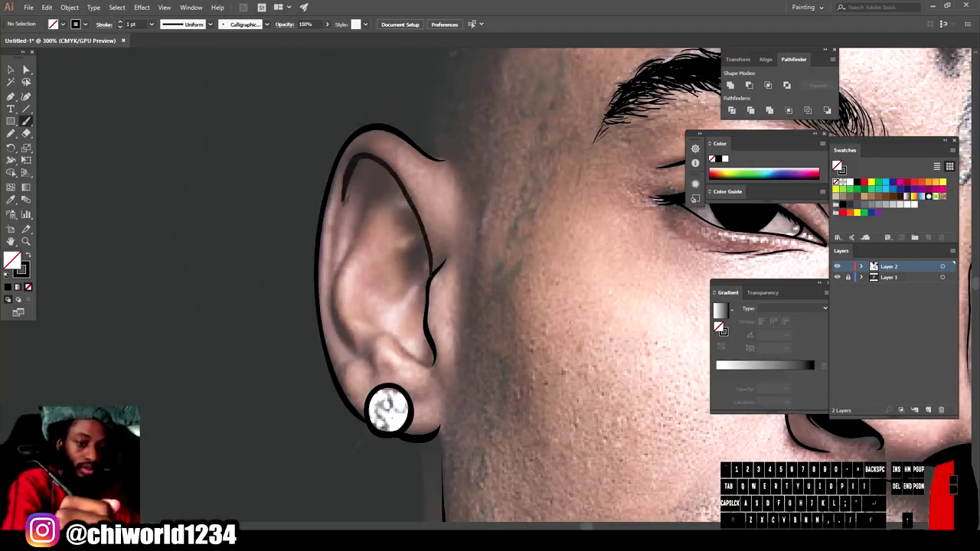
pyautogui.moveTo(346, 187); pyautogui.dragTo(334, 257)
pyautogui.moveTo(352, 352); pyautogui.dragTo(328, 289)
pyautogui.moveTo(383, 243); pyautogui.dragTo(420, 216)
pyautogui.moveTo(427, 251); pyautogui.dragTo(397, 295)
pyautogui.moveTo(364, 339)
pyautogui.mouseDown()
pyautogui.moveTo(429, 364)
pyautogui.moveTo(371, 364)
pyautogui.moveTo(375, 339)
pyautogui.moveTo(417, 405)
pyautogui.moveTo(425, 399)
pyautogui.moveTo(340, 372)
pyautogui.mouseUp()
pyautogui.moveTo(380, 325)
pyautogui.mouseDown()
pyautogui.moveTo(366, 302)
pyautogui.moveTo(369, 276)
pyautogui.mouseUp()
pyautogui.moveTo(370, 274); pyautogui.dragTo(425, 245)
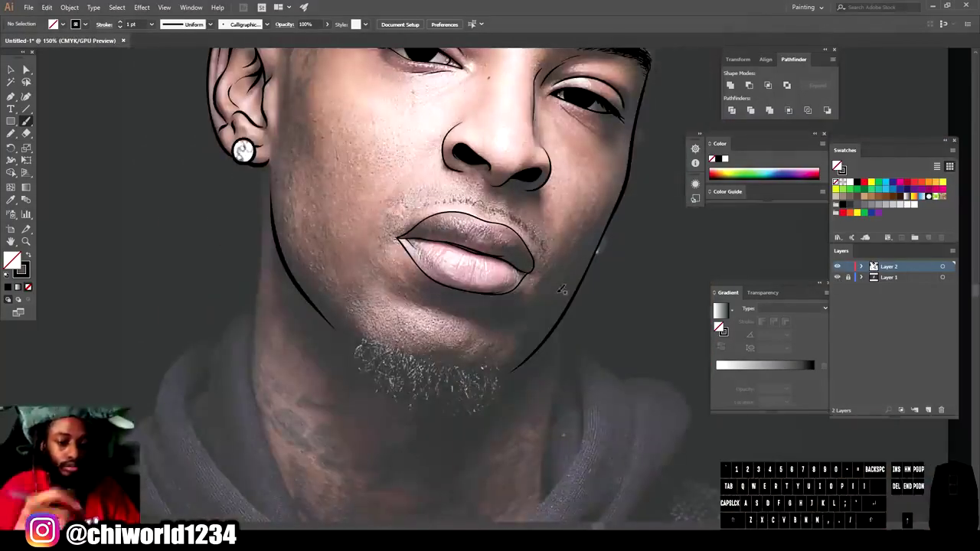
# Step: Trace both sides of the neck down from beneath the earring and from the opposite jawline
pyautogui.moveTo(263, 160); pyautogui.dragTo(253, 336)
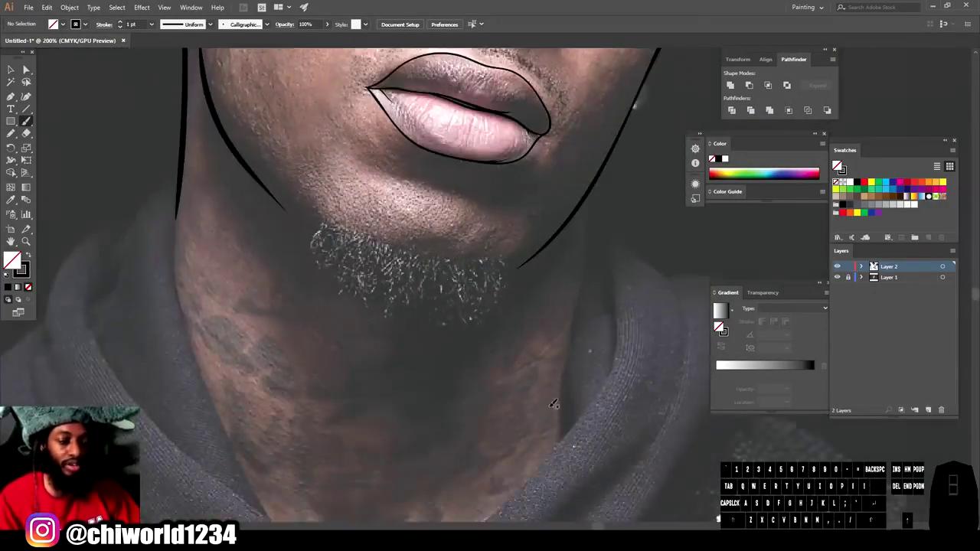
pyautogui.scroll(-2, 554, 403)
pyautogui.scroll(-1, 594, 141)
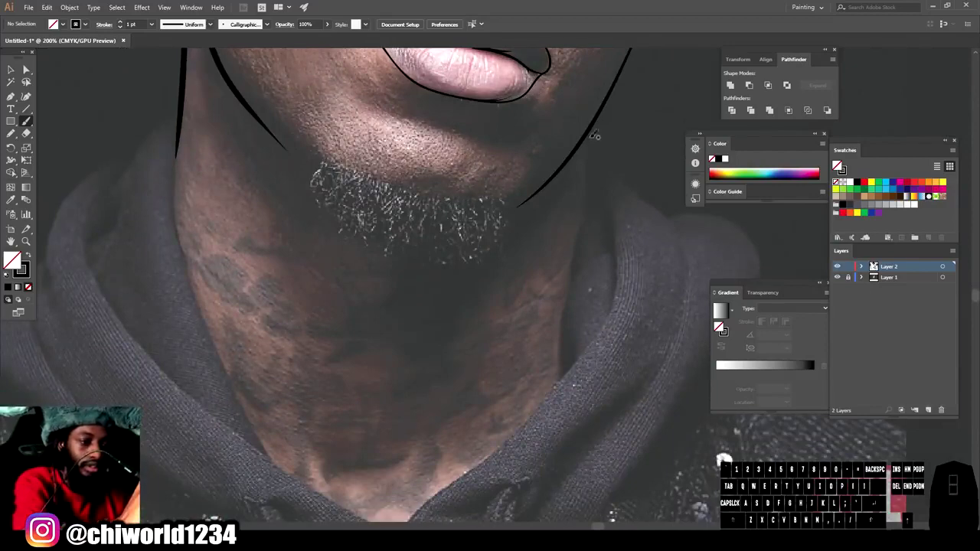
pyautogui.moveTo(594, 127); pyautogui.dragTo(594, 126)
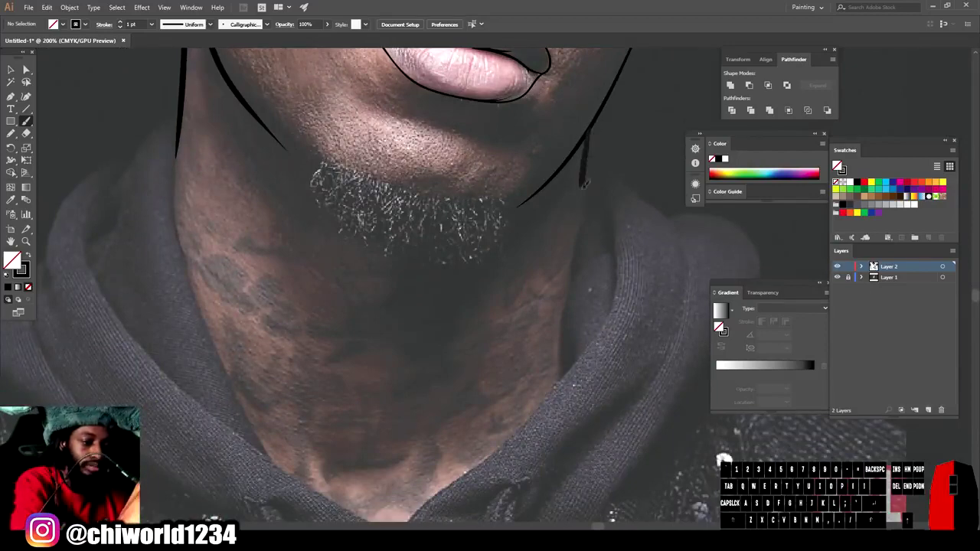
pyautogui.moveTo(570, 337); pyautogui.dragTo(568, 362)
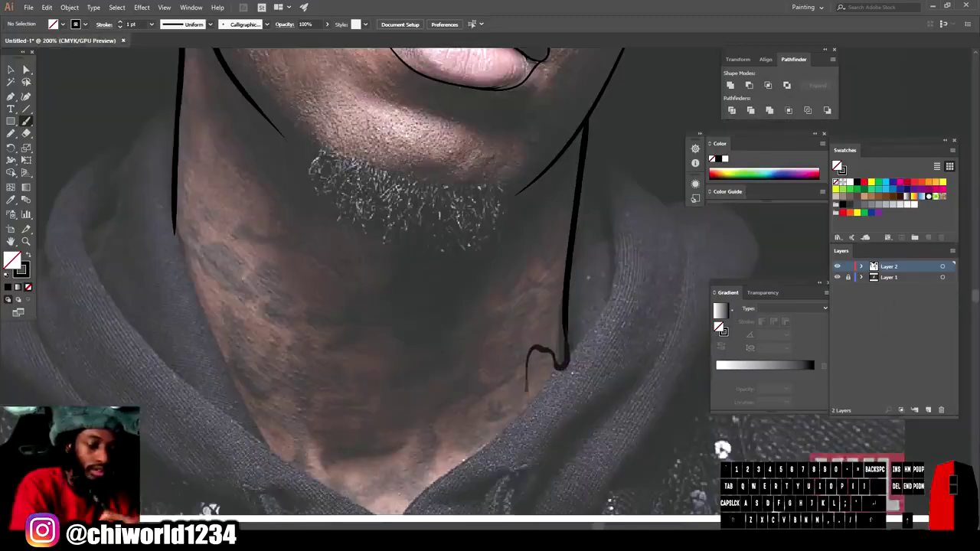
# Step: Draw a wavy dripping edge across the neck between its two side lines, with a second drip contour along it
pyautogui.moveTo(565, 366)
pyautogui.mouseDown()
pyautogui.moveTo(421, 453)
pyautogui.moveTo(230, 306)
pyautogui.moveTo(176, 321)
pyautogui.mouseUp()
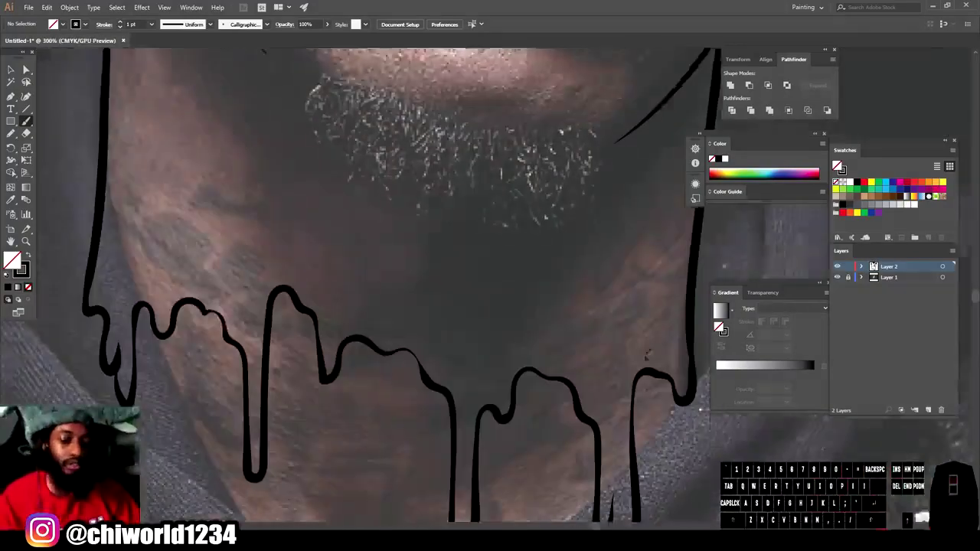
pyautogui.scroll(-1, 647, 355)
pyautogui.moveTo(225, 290); pyautogui.dragTo(191, 268)
pyautogui.moveTo(674, 344)
pyautogui.mouseDown()
pyautogui.moveTo(466, 336)
pyautogui.moveTo(401, 277)
pyautogui.mouseUp()
pyautogui.moveTo(406, 266)
pyautogui.mouseDown()
pyautogui.moveTo(335, 299)
pyautogui.moveTo(244, 293)
pyautogui.moveTo(136, 247)
pyautogui.mouseUp()
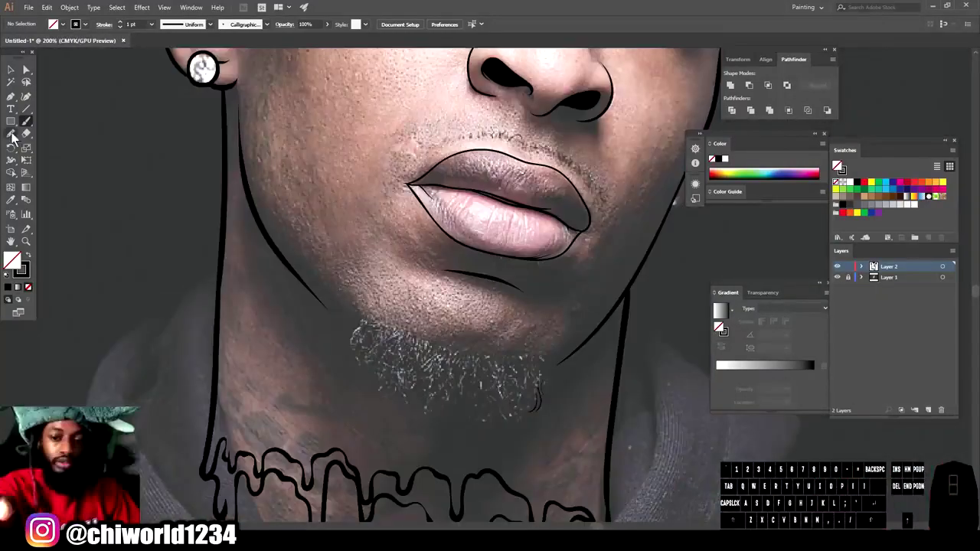
# Step: Draw the goatee with the Pencil tool as a jagged-edged shape with black fill and no stroke
pyautogui.click(30, 255)
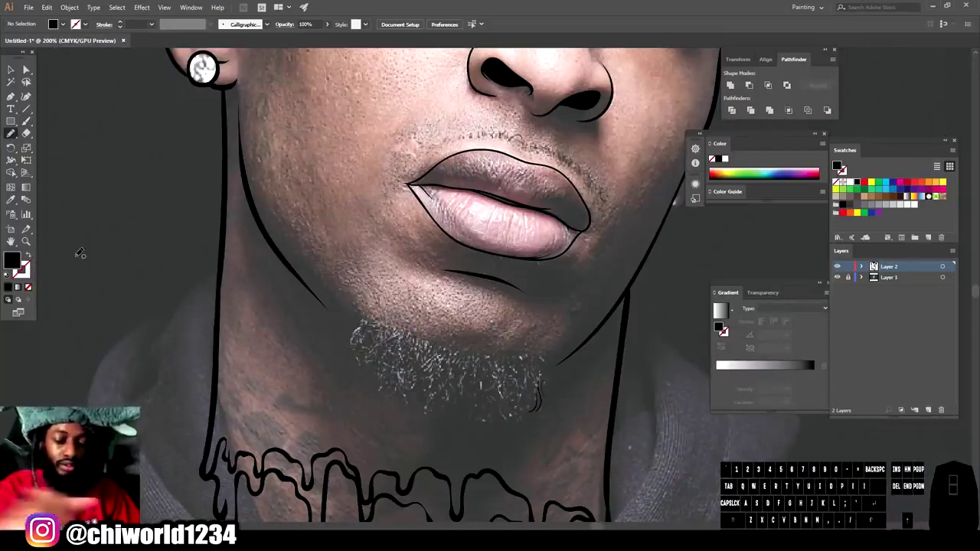
pyautogui.moveTo(544, 374); pyautogui.dragTo(548, 367)
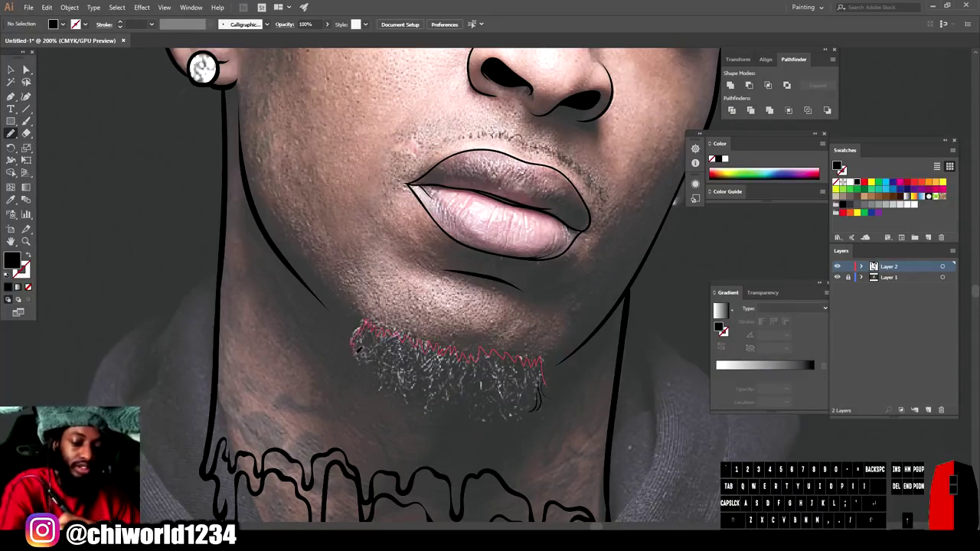
pyautogui.moveTo(533, 411); pyautogui.dragTo(511, 415)
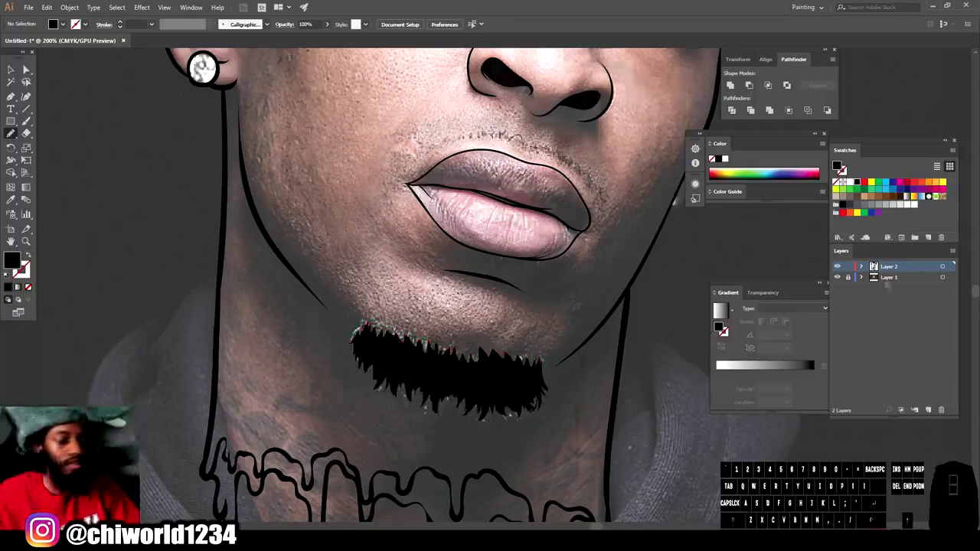
# Step: Add fine curved hairs along the goatee's lower and outer edges with the Paintbrush using a 0.25 pt black stroke
pyautogui.hotkey('ctrl', '=')
pyautogui.press('b')
pyautogui.moveTo(538, 469)
pyautogui.mouseDown()
pyautogui.moveTo(509, 496)
pyautogui.moveTo(481, 490)
pyautogui.mouseUp()
pyautogui.moveTo(560, 475); pyautogui.dragTo(540, 490)
pyautogui.moveTo(484, 470); pyautogui.dragTo(459, 490)
pyautogui.moveTo(461, 460)
pyautogui.mouseDown()
pyautogui.moveTo(438, 484)
pyautogui.moveTo(415, 479)
pyautogui.mouseUp()
pyautogui.moveTo(403, 453)
pyautogui.mouseDown()
pyautogui.moveTo(375, 472)
pyautogui.moveTo(349, 465)
pyautogui.mouseUp()
pyautogui.moveTo(350, 438)
pyautogui.mouseDown()
pyautogui.moveTo(323, 457)
pyautogui.moveTo(299, 439)
pyautogui.mouseUp()
pyautogui.moveTo(297, 407); pyautogui.dragTo(262, 411)
pyautogui.moveTo(285, 368); pyautogui.dragTo(259, 389)
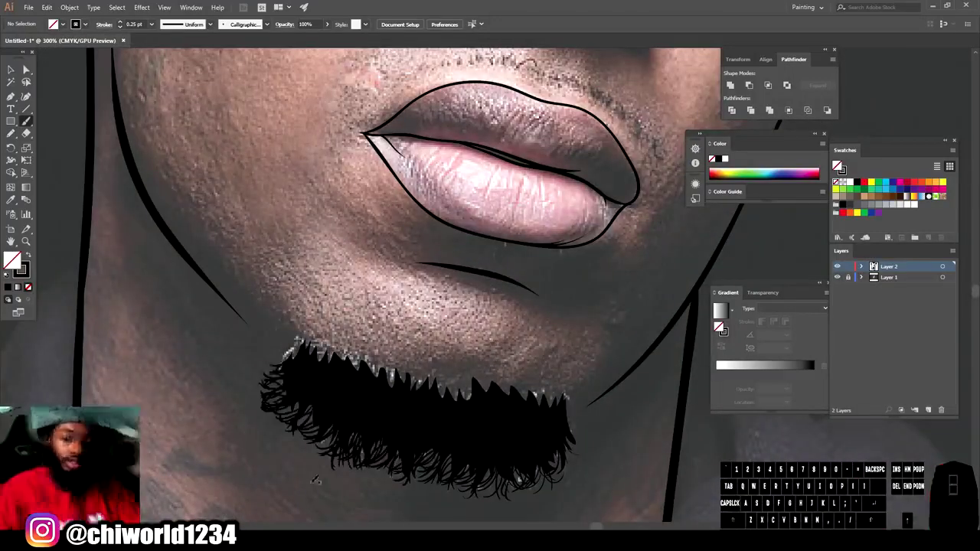
# Step: Hide the photo layer to examine the goatee with the whole line art, and show the photo again
pyautogui.hotkey('ctrl', '-')
pyautogui.hotkey('ctrl', '-')
pyautogui.hotkey('ctrl', '-')
pyautogui.hotkey('ctrl', '-')
pyautogui.click(837, 277)
pyautogui.click(837, 277)
# Step: Extend the goatee with more fine hairs down its side opposite the earring and along its lower edge
pyautogui.hotkey('ctrl', '=')
pyautogui.hotkey('ctrl', '=')
pyautogui.hotkey('ctrl', '=')
pyautogui.hotkey('ctrl', '=')
pyautogui.moveTo(564, 383); pyautogui.dragTo(585, 401)
pyautogui.moveTo(562, 356); pyautogui.dragTo(565, 327)
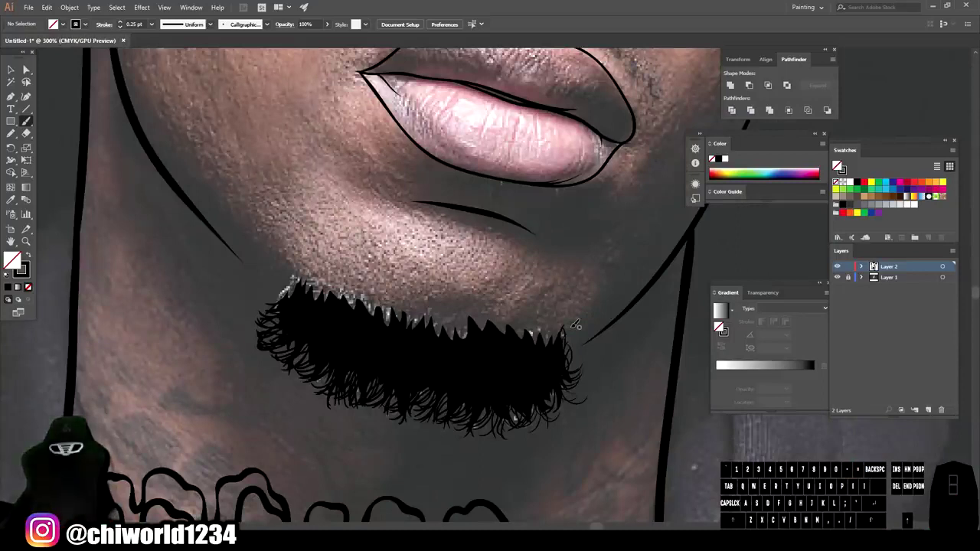
pyautogui.moveTo(562, 395); pyautogui.dragTo(521, 440)
pyautogui.moveTo(492, 418); pyautogui.dragTo(472, 439)
pyautogui.moveTo(469, 423)
pyautogui.mouseDown()
pyautogui.moveTo(442, 433)
pyautogui.moveTo(408, 427)
pyautogui.mouseUp()
pyautogui.moveTo(399, 406); pyautogui.dragTo(373, 426)
pyautogui.moveTo(330, 372); pyautogui.dragTo(312, 396)
pyautogui.moveTo(288, 363); pyautogui.dragTo(275, 377)
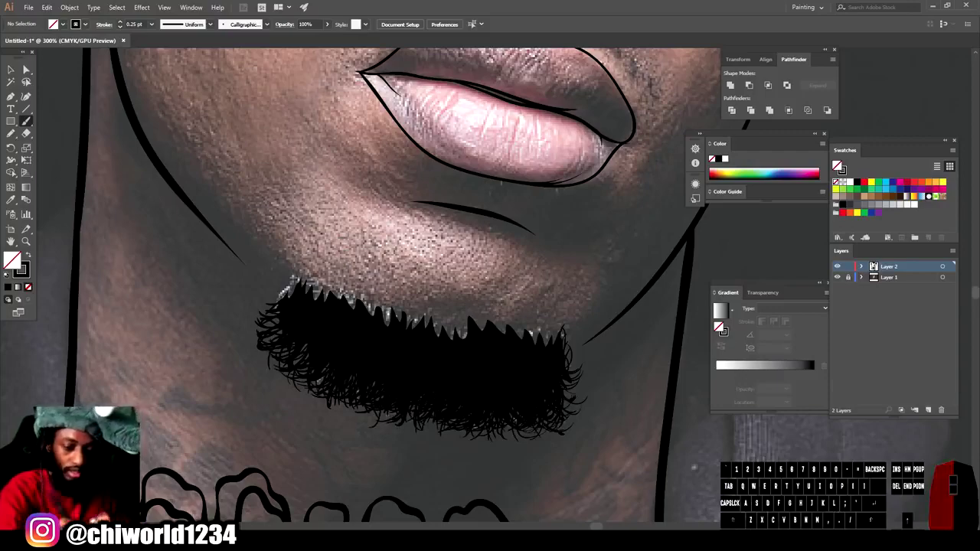
# Step: Hide the photo layer and examine the goatee's hair edges up close
pyautogui.hotkey('ctrl', '-')
pyautogui.hotkey('ctrl', '-')
pyautogui.click(837, 277)
pyautogui.hotkey('ctrl', '=')
pyautogui.hotkey('ctrl', '=')
pyautogui.hotkey('ctrl', '=')
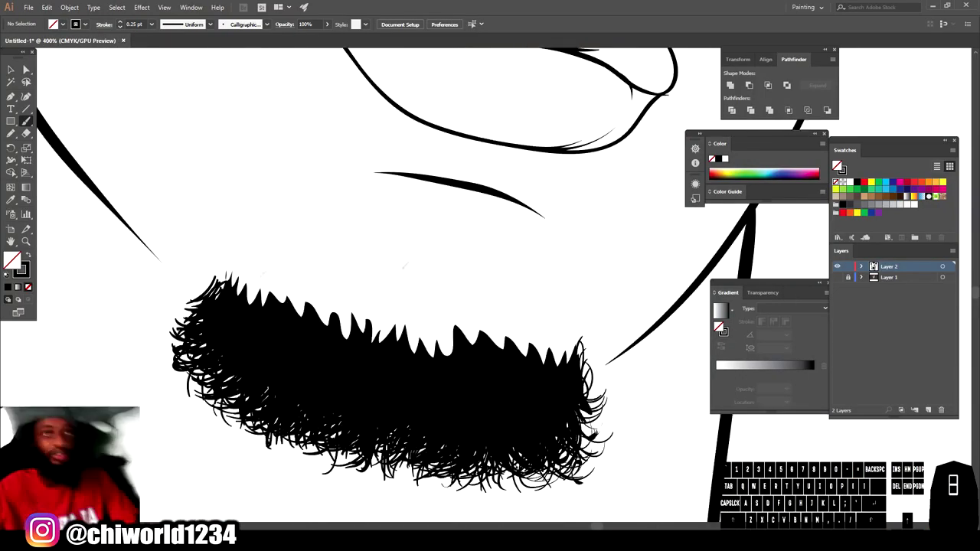
# Step: Show the photo layer and add fine 0.25 pt Paintbrush hairs along the goatee's jagged upper edge
pyautogui.click(837, 278)
pyautogui.moveTo(562, 363); pyautogui.dragTo(572, 340)
pyautogui.moveTo(539, 363); pyautogui.dragTo(553, 338)
pyautogui.moveTo(451, 355); pyautogui.dragTo(440, 330)
pyautogui.moveTo(433, 349); pyautogui.dragTo(423, 332)
pyautogui.moveTo(224, 281); pyautogui.dragTo(219, 262)
pyautogui.moveTo(389, 342); pyautogui.dragTo(374, 326)
pyautogui.moveTo(350, 332)
pyautogui.mouseDown()
pyautogui.moveTo(342, 311)
pyautogui.moveTo(317, 302)
pyautogui.mouseUp()
pyautogui.moveTo(303, 316); pyautogui.dragTo(291, 293)
pyautogui.moveTo(282, 305); pyautogui.dragTo(250, 282)
pyautogui.moveTo(545, 359); pyautogui.dragTo(538, 342)
pyautogui.moveTo(501, 349); pyautogui.dragTo(487, 332)
pyautogui.moveTo(432, 351); pyautogui.dragTo(421, 332)
pyautogui.moveTo(452, 344)
pyautogui.mouseDown()
pyautogui.moveTo(449, 332)
pyautogui.moveTo(441, 345)
pyautogui.mouseUp()
pyautogui.moveTo(594, 361); pyautogui.dragTo(585, 338)
pyautogui.moveTo(517, 346); pyautogui.dragTo(513, 331)
pyautogui.moveTo(566, 348); pyautogui.dragTo(556, 338)
pyautogui.moveTo(430, 335); pyautogui.dragTo(413, 317)
pyautogui.moveTo(385, 329); pyautogui.dragTo(375, 310)
pyautogui.moveTo(253, 300); pyautogui.dragTo(242, 270)
pyautogui.moveTo(272, 290); pyautogui.dragTo(266, 271)
pyautogui.moveTo(242, 285)
pyautogui.mouseDown()
pyautogui.moveTo(228, 267)
pyautogui.moveTo(255, 273)
pyautogui.mouseUp()
pyautogui.moveTo(445, 326); pyautogui.dragTo(420, 315)
pyautogui.moveTo(568, 345); pyautogui.dragTo(547, 337)
pyautogui.moveTo(604, 376); pyautogui.dragTo(588, 351)
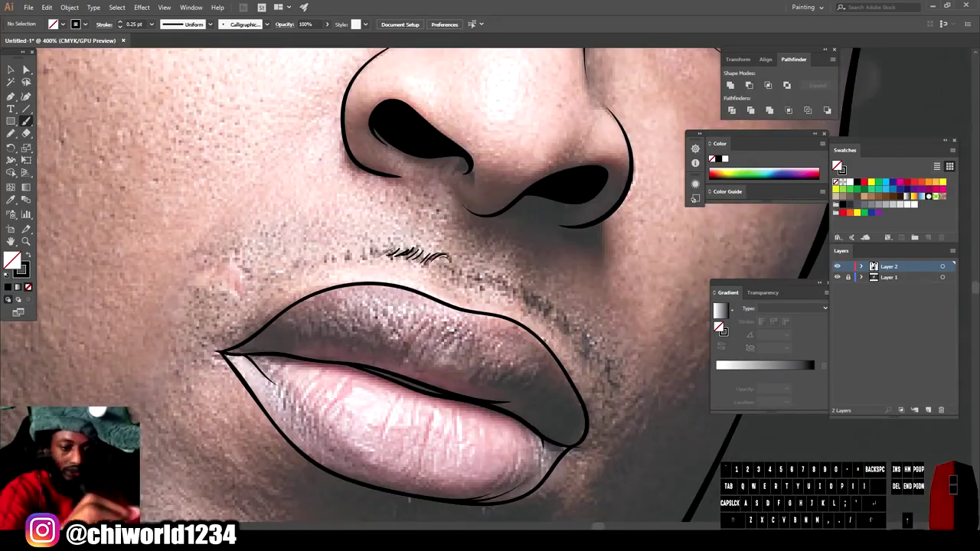
# Step: Draw a thin moustache of short slanted hairs above the upper lip with the 0.25 pt Paintbrush, covering both halves
pyautogui.moveTo(400, 254); pyautogui.dragTo(334, 259)
pyautogui.moveTo(594, 366); pyautogui.dragTo(583, 343)
pyautogui.moveTo(516, 300)
pyautogui.mouseDown()
pyautogui.moveTo(504, 277)
pyautogui.moveTo(441, 258)
pyautogui.mouseUp()
pyautogui.hotkey('ctrl', '-')
pyautogui.hotkey('ctrl', '-')
pyautogui.hotkey('ctrl', '-')
pyautogui.hotkey('ctrl', '=')
pyautogui.hotkey('ctrl', '=')
pyautogui.moveTo(360, 273); pyautogui.dragTo(373, 260)
pyautogui.moveTo(298, 293); pyautogui.dragTo(314, 278)
pyautogui.moveTo(574, 364); pyautogui.dragTo(561, 337)
pyautogui.moveTo(545, 328); pyautogui.dragTo(530, 303)
pyautogui.moveTo(506, 294); pyautogui.dragTo(487, 273)
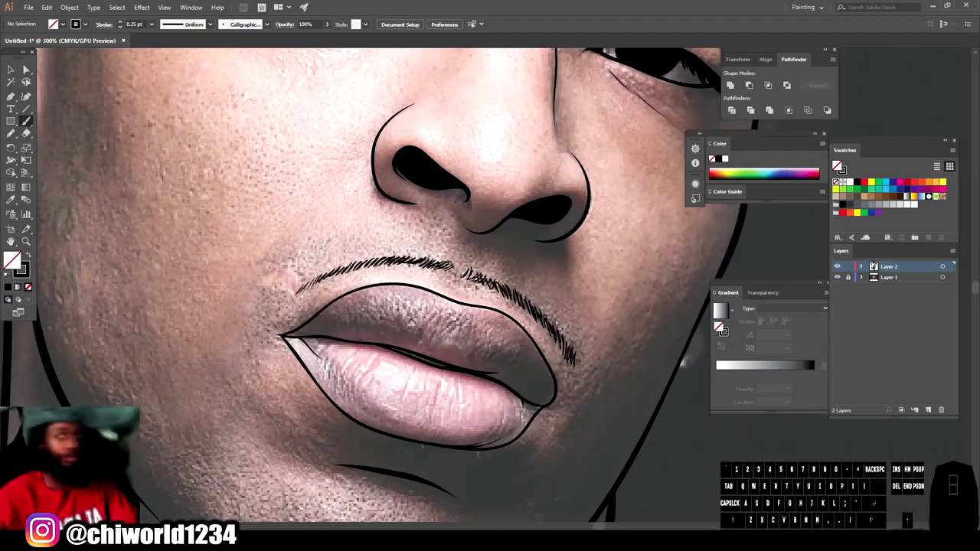
# Step: Trace the crown hair and the first forehead locks with the Pencil tool as shapes with black fill and no stroke
pyautogui.hotkey('ctrl', '-')
pyautogui.hotkey('ctrl', '-')
pyautogui.hotkey('ctrl', '-')
pyautogui.scroll(3, 483, 426)
pyautogui.hotkey('ctrl', '=')
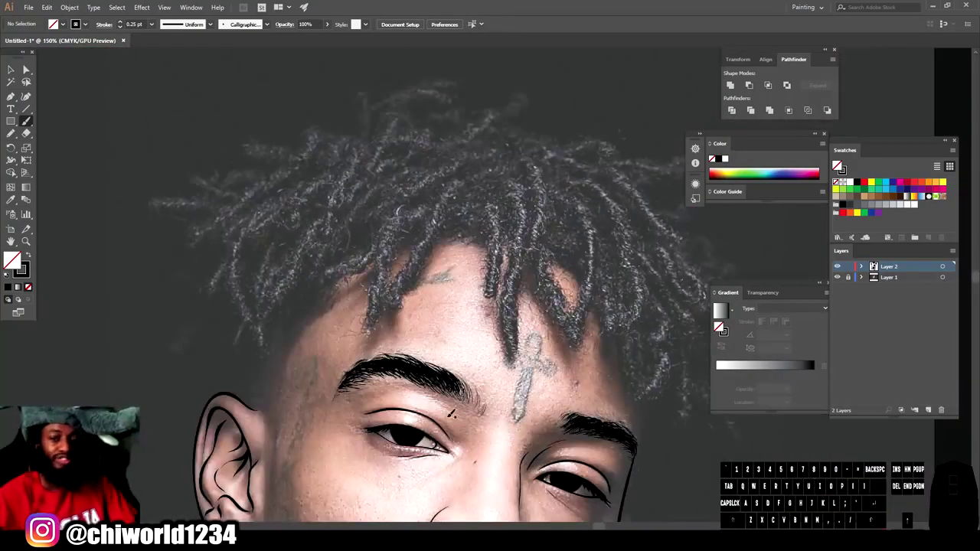
pyautogui.click(10, 136)
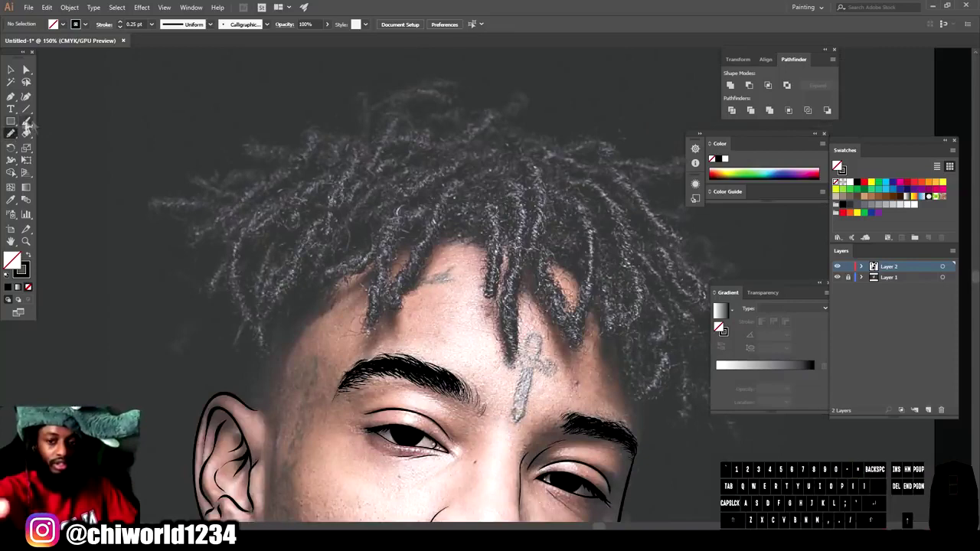
pyautogui.click(29, 256)
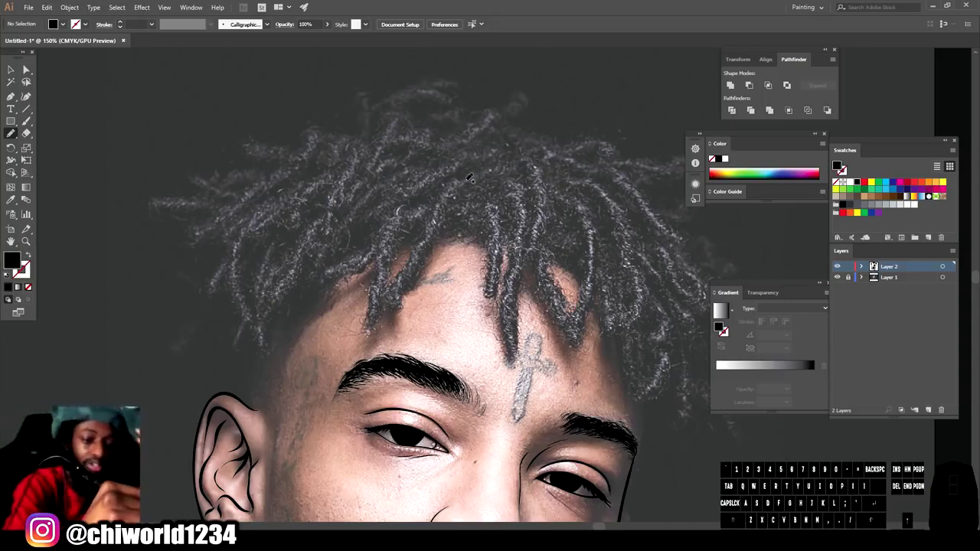
pyautogui.moveTo(477, 195); pyautogui.dragTo(474, 206)
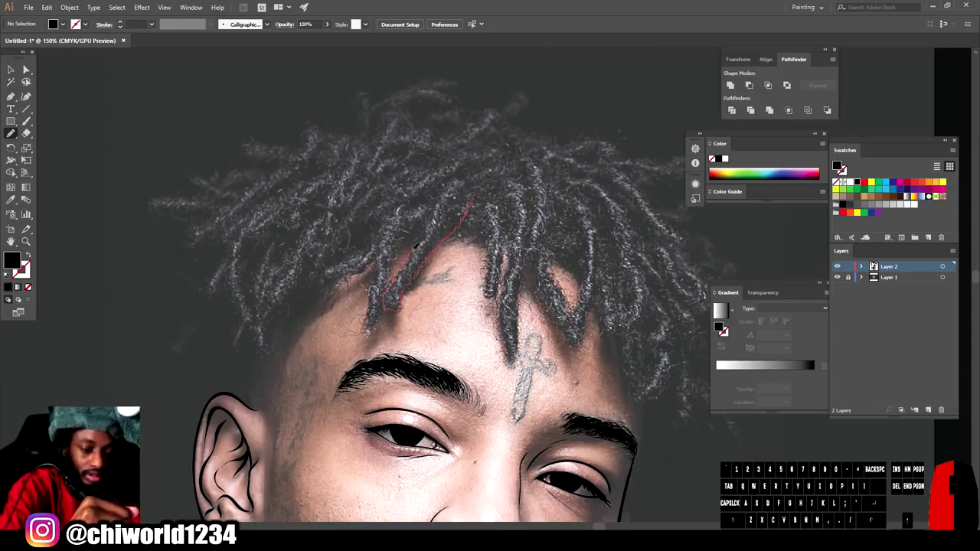
pyautogui.moveTo(471, 201)
pyautogui.mouseDown()
pyautogui.moveTo(478, 172)
pyautogui.moveTo(490, 229)
pyautogui.mouseUp()
pyautogui.moveTo(346, 267); pyautogui.dragTo(306, 300)
pyautogui.moveTo(622, 139); pyautogui.dragTo(622, 139)
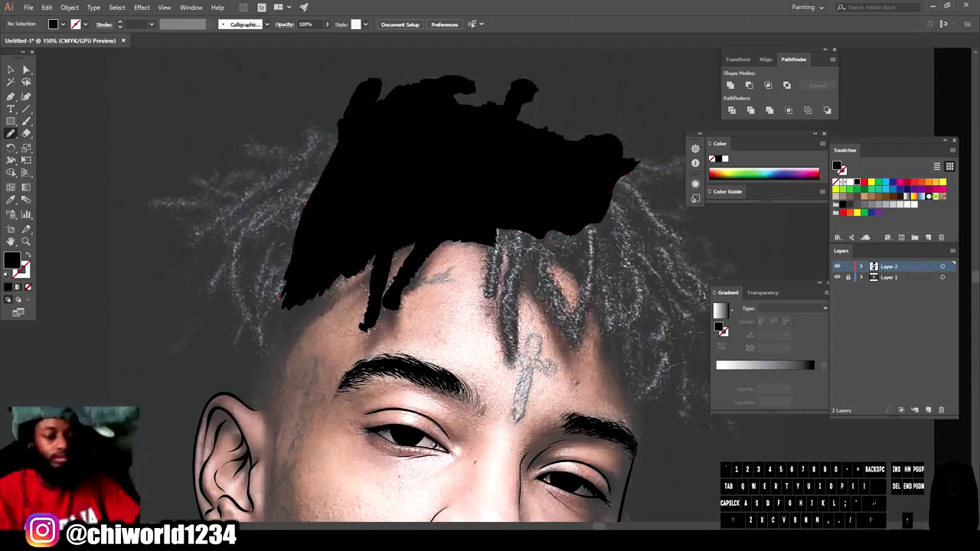
# Step: Trace the remaining forehead locks and the hanging hair on the side opposite the earring as black-filled Pencil shapes
pyautogui.hotkey('ctrl', '+')
pyautogui.moveTo(299, 239); pyautogui.dragTo(314, 262)
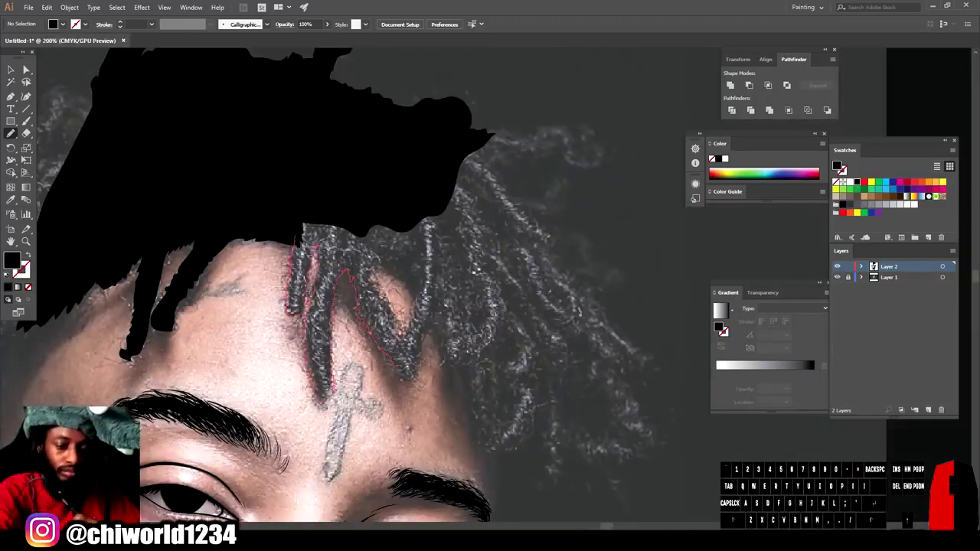
pyautogui.moveTo(442, 257); pyautogui.dragTo(430, 222)
pyautogui.moveTo(433, 294)
pyautogui.mouseDown()
pyautogui.moveTo(461, 361)
pyautogui.moveTo(460, 191)
pyautogui.mouseUp()
pyautogui.hotkey('ctrl', 'z')
pyautogui.scroll(-2, 490, 307)
pyautogui.moveTo(519, 393)
pyautogui.mouseDown()
pyautogui.moveTo(538, 361)
pyautogui.moveTo(438, 308)
pyautogui.mouseUp()
# Step: Complete the hair silhouette by tracing the outer locks on both sides of the head as black-filled shapes
pyautogui.hotkey('ctrl', '-')
pyautogui.hotkey('ctrl', '-')
pyautogui.hotkey('ctrl', '+')
pyautogui.moveTo(306, 275); pyautogui.dragTo(509, 310)
pyautogui.moveTo(442, 293)
pyautogui.mouseDown()
pyautogui.moveTo(392, 371)
pyautogui.moveTo(406, 373)
pyautogui.mouseUp()
pyautogui.hotkey('ctrl', '-')
pyautogui.hotkey('ctrl', '-')
pyautogui.hotkey('ctrl', '+')
pyautogui.hotkey('ctrl', '+')
pyautogui.moveTo(404, 121); pyautogui.dragTo(511, 115)
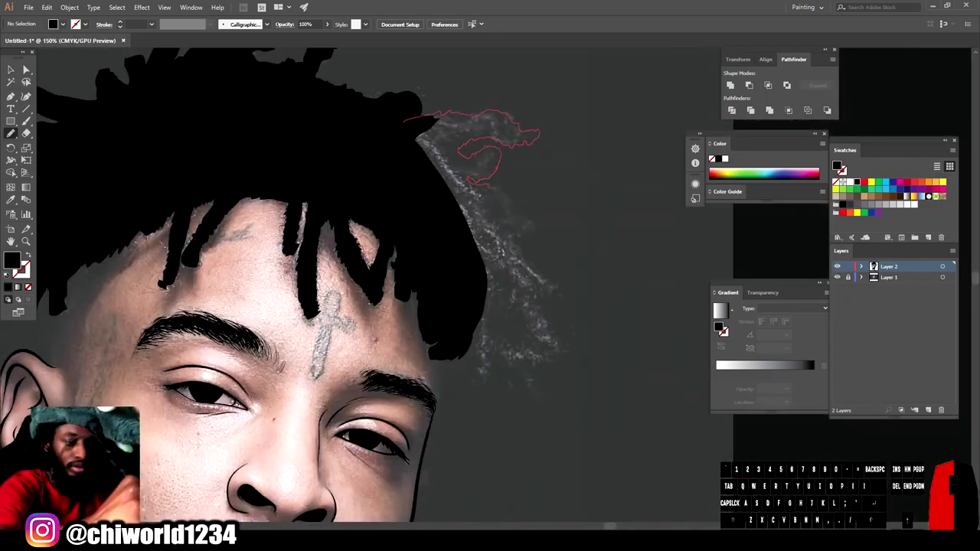
pyautogui.moveTo(460, 304); pyautogui.dragTo(406, 122)
pyautogui.hotkey('ctrl', '-')
pyautogui.hotkey('ctrl', '-')
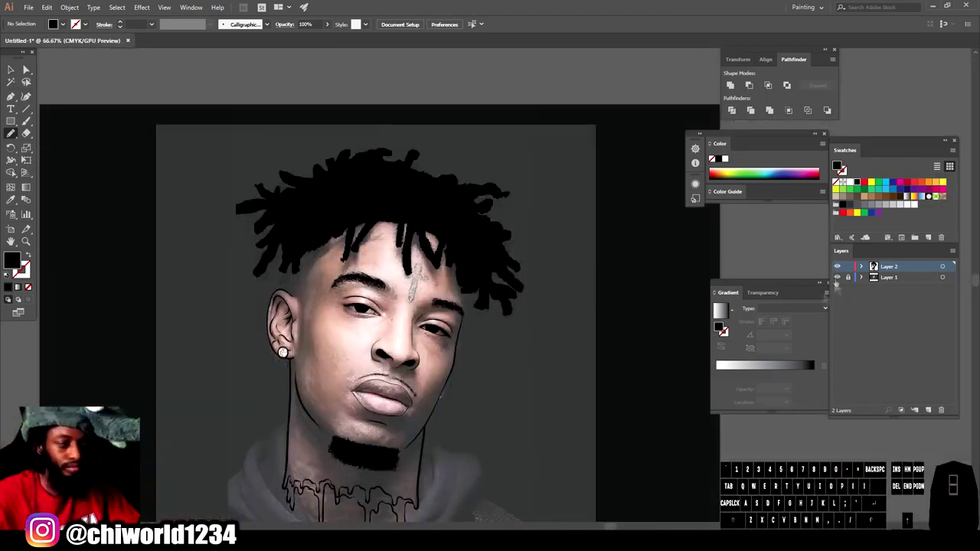
# Step: Draw a tapered line from the hair down to the top of the ear using the Paintbrush with a 1 pt black stroke and no fill
pyautogui.hotkey('ctrl', '+')
pyautogui.hotkey('ctrl', '+')
pyautogui.hotkey('shift', 'x')
pyautogui.press('b')
pyautogui.hotkey('ctrl', '+')
pyautogui.hotkey('ctrl', '+')
pyautogui.hotkey('ctrl', '+')
pyautogui.moveTo(297, 261); pyautogui.dragTo(295, 452)
# Step: Paint a patch of short slanted hairs along the temple hairline with the 1 pt Paintbrush to start the fade
pyautogui.hotkey('ctrl', '-')
pyautogui.hotkey('ctrl', '-')
pyautogui.hotkey('ctrl', '-')
pyautogui.hotkey('ctrl', '-')
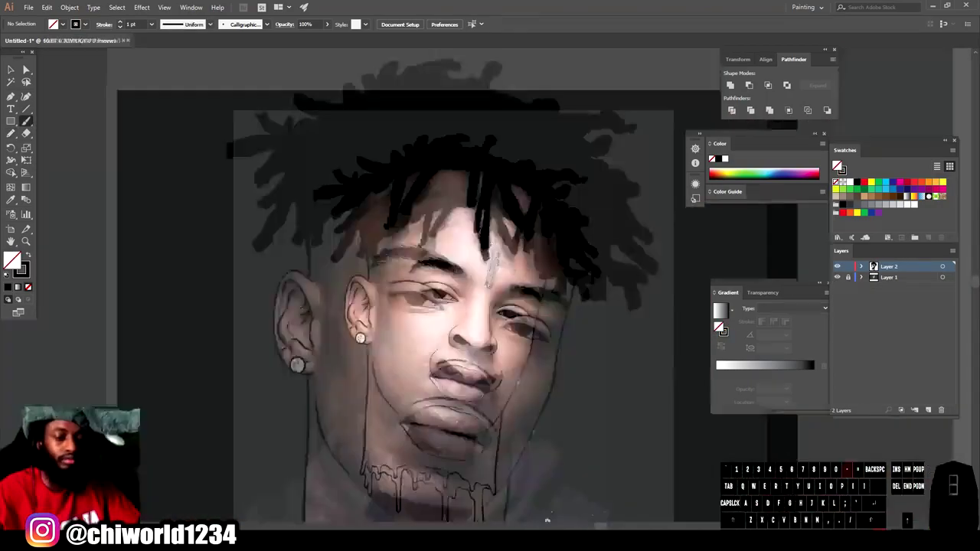
pyautogui.hotkey('ctrl', '+')
pyautogui.hotkey('ctrl', '+')
pyautogui.hotkey('ctrl', '+')
pyautogui.hotkey('ctrl', '+')
pyautogui.hotkey('ctrl', '+')
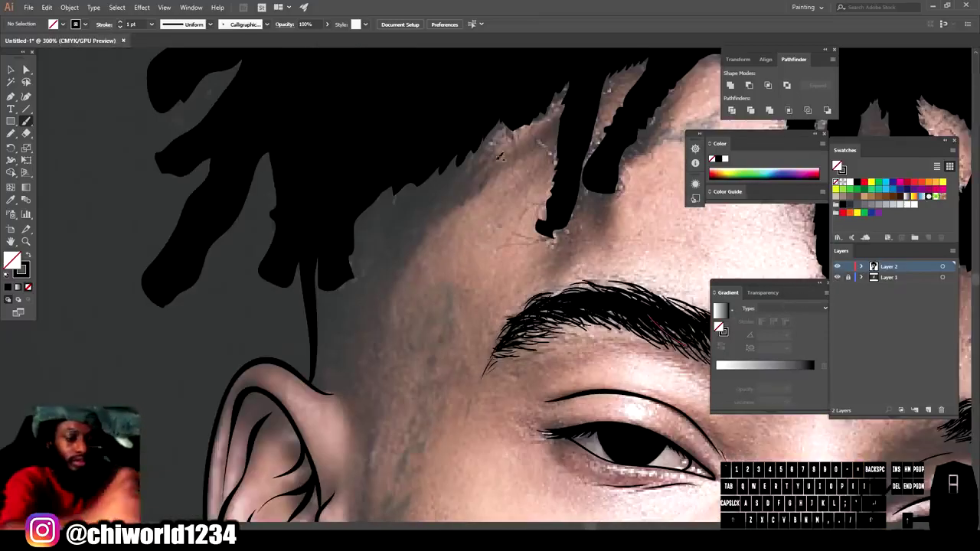
pyautogui.moveTo(501, 158); pyautogui.dragTo(476, 191)
pyautogui.moveTo(566, 226)
pyautogui.mouseDown()
pyautogui.moveTo(555, 244)
pyautogui.moveTo(468, 283)
pyautogui.mouseUp()
pyautogui.moveTo(464, 277); pyautogui.dragTo(449, 292)
pyautogui.moveTo(638, 175); pyautogui.dragTo(630, 200)
pyautogui.moveTo(626, 178); pyautogui.dragTo(601, 209)
pyautogui.moveTo(600, 192); pyautogui.dragTo(589, 215)
pyautogui.moveTo(637, 174); pyautogui.dragTo(625, 198)
pyautogui.moveTo(596, 194); pyautogui.dragTo(585, 215)
pyautogui.moveTo(632, 180); pyautogui.dragTo(619, 208)
pyautogui.moveTo(591, 200); pyautogui.dragTo(576, 217)
pyautogui.moveTo(579, 193); pyautogui.dragTo(557, 234)
pyautogui.moveTo(562, 206)
pyautogui.mouseDown()
pyautogui.moveTo(545, 242)
pyautogui.moveTo(529, 246)
pyautogui.mouseUp()
pyautogui.moveTo(536, 218); pyautogui.dragTo(505, 254)
pyautogui.moveTo(515, 230); pyautogui.dragTo(477, 269)
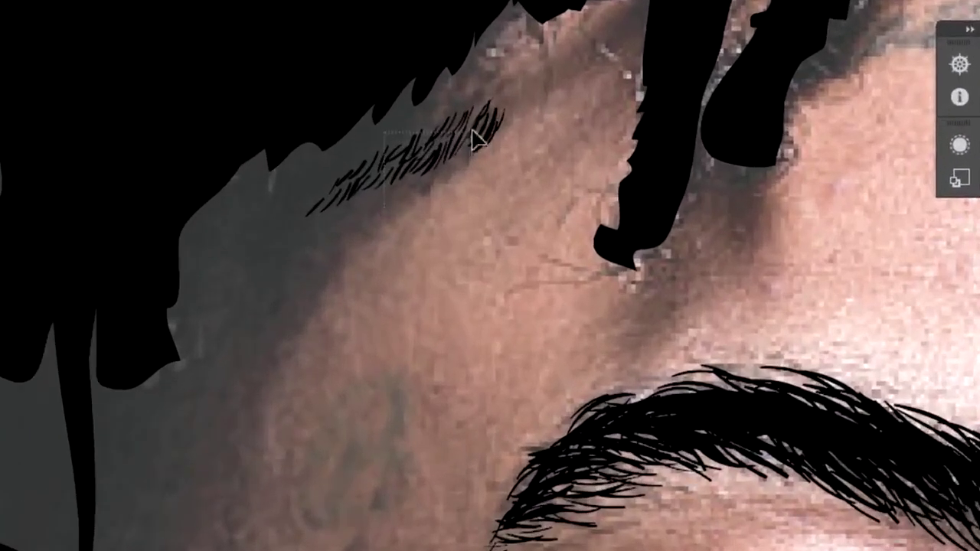
# Step: Select the temple hair strokes and place copies of the patch along the hairline from the forehead down toward the ear
pyautogui.moveTo(498, 114); pyautogui.dragTo(504, 113)
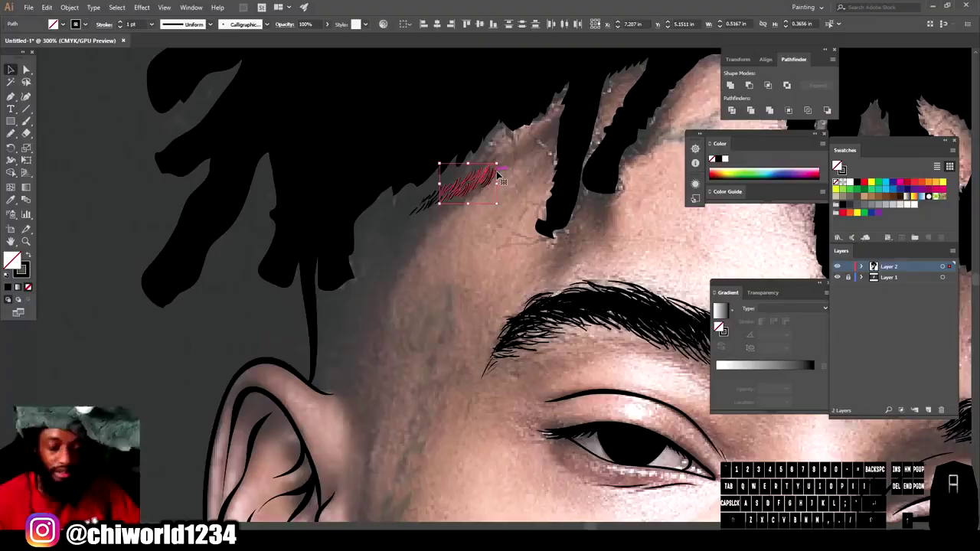
pyautogui.moveTo(470, 185)
pyautogui.mouseDown()
pyautogui.moveTo(482, 182)
pyautogui.moveTo(470, 168)
pyautogui.moveTo(487, 132)
pyautogui.moveTo(479, 149)
pyautogui.moveTo(466, 150)
pyautogui.moveTo(474, 139)
pyautogui.mouseUp()
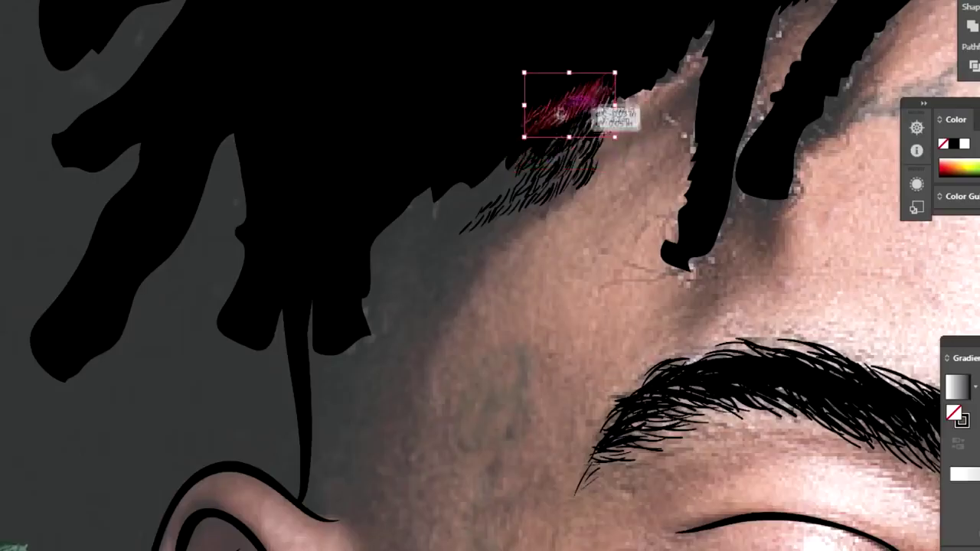
pyautogui.moveTo(560, 114)
pyautogui.mouseDown()
pyautogui.moveTo(528, 175)
pyautogui.moveTo(489, 183)
pyautogui.moveTo(490, 164)
pyautogui.moveTo(498, 211)
pyautogui.moveTo(429, 191)
pyautogui.moveTo(437, 214)
pyautogui.moveTo(461, 195)
pyautogui.moveTo(449, 229)
pyautogui.moveTo(475, 217)
pyautogui.moveTo(431, 198)
pyautogui.moveTo(422, 219)
pyautogui.moveTo(381, 251)
pyautogui.moveTo(369, 280)
pyautogui.moveTo(383, 272)
pyautogui.moveTo(349, 297)
pyautogui.moveTo(360, 260)
pyautogui.moveTo(425, 188)
pyautogui.moveTo(543, 181)
pyautogui.moveTo(547, 153)
pyautogui.moveTo(565, 175)
pyautogui.moveTo(552, 197)
pyautogui.moveTo(448, 259)
pyautogui.moveTo(344, 300)
pyautogui.mouseUp()
pyautogui.click(293, 454)
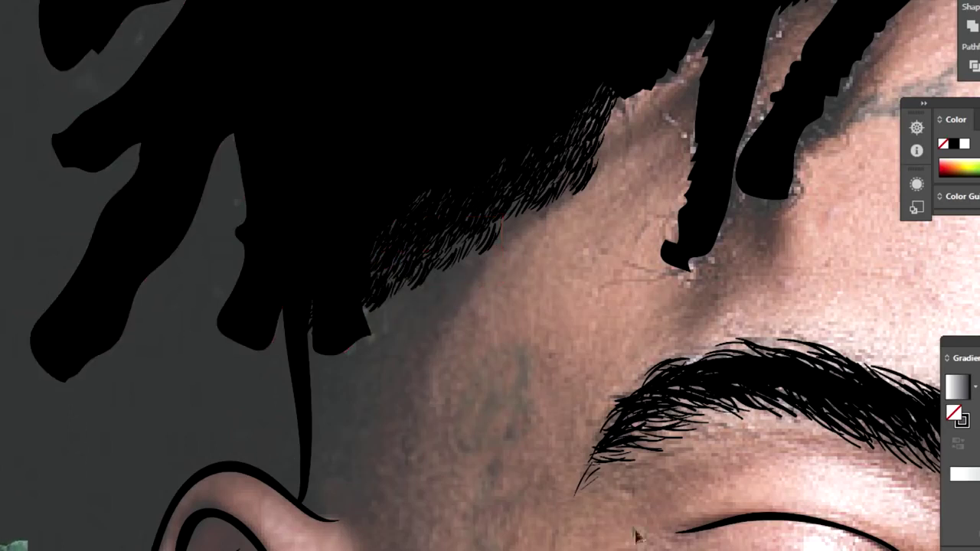
# Step: Hide the photo layer to examine the hair silhouette and temple fade in the line art, and show the photo again
pyautogui.hotkey('ctrl', '-')
pyautogui.hotkey('ctrl', '-')
pyautogui.hotkey('ctrl', '-')
pyautogui.hotkey('ctrl', '-')
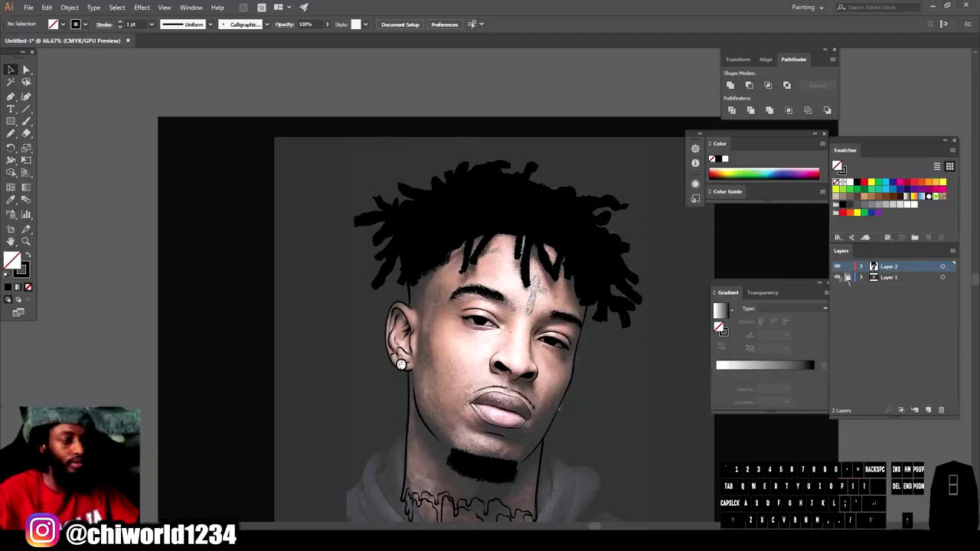
pyautogui.click(838, 278)
pyautogui.click(837, 276)
pyautogui.scroll(5, 400, 346)
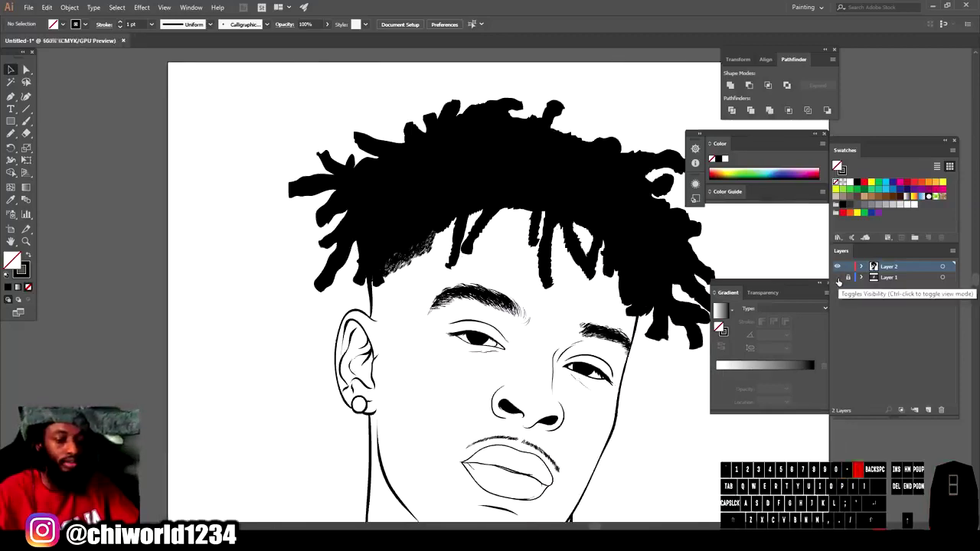
pyautogui.hscroll(-2, 400, 346)
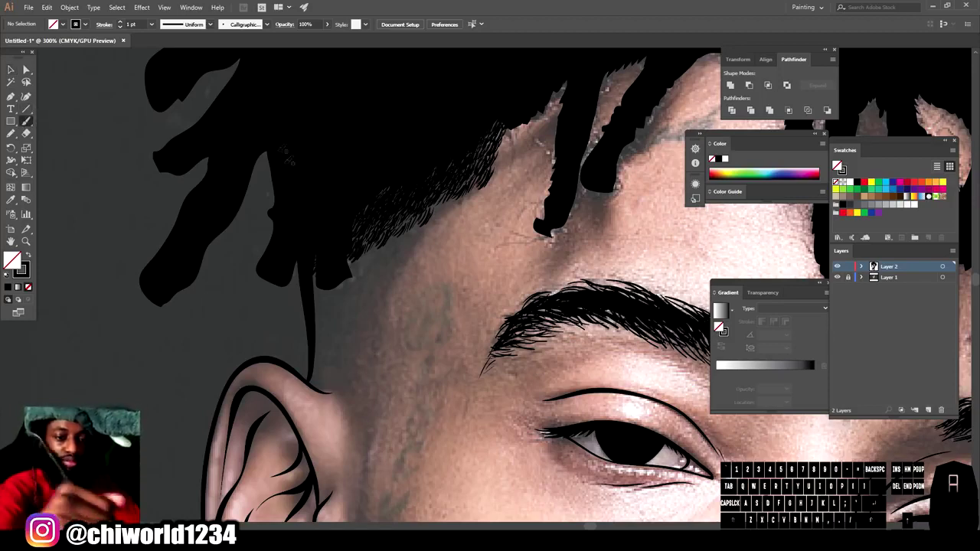
# Step: Set the brush stroke to 0.25 pt and paint finer hairs below the lower edge of the temple fade
pyautogui.click(152, 23)
pyautogui.click(164, 35)
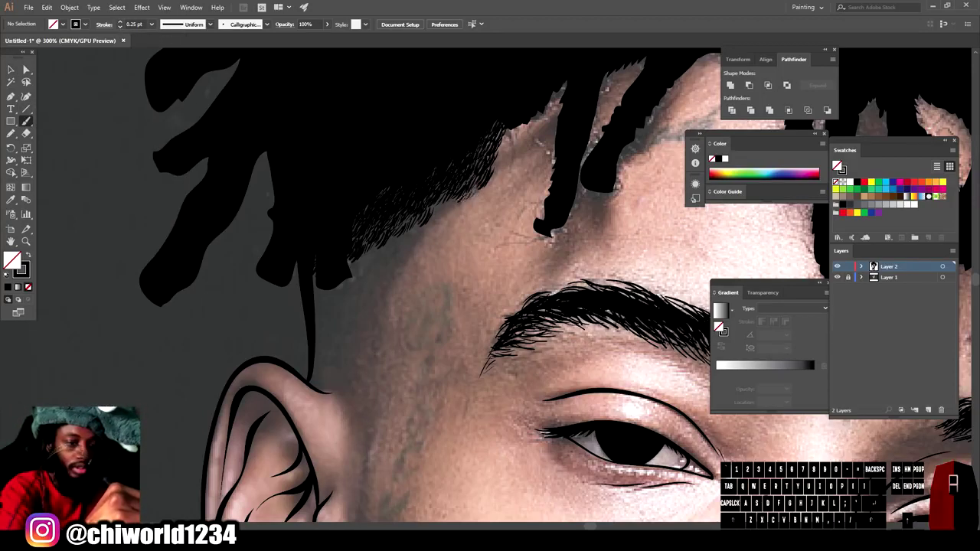
pyautogui.moveTo(452, 198); pyautogui.dragTo(360, 259)
pyautogui.moveTo(421, 234); pyautogui.dragTo(403, 247)
pyautogui.moveTo(399, 246); pyautogui.dragTo(359, 264)
pyautogui.moveTo(400, 237)
pyautogui.mouseDown()
pyautogui.moveTo(388, 247)
pyautogui.moveTo(400, 256)
pyautogui.moveTo(358, 269)
pyautogui.moveTo(398, 261)
pyautogui.mouseUp()
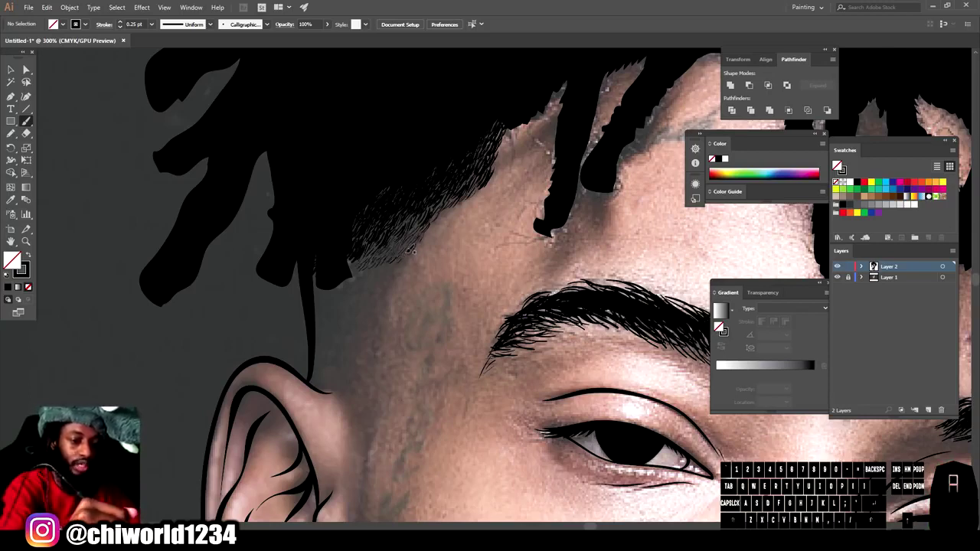
# Step: Select the finer hair strokes and place copies down the temple to the ear, filling the lower fade
pyautogui.click(11, 70)
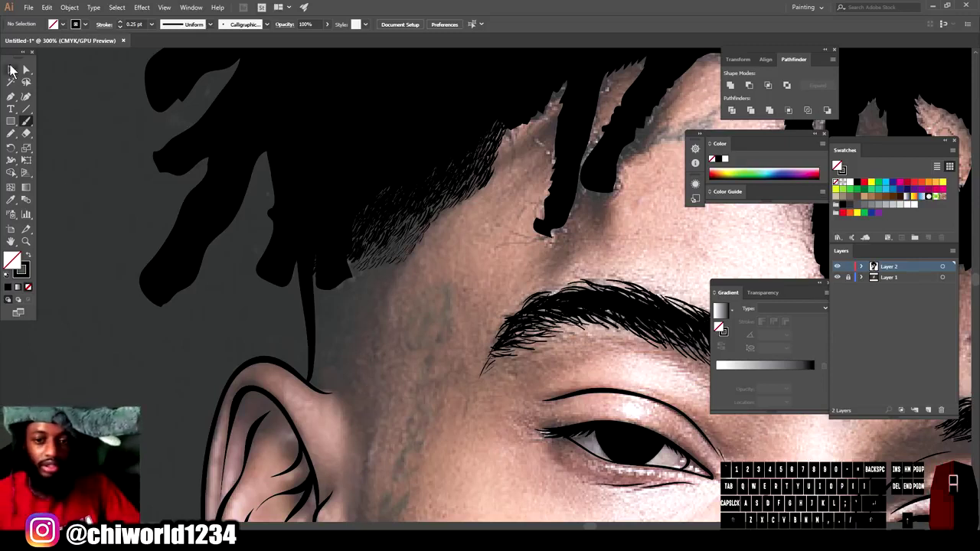
pyautogui.click(428, 242)
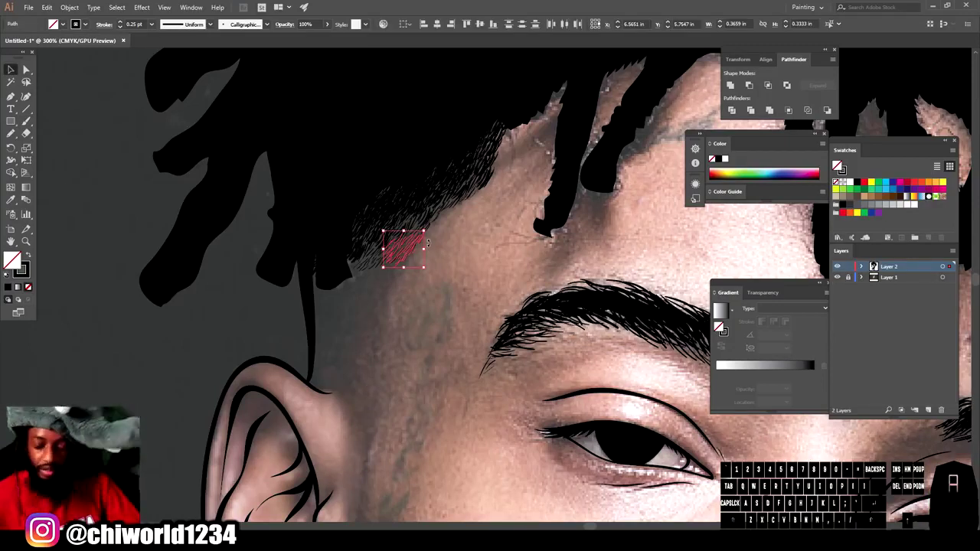
pyautogui.moveTo(406, 259)
pyautogui.mouseDown()
pyautogui.moveTo(383, 291)
pyautogui.moveTo(393, 287)
pyautogui.moveTo(361, 284)
pyautogui.moveTo(355, 274)
pyautogui.moveTo(357, 306)
pyautogui.moveTo(352, 295)
pyautogui.moveTo(338, 366)
pyautogui.moveTo(333, 322)
pyautogui.moveTo(343, 305)
pyautogui.moveTo(334, 282)
pyautogui.moveTo(372, 257)
pyautogui.mouseUp()
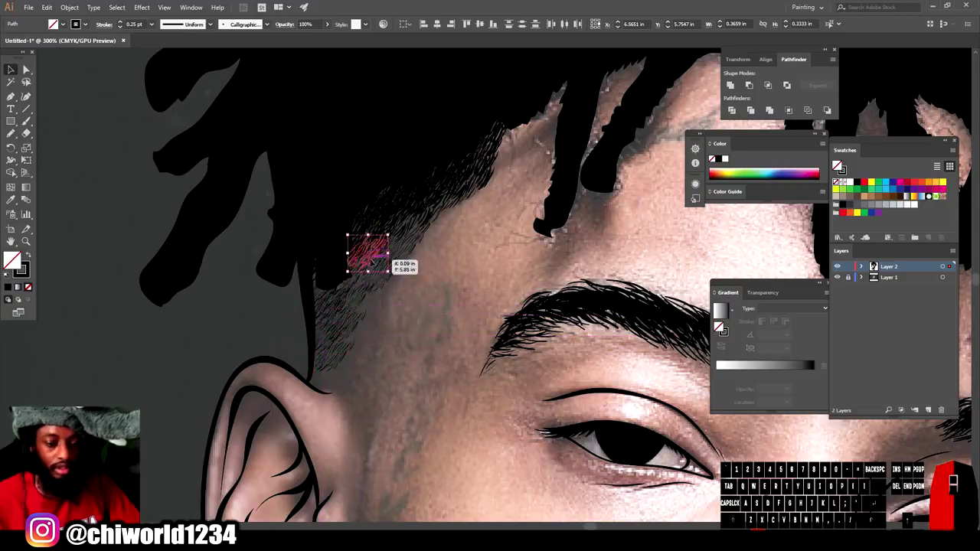
pyautogui.hotkey('ctrl', 'shift', 'a')
pyautogui.press('b')
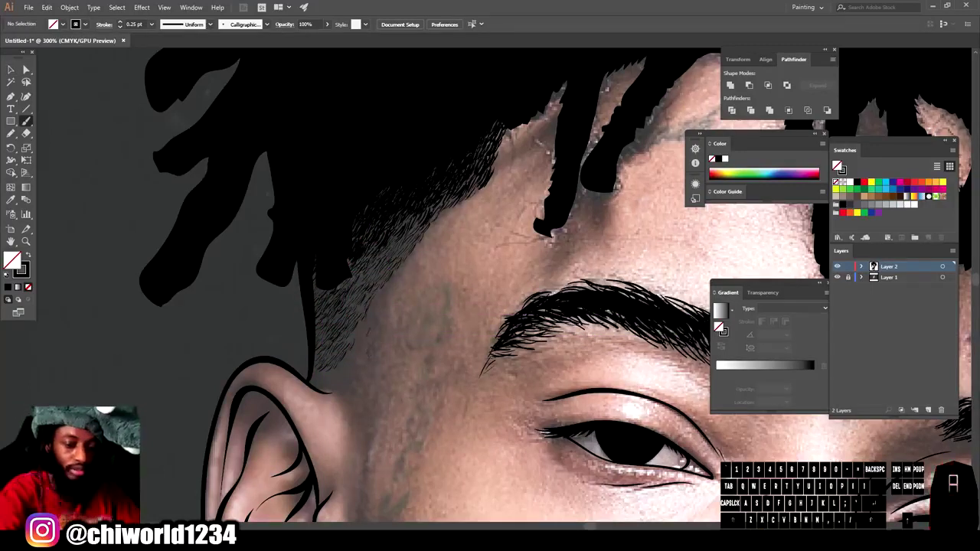
# Step: Hide the photo layer to check the extended fade against the whole line art, and show the photo again
pyautogui.hotkey('ctrl', '-')
pyautogui.hotkey('ctrl', '-')
pyautogui.hotkey('ctrl', '-')
pyautogui.click(837, 278)
pyautogui.click(837, 277)
# Step: Paint tiny stubble marks with the 0.25 pt Paintbrush along the fade's outer edge and copy them beside the ear
pyautogui.hotkey('ctrl', '=')
pyautogui.hotkey('ctrl', '=')
pyautogui.hotkey('ctrl', '=')
pyautogui.hotkey('ctrl', '=')
pyautogui.moveTo(380, 258); pyautogui.dragTo(376, 297)
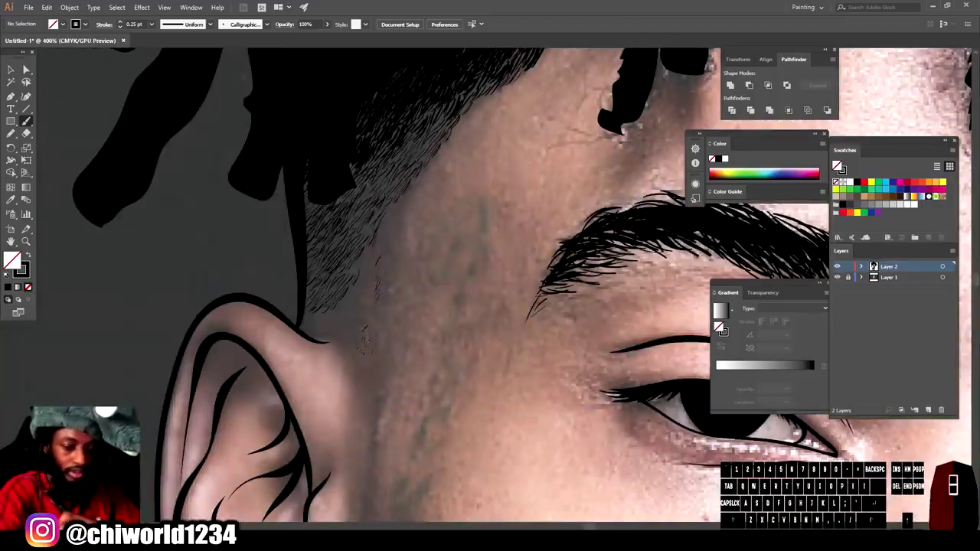
pyautogui.press('v')
pyautogui.moveTo(348, 351)
pyautogui.mouseDown()
pyautogui.moveTo(394, 192)
pyautogui.moveTo(436, 134)
pyautogui.moveTo(360, 230)
pyautogui.moveTo(360, 261)
pyautogui.mouseUp()
pyautogui.click(429, 291)
# Step: Hide the photo layer to examine the finished temple fade with the full portrait, and show the photo again
pyautogui.hotkey('ctrl', '-')
pyautogui.hotkey('ctrl', '-')
pyautogui.hotkey('ctrl', '-')
pyautogui.hotkey('ctrl', '-')
pyautogui.hotkey('ctrl', '-')
pyautogui.click(837, 278)
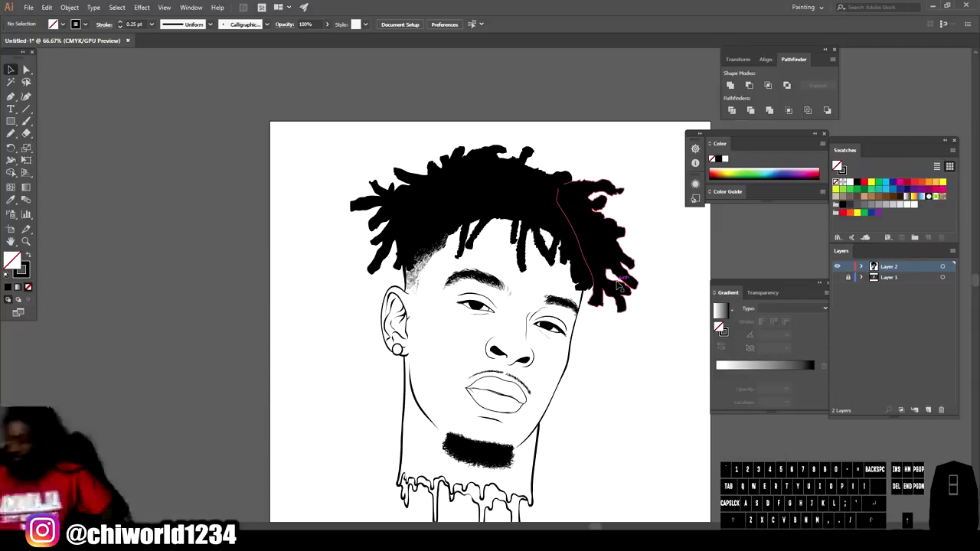
pyautogui.scroll(-1, 494, 284)
pyautogui.scroll(6, 447, 285)
pyautogui.click(837, 278)
pyautogui.hscroll(-1, 504, 307)
pyautogui.scroll(-2, 504, 307)
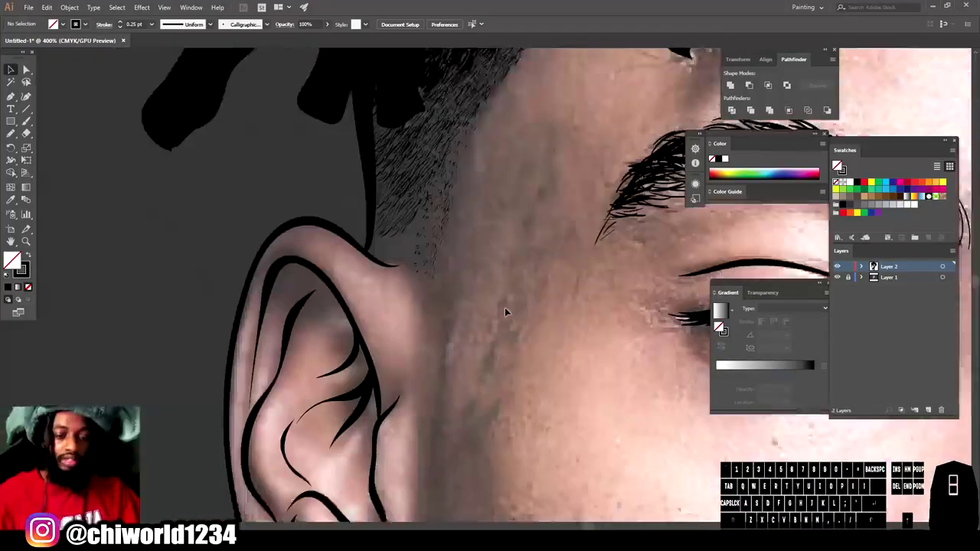
# Step: Paint fine 0.25 pt Paintbrush hairs down the sideburn in front of the ear and along the fade's lower edge
pyautogui.press('b')
pyautogui.moveTo(438, 369); pyautogui.dragTo(441, 308)
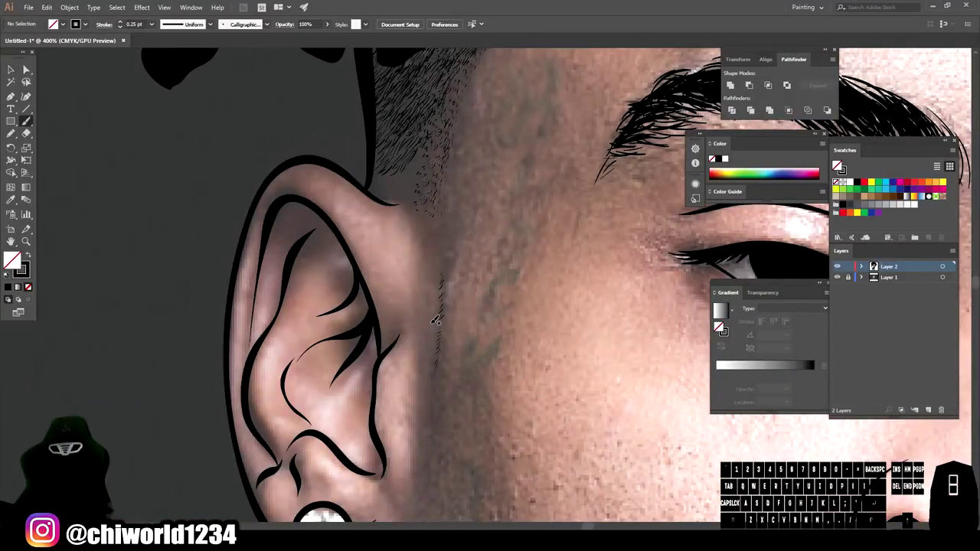
pyautogui.moveTo(437, 396); pyautogui.dragTo(434, 380)
pyautogui.moveTo(441, 265); pyautogui.dragTo(424, 214)
pyautogui.moveTo(405, 193); pyautogui.dragTo(375, 177)
pyautogui.moveTo(417, 196); pyautogui.dragTo(404, 174)
pyautogui.moveTo(419, 169); pyautogui.dragTo(411, 163)
# Step: Hide the photo layer to check the sideburn hairs against the line art, and show the photo again
pyautogui.hotkey('ctrl', '-')
pyautogui.hotkey('ctrl', '-')
pyautogui.hotkey('ctrl', '-')
pyautogui.hotkey('ctrl', '-')
pyautogui.click(838, 277)
pyautogui.hotkey('ctrl', '=')
pyautogui.hotkey('ctrl', '=')
pyautogui.hotkey('ctrl', '=')
pyautogui.click(837, 277)
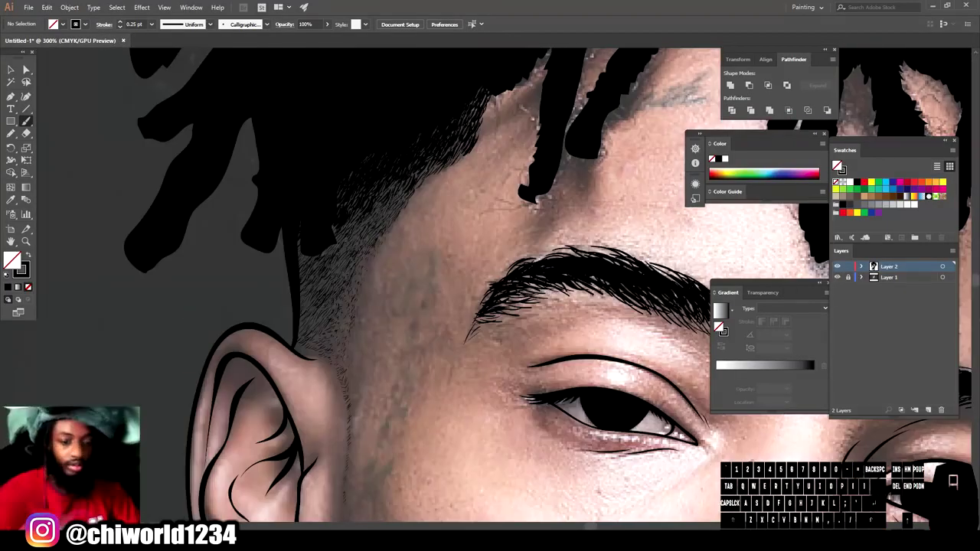
# Step: Select fine stubble strokes beside the ear and place them higher along the temple fade's outer edge
pyautogui.click(10, 70)
pyautogui.click(342, 320)
pyautogui.moveTo(360, 343)
pyautogui.mouseDown()
pyautogui.moveTo(417, 184)
pyautogui.moveTo(340, 349)
pyautogui.moveTo(375, 249)
pyautogui.mouseUp()
pyautogui.click(460, 245)
# Step: Hide the photo layer to examine the fade's outer edge up close, and show the photo again
pyautogui.hotkey('ctrl', '-')
pyautogui.hotkey('ctrl', '-')
pyautogui.hotkey('ctrl', '-')
pyautogui.hotkey('ctrl', '-')
pyautogui.click(838, 277)
pyautogui.hotkey('ctrl', '=')
pyautogui.hotkey('ctrl', '=')
pyautogui.hotkey('ctrl', '=')
pyautogui.click(838, 277)
# Step: Paint small curly hairs with the 0.25 pt Paintbrush along the edges of the dreadlocks hanging over the forehead
pyautogui.hotkey('ctrl', '-')
pyautogui.click(27, 121)
pyautogui.hotkey('ctrl', '=')
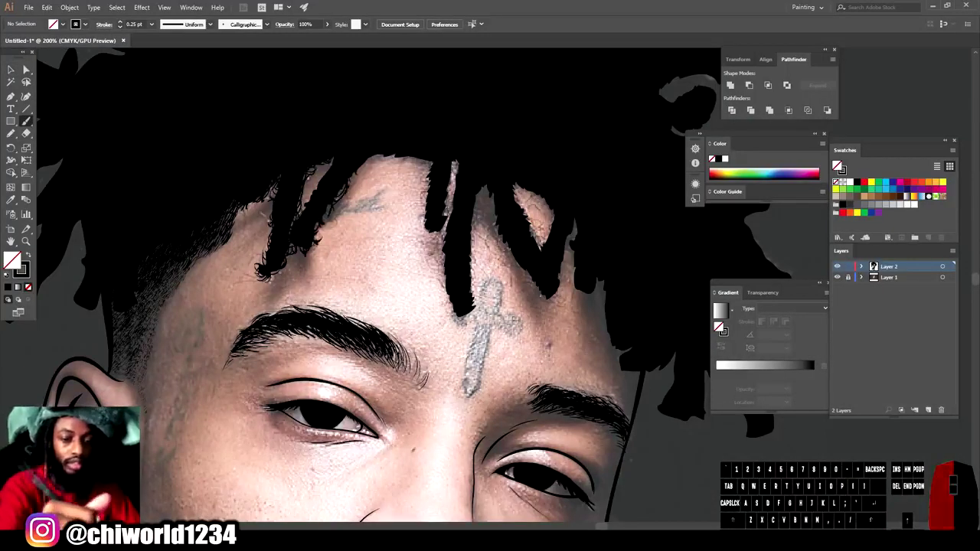
pyautogui.hotkey('ctrl', '-')
pyautogui.hotkey('ctrl', '-')
pyautogui.hotkey('ctrl', '-')
pyautogui.hotkey('ctrl', '=')
pyautogui.hotkey('ctrl', '=')
pyautogui.hotkey('ctrl', '=')
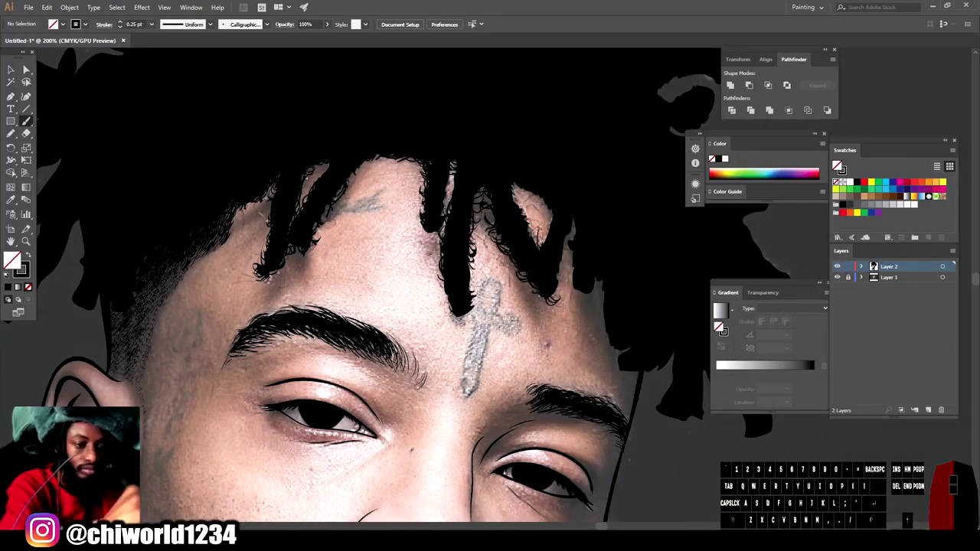
# Step: With the photo layer hidden, delete a stray hair stroke between the front dreadlocks and paint new fine hairs there
pyautogui.hotkey('ctrl', '-')
pyautogui.click(837, 277)
pyautogui.hotkey('ctrl', '=')
pyautogui.hotkey('ctrl', '=')
pyautogui.click(11, 70)
pyautogui.click(356, 165)
pyautogui.press('Delete')
pyautogui.click(367, 207)
pyautogui.press('b')
pyautogui.moveTo(365, 179); pyautogui.dragTo(371, 201)
pyautogui.moveTo(363, 147); pyautogui.dragTo(365, 170)
pyautogui.click(837, 277)
pyautogui.hotkey('ctrl', '-')
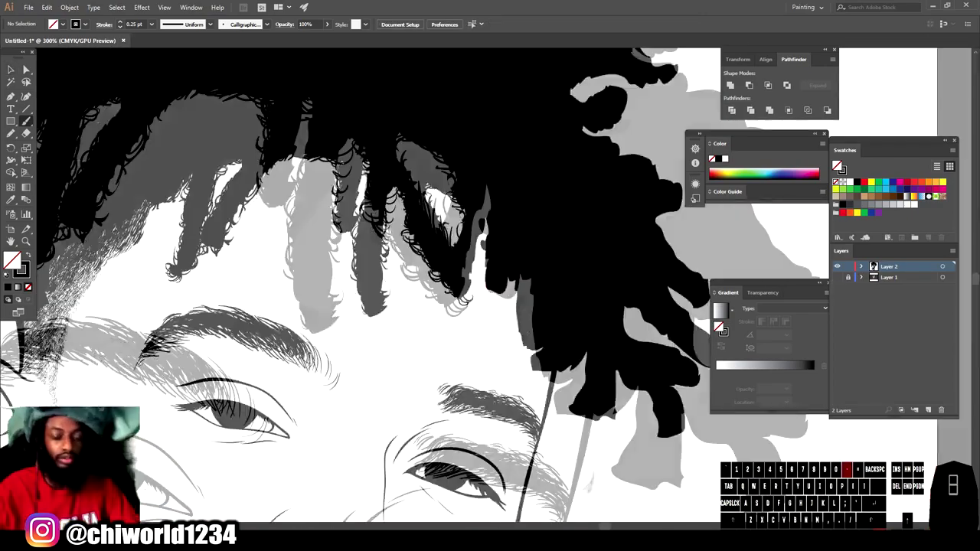
# Step: Show the photo layer and paint curly hairs along the dreadlocks beside the far temple
pyautogui.click(837, 277)
pyautogui.hotkey('ctrl', '=')
pyautogui.click(837, 277)
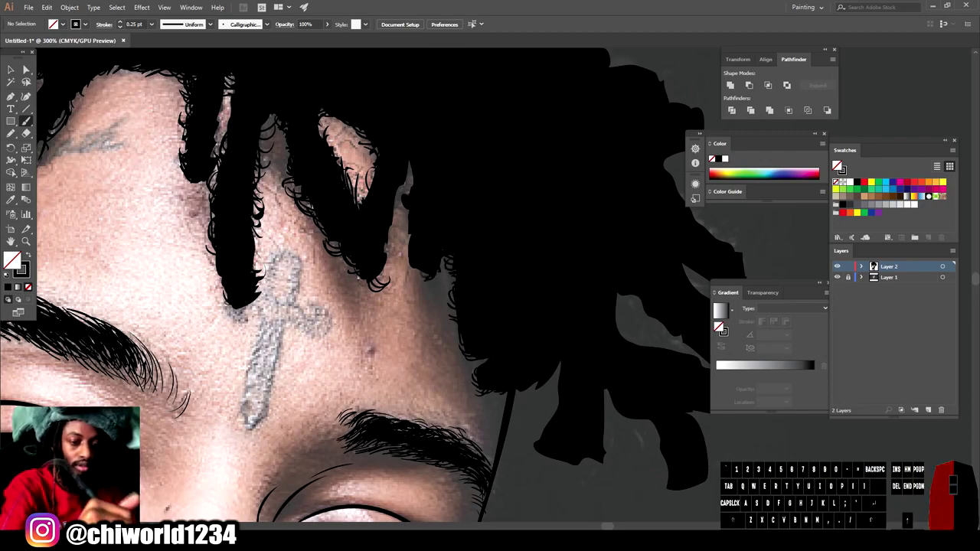
pyautogui.moveTo(552, 360); pyautogui.dragTo(437, 322)
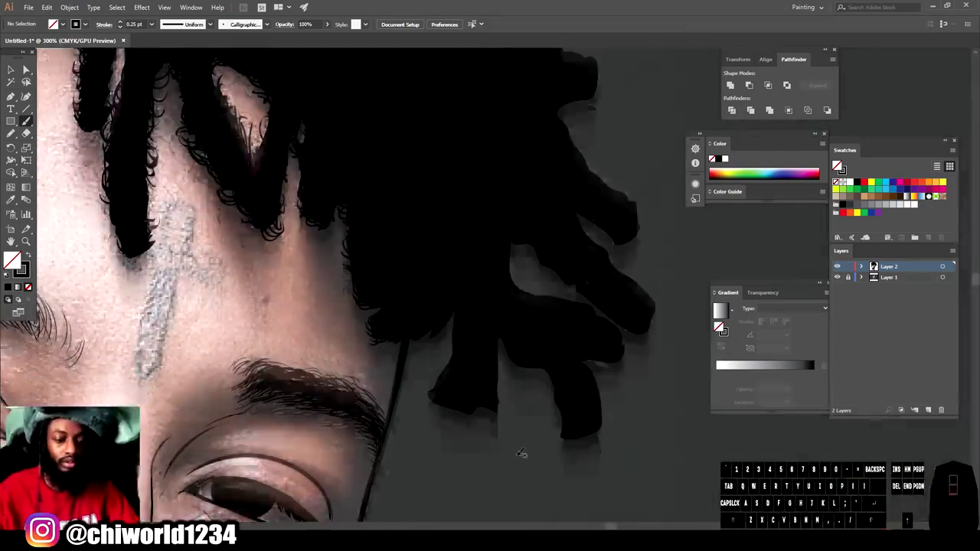
pyautogui.hotkey('ctrl', '-')
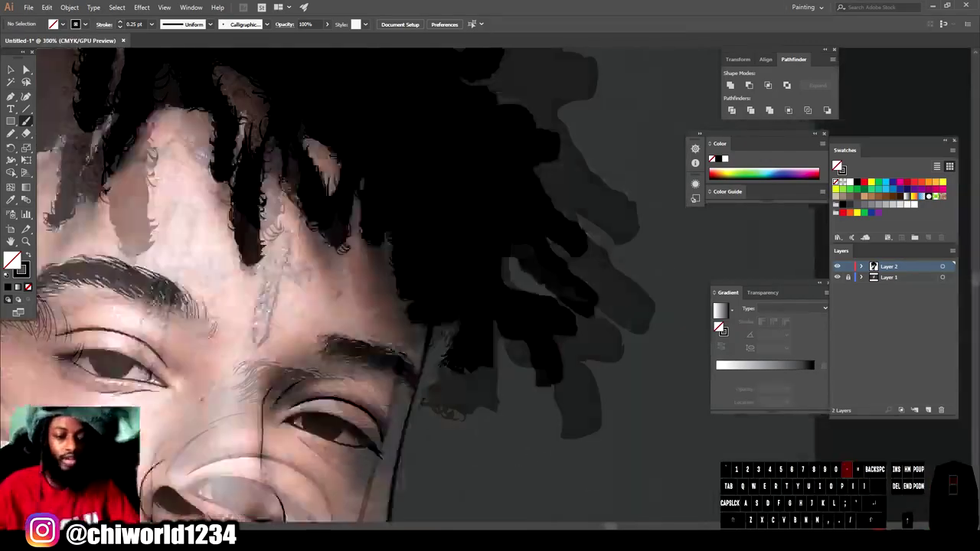
# Step: Select painted hair strokes and place them along the outer dreadlocks on the far side of the head
pyautogui.click(12, 70)
pyautogui.moveTo(268, 338); pyautogui.dragTo(344, 415)
pyautogui.scroll(3, 310, 414)
pyautogui.moveTo(308, 461)
pyautogui.mouseDown()
pyautogui.moveTo(422, 314)
pyautogui.moveTo(410, 336)
pyautogui.mouseUp()
pyautogui.hotkey('ctrl', 'z')
pyautogui.moveTo(442, 307); pyautogui.dragTo(457, 355)
pyautogui.moveTo(414, 335); pyautogui.dragTo(458, 262)
pyautogui.moveTo(459, 262); pyautogui.dragTo(535, 162)
# Step: Continue the curly hair texture across the dreadlocks on the crown and above the near ear
pyautogui.hotkey('ctrl', '-')
pyautogui.hscroll(4, 498, 287)
pyautogui.moveTo(245, 297); pyautogui.dragTo(227, 208)
pyautogui.moveTo(210, 282); pyautogui.dragTo(670, 375)
pyautogui.moveTo(662, 377); pyautogui.dragTo(385, 152)
pyautogui.moveTo(384, 152); pyautogui.dragTo(180, 204)
pyautogui.click(157, 172)
pyautogui.scroll(-3, 157, 230)
pyautogui.moveTo(676, 310)
pyautogui.mouseDown()
pyautogui.moveTo(660, 387)
pyautogui.moveTo(536, 145)
pyautogui.moveTo(262, 90)
pyautogui.moveTo(57, 86)
pyautogui.mouseUp()
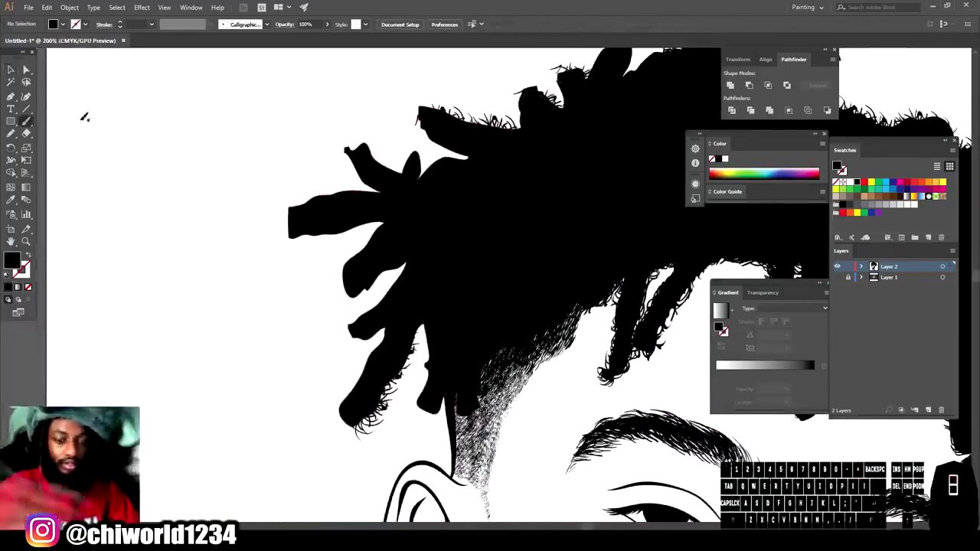
# Step: Paint curly hairs around the near-side and crown dreadlocks with a black Paintbrush stroke, without fill, increasing it to 0.5 pt
pyautogui.hotkey('shift', 'x')
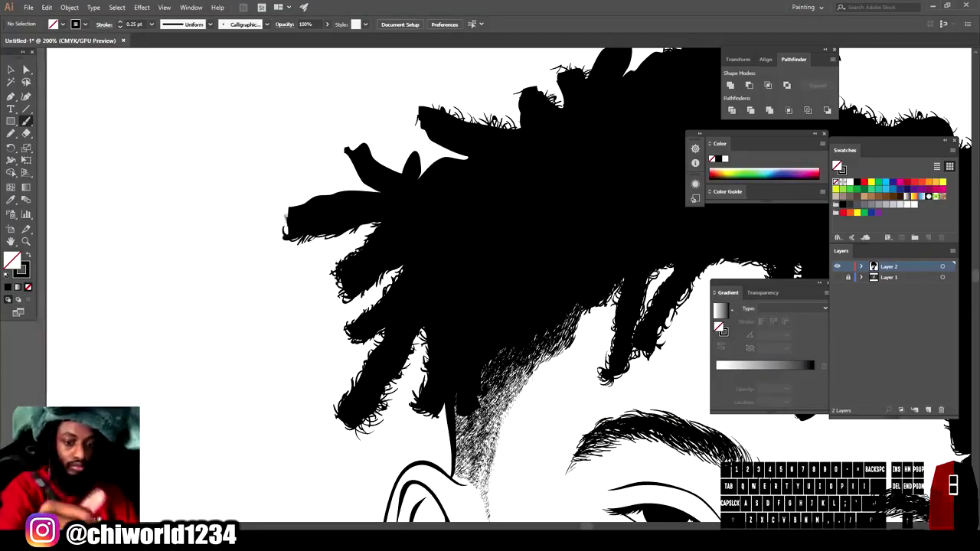
pyautogui.hotkey('ctrl', '0')
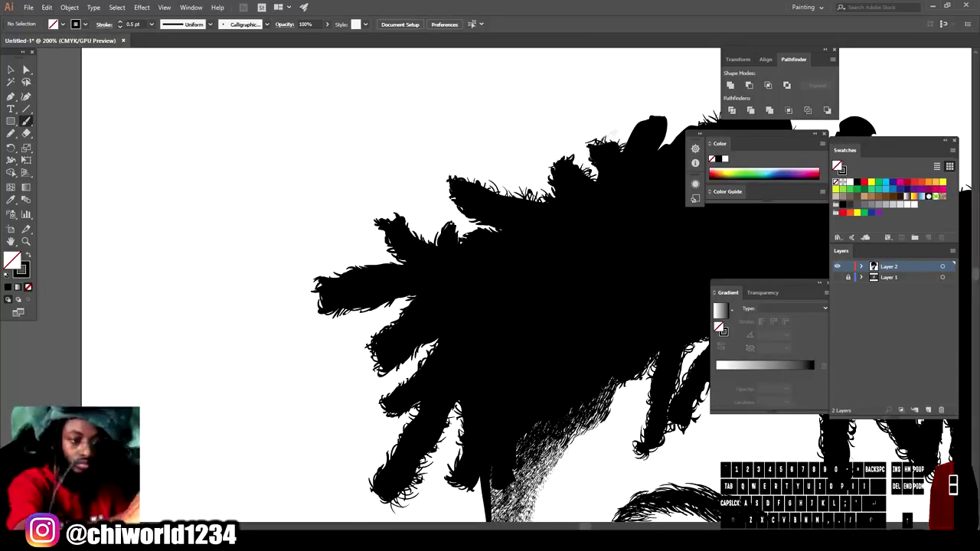
pyautogui.moveTo(554, 349); pyautogui.dragTo(356, 459)
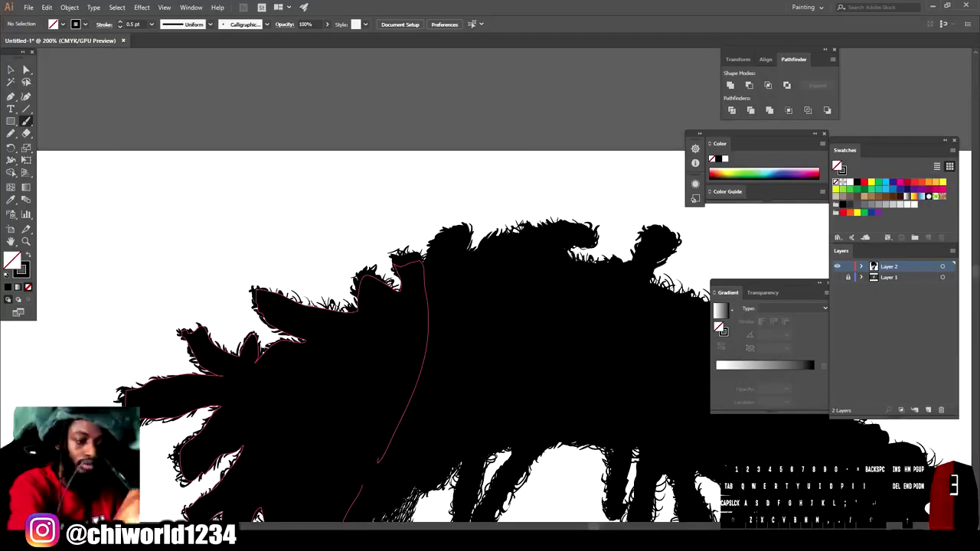
# Step: Paint 0.5 pt curly hairs around the far-side dreadlocks and along the top edge of the hair
pyautogui.hotkey('ctrl', '-')
pyautogui.hotkey('ctrl', '-')
pyautogui.hotkey('ctrl', '-')
pyautogui.hotkey('ctrl', '-')
pyautogui.hotkey('ctrl', '=')
pyautogui.hotkey('ctrl', '=')
pyautogui.hotkey('ctrl', '=')
pyautogui.hotkey('ctrl', '=')
pyautogui.moveTo(564, 427); pyautogui.dragTo(393, 373)
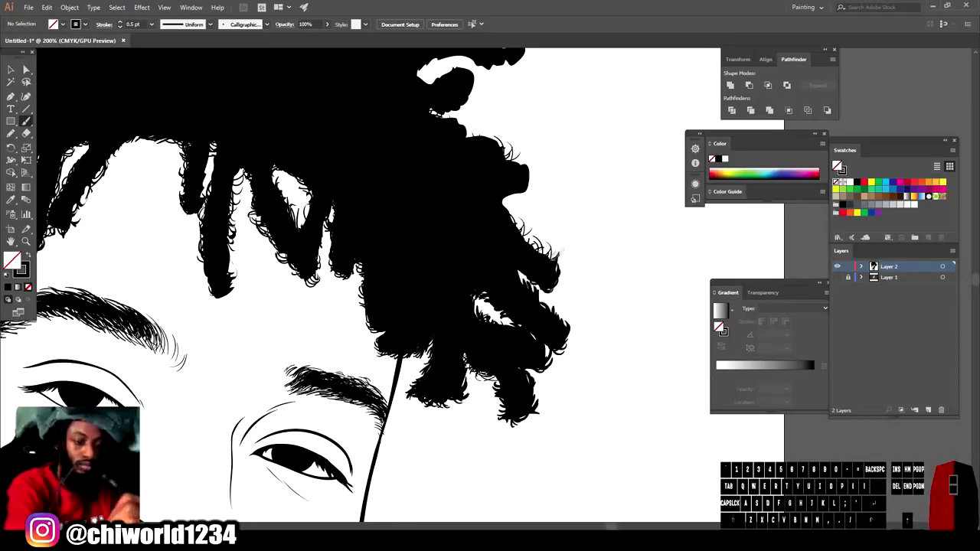
pyautogui.scroll(3, 360, 283)
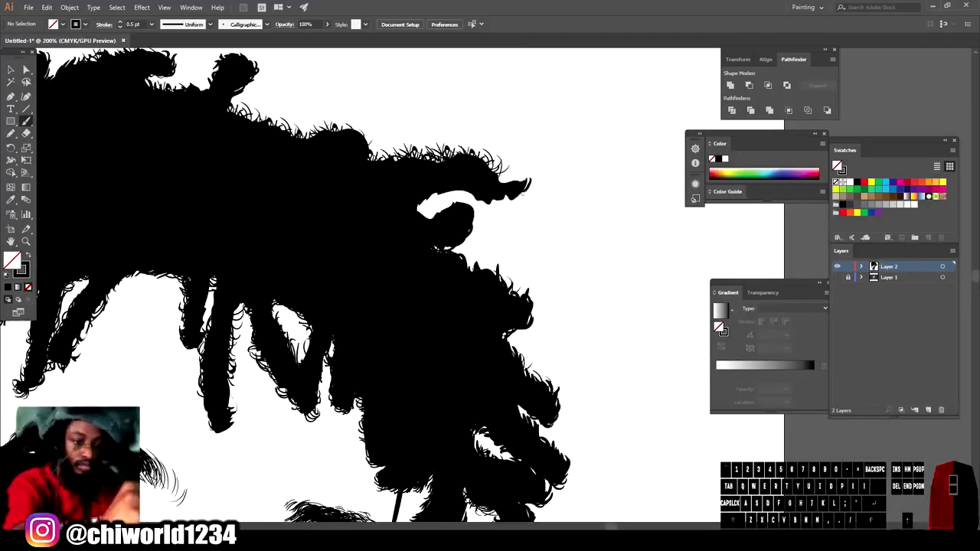
pyautogui.moveTo(360, 141); pyautogui.dragTo(369, 123)
pyautogui.moveTo(310, 133); pyautogui.dragTo(318, 113)
# Step: Show the photo layer again and bring the forehead tattoo into close view
pyautogui.scroll(-4, 529, 283)
pyautogui.scroll(2, 494, 460)
pyautogui.scroll(1, 542, 398)
pyautogui.click(837, 277)
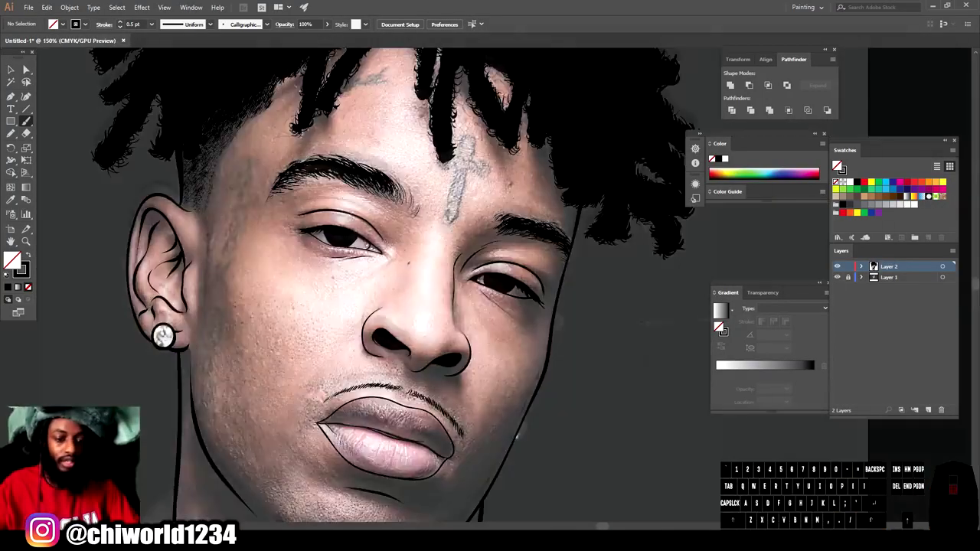
pyautogui.scroll(2, 494, 287)
pyautogui.scroll(-4, 515, 263)
pyautogui.scroll(3, 514, 263)
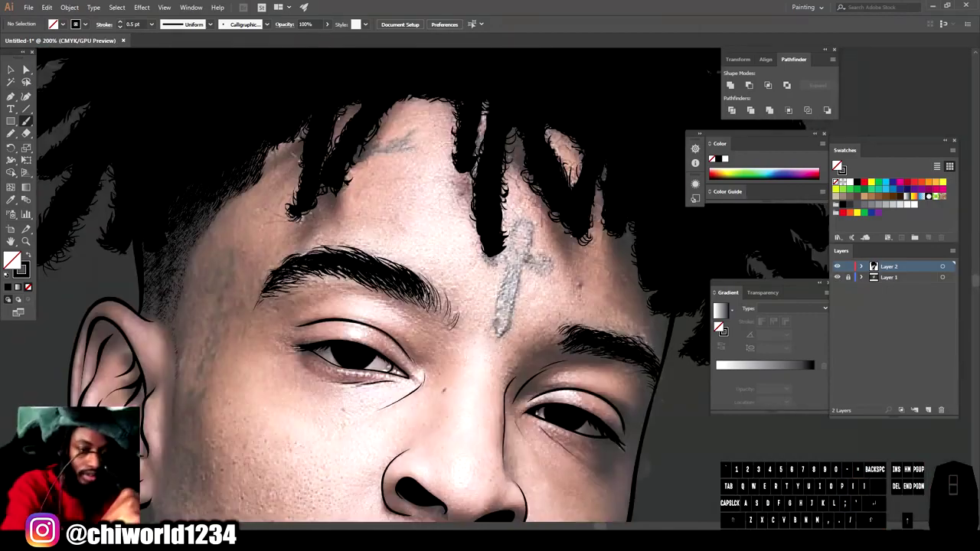
# Step: Trace the outline and inner lines of the dagger-shaped forehead tattoo with 0.5 pt Paintbrush strokes
pyautogui.moveTo(483, 257)
pyautogui.mouseDown()
pyautogui.moveTo(529, 254)
pyautogui.moveTo(529, 201)
pyautogui.moveTo(543, 155)
pyautogui.mouseUp()
pyautogui.scroll(3, 510, 260)
pyautogui.scroll(-1, 490, 306)
pyautogui.moveTo(508, 231); pyautogui.dragTo(449, 438)
pyautogui.moveTo(461, 297); pyautogui.dragTo(444, 443)
pyautogui.moveTo(473, 224); pyautogui.dragTo(429, 392)
pyautogui.moveTo(434, 395); pyautogui.dragTo(460, 376)
pyautogui.moveTo(460, 376); pyautogui.dragTo(470, 408)
pyautogui.moveTo(493, 228); pyautogui.dragTo(461, 374)
# Step: Set the stroke weight to 0.75 pt and trace the lettering tattoo down the temple and cheek with the Paintbrush
pyautogui.hotkey('ctrl', '0')
pyautogui.scroll(4, 490, 253)
pyautogui.scroll(1, 475, 153)
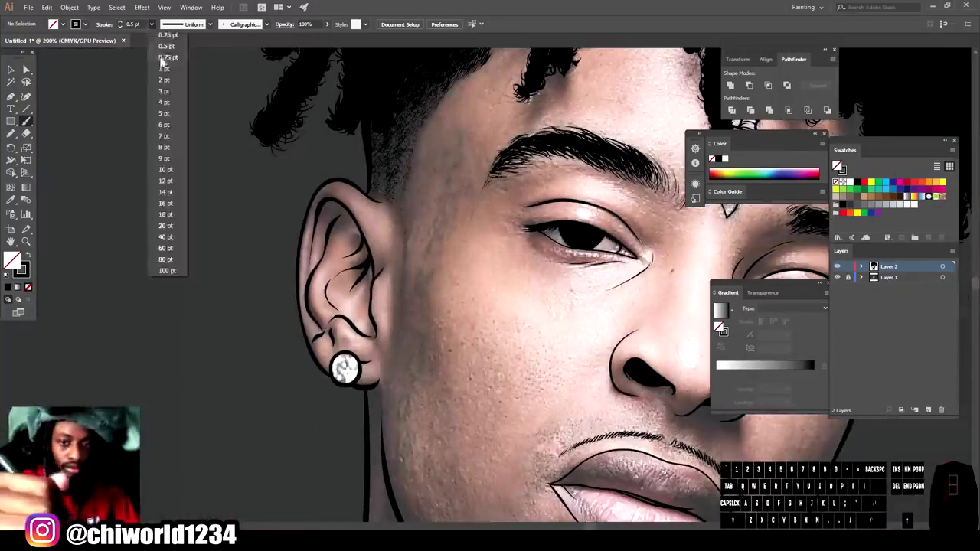
pyautogui.click(161, 62)
pyautogui.moveTo(451, 135)
pyautogui.mouseDown()
pyautogui.moveTo(438, 171)
pyautogui.moveTo(460, 162)
pyautogui.mouseUp()
pyautogui.moveTo(435, 164)
pyautogui.mouseDown()
pyautogui.moveTo(451, 200)
pyautogui.moveTo(440, 205)
pyautogui.moveTo(423, 262)
pyautogui.mouseUp()
pyautogui.moveTo(419, 303); pyautogui.dragTo(412, 322)
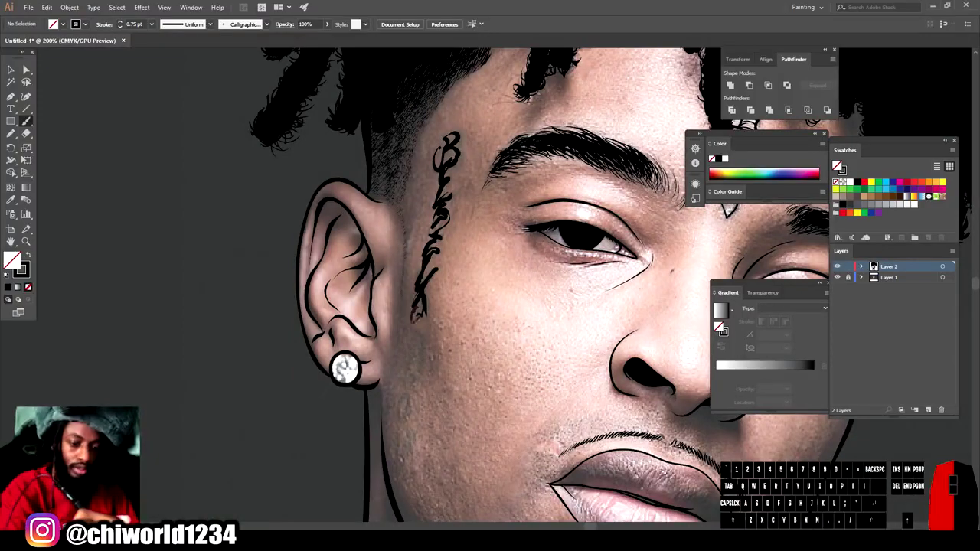
pyautogui.moveTo(405, 418); pyautogui.dragTo(401, 447)
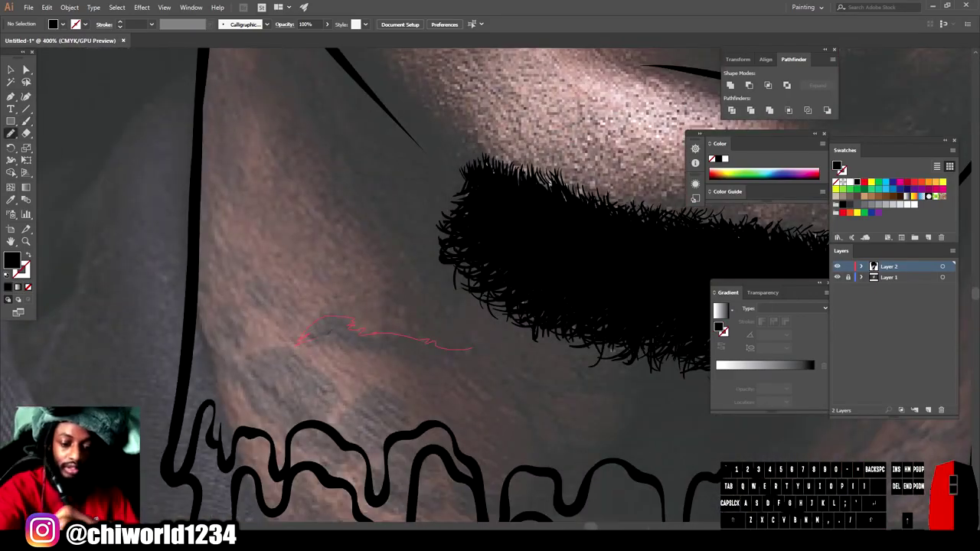
# Step: Draw black-filled Pencil shapes over the neck tattoo's dark patches on both sides above the drip lines
pyautogui.moveTo(471, 348); pyautogui.dragTo(475, 349)
pyautogui.moveTo(340, 440); pyautogui.dragTo(394, 383)
pyautogui.moveTo(314, 421); pyautogui.dragTo(348, 392)
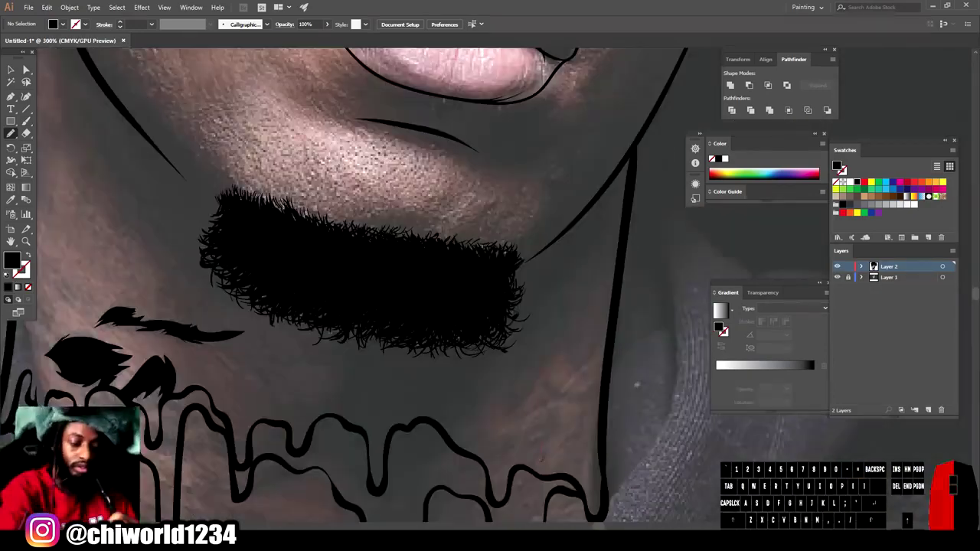
pyautogui.moveTo(529, 452); pyautogui.dragTo(536, 459)
pyautogui.moveTo(584, 410); pyautogui.dragTo(568, 448)
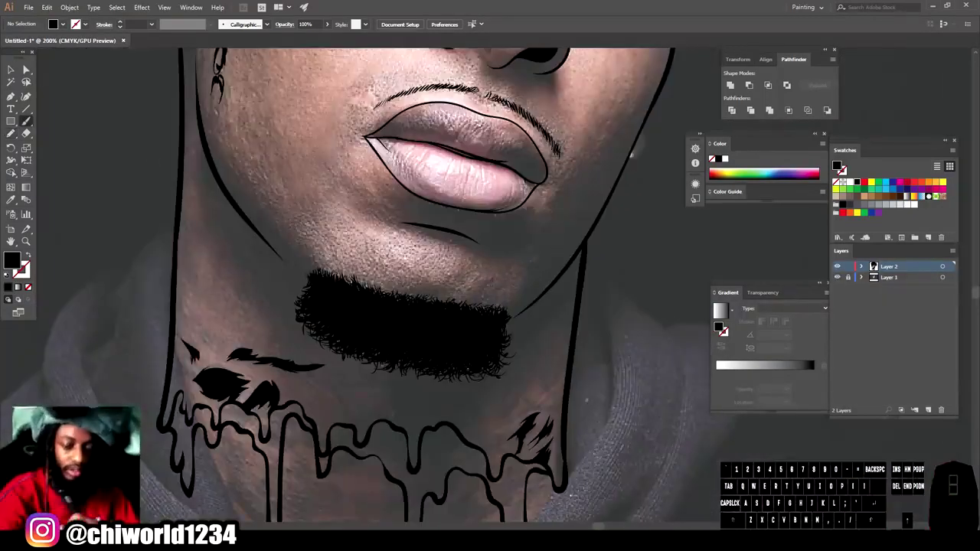
# Step: Paint wavy neck tattoo lines below the beard with the 1 pt Paintbrush
pyautogui.moveTo(389, 421); pyautogui.dragTo(357, 412)
pyautogui.moveTo(417, 382); pyautogui.dragTo(310, 381)
pyautogui.moveTo(427, 378); pyautogui.dragTo(358, 406)
pyautogui.moveTo(398, 379); pyautogui.dragTo(316, 359)
pyautogui.moveTo(405, 359); pyautogui.dragTo(270, 349)
pyautogui.moveTo(486, 423); pyautogui.dragTo(435, 376)
pyautogui.click(837, 278)
pyautogui.hotkey('ctrl', '0')
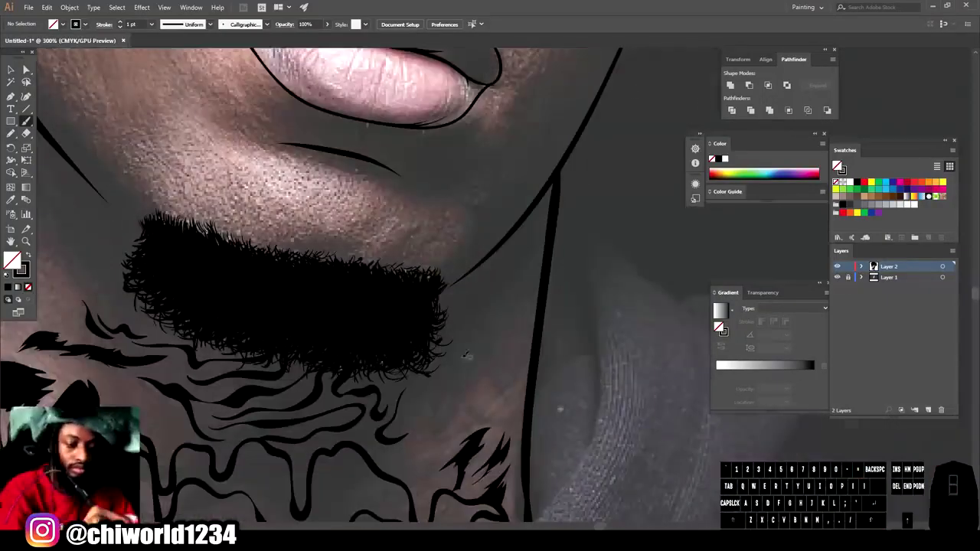
# Step: Paint 1 pt flowing tattoo lines down the far side of the neck between the beard and the drips
pyautogui.moveTo(491, 306); pyautogui.dragTo(426, 429)
pyautogui.moveTo(525, 291); pyautogui.dragTo(490, 414)
pyautogui.moveTo(548, 246); pyautogui.dragTo(497, 387)
pyautogui.moveTo(526, 266); pyautogui.dragTo(432, 371)
pyautogui.moveTo(458, 427); pyautogui.dragTo(418, 469)
pyautogui.moveTo(425, 444)
pyautogui.mouseDown()
pyautogui.moveTo(386, 476)
pyautogui.moveTo(363, 460)
pyautogui.mouseUp()
pyautogui.moveTo(415, 425); pyautogui.dragTo(386, 447)
pyautogui.moveTo(424, 391); pyautogui.dragTo(397, 430)
pyautogui.moveTo(421, 374); pyautogui.dragTo(406, 408)
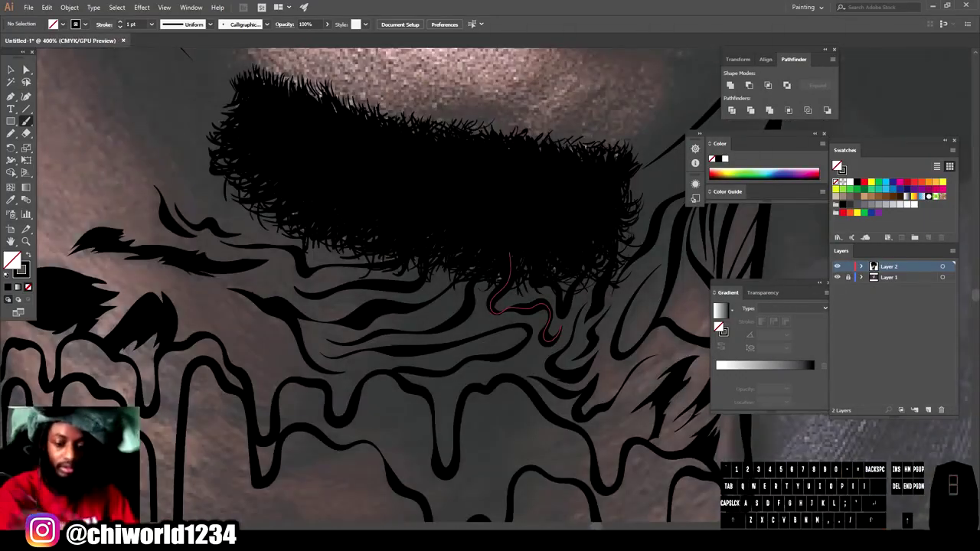
# Step: Fill the gap between the beard's center and the drip lines with more wavy 1 pt Paintbrush strokes
pyautogui.moveTo(509, 254); pyautogui.dragTo(548, 342)
pyautogui.moveTo(412, 360); pyautogui.dragTo(310, 379)
pyautogui.moveTo(503, 338); pyautogui.dragTo(405, 365)
pyautogui.moveTo(509, 319); pyautogui.dragTo(453, 336)
pyautogui.moveTo(513, 337); pyautogui.dragTo(365, 376)
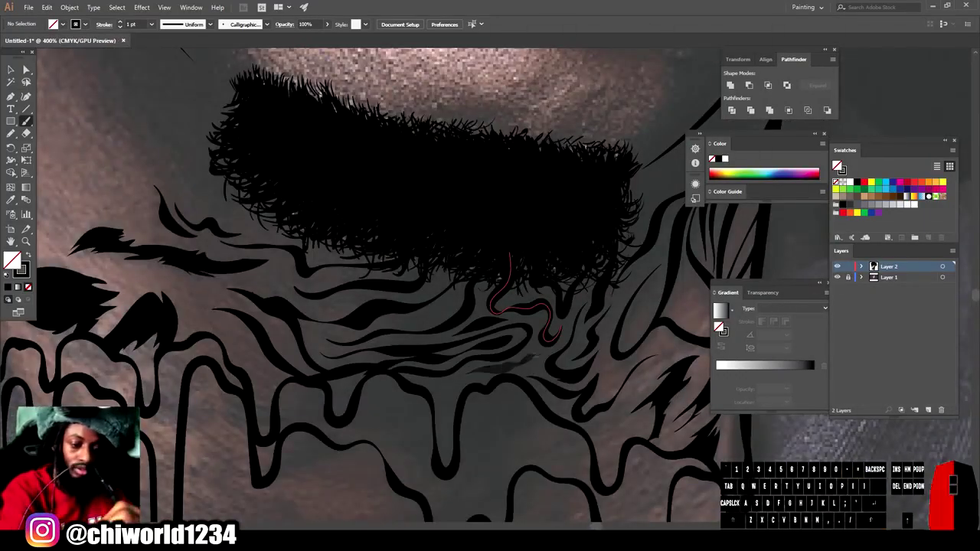
pyautogui.moveTo(536, 352); pyautogui.dragTo(467, 374)
# Step: Extend the wavy 1 pt tattoo lines past the beard and up the neck below the near ear
pyautogui.moveTo(447, 304); pyautogui.dragTo(381, 323)
pyautogui.moveTo(445, 279); pyautogui.dragTo(310, 312)
pyautogui.moveTo(344, 274); pyautogui.dragTo(160, 301)
pyautogui.moveTo(245, 322); pyautogui.dragTo(214, 342)
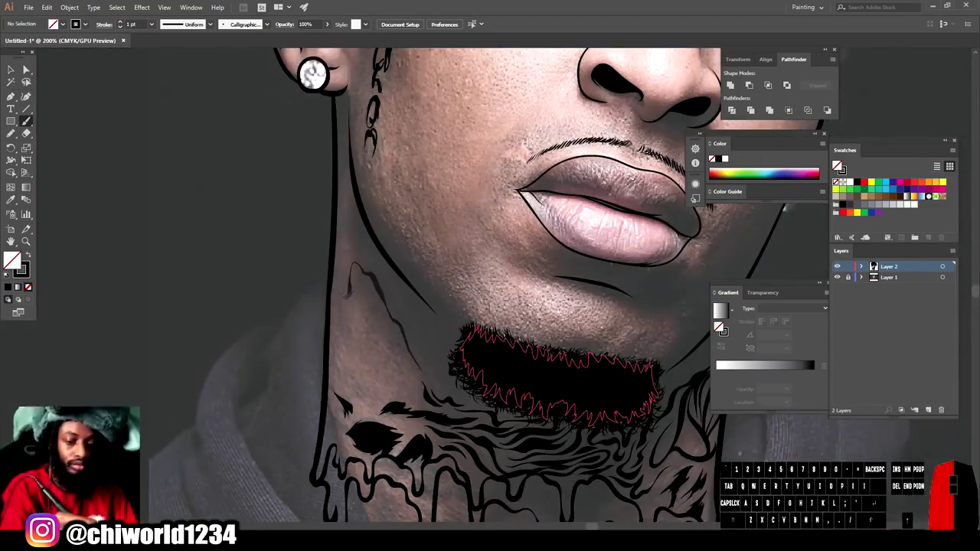
pyautogui.moveTo(392, 387); pyautogui.dragTo(366, 363)
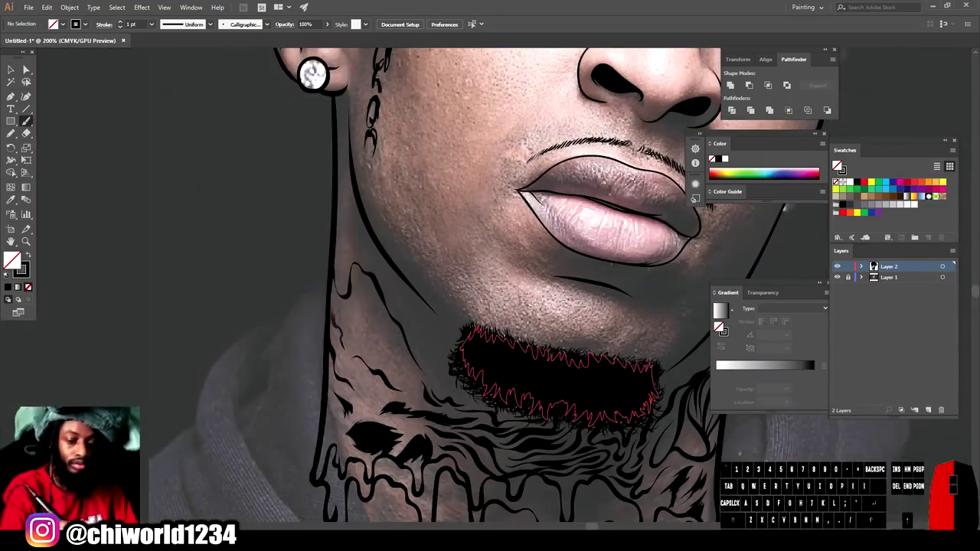
pyautogui.scroll(-2, 490, 283)
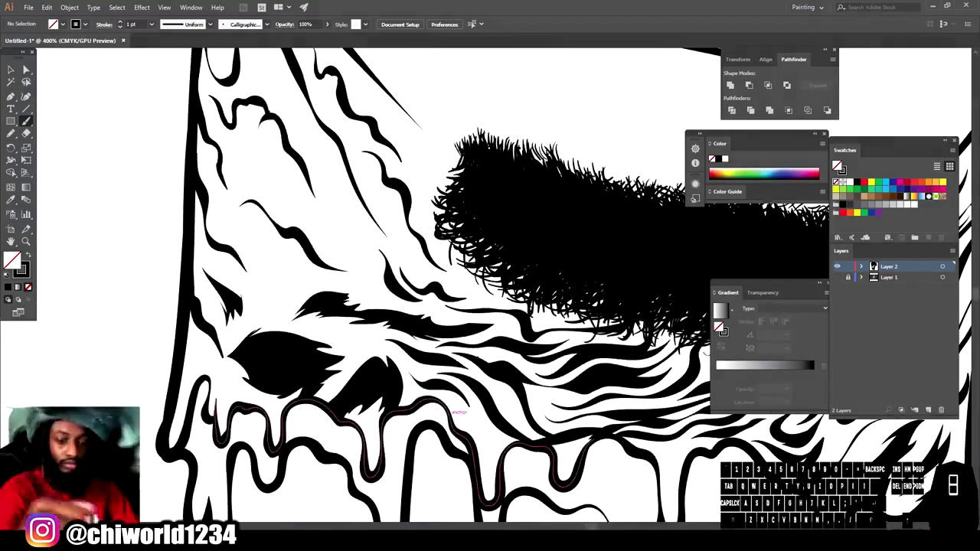
# Step: Draw jagged black-filled Pencil shapes among the wavy lines to add solid shadows to the neck tattoo
pyautogui.moveTo(364, 295)
pyautogui.mouseDown()
pyautogui.moveTo(331, 167)
pyautogui.moveTo(337, 176)
pyautogui.mouseUp()
pyautogui.moveTo(373, 260); pyautogui.dragTo(314, 167)
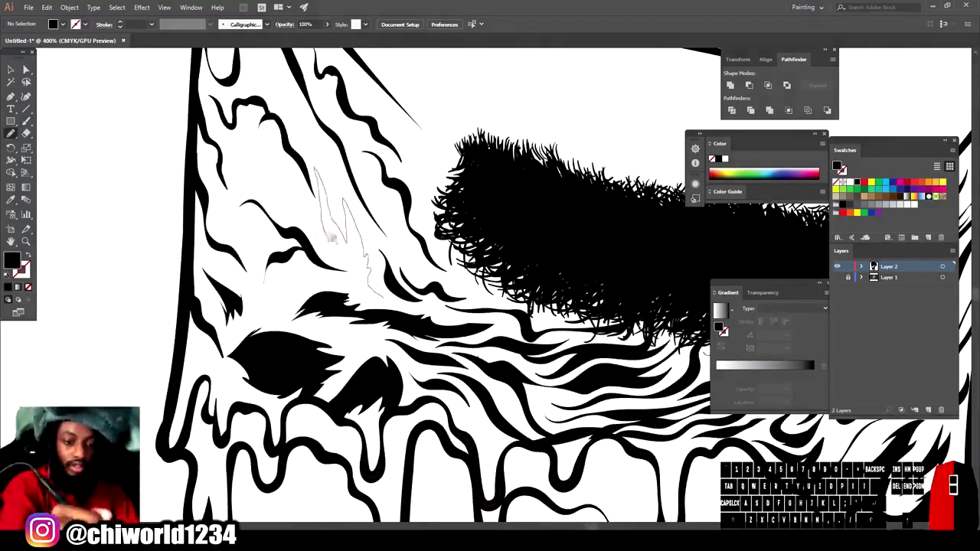
pyautogui.moveTo(383, 300); pyautogui.dragTo(309, 222)
pyautogui.moveTo(315, 273); pyautogui.dragTo(259, 322)
pyautogui.moveTo(269, 212); pyautogui.dragTo(215, 286)
pyautogui.moveTo(531, 289); pyautogui.dragTo(462, 307)
pyautogui.moveTo(613, 307)
pyautogui.mouseDown()
pyautogui.moveTo(253, 245)
pyautogui.moveTo(249, 215)
pyautogui.mouseUp()
pyautogui.moveTo(505, 357); pyautogui.dragTo(458, 401)
pyautogui.moveTo(537, 207); pyautogui.dragTo(505, 236)
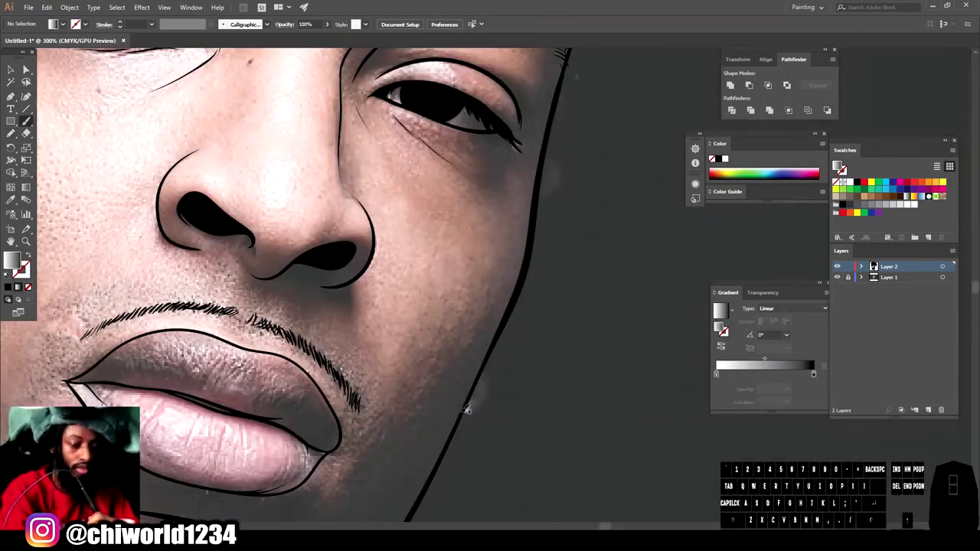
# Step: Restore a black stroke with no fill and paint the far earlobe and earring beside the jawline
pyautogui.press('d')
pyautogui.press('/')
pyautogui.moveTo(469, 408); pyautogui.dragTo(470, 502)
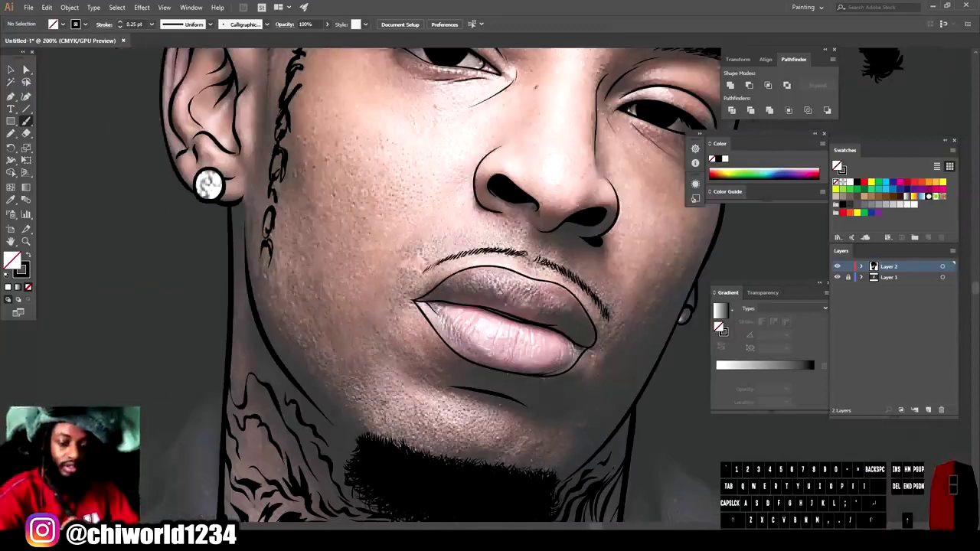
# Step: Hide the reference photo on Layer 1 so only the traced line art shows on the artboard
pyautogui.click(837, 278)
pyautogui.moveTo(348, 404)
pyautogui.mouseDown()
pyautogui.moveTo(444, 446)
pyautogui.moveTo(533, 459)
pyautogui.moveTo(482, 457)
pyautogui.mouseUp()
pyautogui.click(9, 72)
pyautogui.click(562, 460)
pyautogui.press('b')
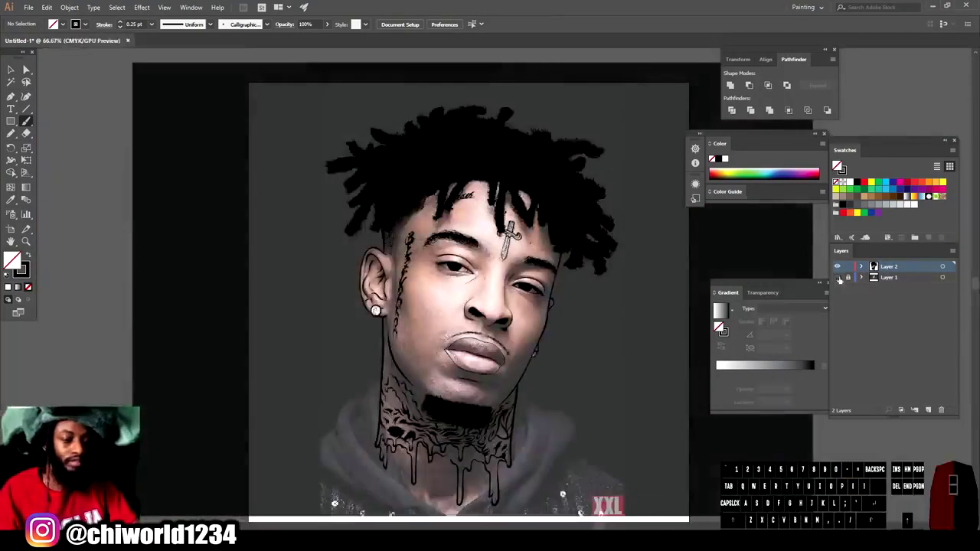
pyautogui.click(838, 277)
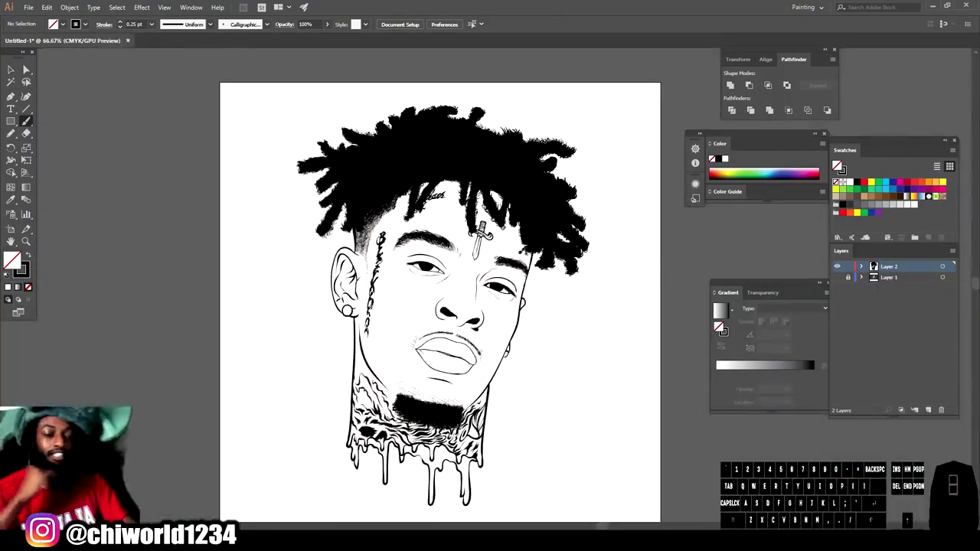
# Step: Expand the appearance of the entire traced portrait and combine its shapes with the Pathfinder Merge operation
pyautogui.click(12, 69)
pyautogui.moveTo(244, 95); pyautogui.dragTo(303, 124)
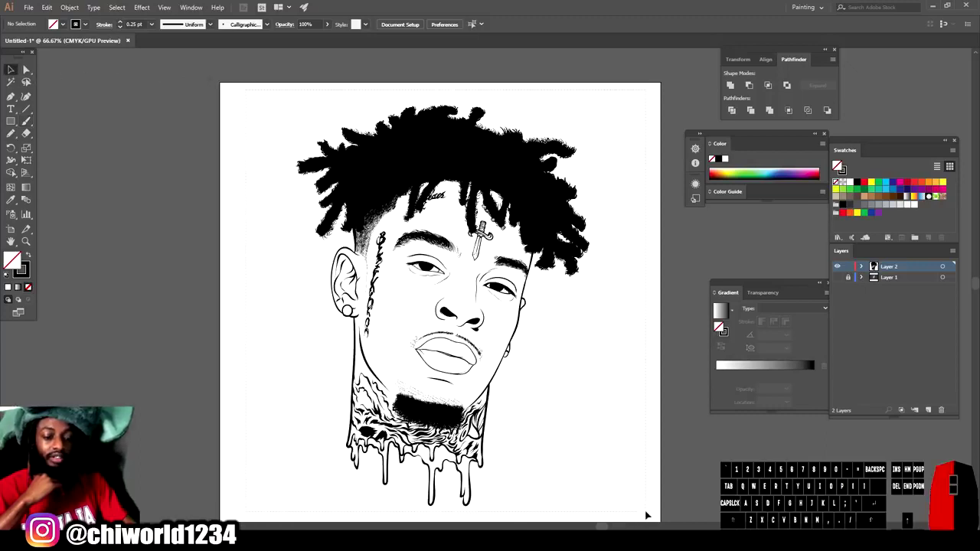
pyautogui.moveTo(646, 515); pyautogui.dragTo(639, 507)
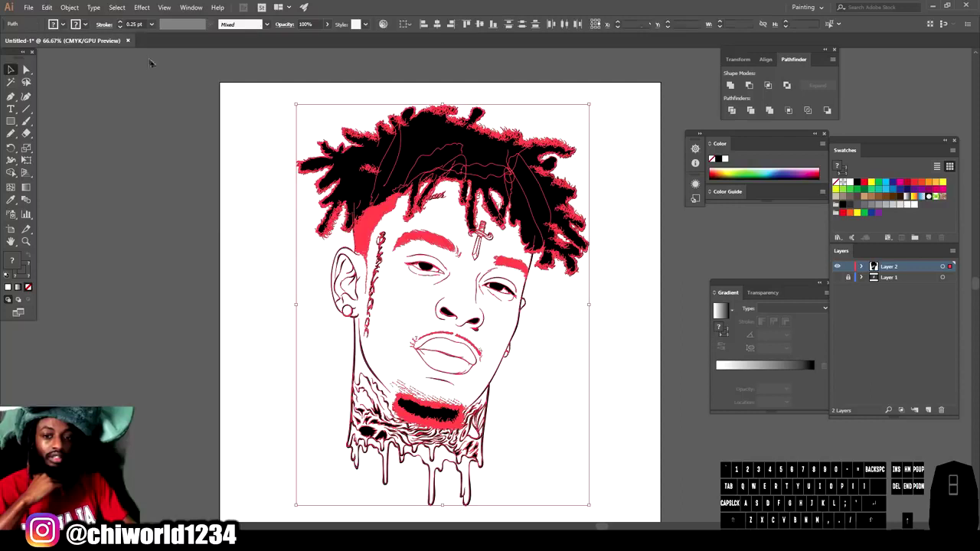
pyautogui.click(79, 7)
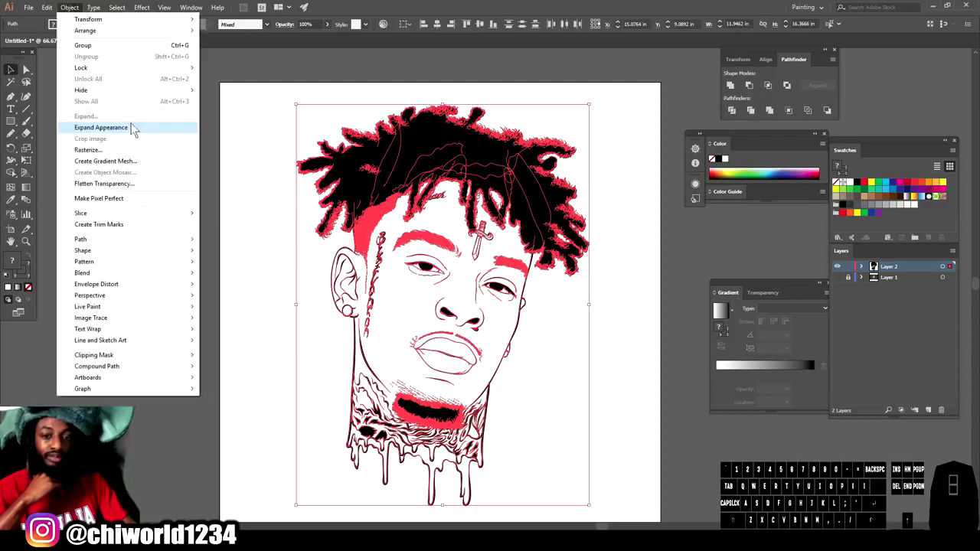
pyautogui.click(132, 128)
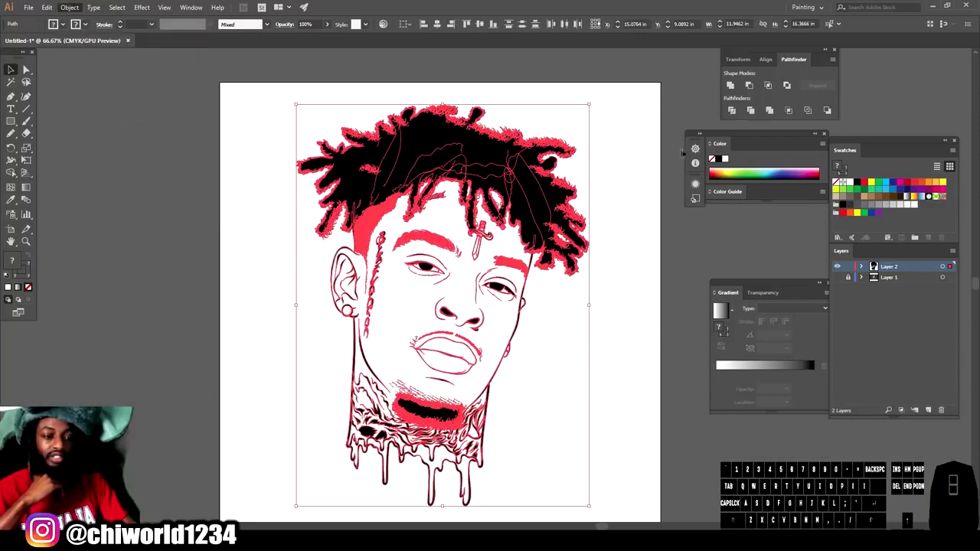
pyautogui.click(771, 112)
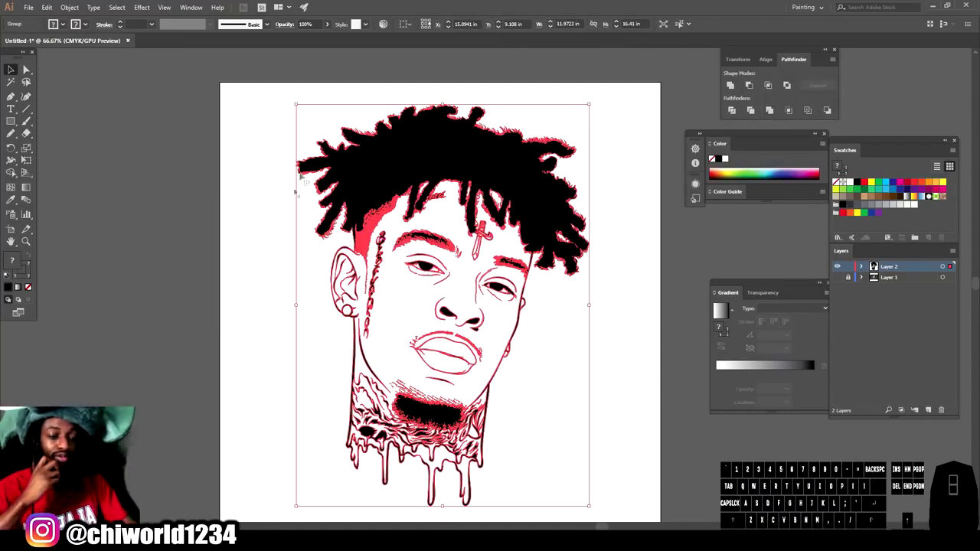
pyautogui.click(619, 302)
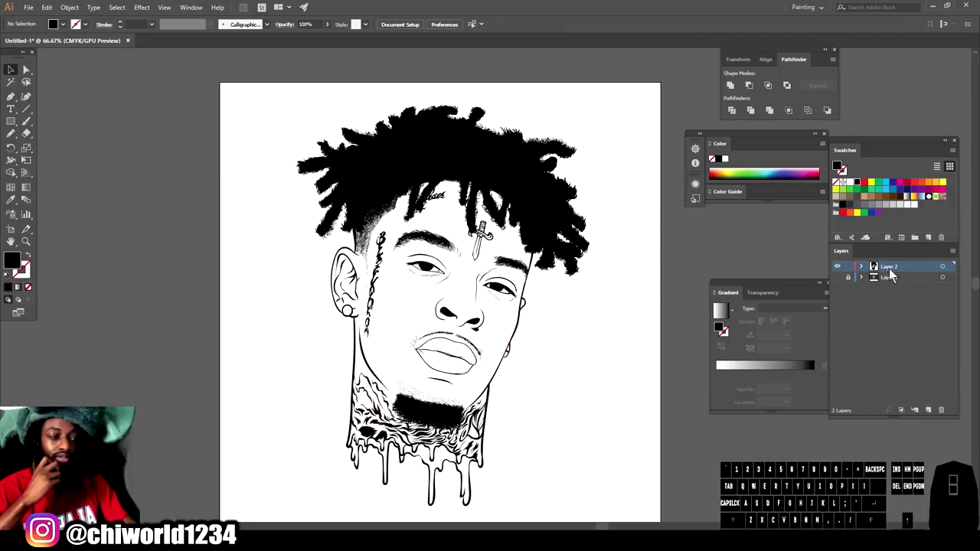
# Step: Duplicate Layer 2 and lock the copy to protect the black line art
pyautogui.moveTo(891, 269); pyautogui.dragTo(930, 411)
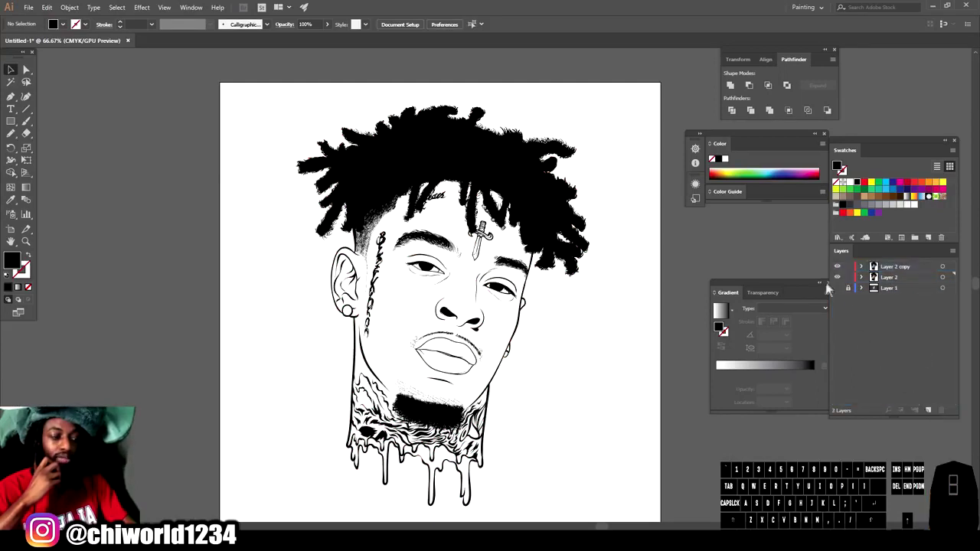
pyautogui.click(848, 267)
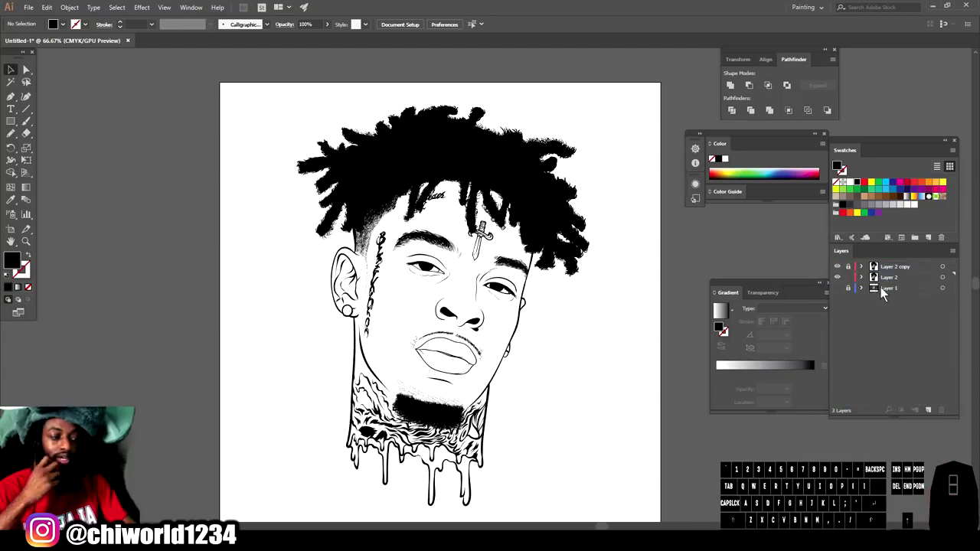
# Step: Delete Layer 1 with the reference photo, including its artwork
pyautogui.click(881, 287)
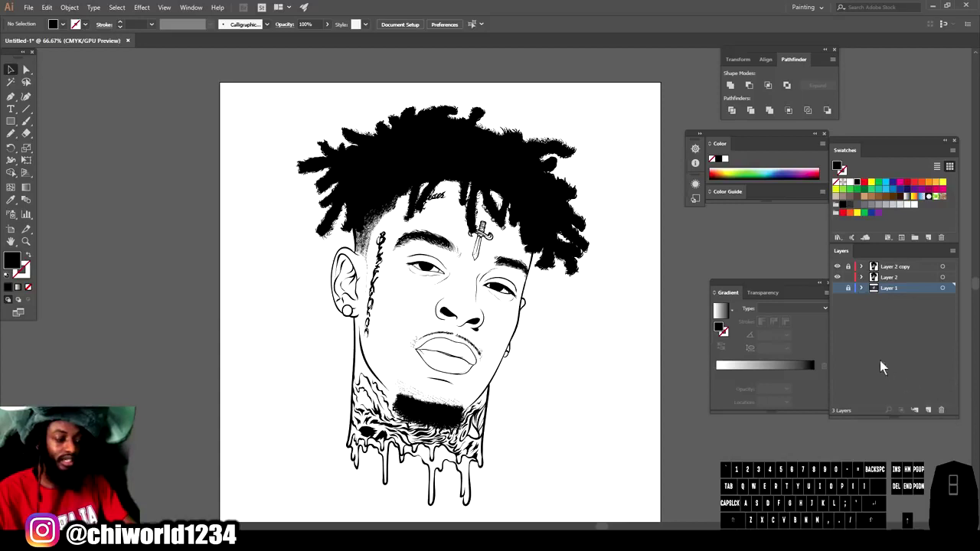
pyautogui.click(838, 288)
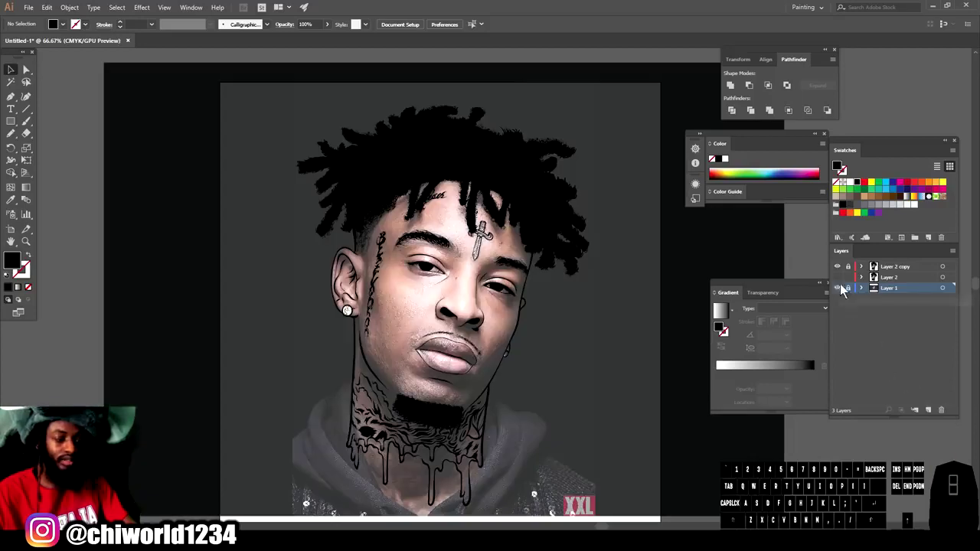
pyautogui.click(942, 410)
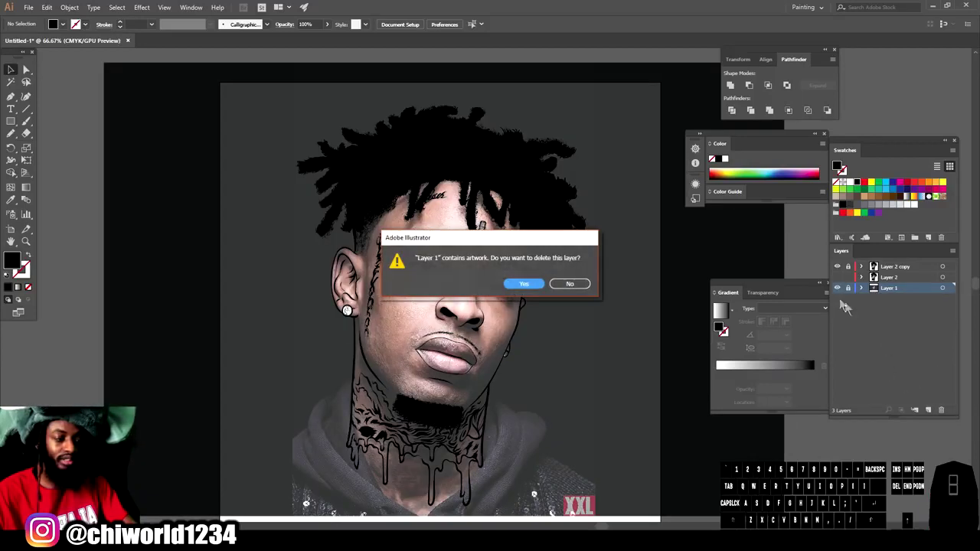
pyautogui.click(524, 287)
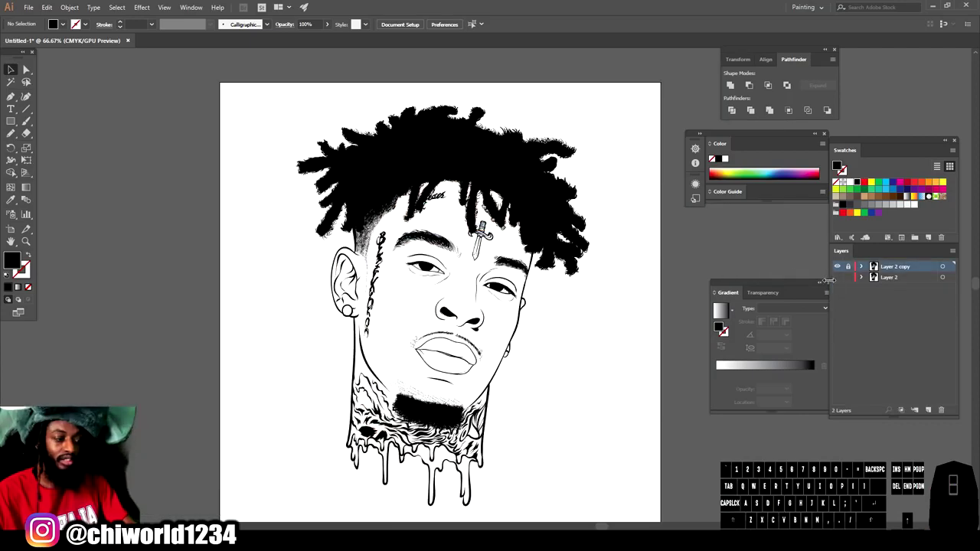
# Step: Make Layer 2 active and set the fill to a reddish skin brown with H 21°, S 52% and B 72%
pyautogui.click(880, 278)
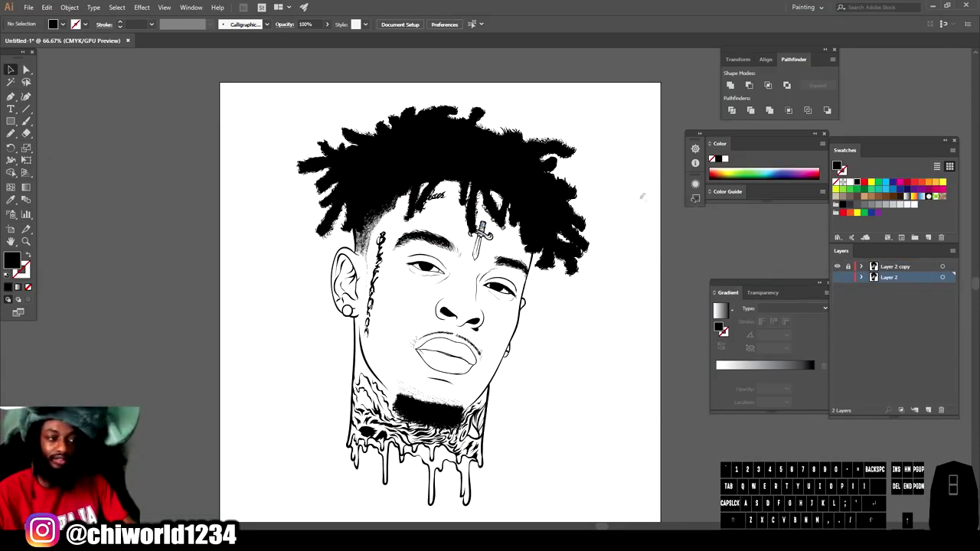
pyautogui.click(867, 195)
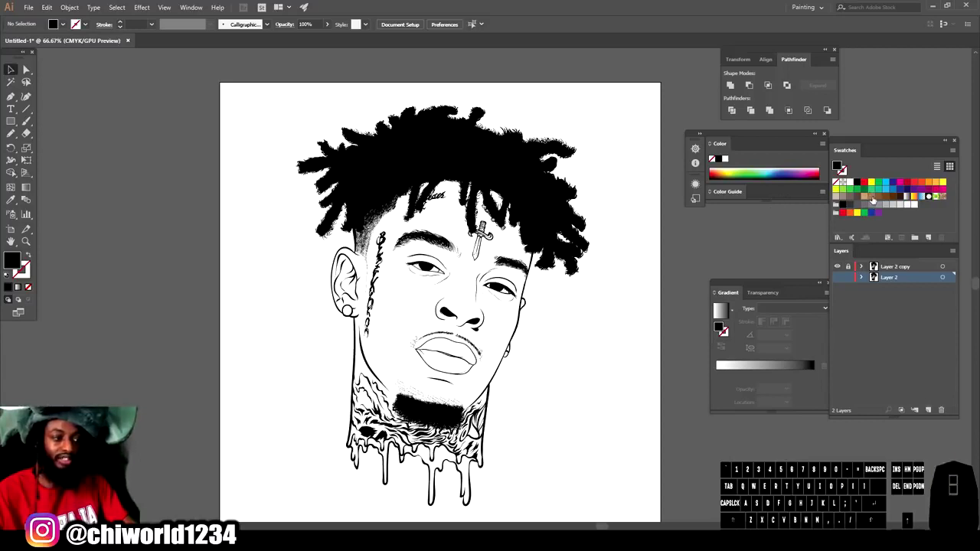
pyautogui.doubleClick(11, 261)
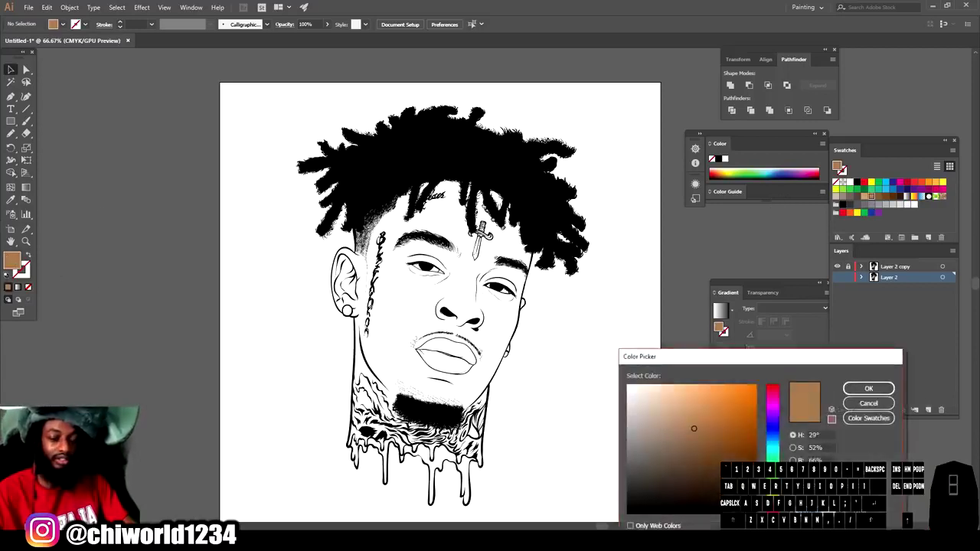
pyautogui.moveTo(773, 503); pyautogui.dragTo(773, 506)
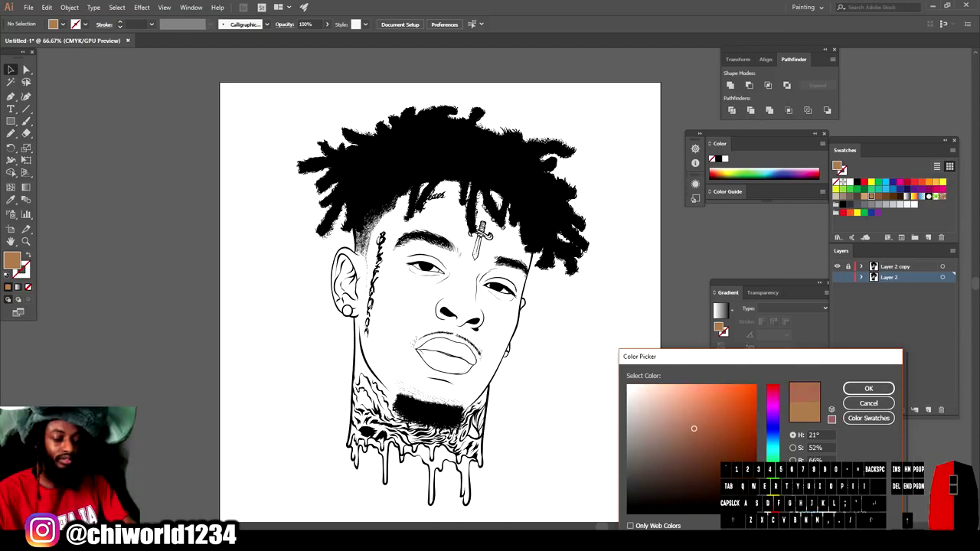
pyautogui.moveTo(699, 425); pyautogui.dragTo(699, 416)
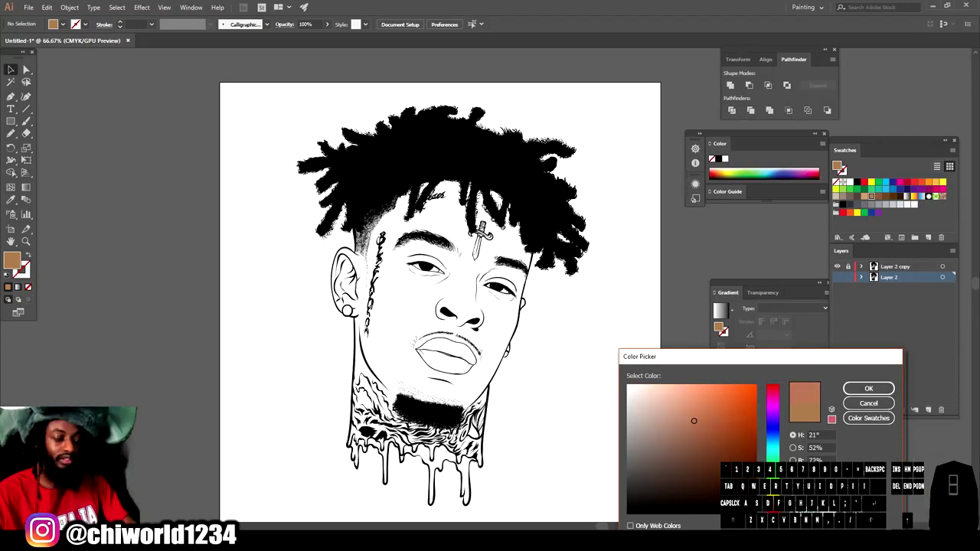
pyautogui.click(869, 388)
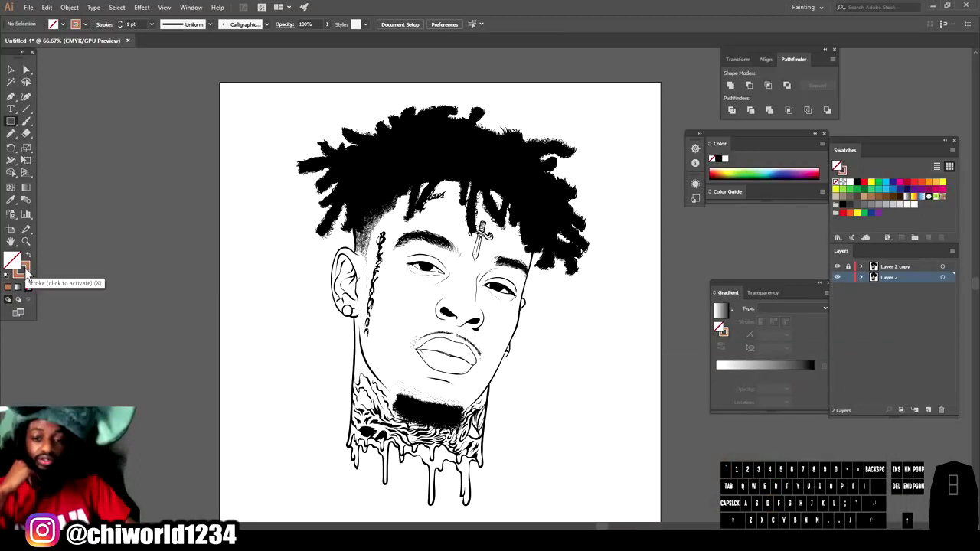
# Step: Draw a rectangle about 15.2 by 18.4 in around the whole portrait on Layer 2, filled skin brown without a stroke
pyautogui.click(26, 268)
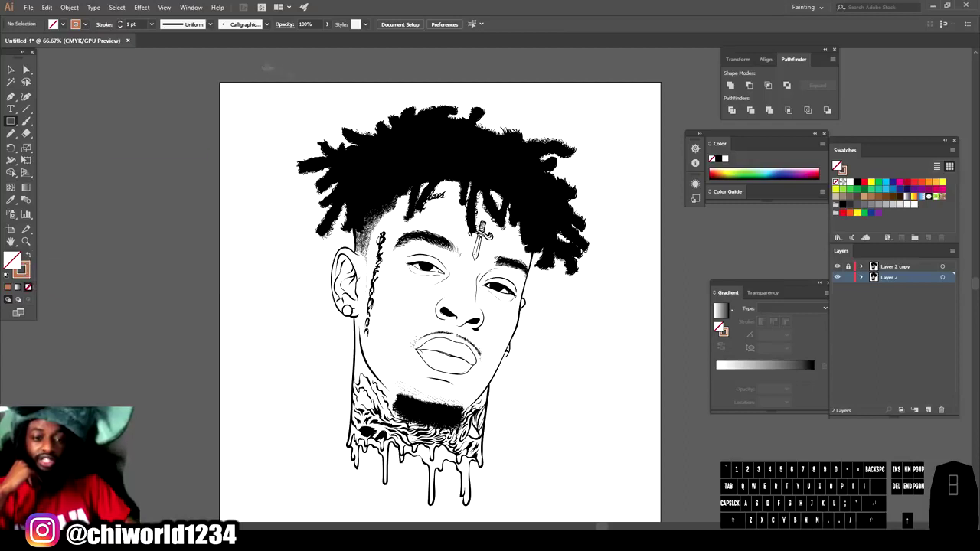
pyautogui.moveTo(255, 69); pyautogui.dragTo(630, 518)
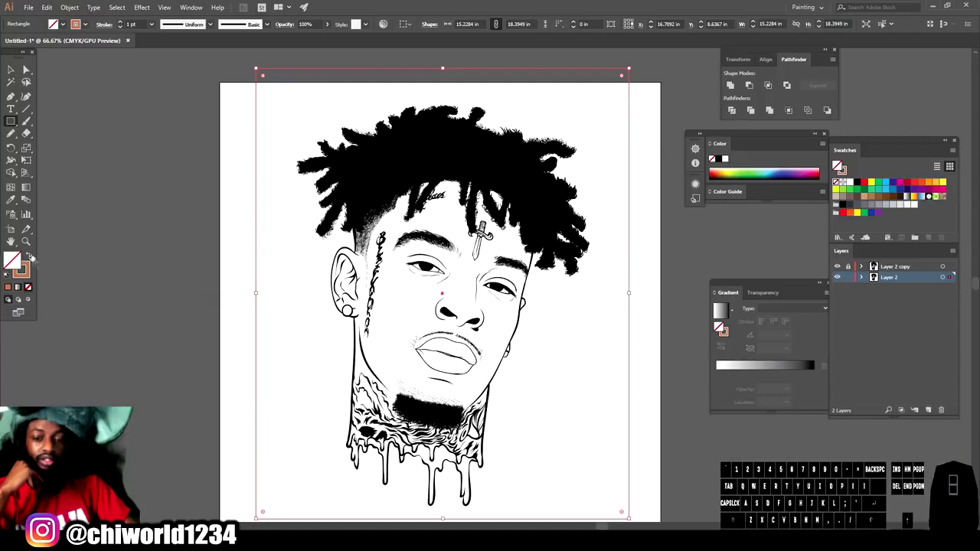
pyautogui.click(29, 256)
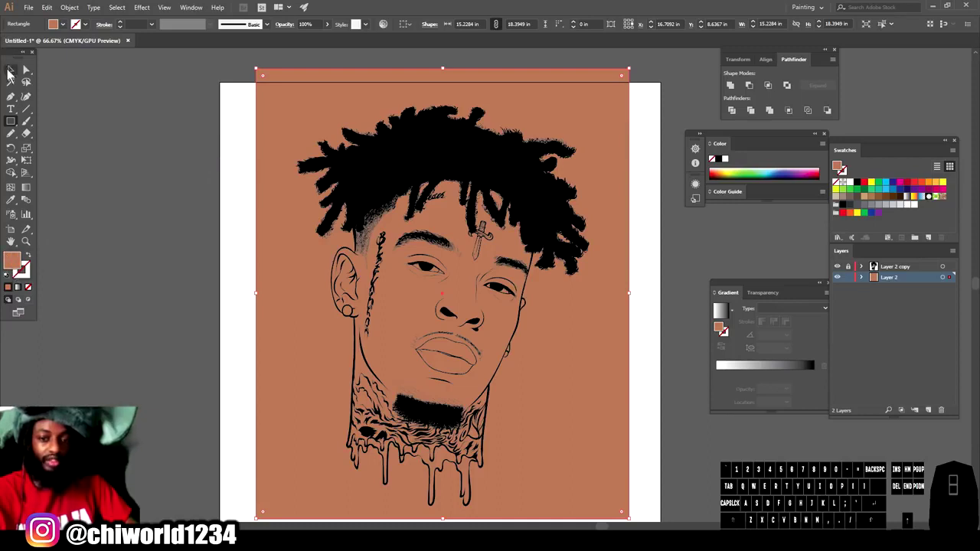
# Step: Send the brown rectangle to the back of Layer 2, behind the line art, and deselect it
pyautogui.click(11, 70)
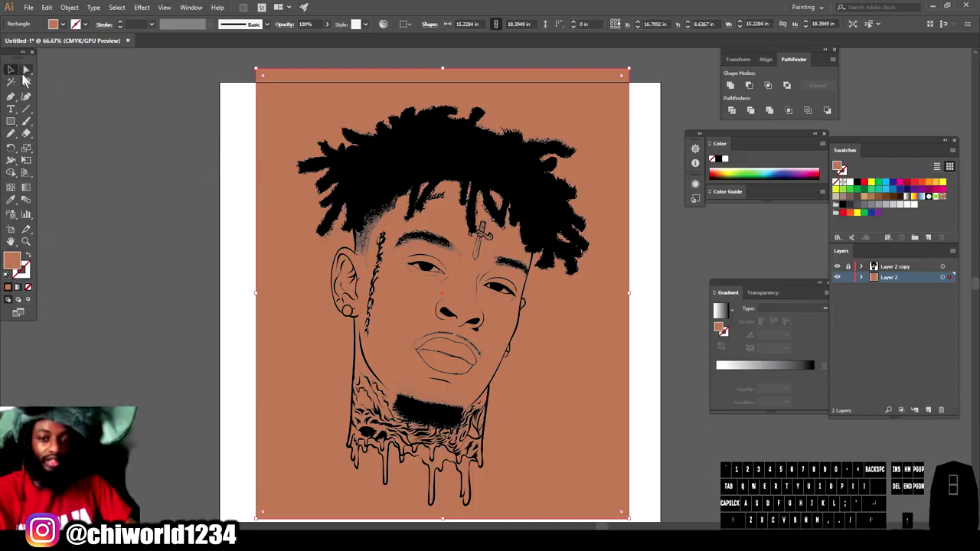
pyautogui.rightClick(293, 269)
pyautogui.moveTo(349, 427)
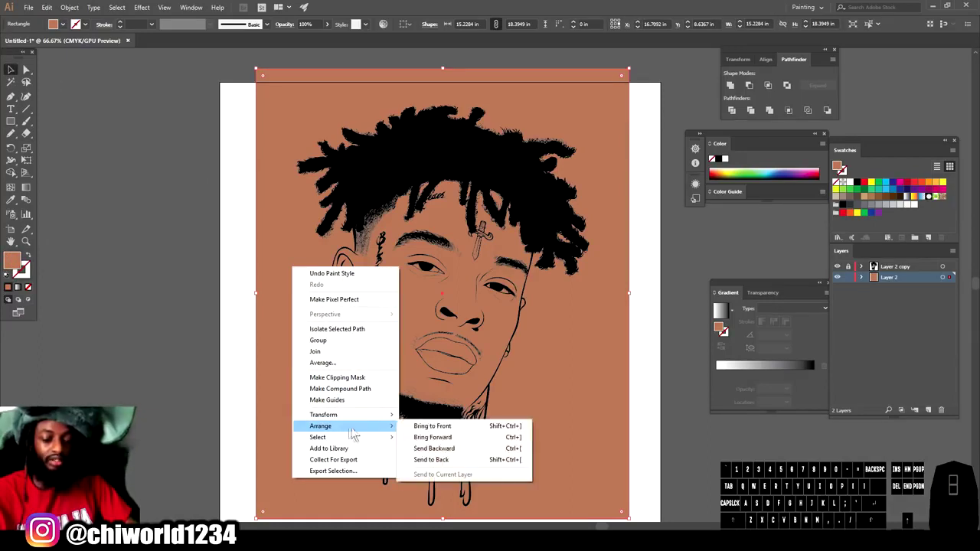
pyautogui.click(441, 460)
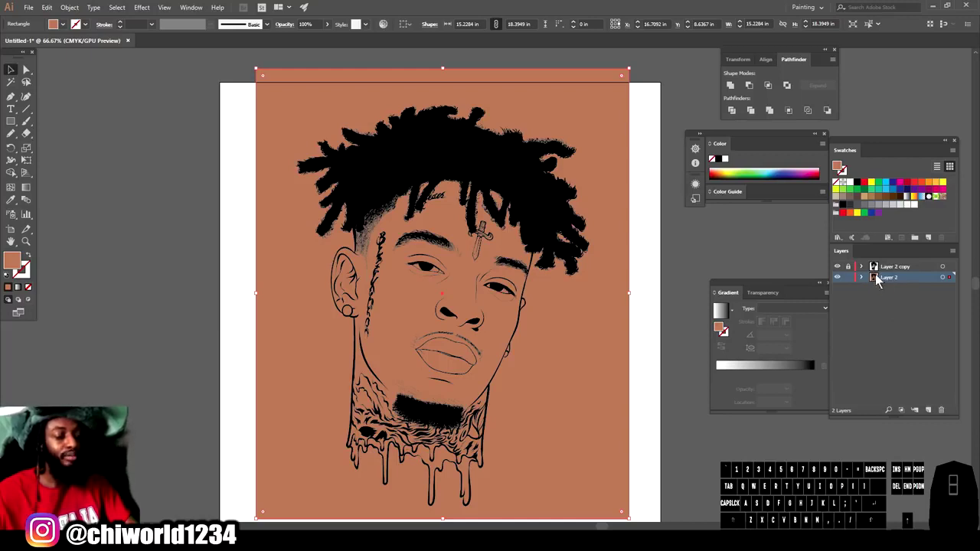
pyautogui.click(192, 99)
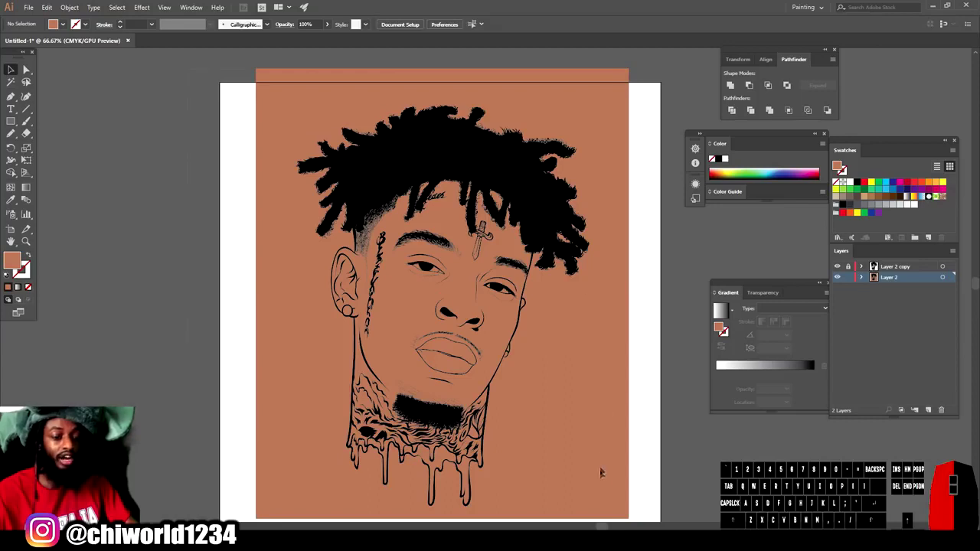
# Step: Select the brown rectangle together with the line art on Layer 2 and apply Pathfinder Merge
pyautogui.hotkey('ctrl', 'a')
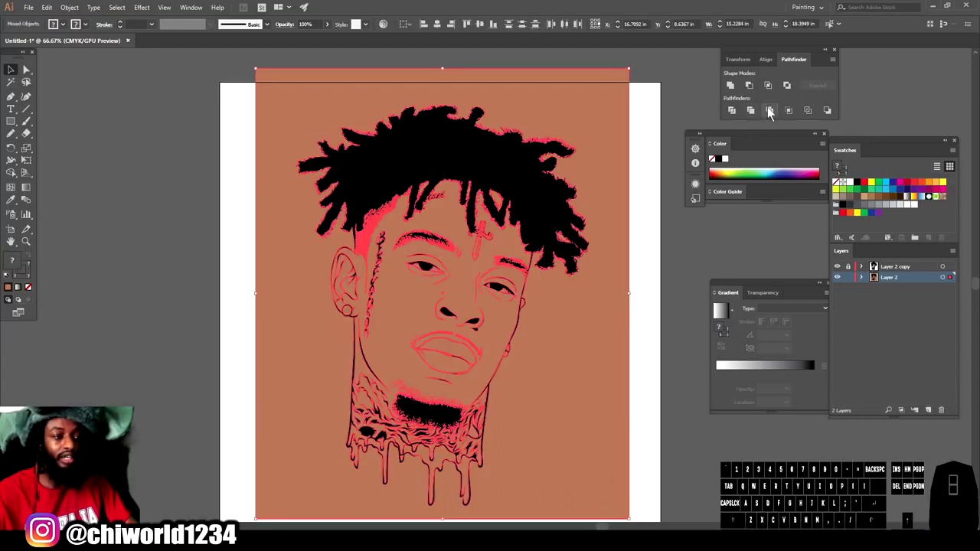
pyautogui.click(769, 111)
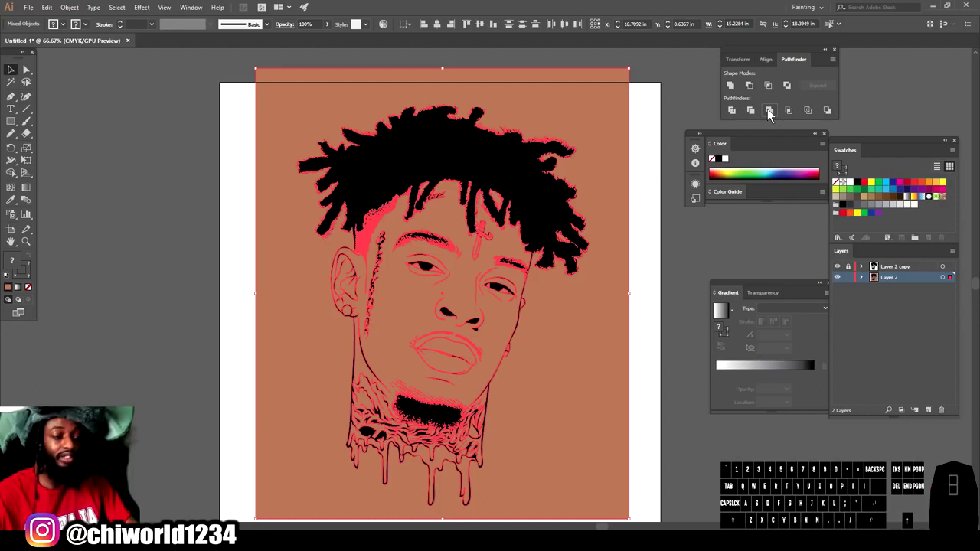
pyautogui.click(769, 112)
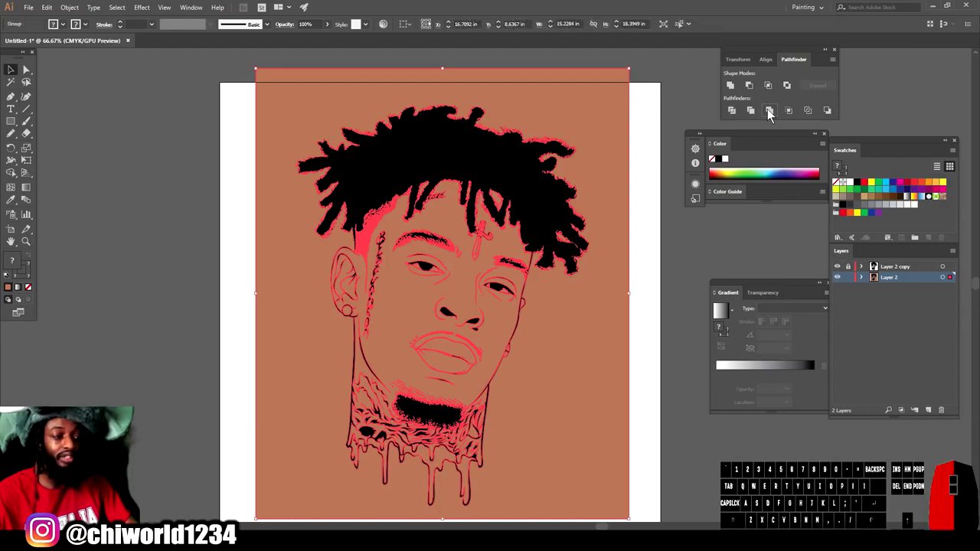
# Step: Isolate the merged group and delete the brown area outside the head, keeping the fill within the face, ears and neck
pyautogui.rightClick(569, 99)
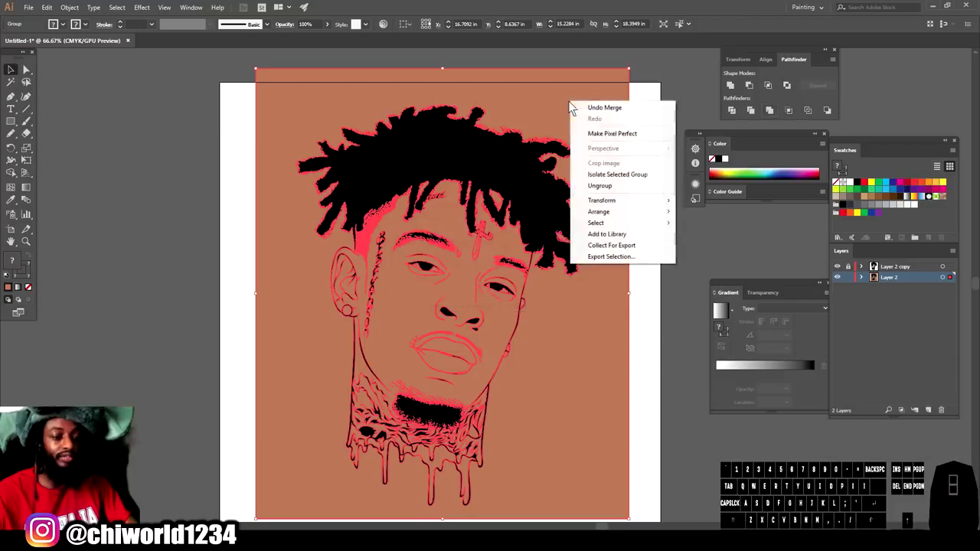
pyautogui.click(614, 175)
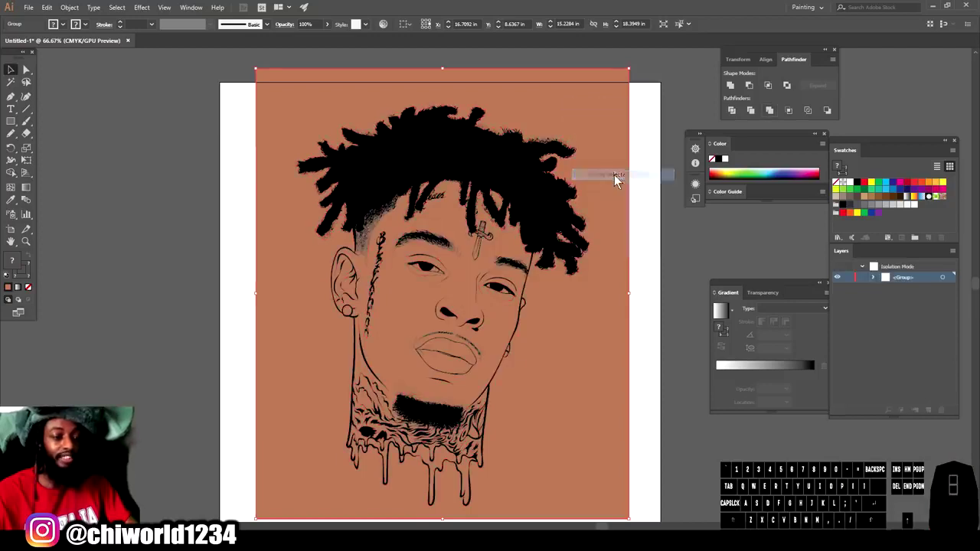
pyautogui.click(564, 97)
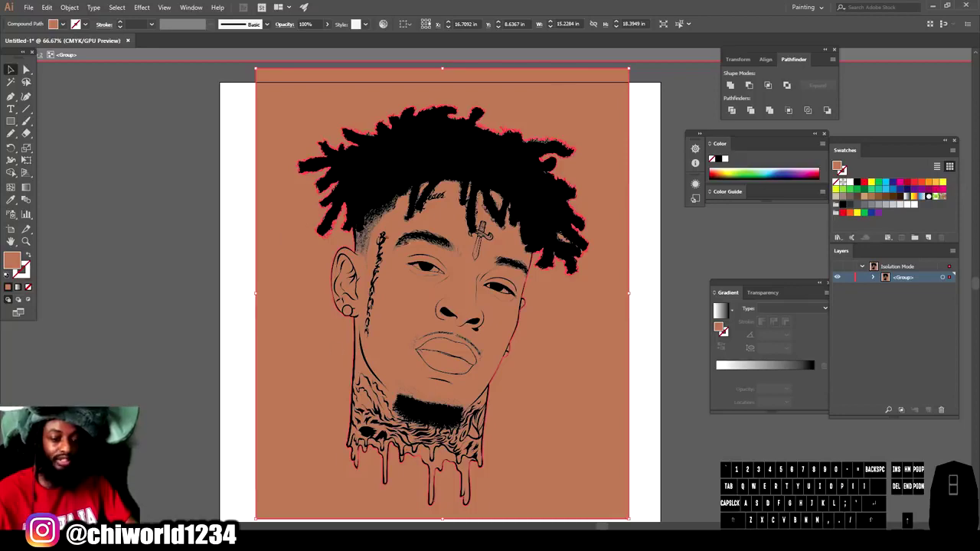
pyautogui.press('Delete')
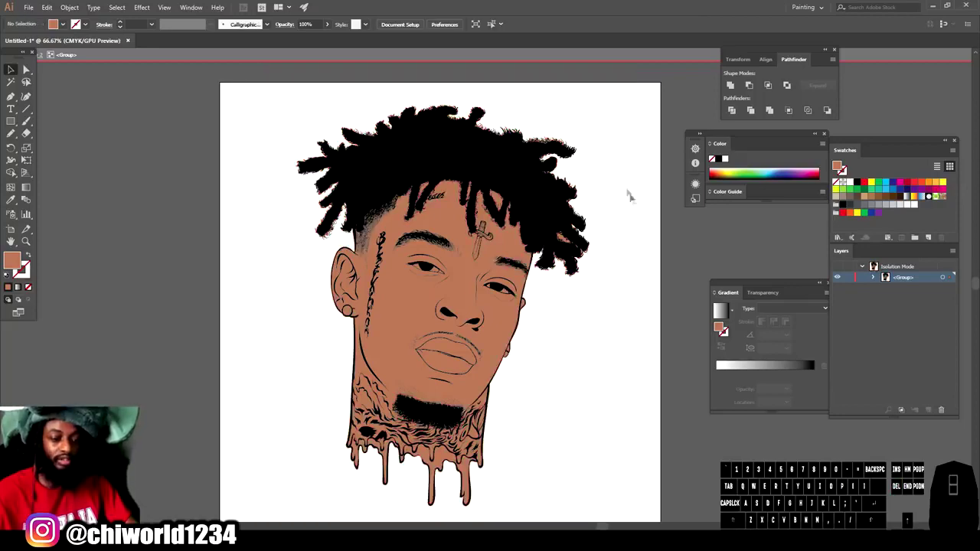
pyautogui.hotkey('ctrl', '-')
pyautogui.hotkey('ctrl', '=')
pyautogui.hotkey('ctrl', '=')
pyautogui.hotkey('ctrl', '=')
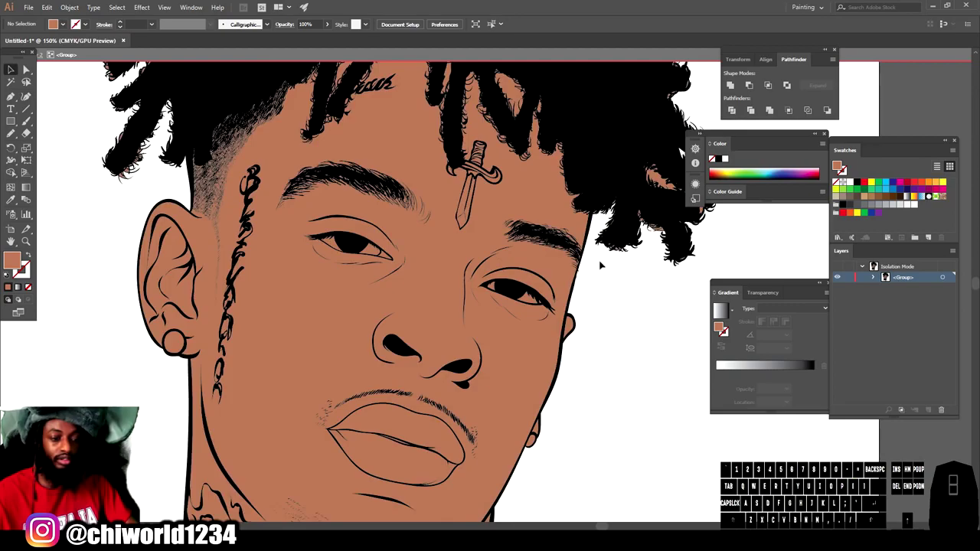
# Step: Examine the dreadlocks on the portrait's right side for leftover brown fragments between and around the hair strands
pyautogui.hotkey('ctrl', '-')
pyautogui.scroll(4, 602, 262)
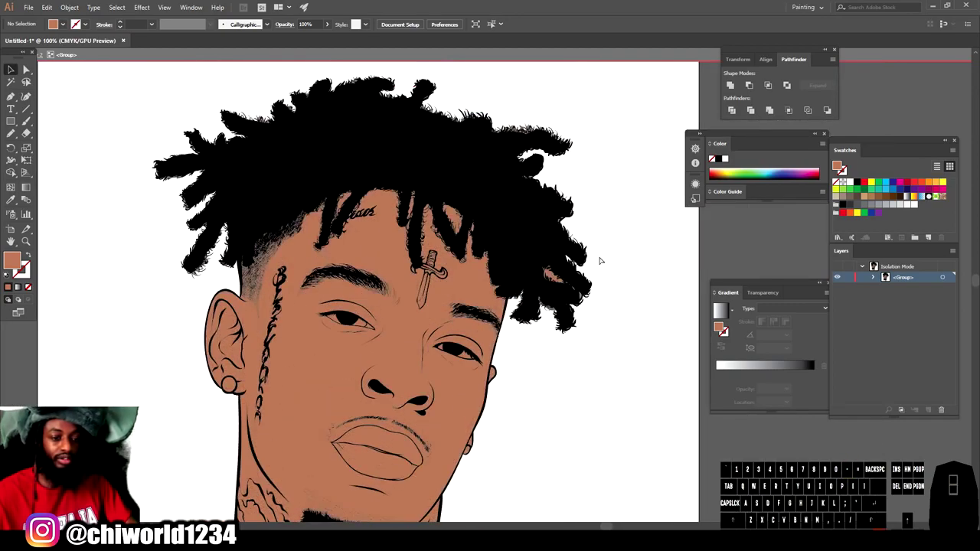
pyautogui.hotkey('ctrl', '=')
pyautogui.hotkey('ctrl', '=')
pyautogui.hotkey('ctrl', '=')
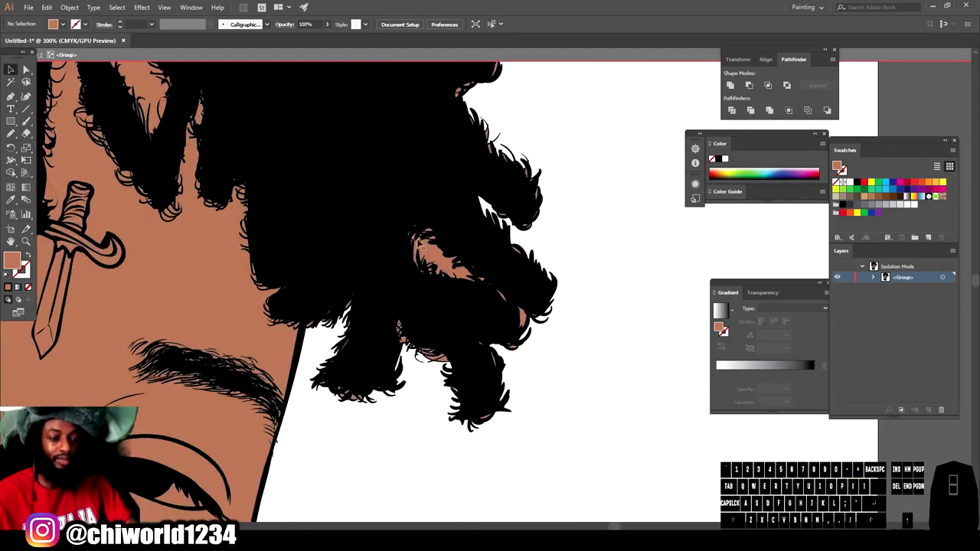
pyautogui.hotkey('ctrl', '=')
pyautogui.hotkey('ctrl', '=')
pyautogui.hotkey('ctrl', '=')
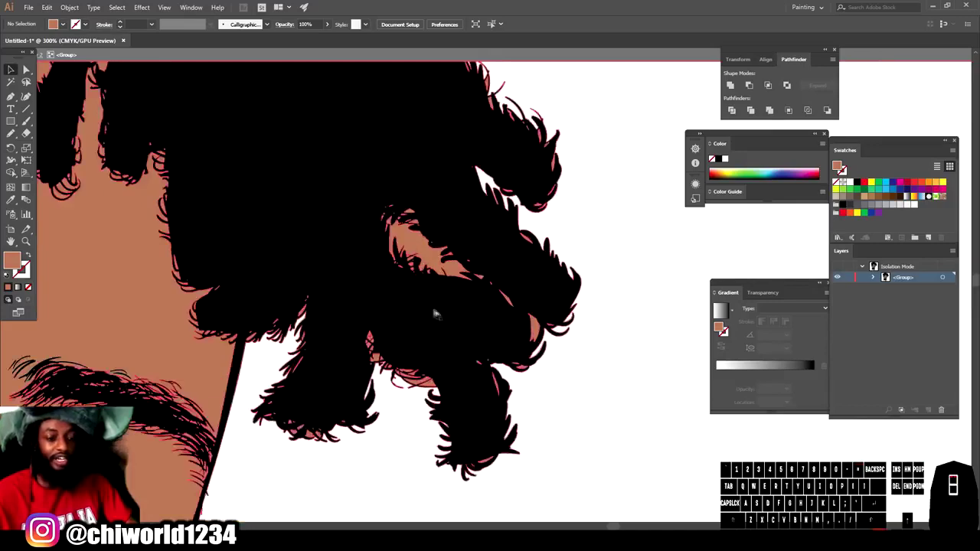
pyautogui.hscroll(-2, 398, 260)
pyautogui.hotkey('ctrl', '=')
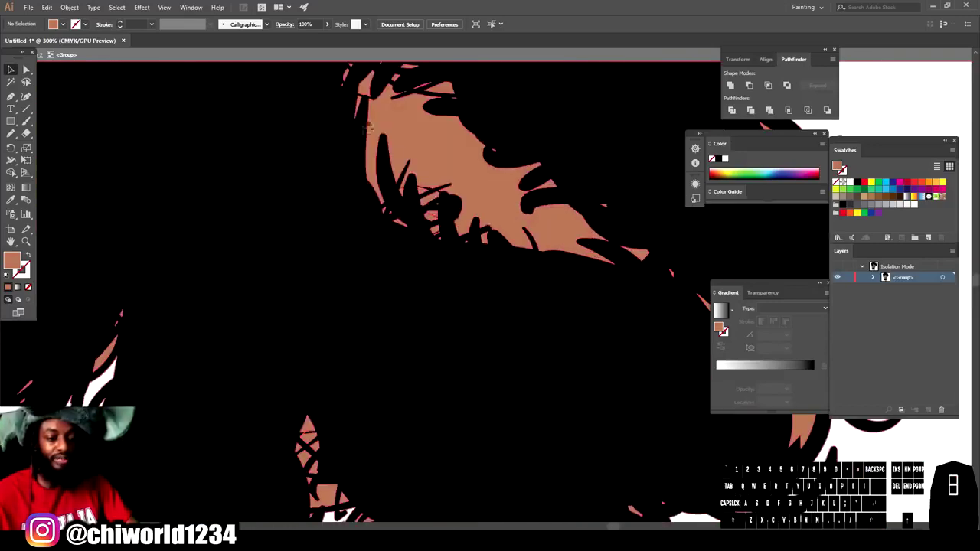
pyautogui.hotkey('ctrl', '-')
pyautogui.hotkey('ctrl', '-')
pyautogui.hotkey('ctrl', '-')
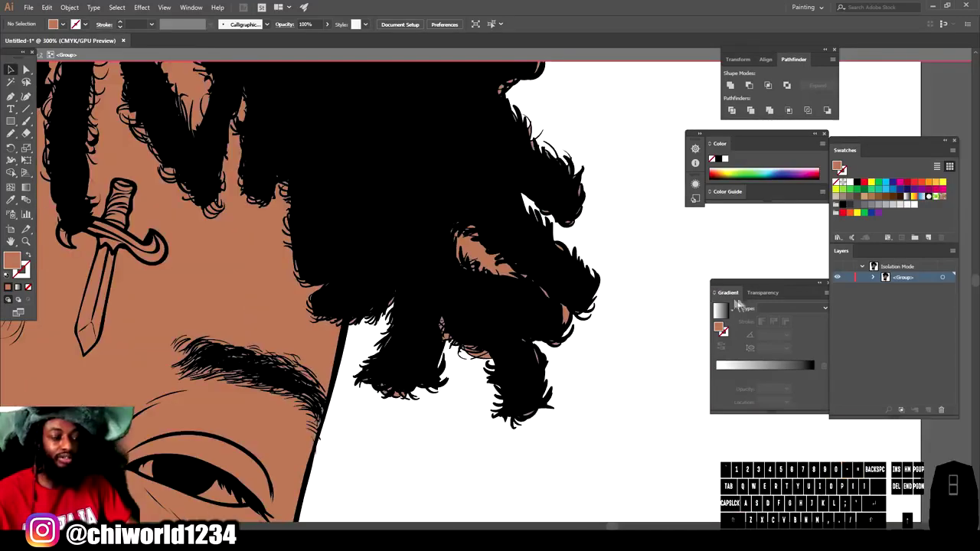
# Step: Leave isolation mode and expand Layer 2 and its group to list the individual paths
pyautogui.press('Escape')
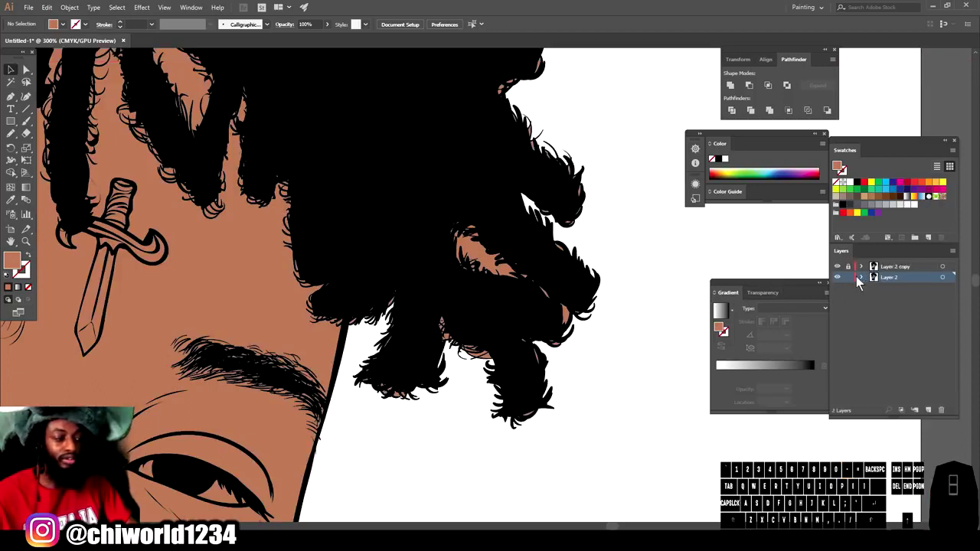
pyautogui.click(861, 277)
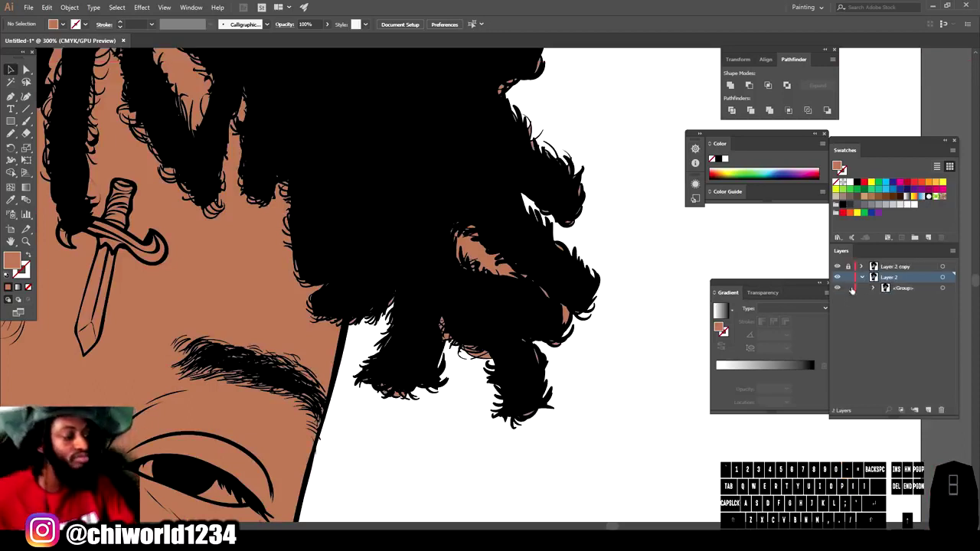
pyautogui.click(873, 288)
# Step: Lock all the black line-art paths in Layer 2's group, leaving the brown paths unlocked, and collapse the layer
pyautogui.scroll(-3, 873, 306)
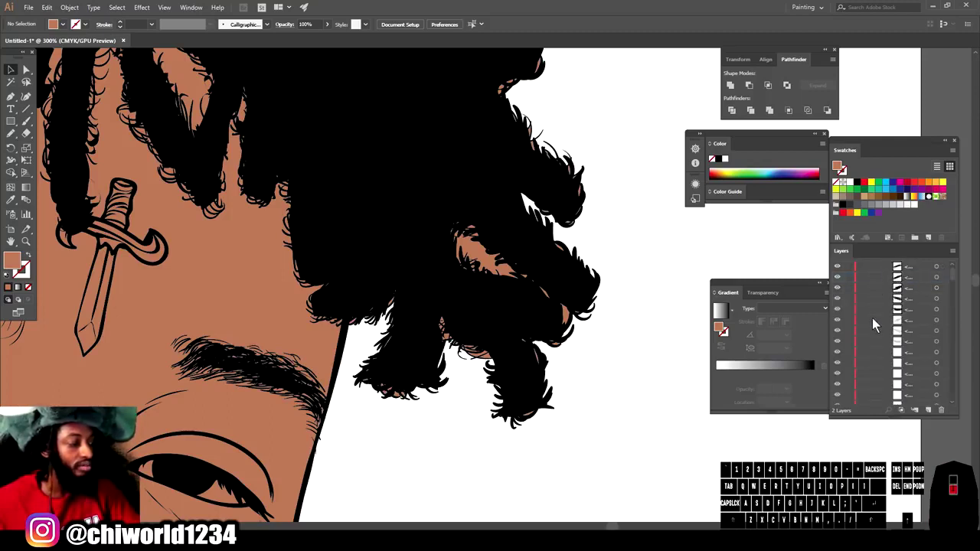
pyautogui.scroll(-12, 871, 317)
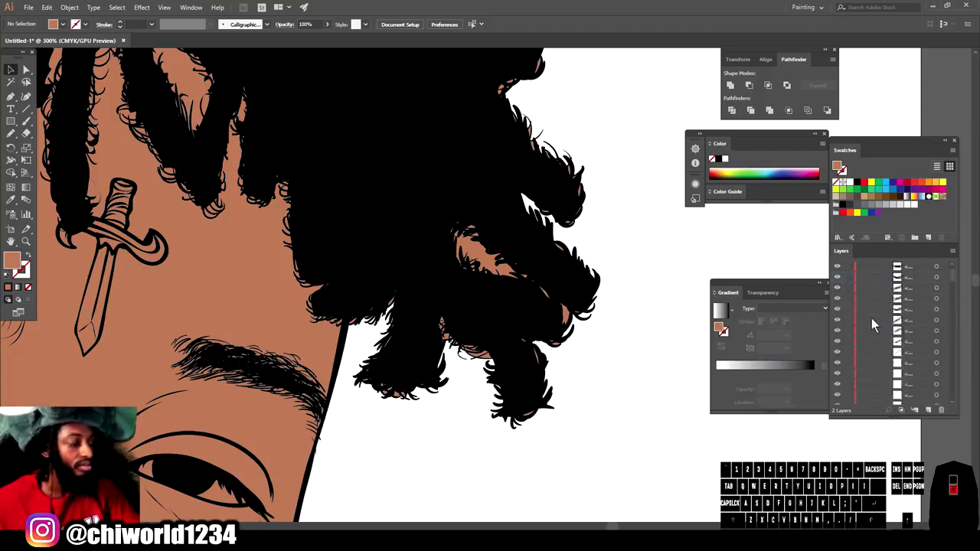
pyautogui.scroll(-10, 871, 318)
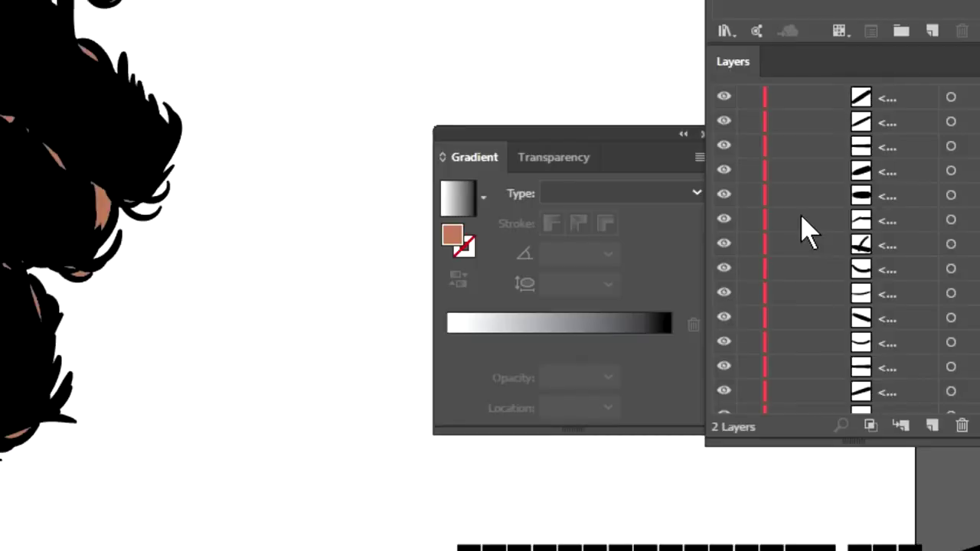
pyautogui.scroll(-10, 808, 230)
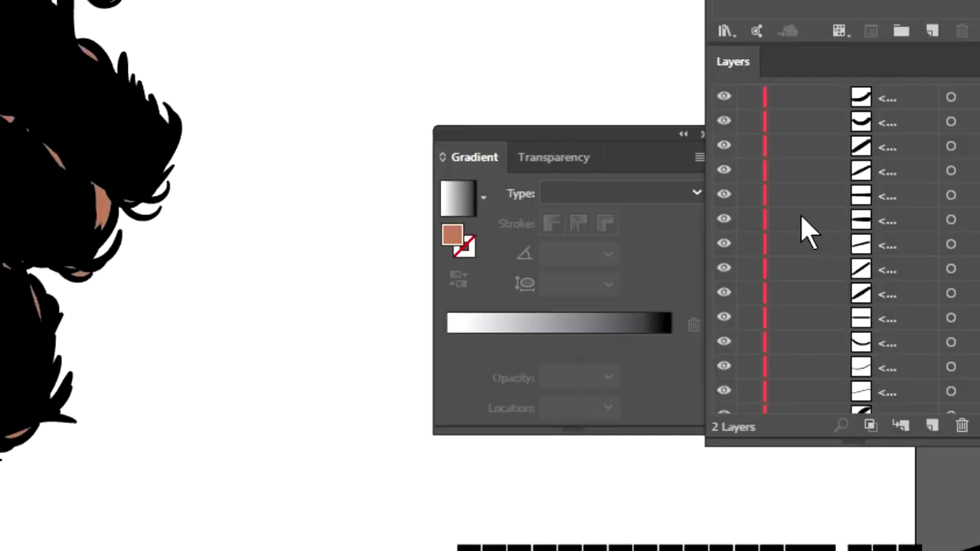
pyautogui.scroll(-10, 804, 230)
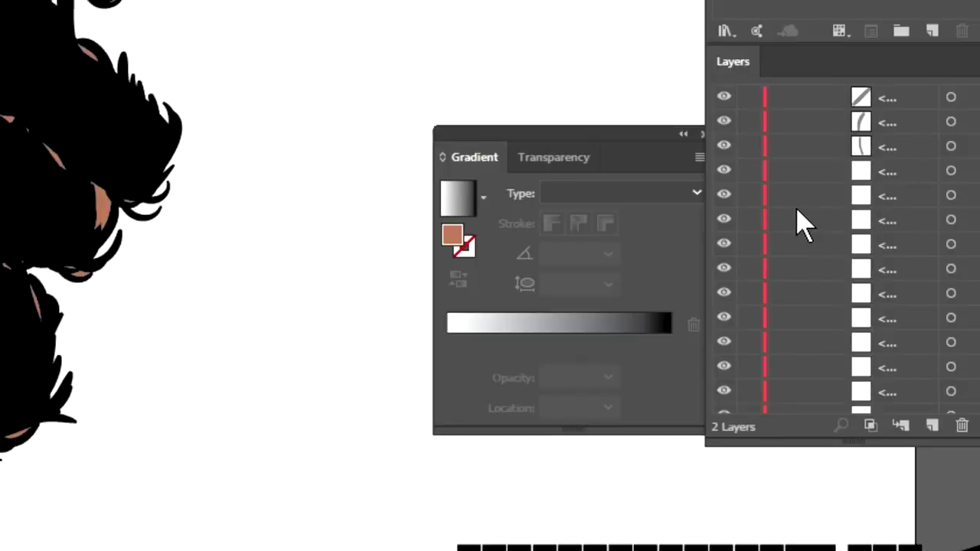
pyautogui.scroll(-10, 834, 205)
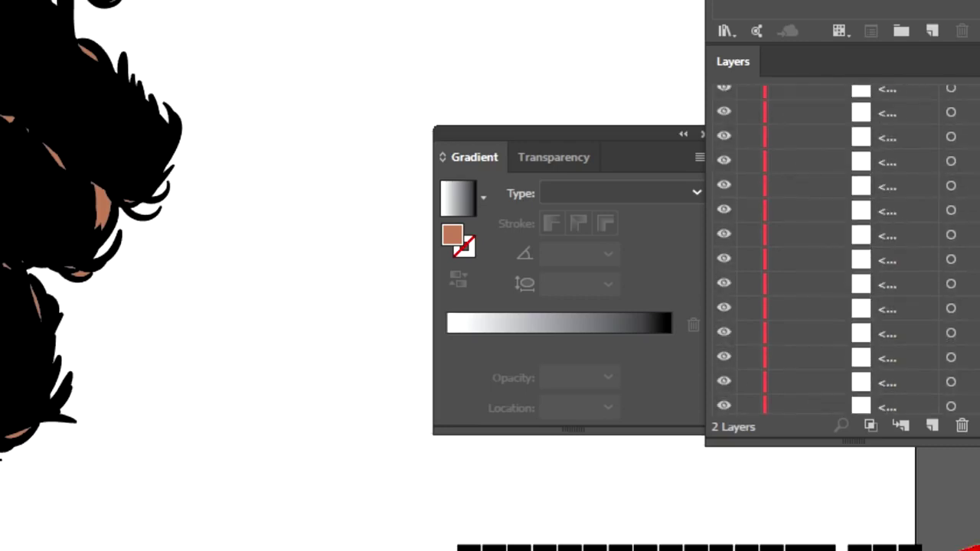
pyautogui.scroll(-10, 842, 249)
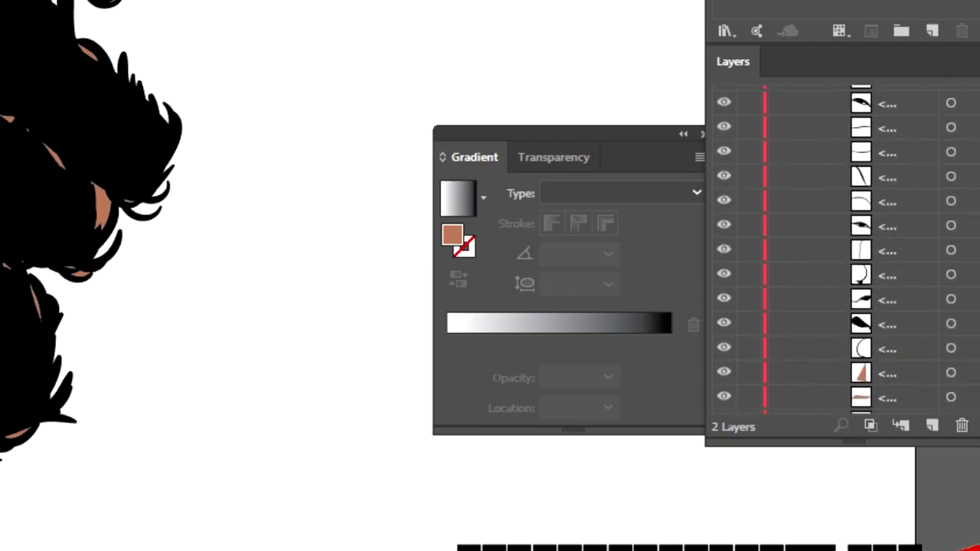
pyautogui.scroll(-10, 842, 249)
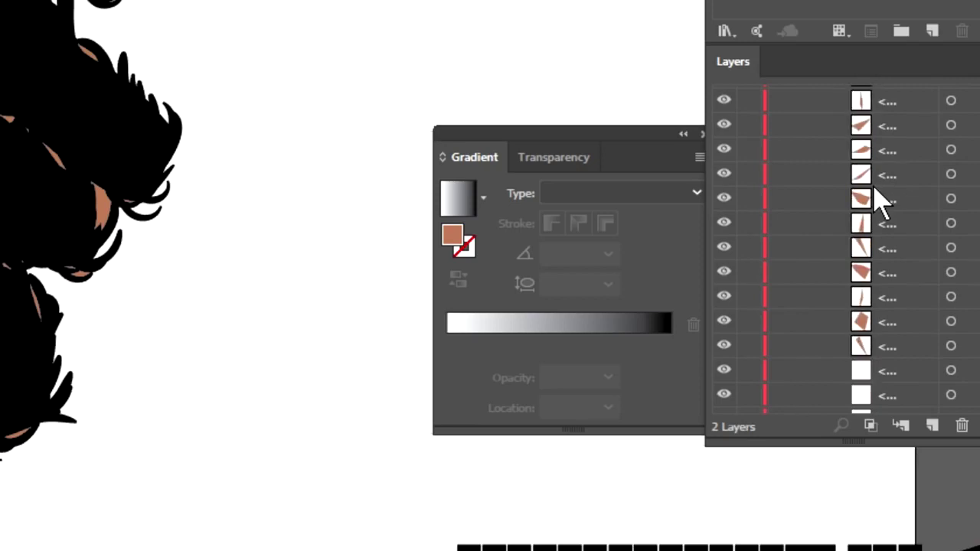
pyautogui.scroll(-10, 881, 203)
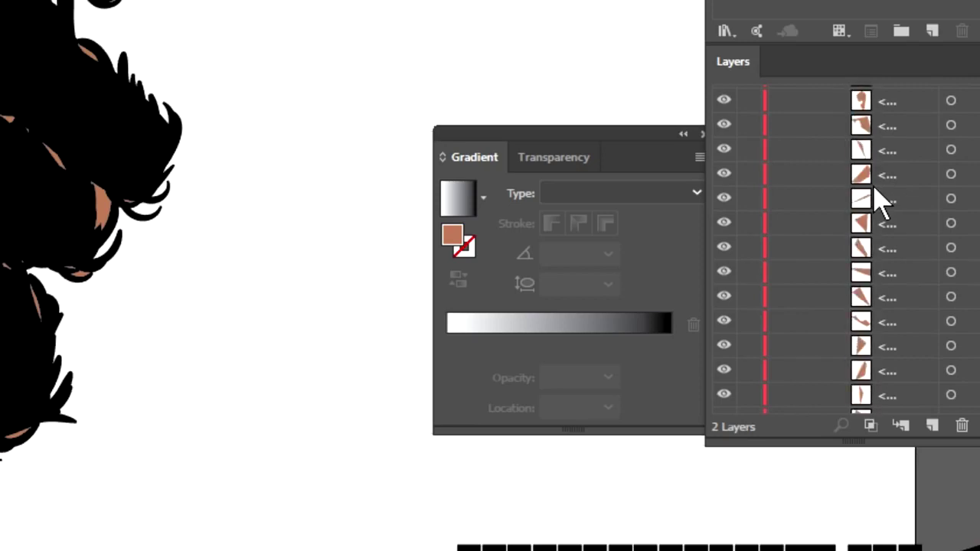
pyautogui.scroll(-10, 881, 203)
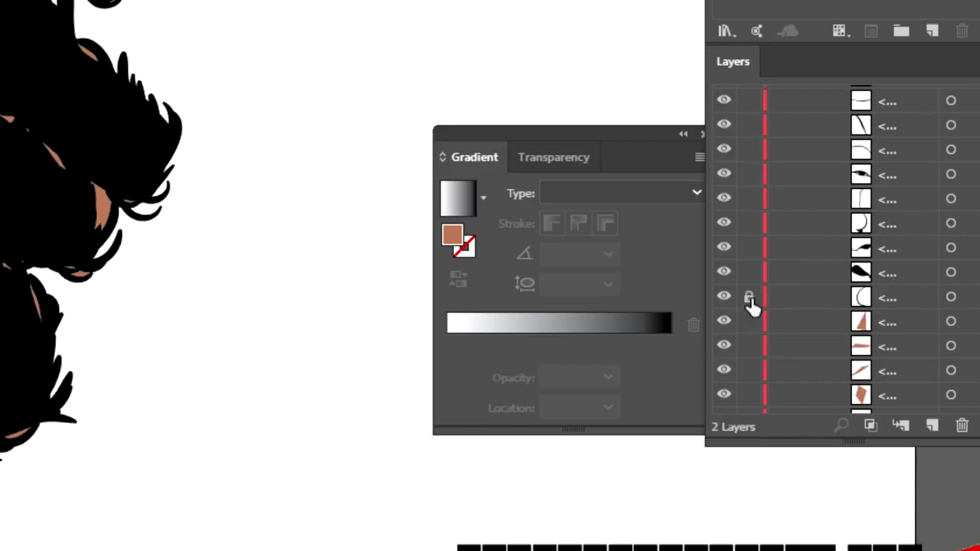
pyautogui.moveTo(752, 304); pyautogui.dragTo(756, 136)
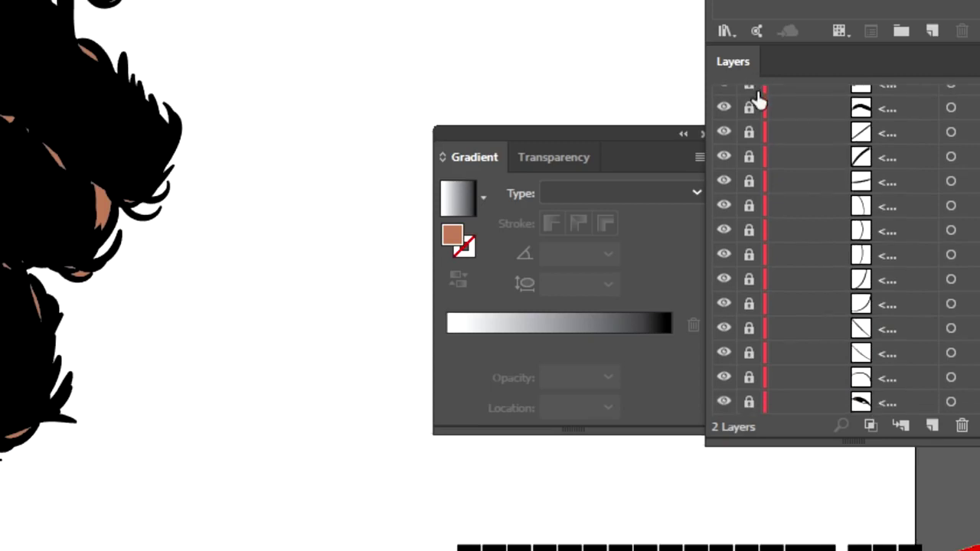
pyautogui.moveTo(758, 90); pyautogui.dragTo(758, 0)
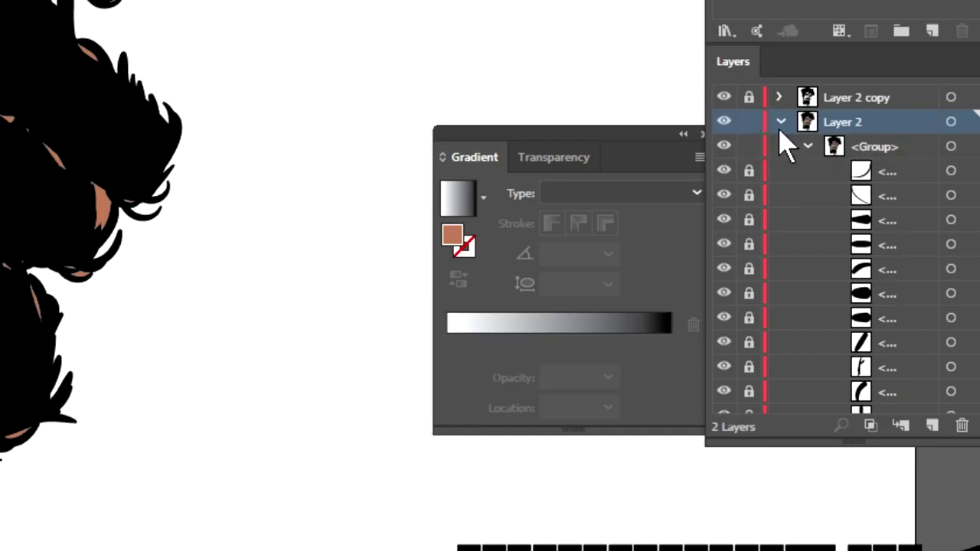
pyautogui.click(781, 122)
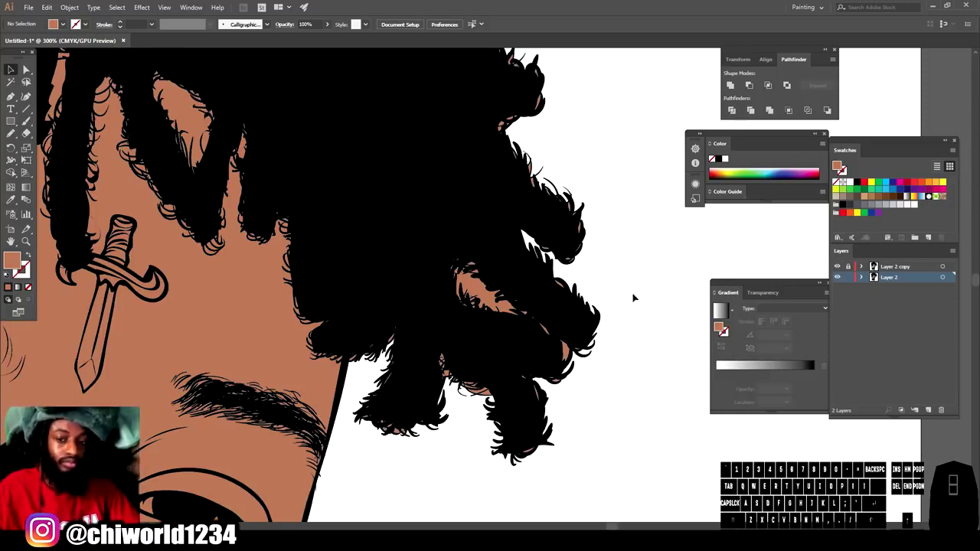
# Step: Use Direct Selection to select and delete the brown fragments among the lower dreadlocks on the portrait's right side
pyautogui.click(26, 70)
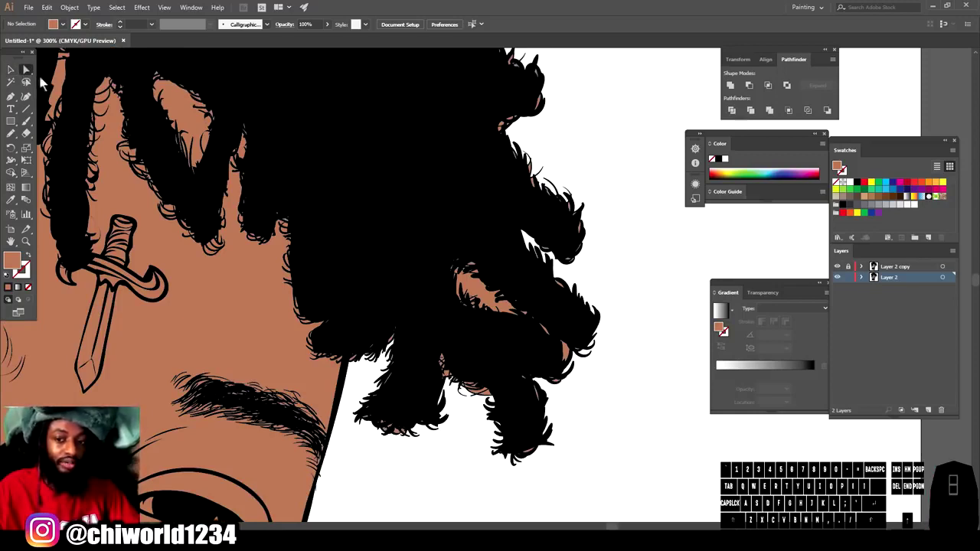
pyautogui.click(519, 349)
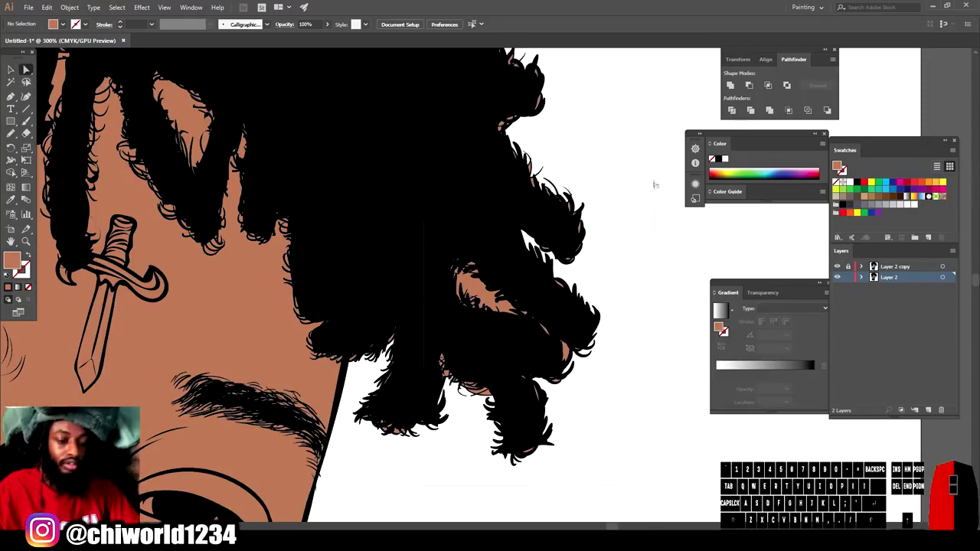
pyautogui.moveTo(656, 192); pyautogui.dragTo(647, 177)
pyautogui.press('Delete')
pyautogui.scroll(3, 360, 203)
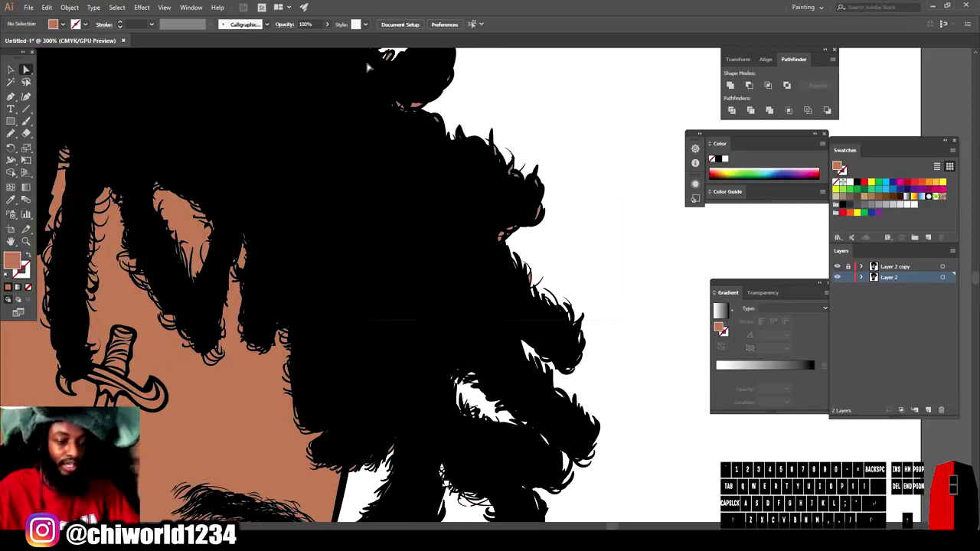
# Step: Select and delete the brown fragments along the edges of the upper dreadlocks on the portrait's right side
pyautogui.moveTo(369, 61); pyautogui.dragTo(369, 61)
pyautogui.scroll(4, 530, 234)
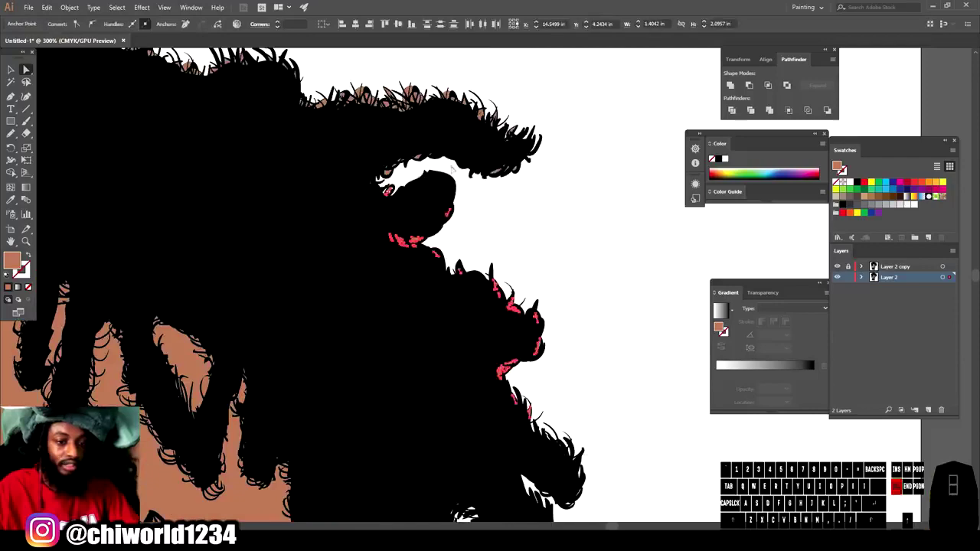
pyautogui.press('Delete')
pyautogui.scroll(2, 536, 253)
pyautogui.moveTo(175, 82); pyautogui.dragTo(179, 70)
pyautogui.press('Delete')
# Step: Remove the brown fragments caught between the hair strands along the top of the head
pyautogui.scroll(4, 245, 154)
pyautogui.scroll(2, 158, 147)
pyautogui.click(158, 147)
pyautogui.hotkey('ctrl', '-')
pyautogui.hscroll(-10, 203, 163)
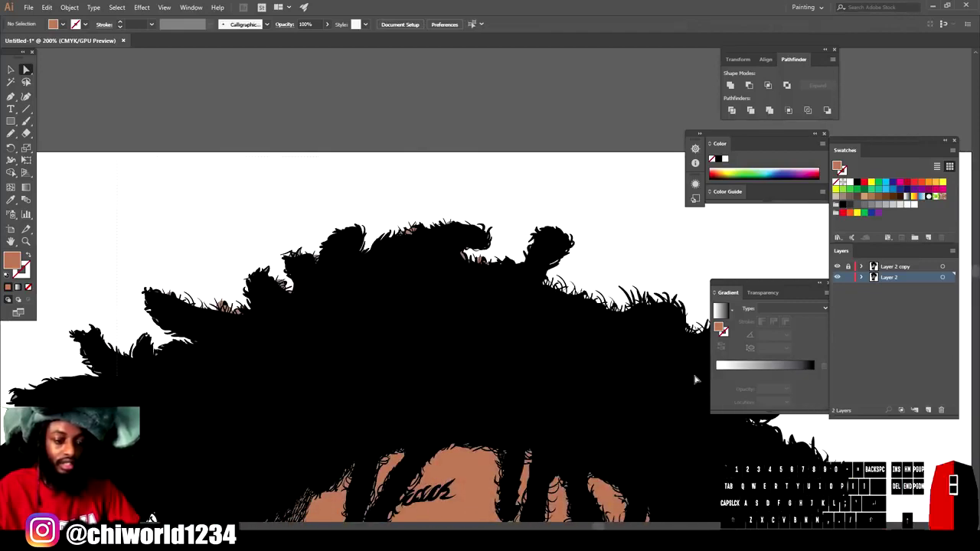
pyautogui.click(693, 377)
pyautogui.hotkey('ctrl', 'shift', 'a')
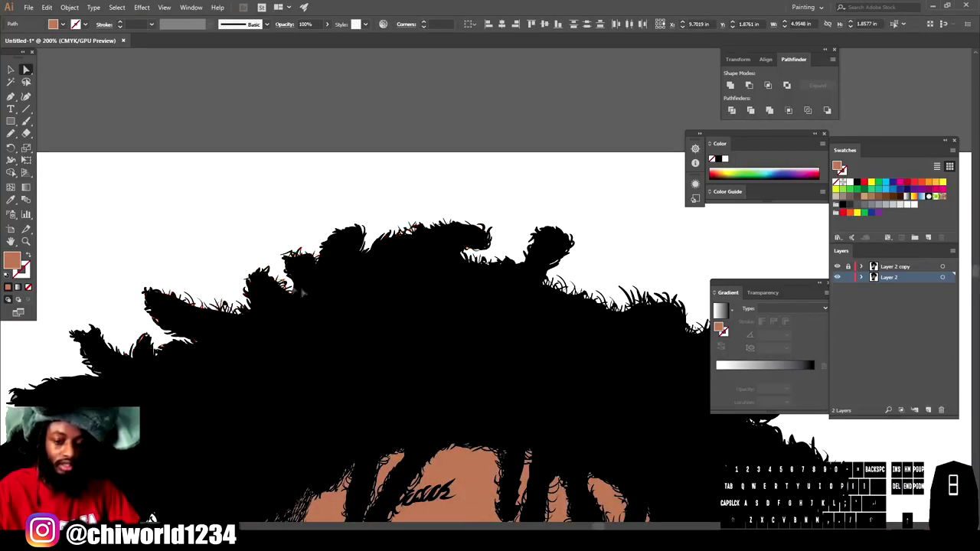
pyautogui.scroll(-6, 214, 331)
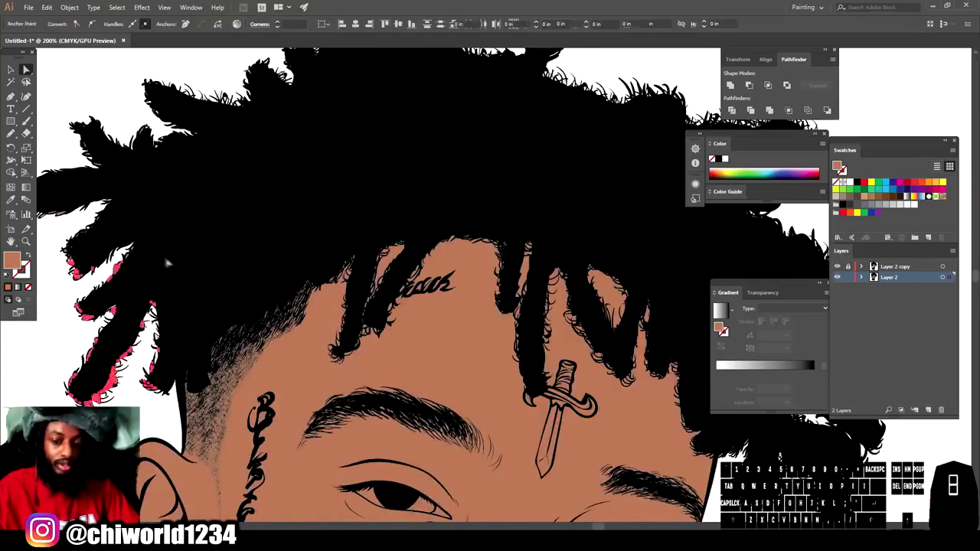
# Step: Clear the remaining brown fragments around the dreadlocks on the portrait's left side
pyautogui.scroll(4, 84, 310)
pyautogui.scroll(1, 59, 319)
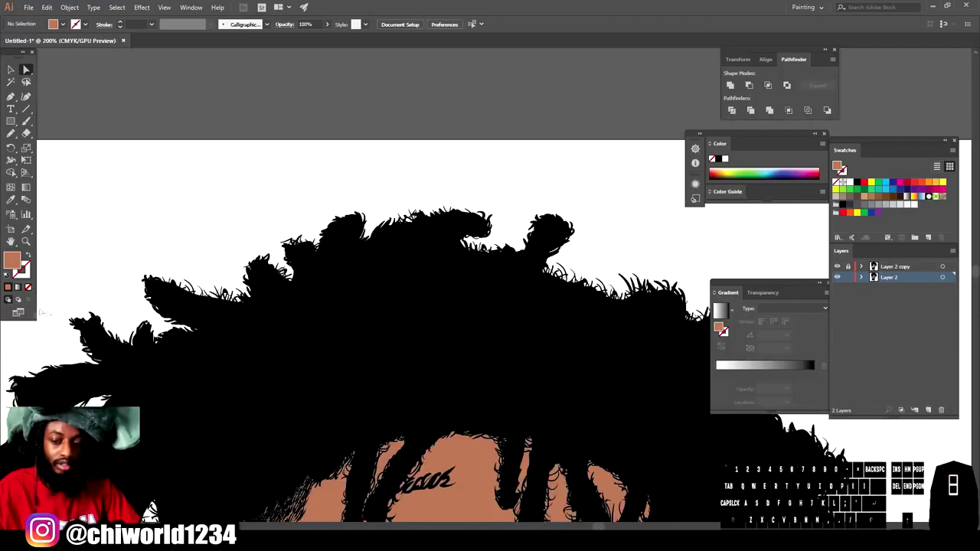
pyautogui.moveTo(11, 365); pyautogui.dragTo(84, 428)
pyautogui.moveTo(215, 502); pyautogui.dragTo(205, 514)
pyautogui.moveTo(62, 294); pyautogui.dragTo(220, 419)
pyautogui.press('Delete')
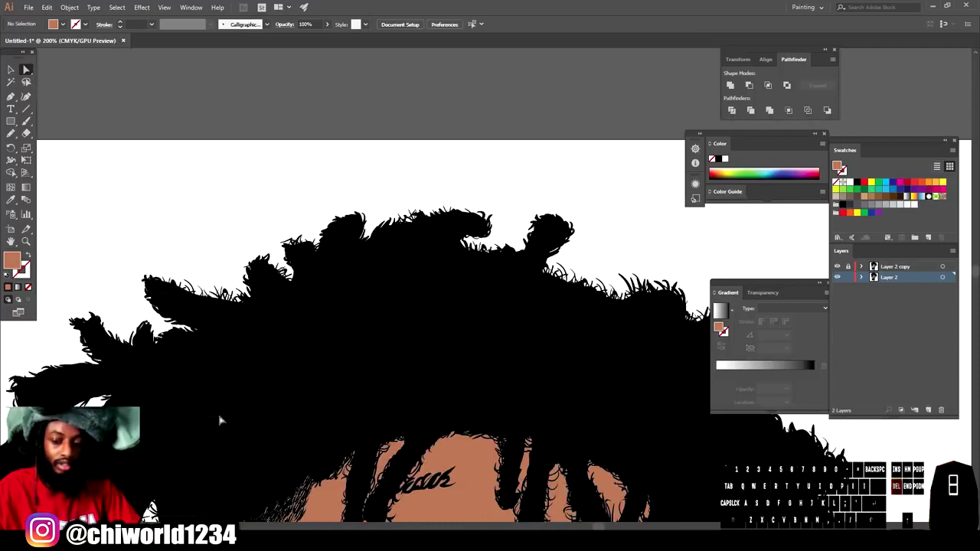
pyautogui.moveTo(106, 273); pyautogui.dragTo(289, 391)
pyautogui.scroll(-5, 291, 391)
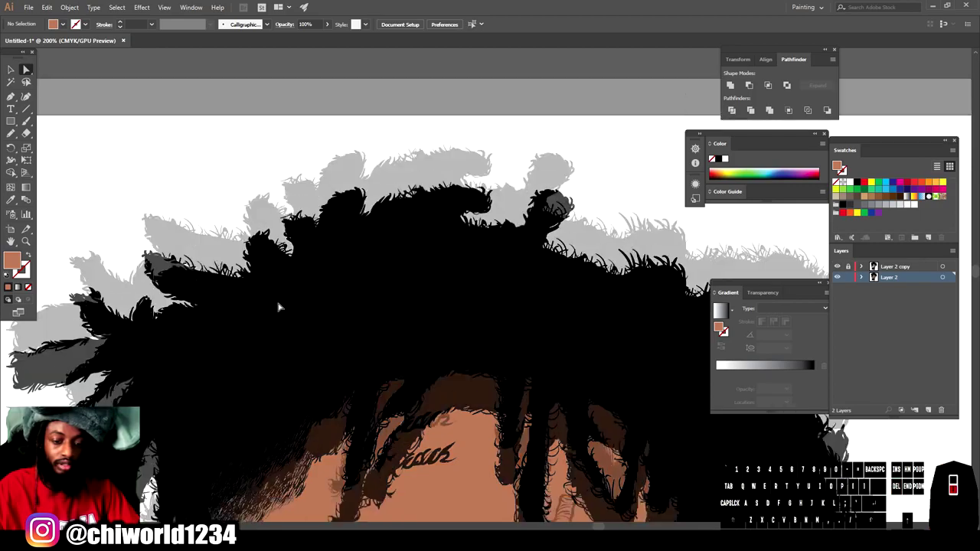
# Step: Check the hair edges on both sides and delete the brown fragments left at the lower right dreadlock tips
pyautogui.hotkey('ctrl', '-')
pyautogui.hscroll(-6, 56, 353)
pyautogui.hotkey('ctrl', '=')
pyautogui.hotkey('ctrl', '=')
pyautogui.hscroll(-1, 59, 345)
pyautogui.hotkey('ctrl', '-')
pyautogui.hotkey('ctrl', '-')
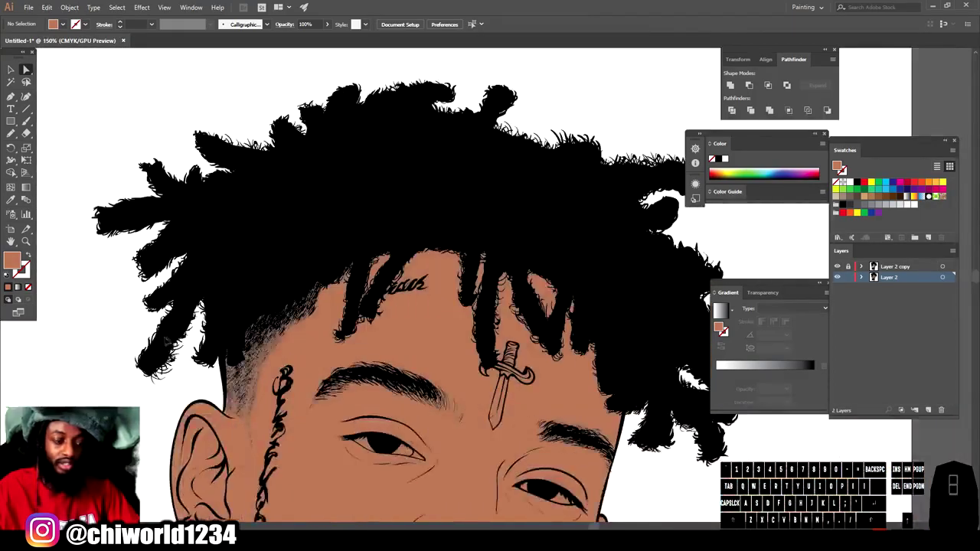
pyautogui.hscroll(6, 59, 344)
pyautogui.scroll(-7, 332, 324)
pyautogui.hotkey('ctrl', '=')
pyautogui.hotkey('ctrl', '=')
pyautogui.scroll(5, 332, 323)
pyautogui.moveTo(419, 402); pyautogui.dragTo(298, 229)
pyautogui.press('Delete')
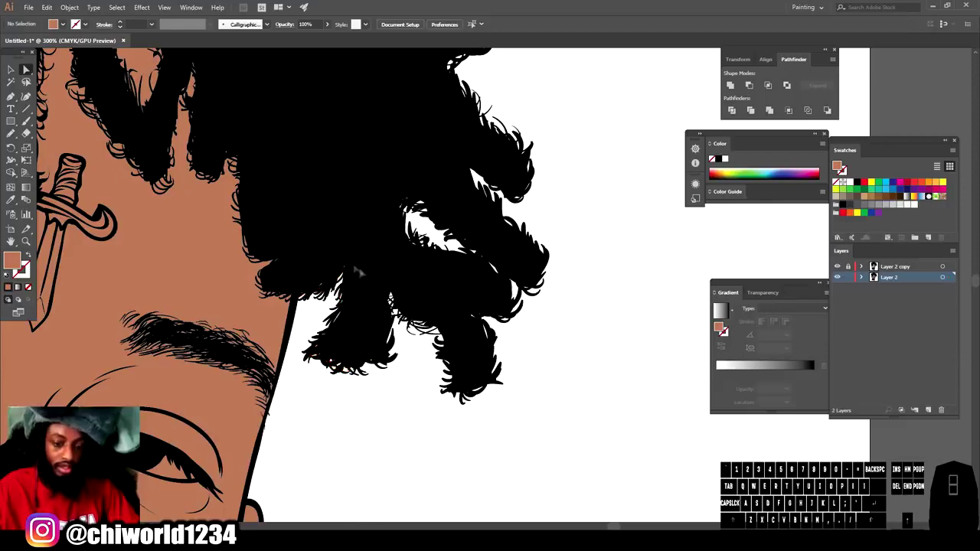
# Step: Review the whole portrait for stray brown outside the skin areas and switch back to the Selection tool
pyautogui.hotkey('ctrl', '-')
pyautogui.hotkey('ctrl', '-')
pyautogui.hotkey('ctrl', '-')
pyautogui.hotkey('ctrl', '-')
pyautogui.hotkey('ctrl', '-')
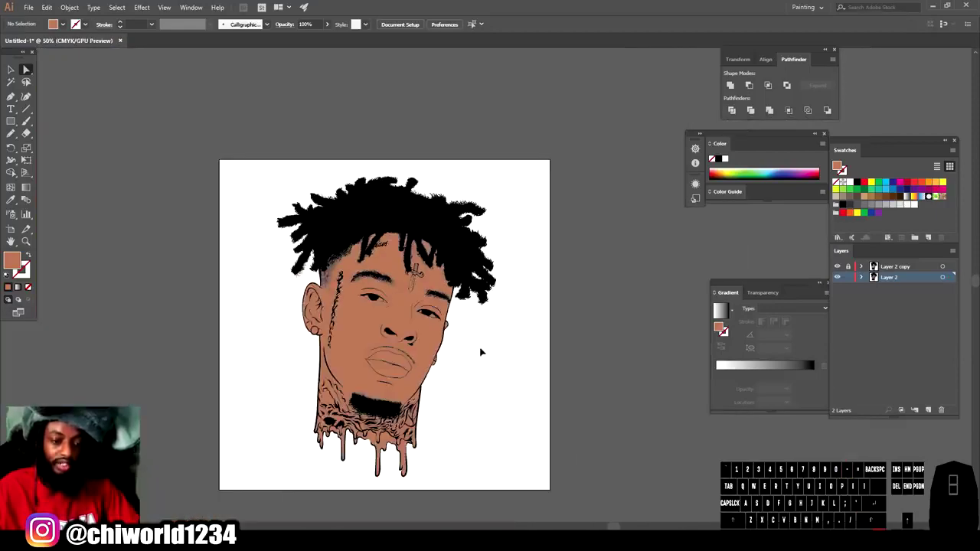
pyautogui.hotkey('ctrl', '=')
pyautogui.hotkey('ctrl', '=')
pyautogui.scroll(-3, 587, 321)
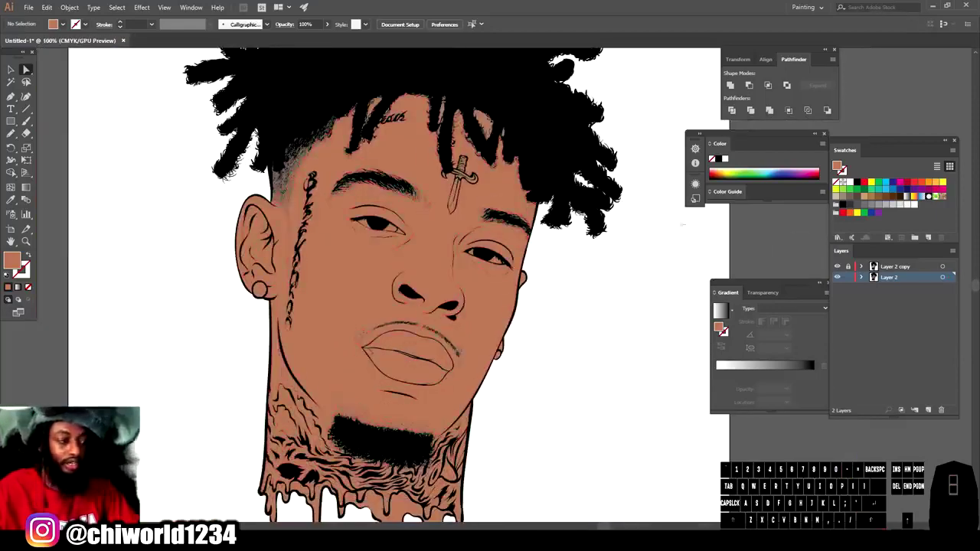
pyautogui.click(10, 69)
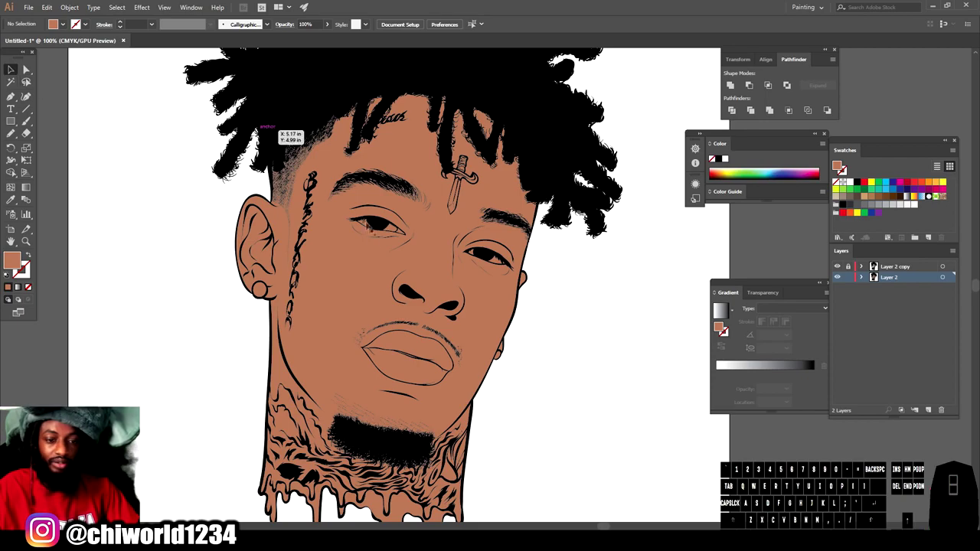
# Step: Isolate the brown skin fill group on Layer 2 for editing its individual shapes around the eyes
pyautogui.hotkey('ctrl', '=')
pyautogui.hotkey('ctrl', '=')
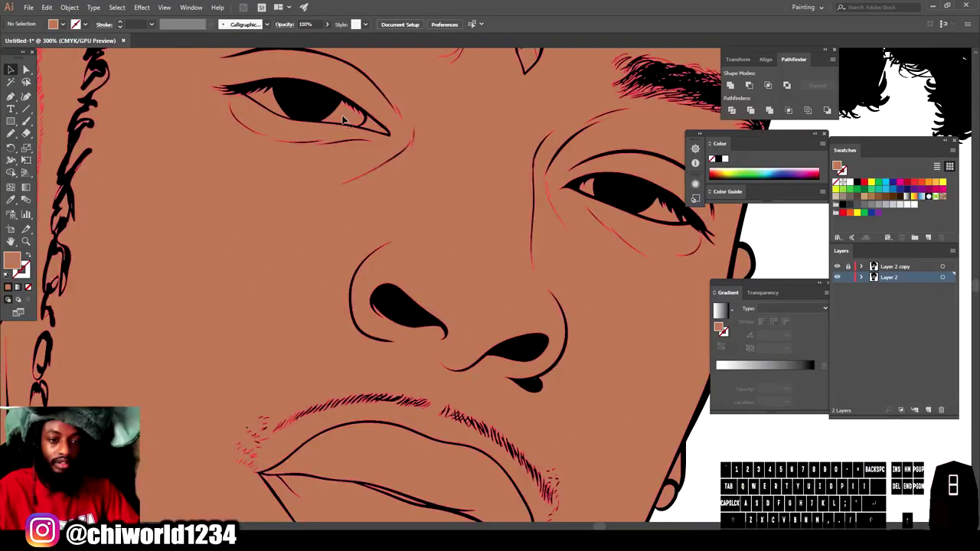
pyautogui.click(343, 119)
pyautogui.rightClick(343, 119)
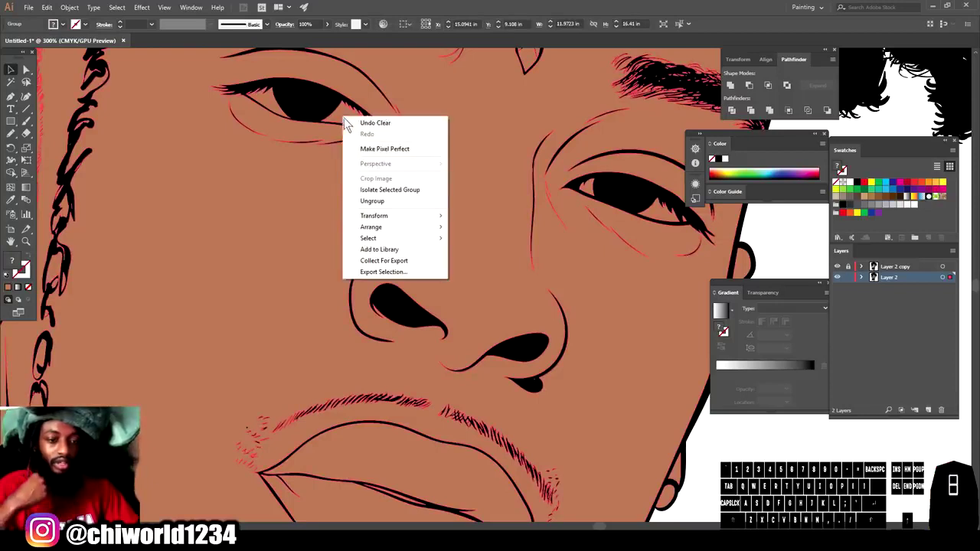
pyautogui.click(389, 189)
# Step: Fill the visible eyeball areas on both sides of each iris with white and deselect them
pyautogui.click(339, 116)
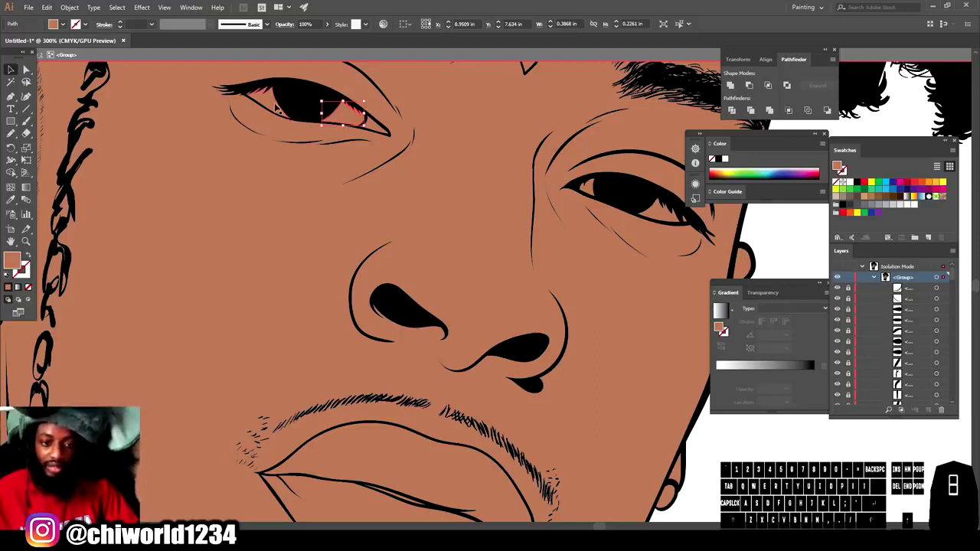
pyautogui.keyDown('shift'); pyautogui.click(263, 102); pyautogui.keyUp('shift')
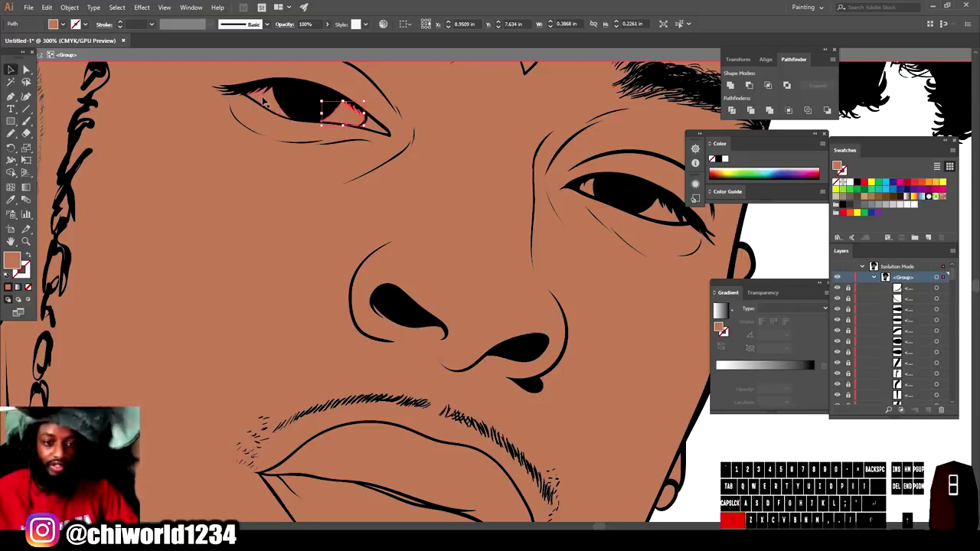
pyautogui.keyDown('shift'); pyautogui.click(588, 187); pyautogui.keyUp('shift')
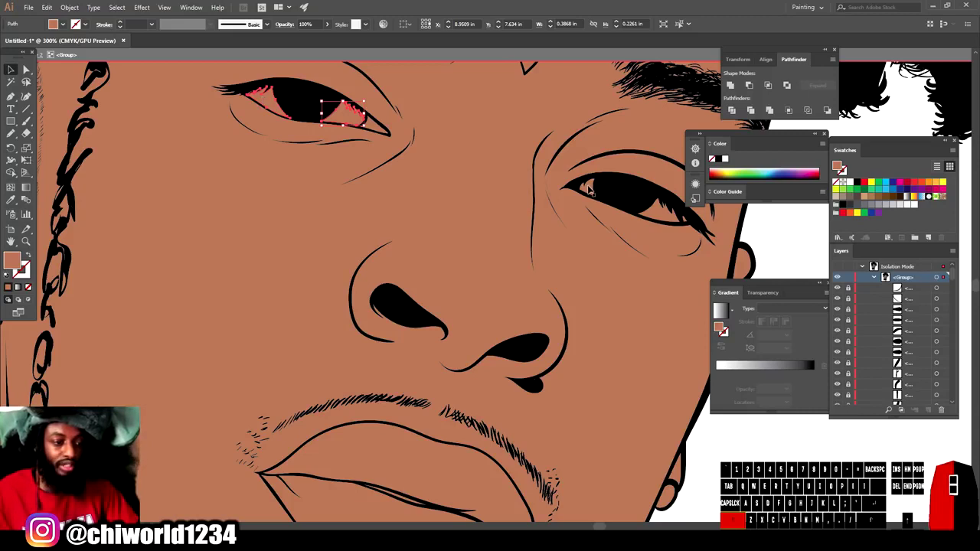
pyautogui.keyDown('shift'); pyautogui.click(660, 218); pyautogui.keyUp('shift')
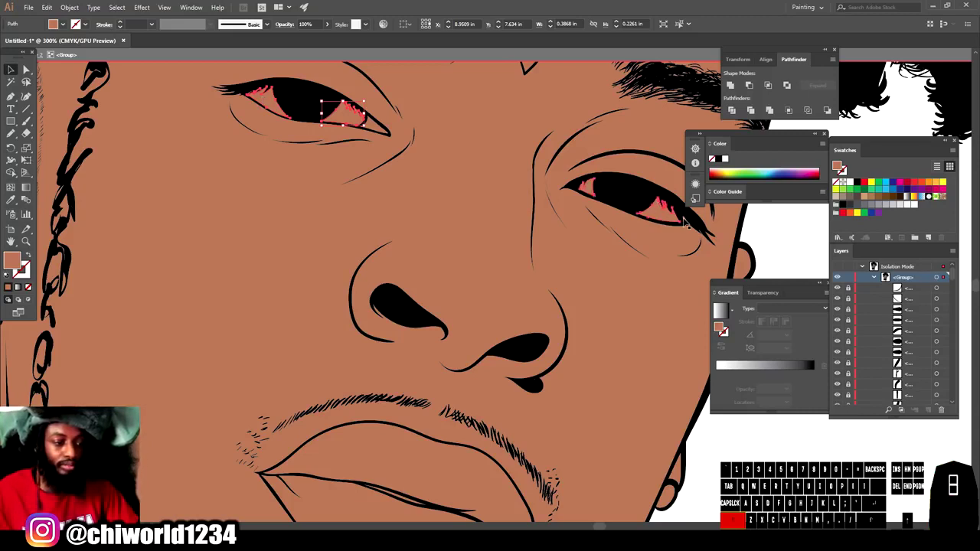
pyautogui.keyDown('shift'); pyautogui.click(685, 222); pyautogui.keyUp('shift')
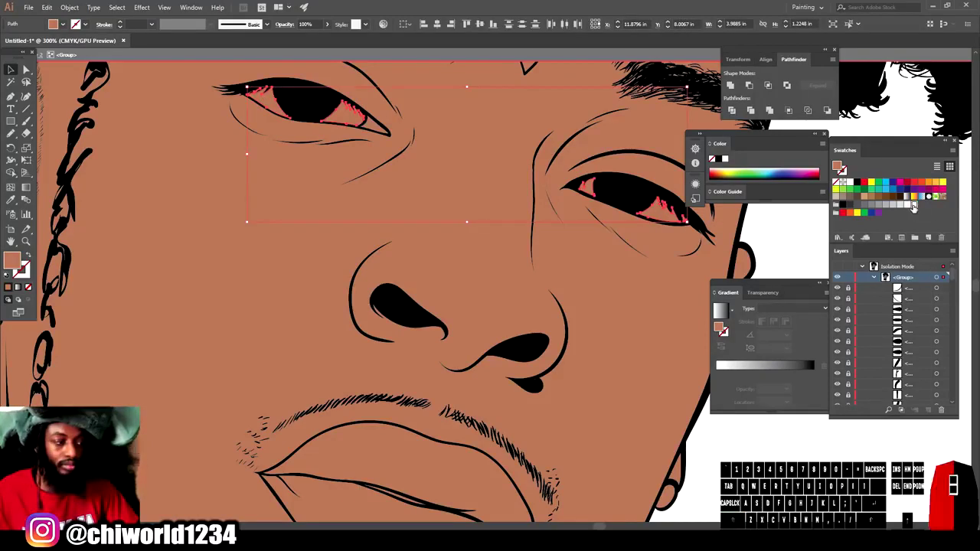
pyautogui.click(913, 205)
pyautogui.hotkey('ctrl', 'shift', 'a')
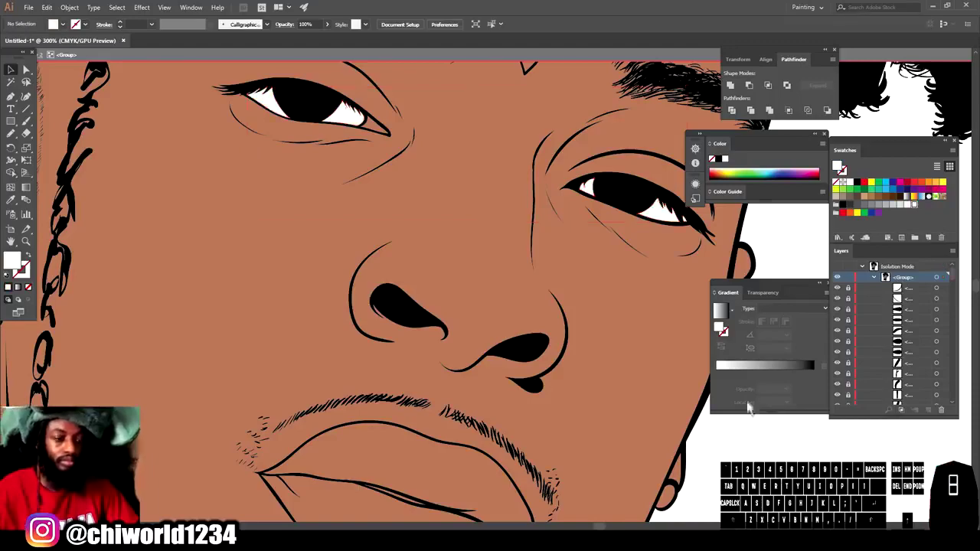
# Step: Fill the round stud earrings in both ears with a light gray swatch and deselect them
pyautogui.hotkey('ctrl', '-')
pyautogui.hotkey('ctrl', '-')
pyautogui.hotkey('ctrl', '-')
pyautogui.hotkey('ctrl', '-')
pyautogui.hotkey('ctrl', '+')
pyautogui.hotkey('ctrl', '+')
pyautogui.hotkey('ctrl', '+')
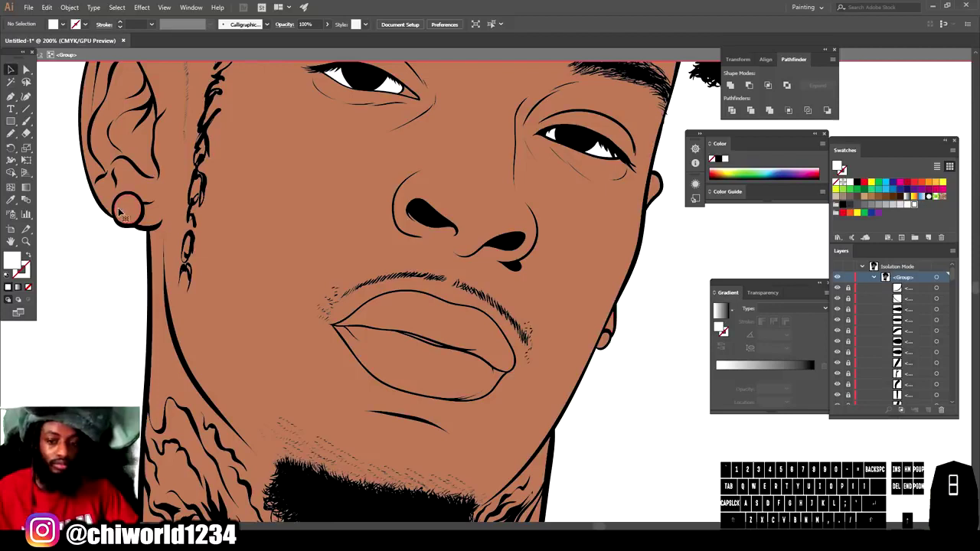
pyautogui.click(121, 215)
pyautogui.keyDown('shift'); pyautogui.click(605, 338); pyautogui.keyUp('shift')
pyautogui.click(900, 205)
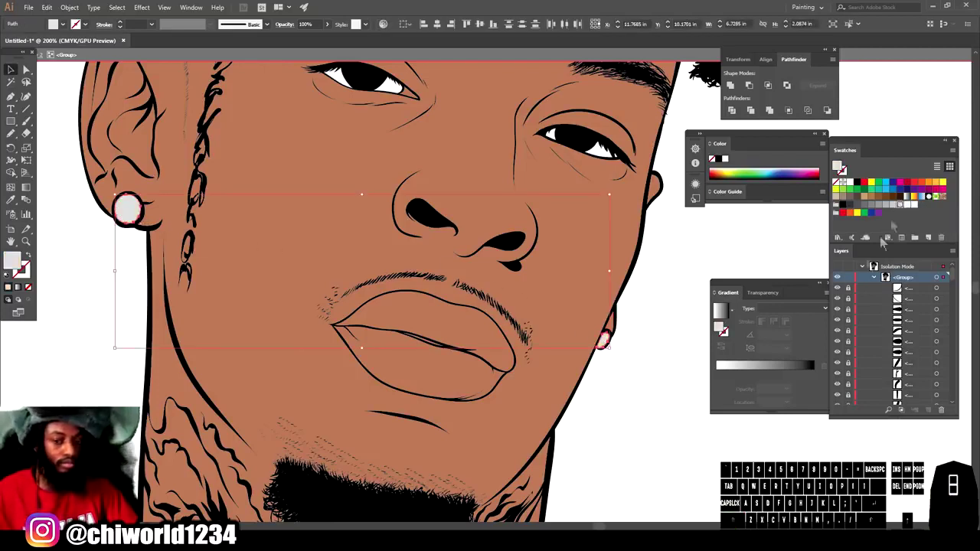
pyautogui.click(664, 428)
# Step: Recolor the drip shapes beneath the neck with a very dark maroon, about hue 2° and saturation 86%
pyautogui.scroll(-10, 503, 317)
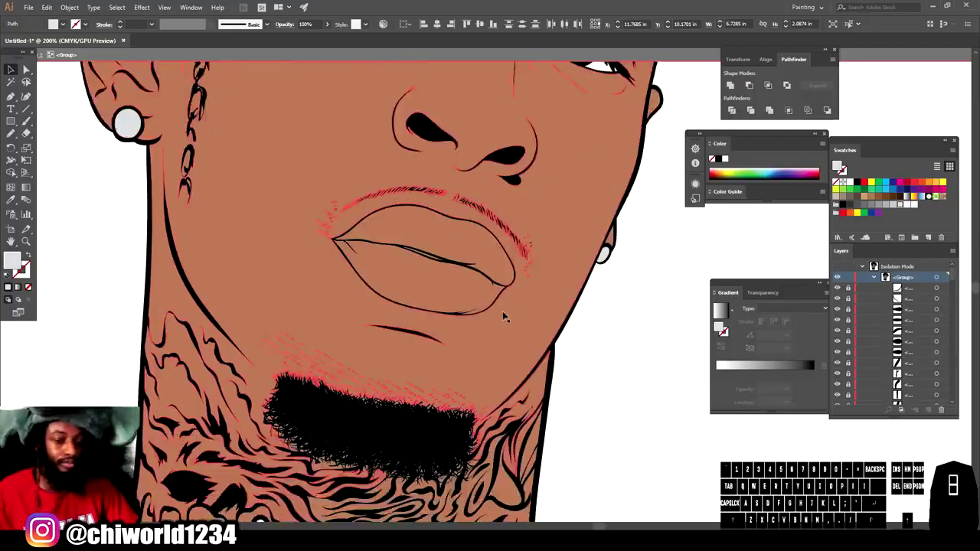
pyautogui.scroll(-3, 396, 383)
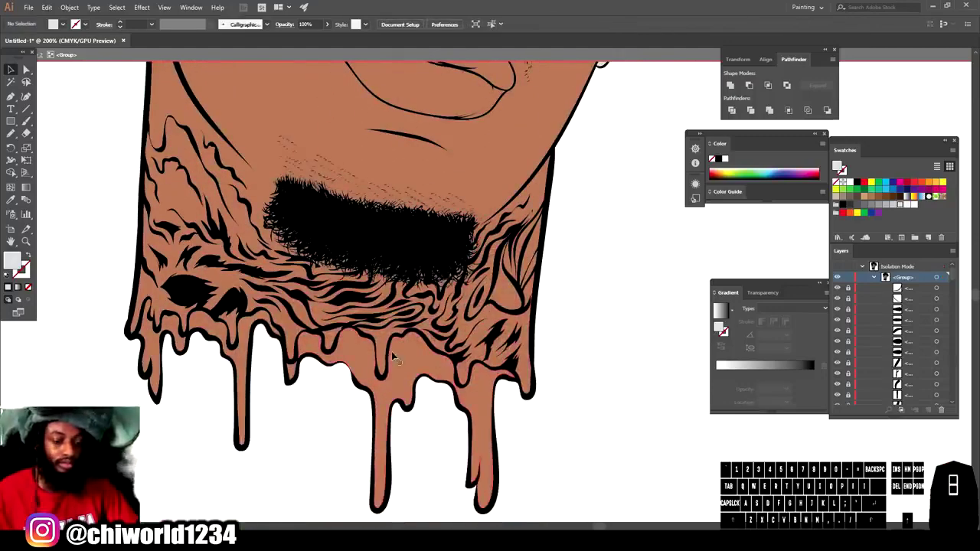
pyautogui.click(391, 357)
pyautogui.keyDown('shift'); pyautogui.click(297, 378); pyautogui.keyUp('shift')
pyautogui.keyDown('shift'); pyautogui.click(147, 358); pyautogui.keyUp('shift')
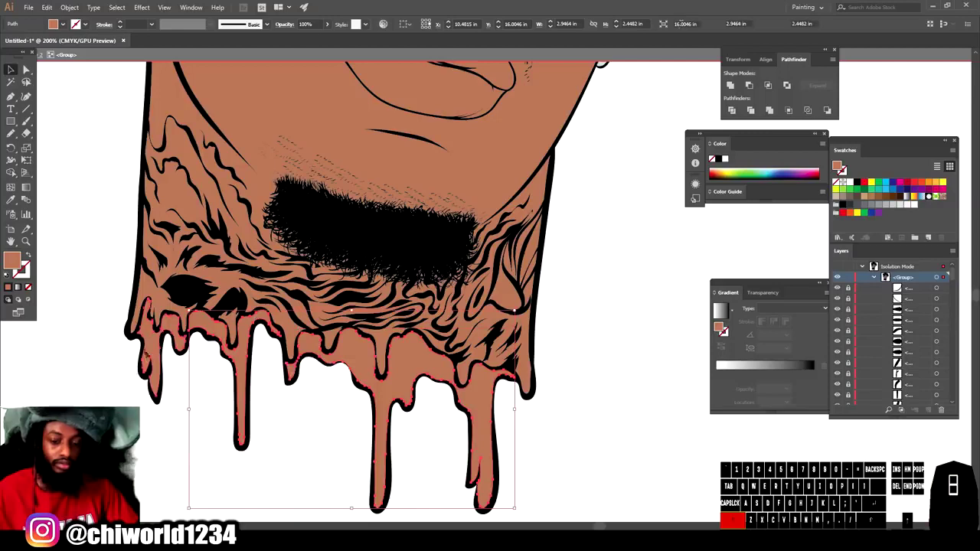
pyautogui.doubleClick(12, 260)
pyautogui.moveTo(773, 508); pyautogui.dragTo(772, 514)
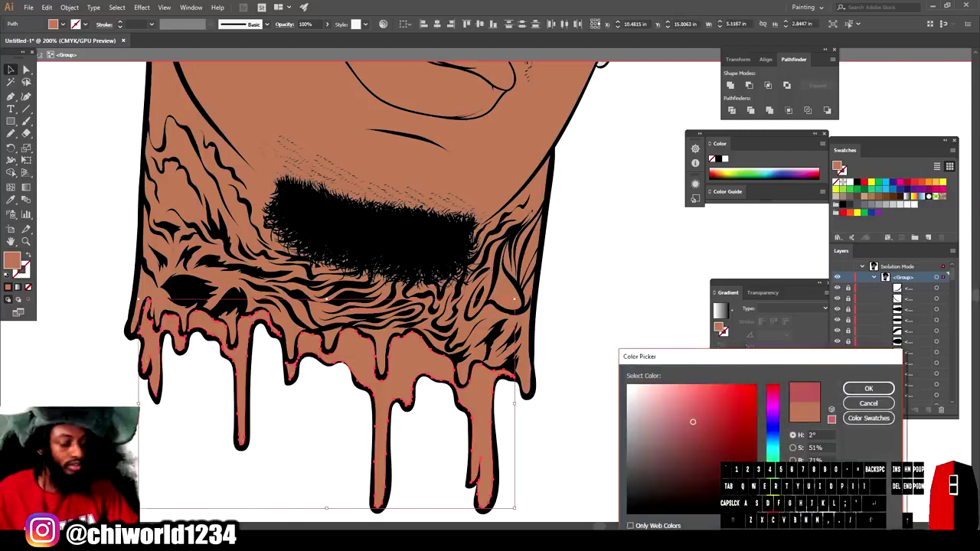
pyautogui.moveTo(720, 463); pyautogui.dragTo(716, 484)
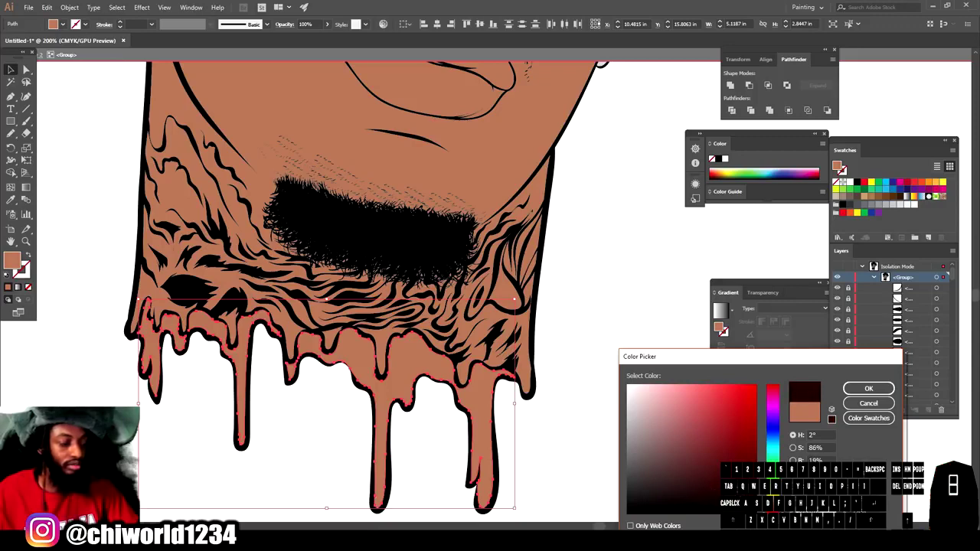
pyautogui.click(869, 388)
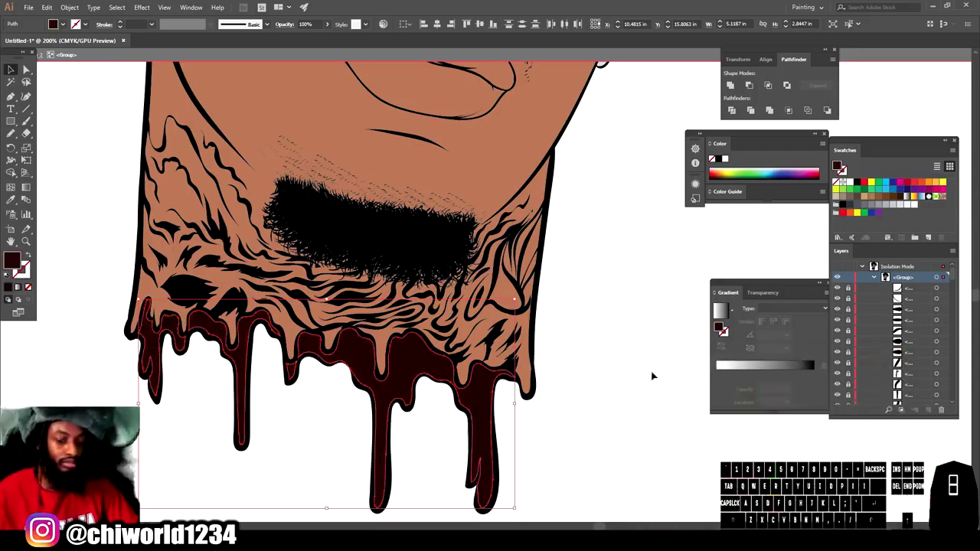
pyautogui.click(651, 371)
# Step: Review the whole portrait with its recolored eyes, earrings and neck drips
pyautogui.hotkey('ctrl', '-')
pyautogui.hotkey('ctrl', '-')
pyautogui.hotkey('ctrl', '-')
pyautogui.hotkey('ctrl', '-')
pyautogui.scroll(5, 609, 277)
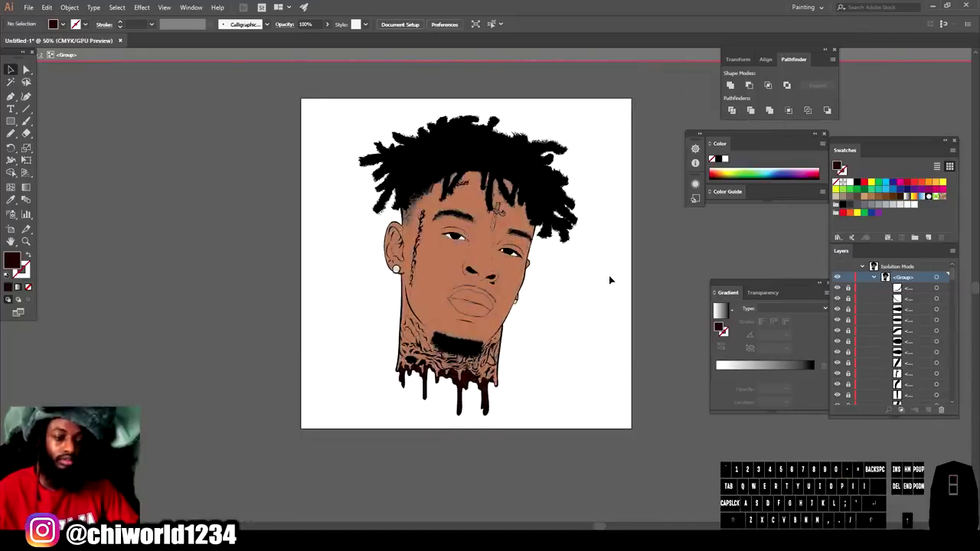
pyautogui.hotkey('ctrl', '=')
pyautogui.hotkey('ctrl', '=')
pyautogui.scroll(4, 610, 276)
pyautogui.scroll(4, 610, 277)
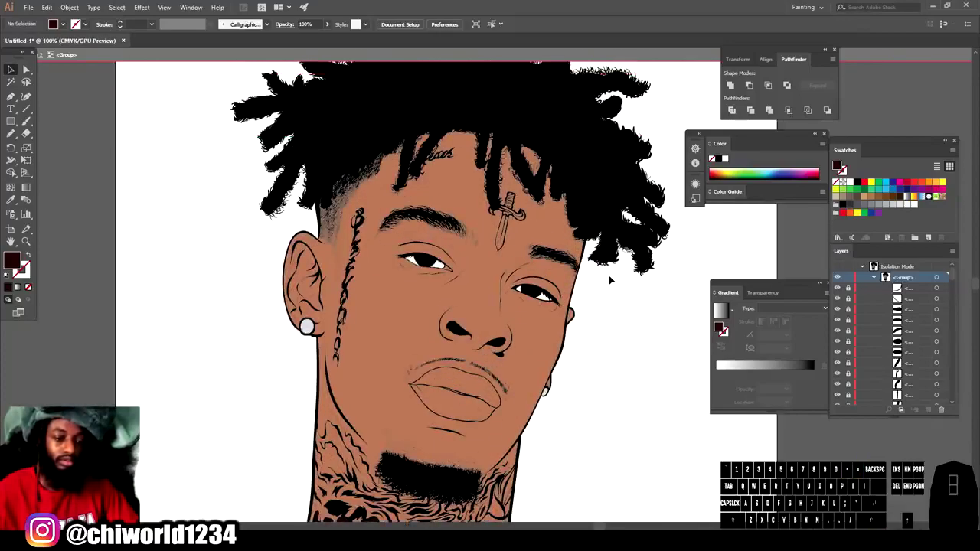
# Step: Recolor the upper lip with a muted dark red, about hue 9° and saturation 49%
pyautogui.scroll(-7, 610, 277)
pyautogui.hotkey('ctrl', '=')
pyautogui.hotkey('ctrl', '=')
pyautogui.hotkey('ctrl', '=')
pyautogui.scroll(-3, 455, 273)
pyautogui.click(460, 272)
pyautogui.doubleClick(14, 261)
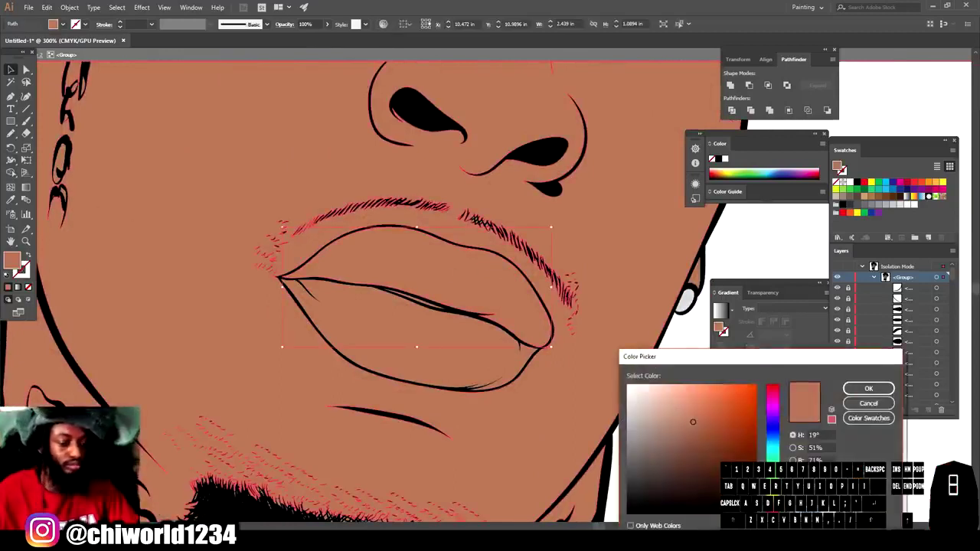
pyautogui.moveTo(693, 421); pyautogui.dragTo(705, 446)
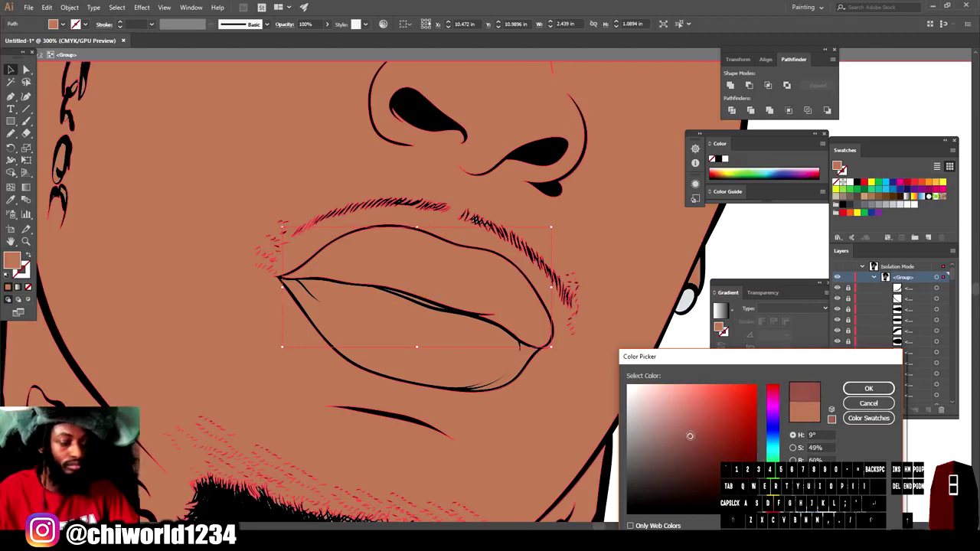
pyautogui.click(869, 389)
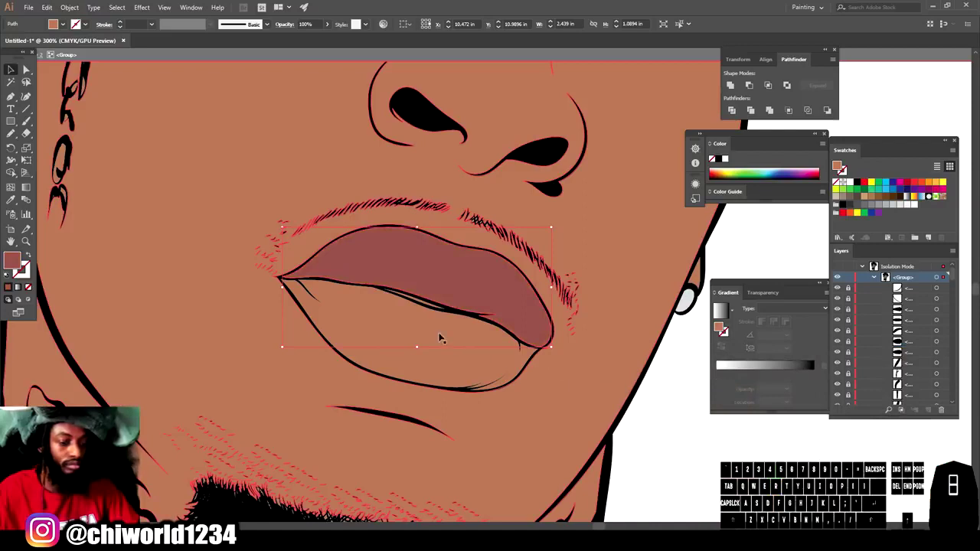
# Step: Recolor the lower lip with a light pink, about hue 8° and saturation 43%, and deselect it
pyautogui.click(440, 338)
pyautogui.doubleClick(13, 262)
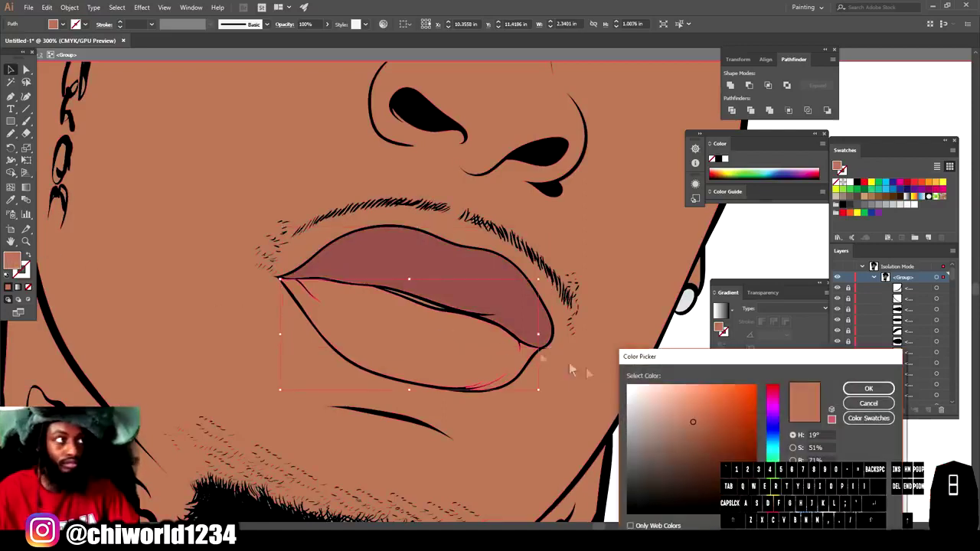
pyautogui.press('Down')
pyautogui.press('Down')
pyautogui.press('Down')
pyautogui.press('Down')
pyautogui.press('Down')
pyautogui.press('Down')
pyautogui.press('Down')
pyautogui.press('Down')
pyautogui.press('Down')
pyautogui.press('Down')
pyautogui.press('Down')
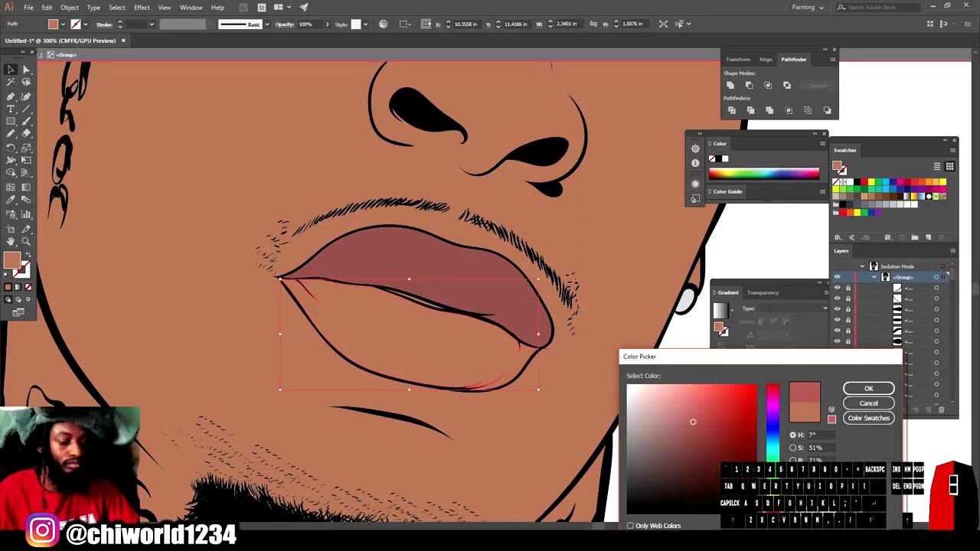
pyautogui.moveTo(699, 437); pyautogui.dragTo(688, 401)
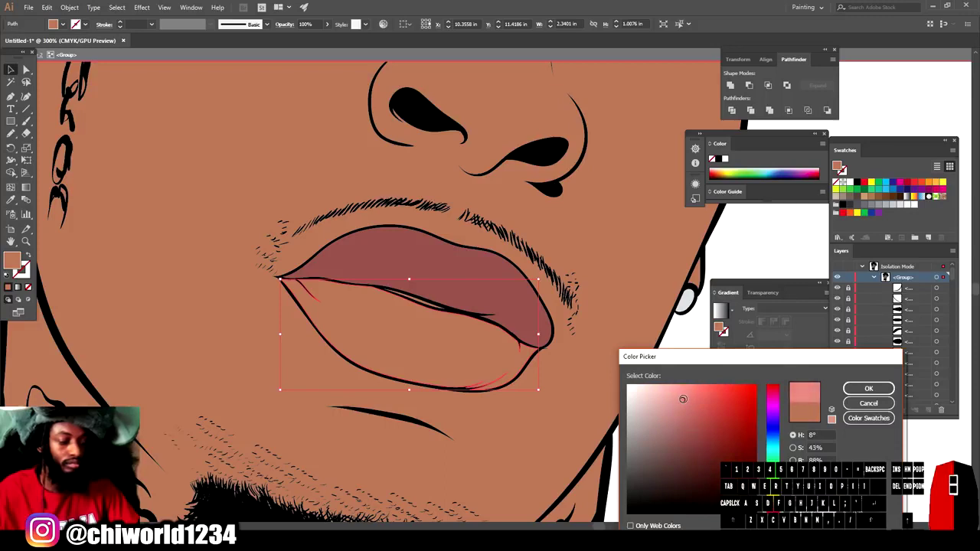
pyautogui.click(868, 388)
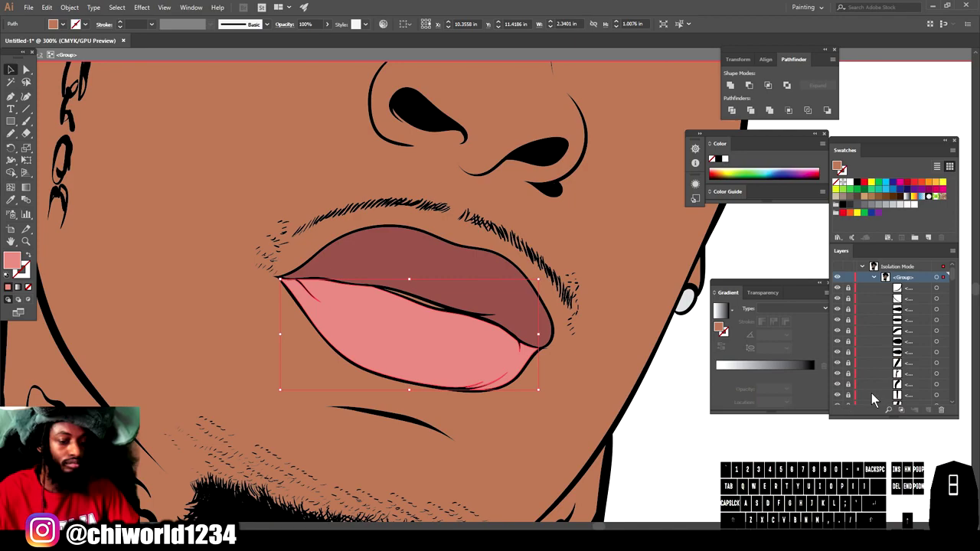
pyautogui.click(710, 457)
# Step: Fill the inner corner of the eye on the portrait's left side with the pink sampled from the lower lip
pyautogui.hotkey('ctrl', '-')
pyautogui.hotkey('ctrl', '-')
pyautogui.hotkey('ctrl', '-')
pyautogui.hotkey('ctrl', '-')
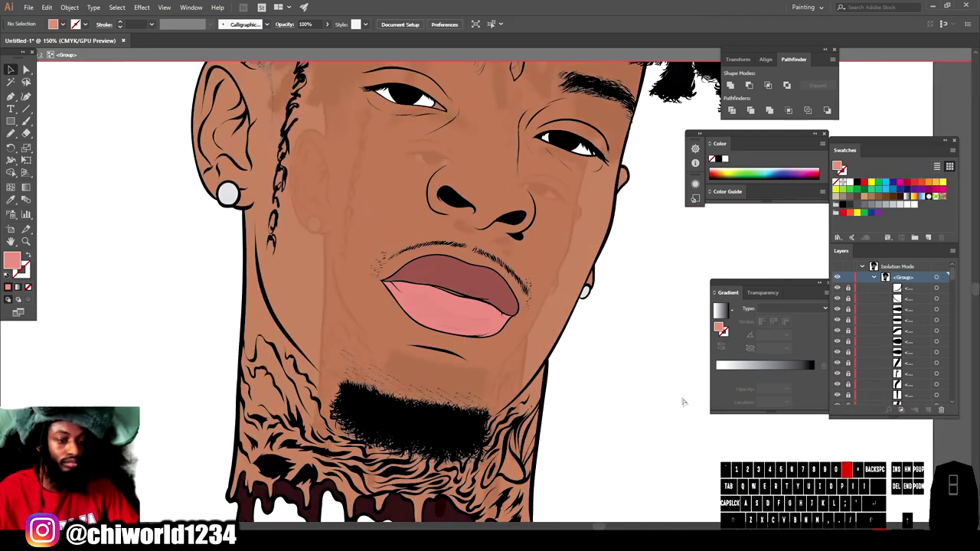
pyautogui.hotkey('ctrl', '+')
pyautogui.hotkey('ctrl', '+')
pyautogui.hotkey('ctrl', '+')
pyautogui.hotkey('ctrl', '+')
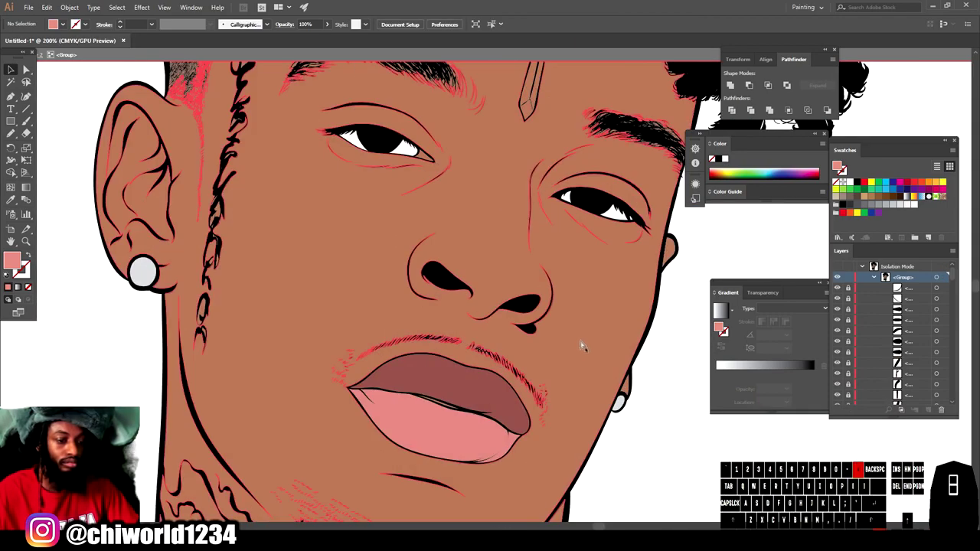
pyautogui.click(177, 138)
pyautogui.click(398, 93)
pyautogui.press('i')
pyautogui.click(401, 470)
pyautogui.press('v')
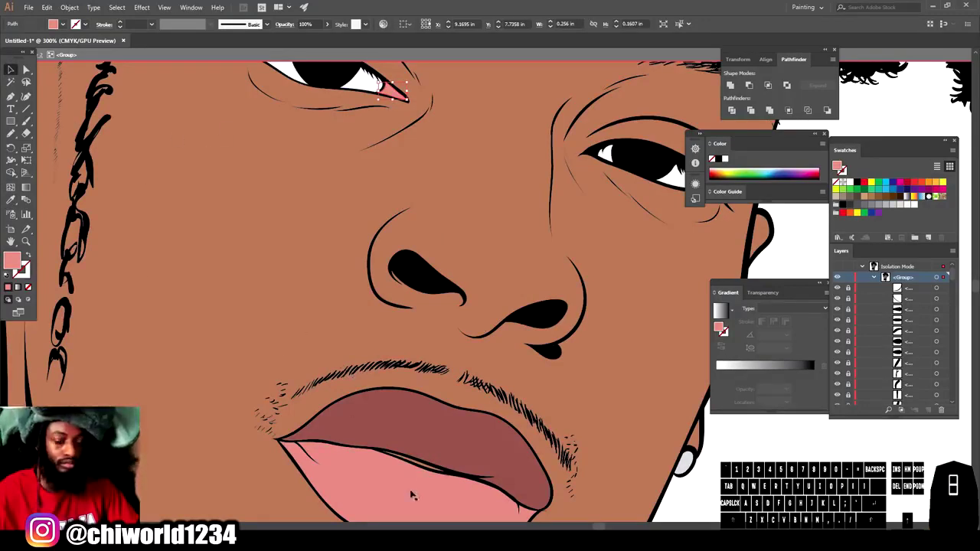
# Step: Fill the small gap between the upper and lower lips with white and deselect it
pyautogui.click(431, 475)
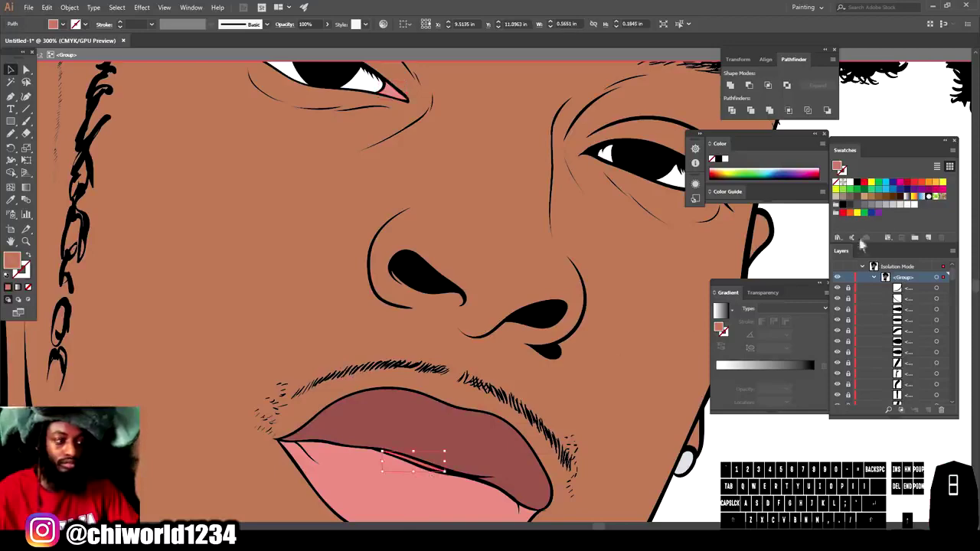
pyautogui.click(914, 204)
pyautogui.hotkey('ctrl', 'shift', 'a')
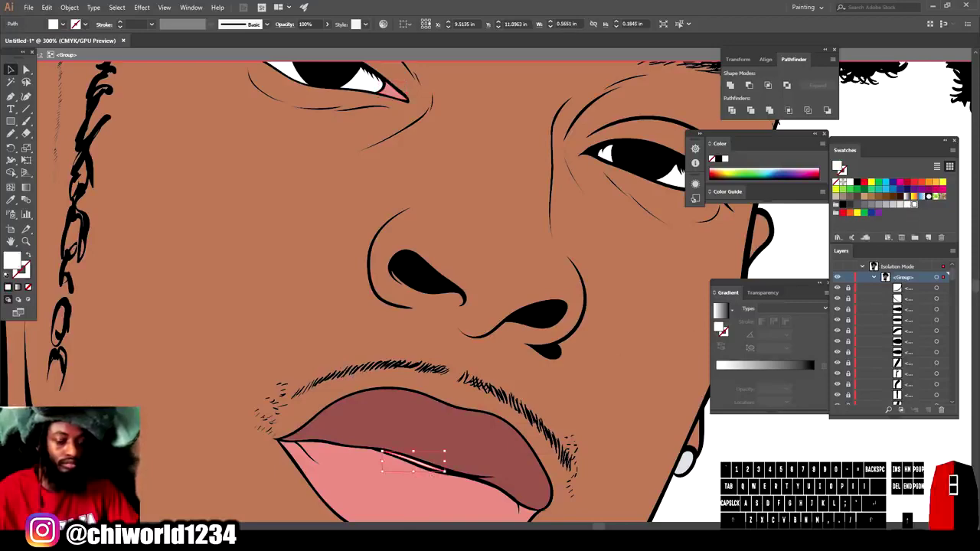
# Step: Check the full portrait, exit isolation mode and lock Layer 2
pyautogui.hotkey('ctrl', '0')
pyautogui.scroll(2, 635, 388)
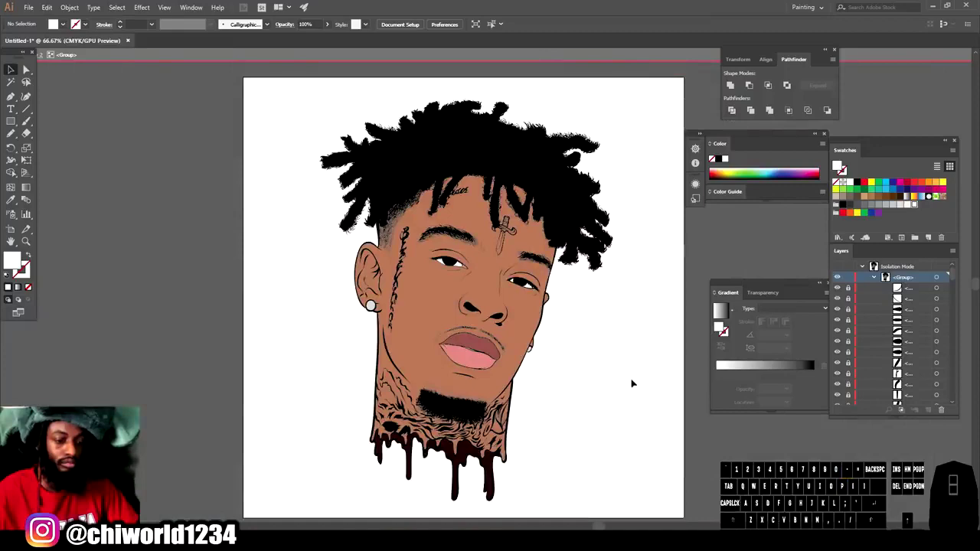
pyautogui.hotkey('ctrl', '=')
pyautogui.hscroll(2, 625, 376)
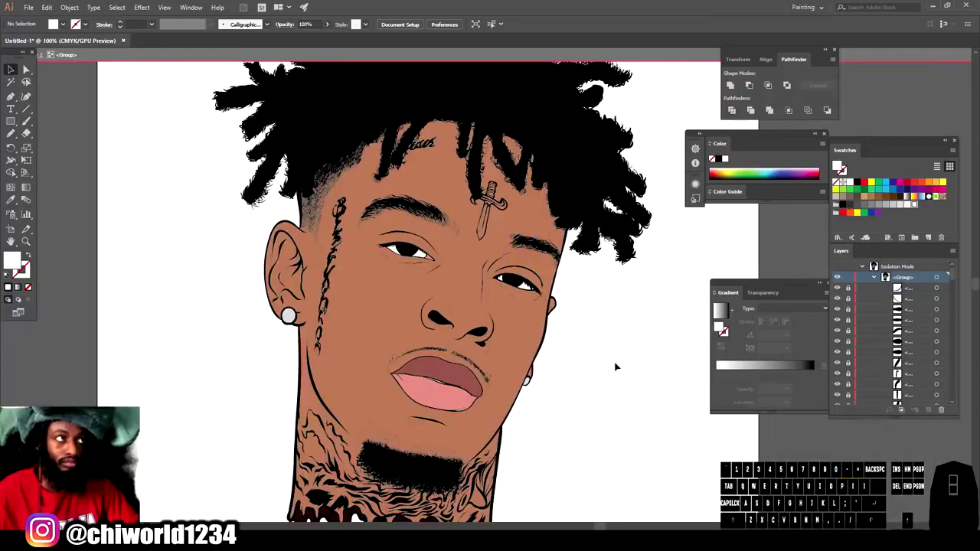
pyautogui.hotkey('ctrl', '-')
pyautogui.hscroll(4, 598, 345)
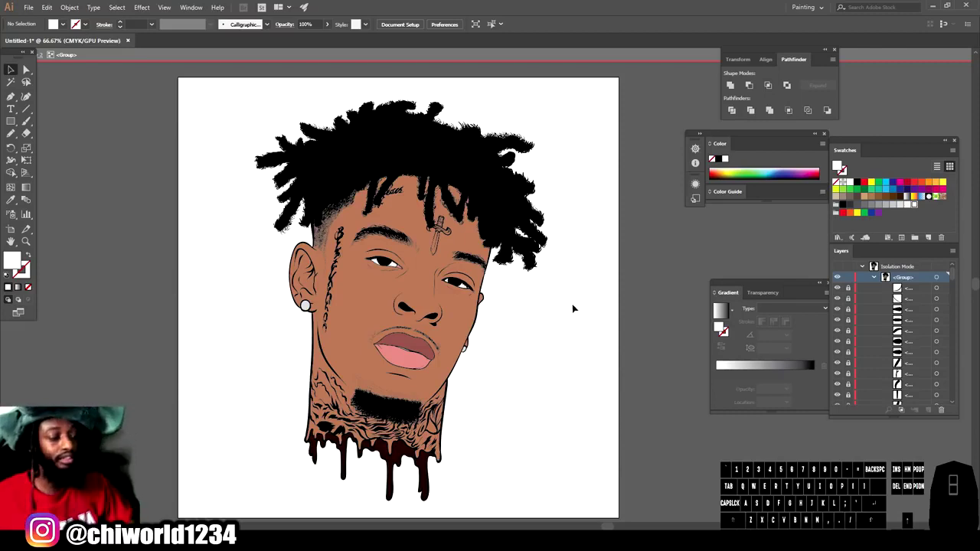
pyautogui.doubleClick(642, 440)
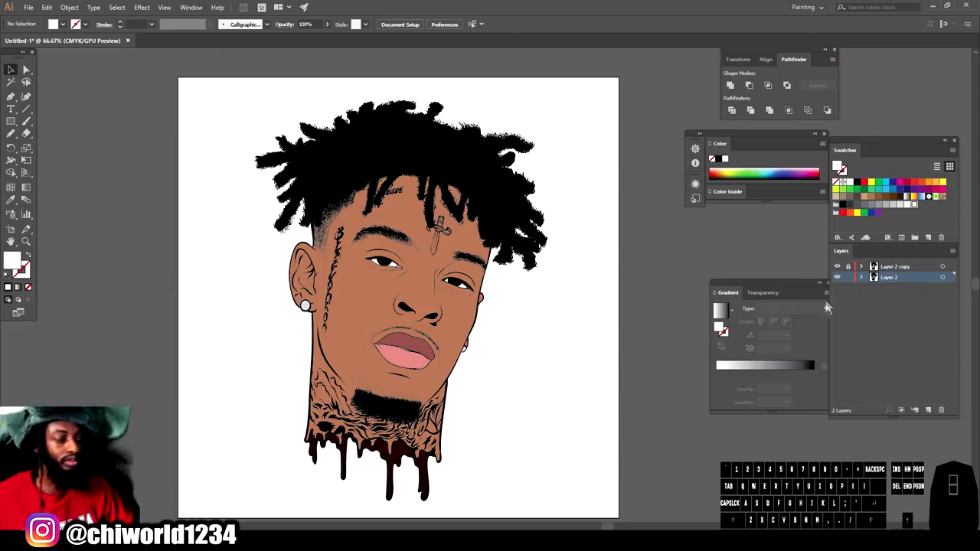
pyautogui.click(849, 278)
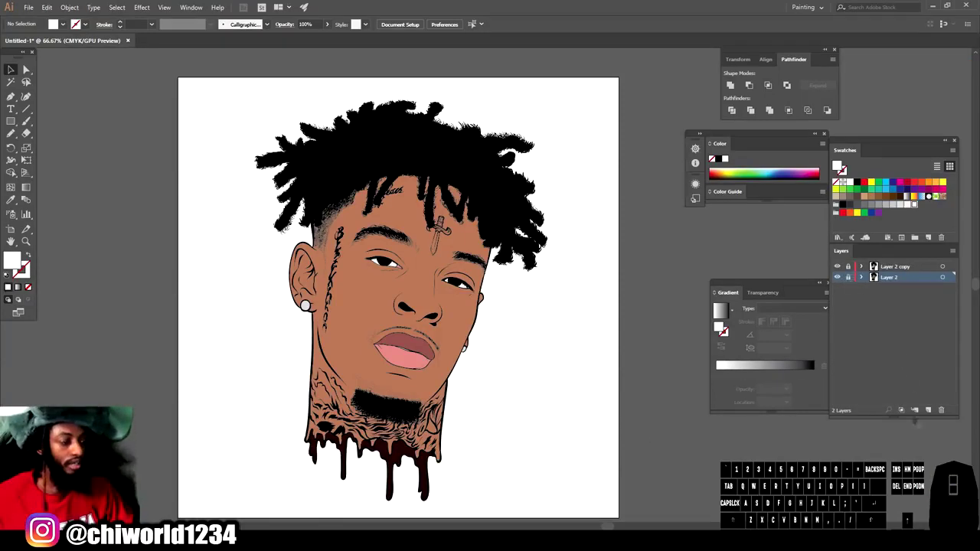
# Step: Add a new layer between Layer 2 and Layer 2 copy, and sample the face's skin tone as the fill color
pyautogui.click(928, 410)
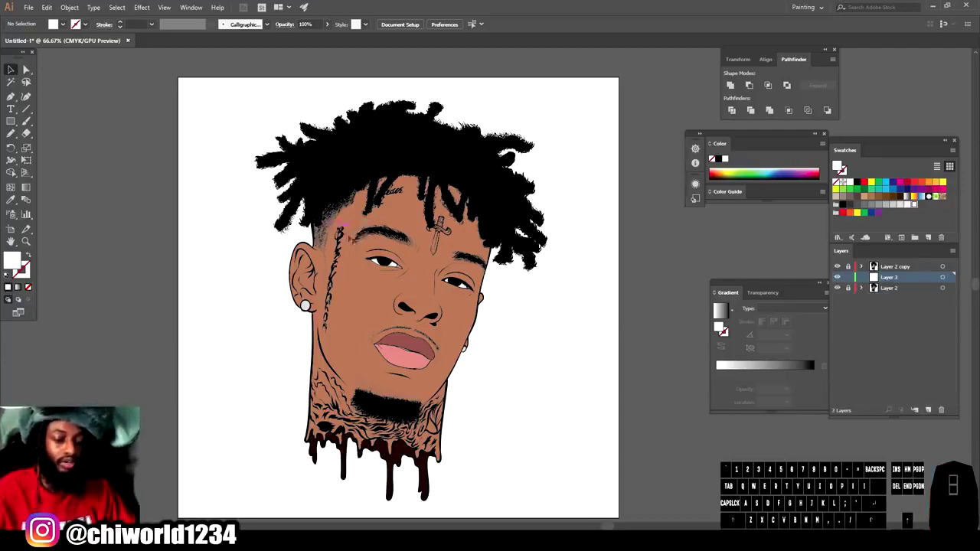
pyautogui.hotkey('ctrl', '-')
pyautogui.hotkey('ctrl', '+')
pyautogui.hotkey('ctrl', '+')
pyautogui.hotkey('ctrl', '+')
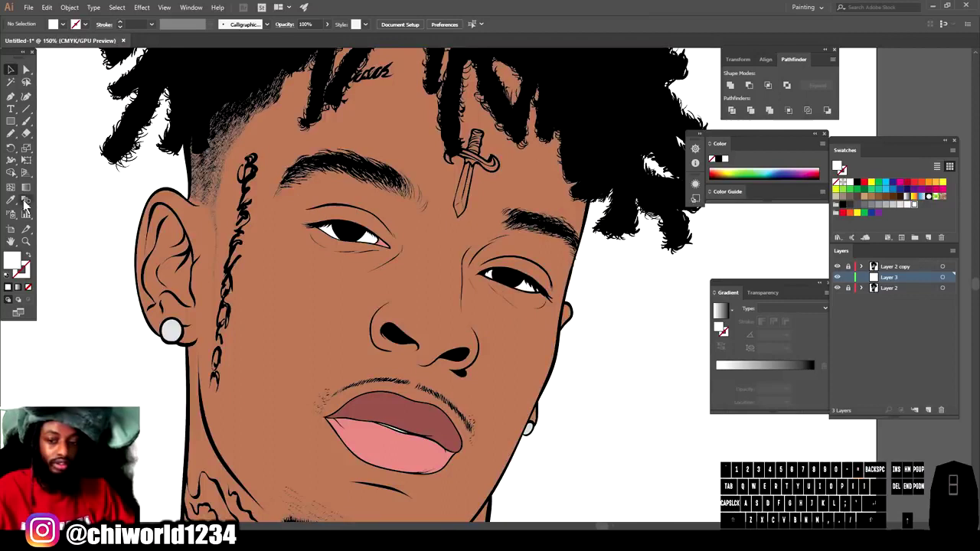
pyautogui.click(12, 199)
pyautogui.click(449, 279)
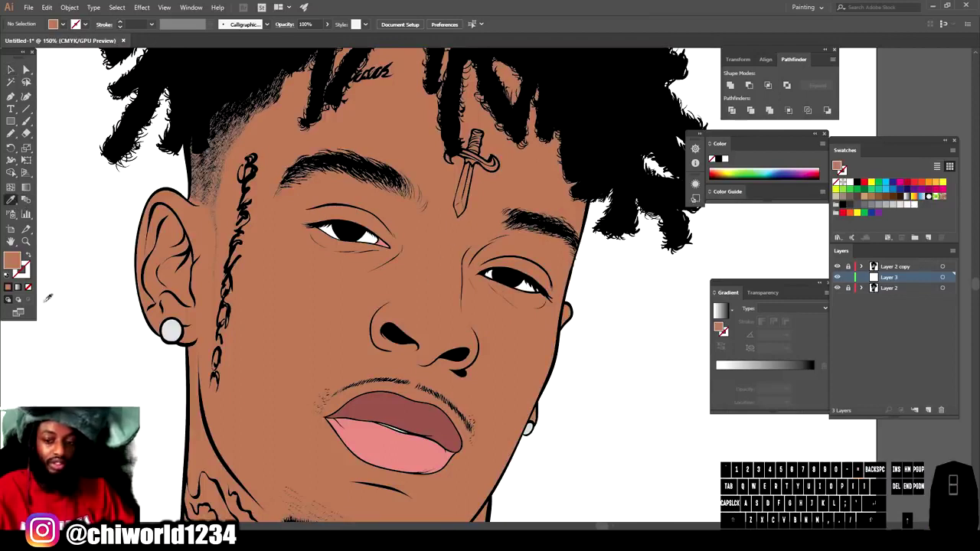
# Step: Darken the sampled fill to a deep reddish brown with hue 11°, saturation 62% and brightness 30%
pyautogui.doubleClick(14, 266)
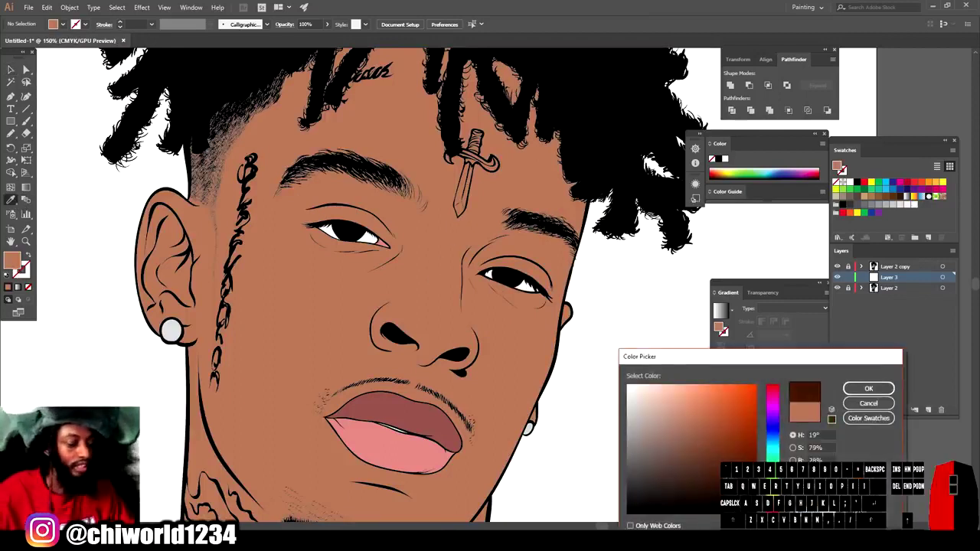
pyautogui.moveTo(732, 476); pyautogui.dragTo(730, 476)
pyautogui.moveTo(772, 508); pyautogui.dragTo(772, 511)
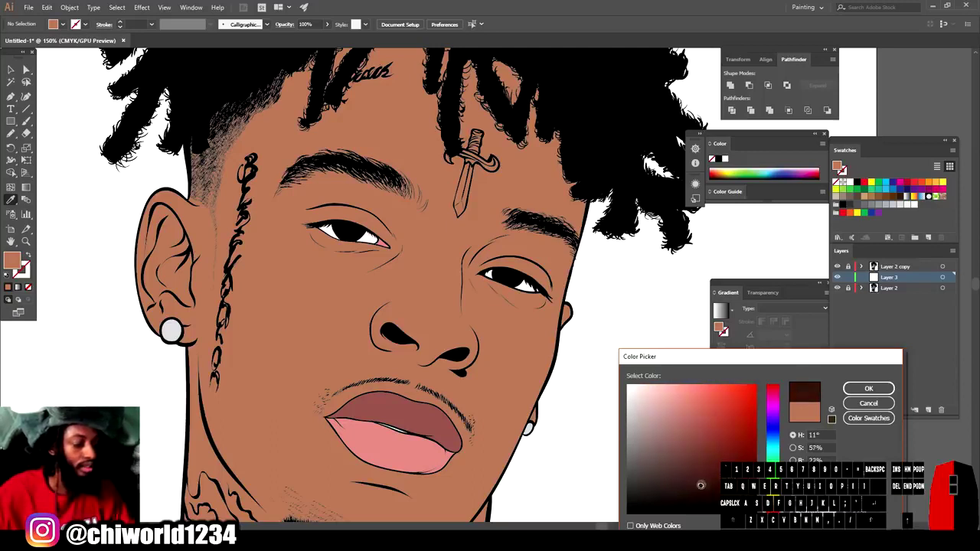
pyautogui.moveTo(700, 485); pyautogui.dragTo(706, 471)
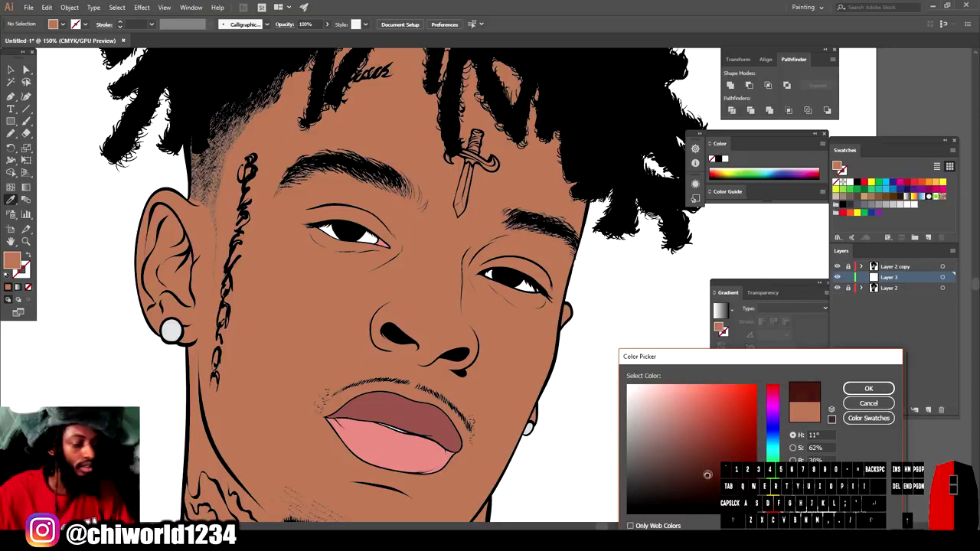
pyautogui.moveTo(707, 475); pyautogui.dragTo(708, 474)
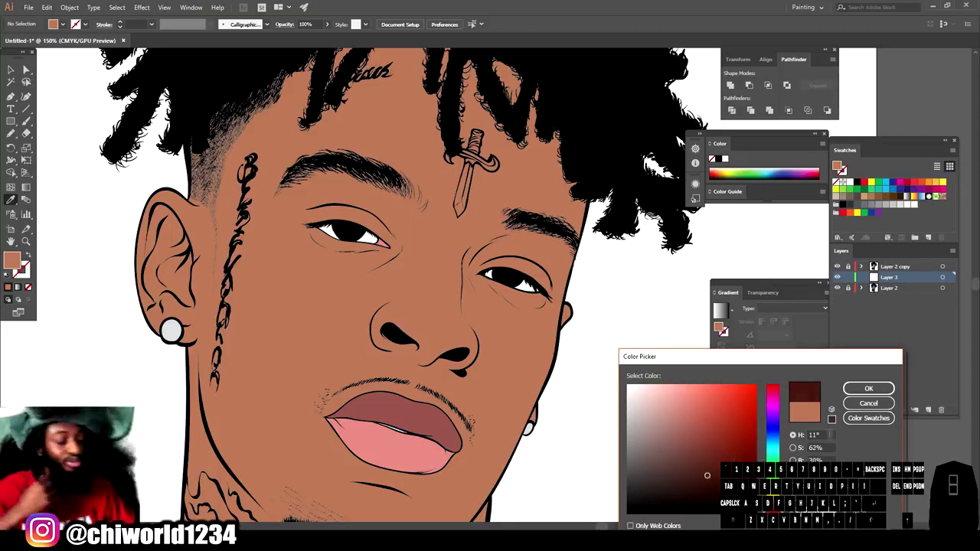
pyautogui.click(870, 390)
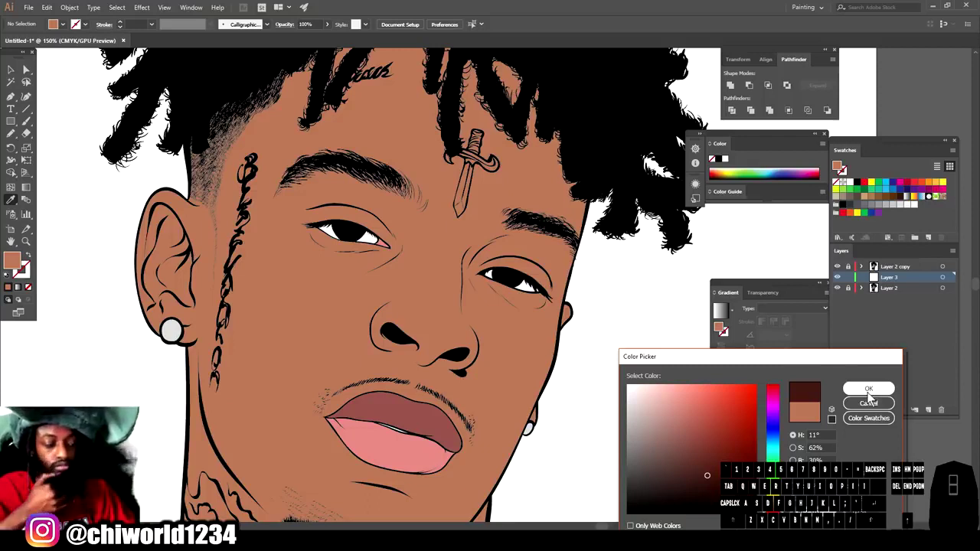
pyautogui.click(869, 390)
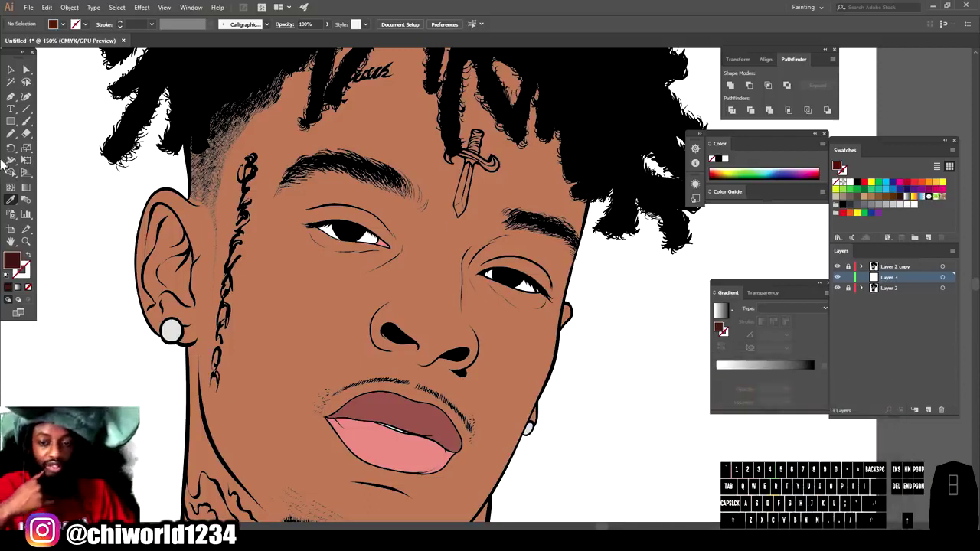
# Step: Draw a filled Pencil shadow shape from below the lower lip across the chin and up the jawline toward the small earring
pyautogui.click(11, 200)
pyautogui.scroll(-5, 116, 237)
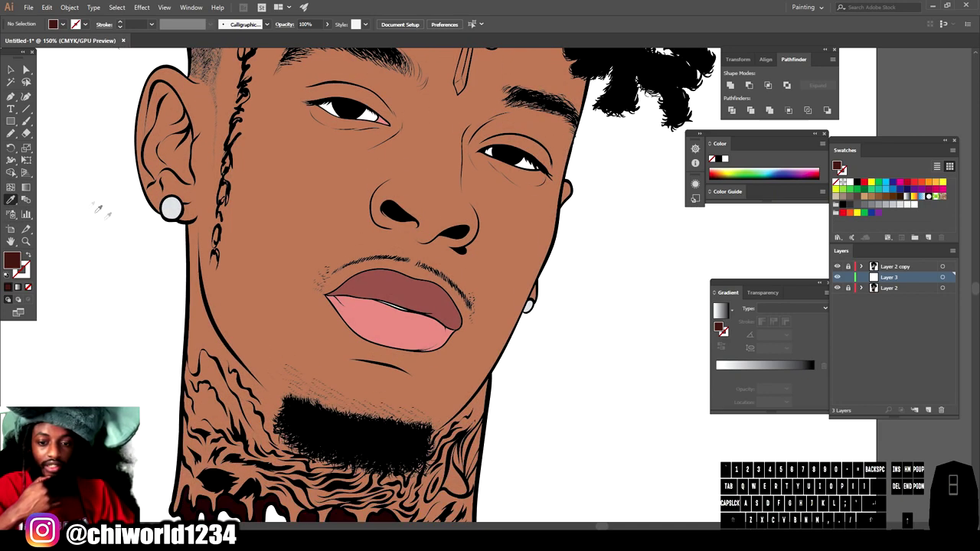
pyautogui.click(11, 135)
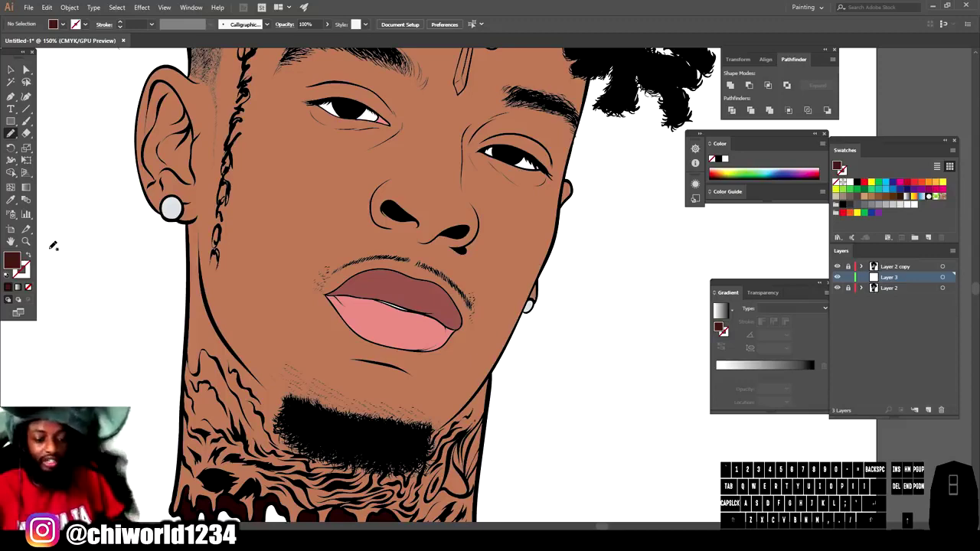
pyautogui.scroll(-3, 444, 336)
pyautogui.scroll(8, 448, 341)
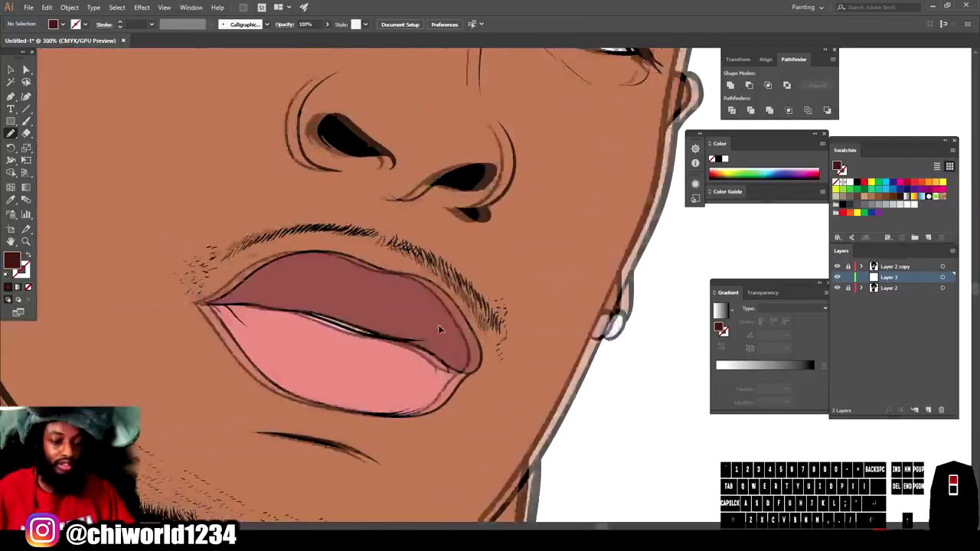
pyautogui.scroll(-3, 440, 322)
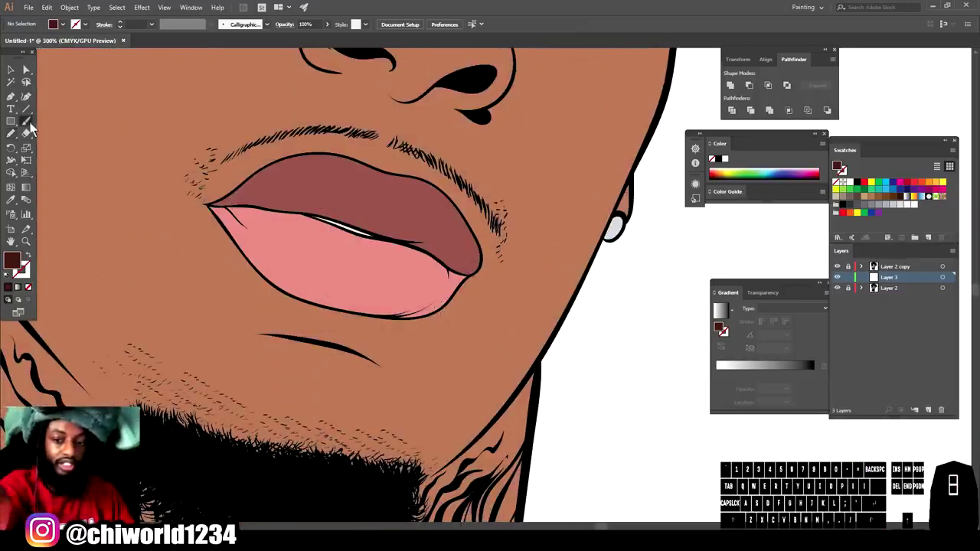
pyautogui.click(11, 135)
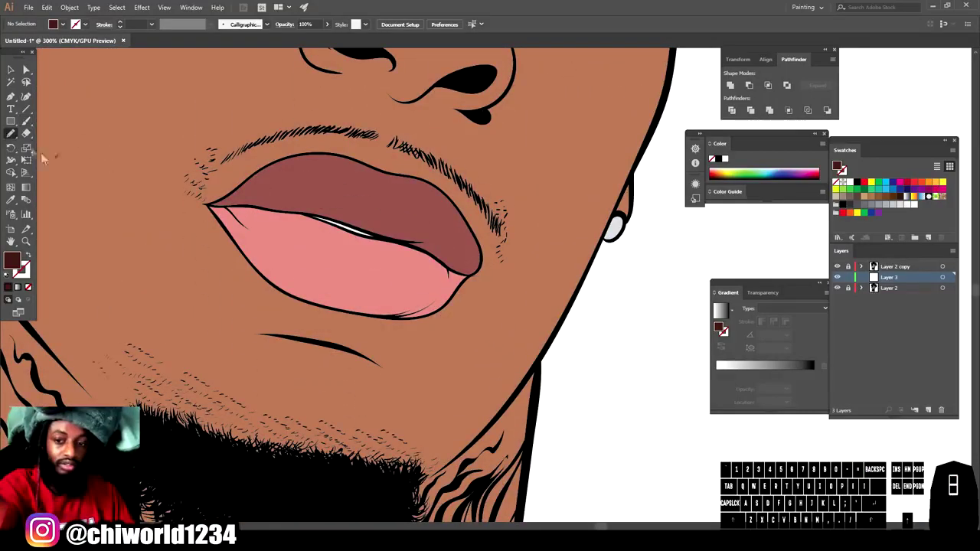
pyautogui.moveTo(285, 473); pyautogui.dragTo(316, 476)
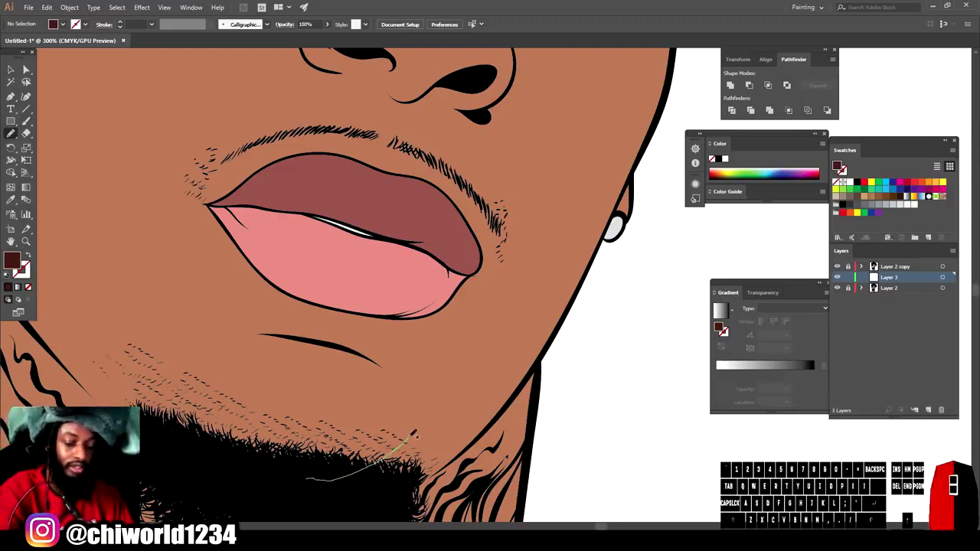
pyautogui.moveTo(406, 437); pyautogui.dragTo(419, 425)
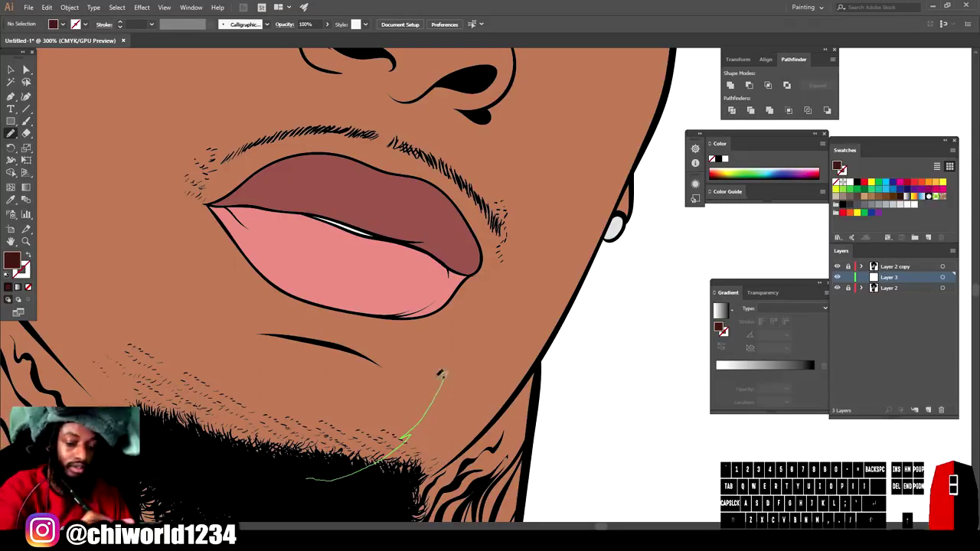
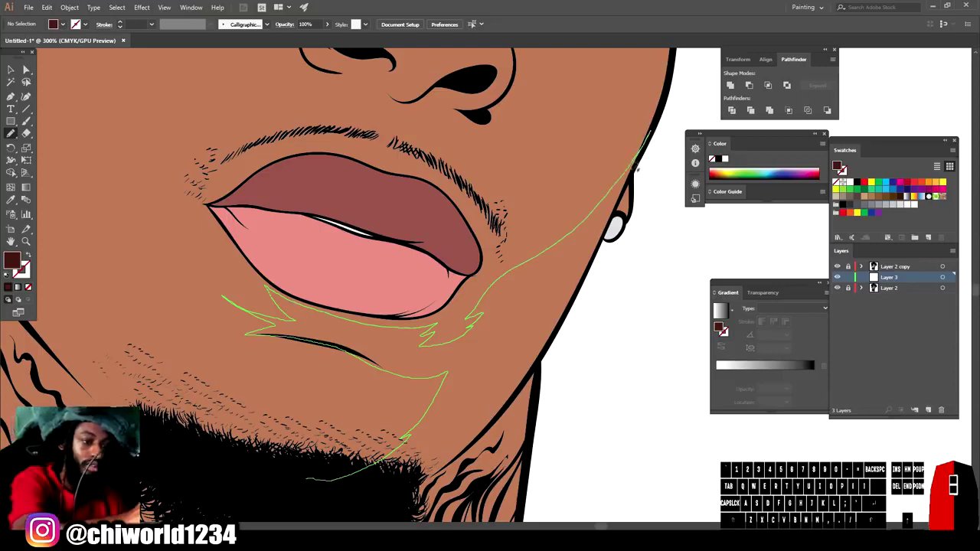
pyautogui.moveTo(464, 450); pyautogui.dragTo(368, 499)
pyautogui.moveTo(292, 481); pyautogui.dragTo(306, 476)
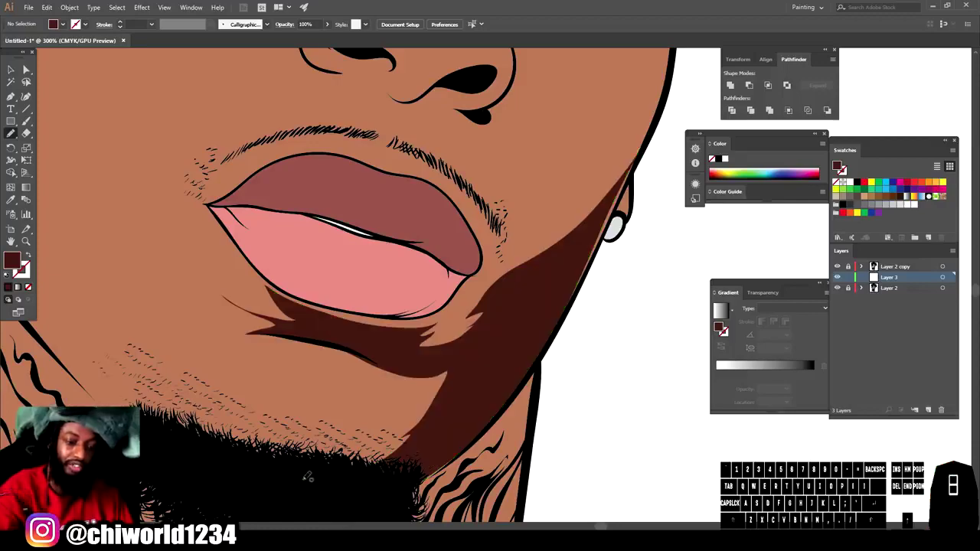
# Step: Extend the dark jaw shadow up the outer cheek with another jagged-edged Pencil shape
pyautogui.scroll(-5, 574, 425)
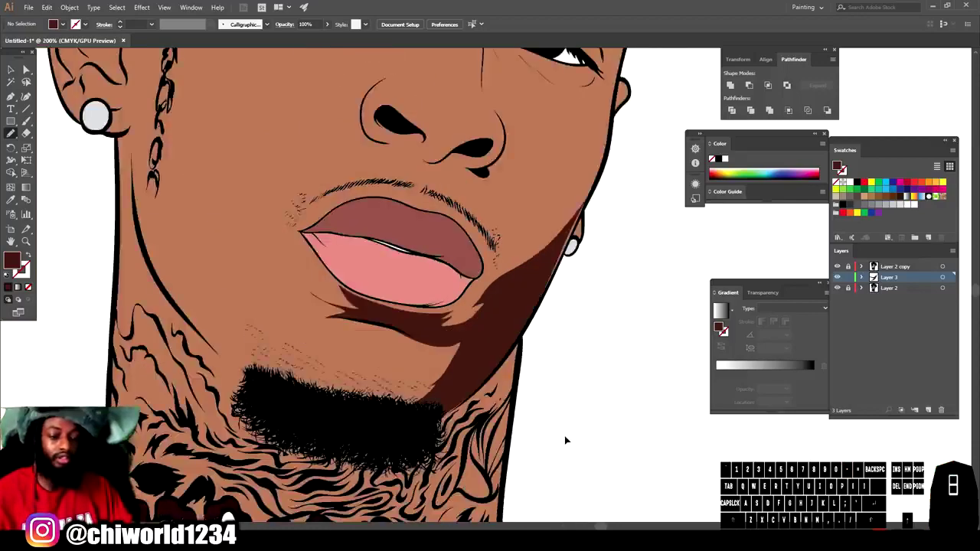
pyautogui.scroll(6, 571, 429)
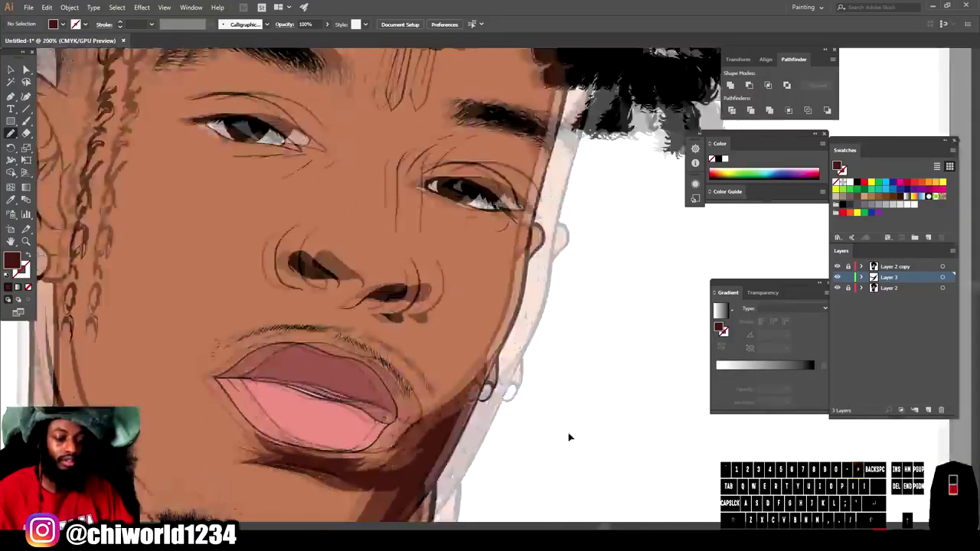
pyautogui.moveTo(354, 414); pyautogui.dragTo(350, 474)
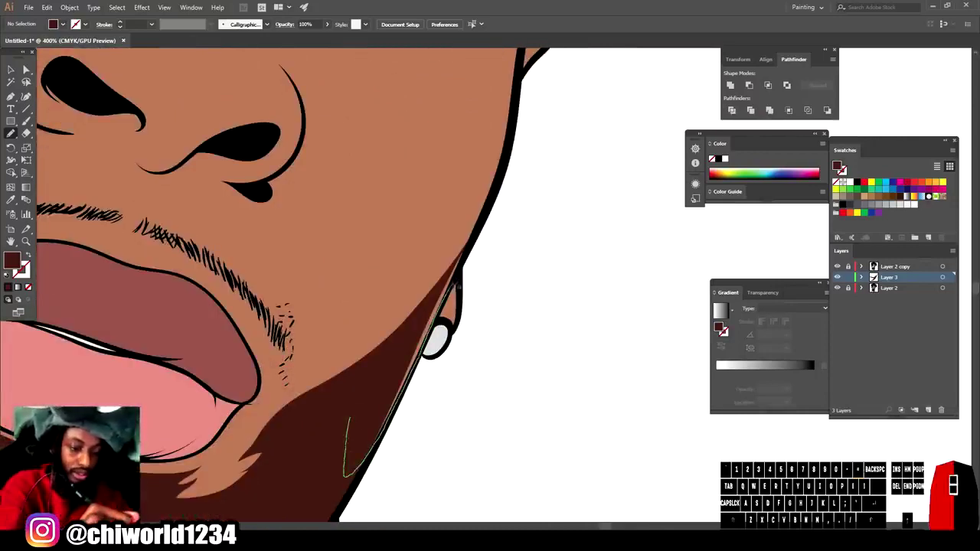
pyautogui.moveTo(493, 178); pyautogui.dragTo(285, 388)
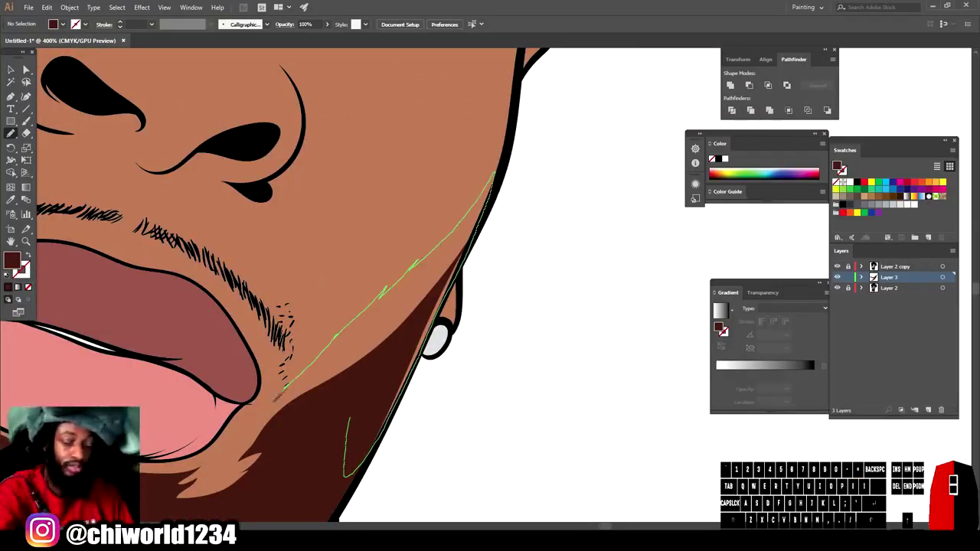
pyautogui.moveTo(254, 422)
pyautogui.mouseDown()
pyautogui.moveTo(180, 508)
pyautogui.moveTo(370, 420)
pyautogui.moveTo(488, 405)
pyautogui.moveTo(337, 424)
pyautogui.moveTo(428, 287)
pyautogui.moveTo(601, 82)
pyautogui.mouseUp()
# Step: Draw a dark shadow around the nostril on the portrait's right side, following the curve of the nose wing
pyautogui.scroll(-3, 488, 401)
pyautogui.hscroll(-3, 488, 400)
pyautogui.scroll(2, 488, 401)
pyautogui.hotkey('ctrl', '-')
pyautogui.hotkey('ctrl', '-')
pyautogui.hotkey('ctrl', '-')
pyautogui.hotkey('ctrl', '-')
pyautogui.hotkey('ctrl', '=')
pyautogui.hotkey('ctrl', '=')
pyautogui.hotkey('ctrl', '=')
pyautogui.hotkey('ctrl', '=')
pyautogui.hotkey('ctrl', '=')
pyautogui.hotkey('ctrl', '=')
pyautogui.scroll(5, 409, 396)
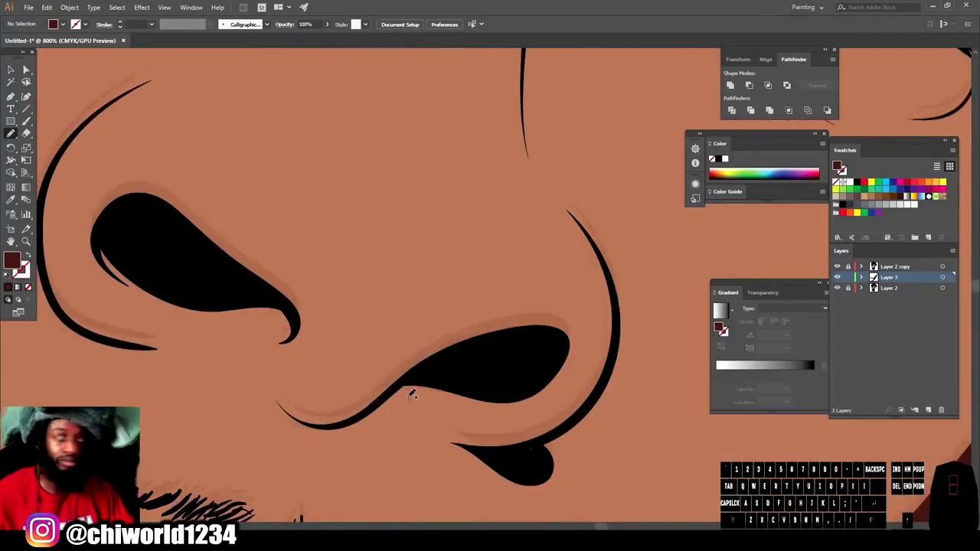
pyautogui.scroll(-1, 409, 396)
pyautogui.moveTo(380, 375)
pyautogui.mouseDown()
pyautogui.moveTo(586, 300)
pyautogui.moveTo(499, 431)
pyautogui.moveTo(494, 380)
pyautogui.mouseUp()
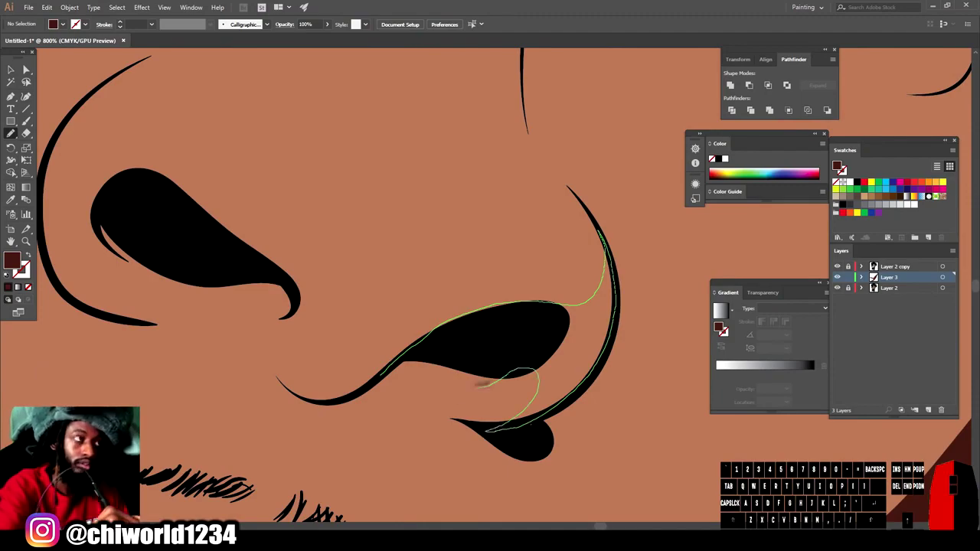
pyautogui.moveTo(418, 435)
pyautogui.mouseDown()
pyautogui.moveTo(362, 413)
pyautogui.moveTo(274, 372)
pyautogui.mouseUp()
# Step: Add dark shadow shapes around the nose bridge and the eye on the portrait's right side
pyautogui.hotkey('ctrl', '-')
pyautogui.hotkey('ctrl', '-')
pyautogui.hotkey('ctrl', '-')
pyautogui.hotkey('ctrl', '-')
pyautogui.hotkey('ctrl', '=')
pyautogui.hotkey('ctrl', '=')
pyautogui.hotkey('ctrl', '=')
pyautogui.moveTo(475, 267); pyautogui.dragTo(387, 253)
pyautogui.moveTo(387, 253)
pyautogui.mouseDown()
pyautogui.moveTo(520, 114)
pyautogui.moveTo(348, 180)
pyautogui.moveTo(282, 380)
pyautogui.moveTo(447, 270)
pyautogui.mouseUp()
pyautogui.hotkey('ctrl', '-')
pyautogui.hotkey('ctrl', '-')
pyautogui.hotkey('ctrl', '-')
pyautogui.hotkey('ctrl', '=')
pyautogui.hotkey('ctrl', '=')
pyautogui.hotkey('ctrl', '=')
pyautogui.moveTo(390, 331); pyautogui.dragTo(431, 86)
pyautogui.moveTo(546, 228)
pyautogui.mouseDown()
pyautogui.moveTo(490, 489)
pyautogui.moveTo(366, 406)
pyautogui.moveTo(364, 354)
pyautogui.mouseUp()
# Step: Shade the outer side of the face beside the eye on the portrait's right side with dark Pencil shapes
pyautogui.hotkey('ctrl', '-')
pyautogui.hotkey('ctrl', '-')
pyautogui.hotkey('ctrl', '-')
pyautogui.hotkey('ctrl', '-')
pyautogui.hotkey('ctrl', '-')
pyautogui.hotkey('ctrl', '=')
pyautogui.hotkey('ctrl', '=')
pyautogui.moveTo(575, 165); pyautogui.dragTo(557, 313)
pyautogui.moveTo(563, 312)
pyautogui.mouseDown()
pyautogui.moveTo(564, 344)
pyautogui.moveTo(536, 332)
pyautogui.mouseUp()
pyautogui.moveTo(496, 256); pyautogui.dragTo(563, 313)
pyautogui.hotkey('ctrl', '-')
pyautogui.hotkey('ctrl', '-')
pyautogui.hotkey('ctrl', '-')
pyautogui.hotkey('ctrl', '=')
pyautogui.hotkey('ctrl', '=')
pyautogui.hotkey('ctrl', '=')
pyautogui.moveTo(463, 323)
pyautogui.mouseDown()
pyautogui.moveTo(435, 282)
pyautogui.moveTo(461, 322)
pyautogui.mouseUp()
pyautogui.moveTo(269, 190)
pyautogui.mouseDown()
pyautogui.moveTo(218, 283)
pyautogui.moveTo(260, 193)
pyautogui.moveTo(246, 239)
pyautogui.mouseUp()
pyautogui.moveTo(210, 274)
pyautogui.mouseDown()
pyautogui.moveTo(256, 181)
pyautogui.moveTo(185, 297)
pyautogui.mouseUp()
pyautogui.hotkey('ctrl', '-')
pyautogui.hotkey('ctrl', '-')
pyautogui.hotkey('ctrl', '-')
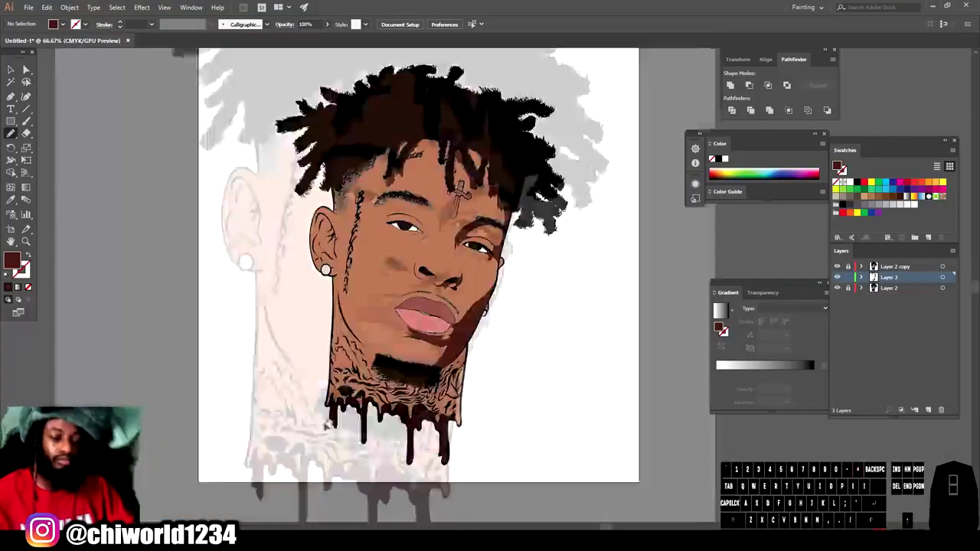
# Step: Extend the dark shadow beneath the nose with tapered points reaching toward the mustache
pyautogui.hotkey('ctrl', '=')
pyautogui.hotkey('ctrl', '=')
pyautogui.hotkey('ctrl', '=')
pyautogui.hotkey('ctrl', '=')
pyautogui.moveTo(314, 281); pyautogui.dragTo(520, 326)
pyautogui.hotkey('ctrl', '-')
pyautogui.hotkey('ctrl', '=')
pyautogui.hotkey('ctrl', '=')
pyautogui.hotkey('ctrl', '=')
pyautogui.moveTo(373, 307)
pyautogui.mouseDown()
pyautogui.moveTo(460, 328)
pyautogui.moveTo(391, 352)
pyautogui.moveTo(314, 341)
pyautogui.moveTo(272, 315)
pyautogui.mouseUp()
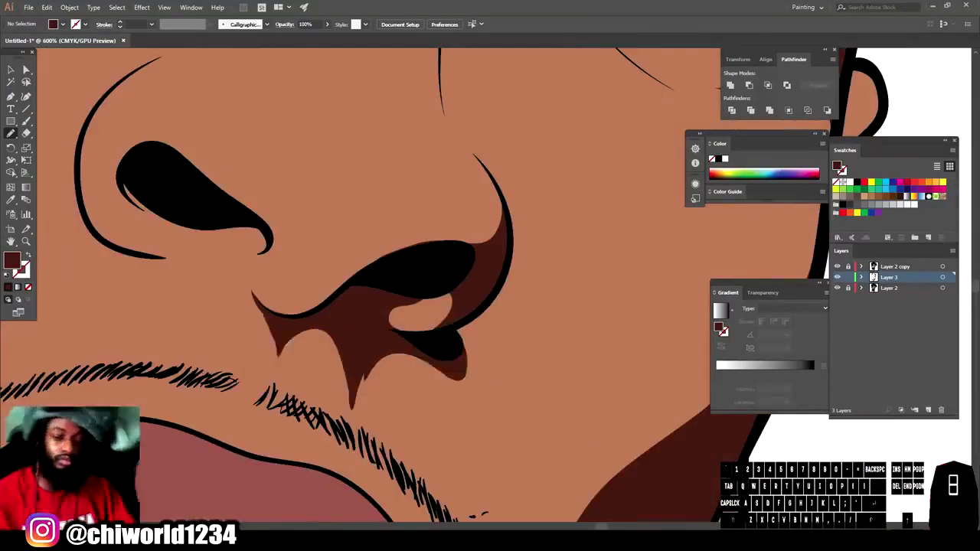
# Step: Draw dark cast shadows on the forehead beneath the hanging locks, undoing and redrawing one shape
pyautogui.hotkey('ctrl', '-')
pyautogui.hotkey('ctrl', '-')
pyautogui.hotkey('ctrl', '-')
pyautogui.hotkey('ctrl', '=')
pyautogui.hotkey('ctrl', '=')
pyautogui.hotkey('ctrl', '=')
pyautogui.hotkey('ctrl', '=')
pyautogui.hotkey('ctrl', '=')
pyautogui.moveTo(383, 344)
pyautogui.mouseDown()
pyautogui.moveTo(385, 239)
pyautogui.moveTo(464, 224)
pyautogui.mouseUp()
pyautogui.scroll(3, 421, 306)
pyautogui.moveTo(393, 372)
pyautogui.mouseDown()
pyautogui.moveTo(413, 260)
pyautogui.moveTo(373, 284)
pyautogui.moveTo(444, 202)
pyautogui.mouseUp()
pyautogui.press('super+x')
pyautogui.press('Escape')
pyautogui.hotkey('ctrl', 'z')
pyautogui.scroll(1, 440, 260)
pyautogui.moveTo(389, 400); pyautogui.dragTo(447, 229)
# Step: Draw more dark shadow shapes along the line art farther down the portrait
pyautogui.hotkey('ctrl', '-')
pyautogui.scroll(-4, 478, 307)
pyautogui.moveTo(484, 158)
pyautogui.mouseDown()
pyautogui.moveTo(466, 356)
pyautogui.moveTo(492, 334)
pyautogui.moveTo(484, 159)
pyautogui.mouseUp()
pyautogui.moveTo(399, 253); pyautogui.dragTo(475, 448)
pyautogui.moveTo(342, 400)
pyautogui.mouseDown()
pyautogui.moveTo(447, 357)
pyautogui.moveTo(368, 153)
pyautogui.moveTo(375, 197)
pyautogui.moveTo(342, 400)
pyautogui.mouseUp()
pyautogui.hotkey('ctrl', '-')
pyautogui.hotkey('ctrl', '-')
pyautogui.scroll(-5, 421, 416)
pyautogui.moveTo(458, 346); pyautogui.dragTo(426, 382)
pyautogui.moveTo(469, 342); pyautogui.dragTo(450, 372)
pyautogui.hotkey('ctrl', '+')
pyautogui.hotkey('ctrl', '+')
pyautogui.scroll(-4, 490, 306)
pyautogui.moveTo(596, 360)
pyautogui.mouseDown()
pyautogui.moveTo(610, 446)
pyautogui.moveTo(596, 360)
pyautogui.mouseUp()
pyautogui.moveTo(580, 465); pyautogui.dragTo(614, 421)
pyautogui.moveTo(418, 377)
pyautogui.mouseDown()
pyautogui.moveTo(389, 243)
pyautogui.moveTo(415, 432)
pyautogui.mouseUp()
# Step: Draw dark shadows inside the folds of the ear on the portrait's left side
pyautogui.hotkey('ctrl', '-')
pyautogui.hotkey('ctrl', '-')
pyautogui.scroll(4, 465, 395)
pyautogui.hotkey('ctrl', '+')
pyautogui.moveTo(460, 386); pyautogui.dragTo(420, 279)
pyautogui.hotkey('ctrl', '-')
pyautogui.hotkey('ctrl', '-')
pyautogui.hotkey('ctrl', '-')
pyautogui.hotkey('ctrl', '+')
pyautogui.hotkey('ctrl', '+')
pyautogui.hotkey('ctrl', '+')
pyautogui.moveTo(512, 328); pyautogui.dragTo(417, 285)
pyautogui.hotkey('ctrl', '-')
pyautogui.hotkey('ctrl', '-')
pyautogui.hotkey('ctrl', '-')
pyautogui.hotkey('ctrl', '+')
pyautogui.hotkey('ctrl', '+')
pyautogui.hotkey('ctrl', '+')
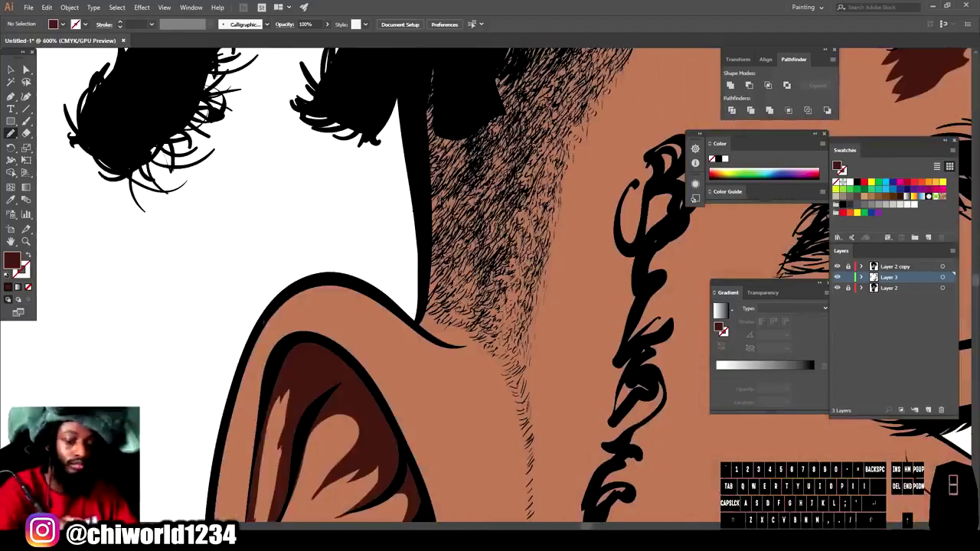
# Step: Shade the sideburn and faded hairline from the top of the ear up to the forehead with a dark shape
pyautogui.moveTo(418, 325)
pyautogui.mouseDown()
pyautogui.moveTo(516, 305)
pyautogui.moveTo(418, 323)
pyautogui.moveTo(392, 344)
pyautogui.mouseUp()
pyautogui.hotkey('ctrl', '-')
pyautogui.hotkey('ctrl', '-')
pyautogui.moveTo(392, 410); pyautogui.dragTo(433, 207)
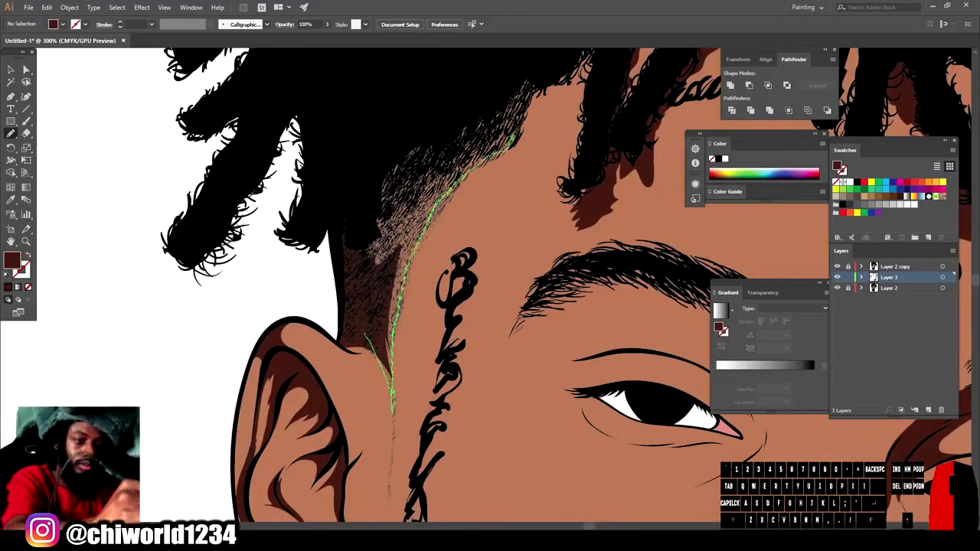
pyautogui.moveTo(513, 137); pyautogui.dragTo(535, 66)
# Step: Draw a dark shadow shape along the upper lash line of the eye on the portrait's left side, from outer to inner corner
pyautogui.hotkey('ctrl', '-')
pyautogui.hotkey('ctrl', '-')
pyautogui.hotkey('ctrl', '+')
pyautogui.hotkey('ctrl', '+')
pyautogui.hotkey('ctrl', '+')
pyautogui.hotkey('ctrl', '+')
pyautogui.hotkey('ctrl', '+')
pyautogui.moveTo(269, 187)
pyautogui.mouseDown()
pyautogui.moveTo(479, 185)
pyautogui.moveTo(272, 191)
pyautogui.mouseUp()
pyautogui.moveTo(219, 289)
pyautogui.mouseDown()
pyautogui.moveTo(526, 243)
pyautogui.moveTo(222, 291)
pyautogui.mouseUp()
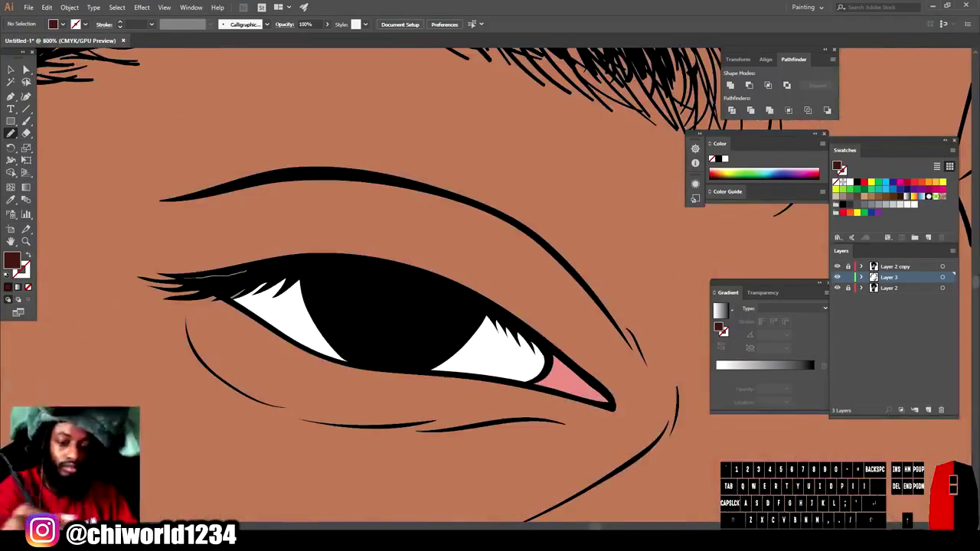
pyautogui.moveTo(153, 270)
pyautogui.mouseDown()
pyautogui.moveTo(567, 360)
pyautogui.moveTo(616, 406)
pyautogui.mouseUp()
# Step: Draw dark shadow shapes around the nostril on the portrait's left side and along the line of the nose bridge
pyautogui.hotkey('ctrl', '-')
pyautogui.moveTo(593, 257)
pyautogui.mouseDown()
pyautogui.moveTo(655, 360)
pyautogui.moveTo(597, 261)
pyautogui.mouseUp()
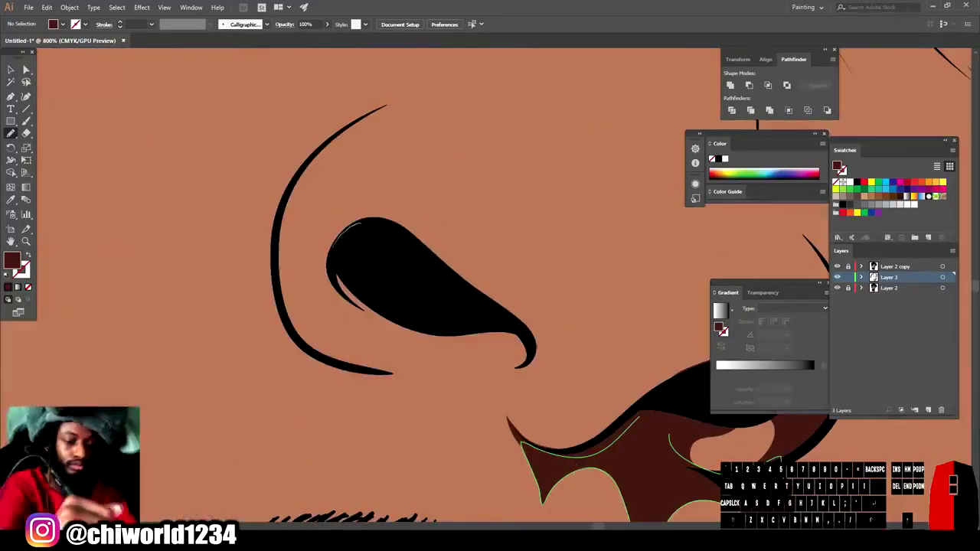
pyautogui.moveTo(327, 241)
pyautogui.mouseDown()
pyautogui.moveTo(501, 356)
pyautogui.moveTo(535, 360)
pyautogui.mouseUp()
pyautogui.moveTo(314, 340); pyautogui.dragTo(290, 271)
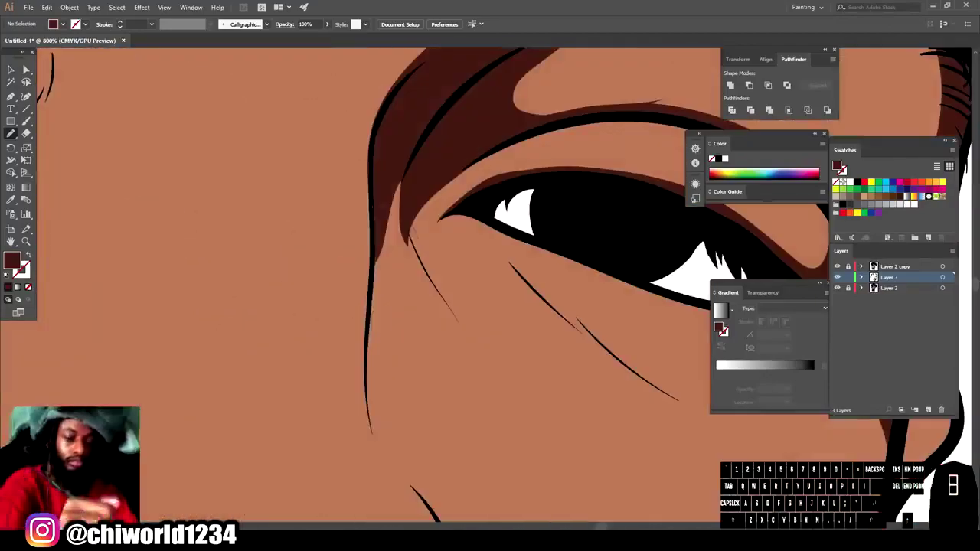
pyautogui.moveTo(373, 208); pyautogui.dragTo(377, 452)
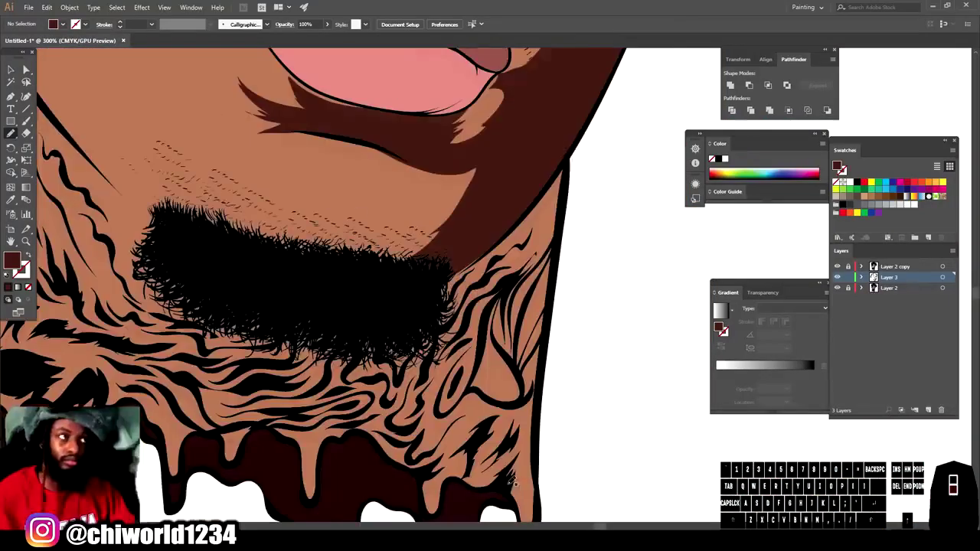
# Step: Shade the tattooed neck beneath the jawline and beard with dark shapes on both sides
pyautogui.moveTo(564, 151)
pyautogui.mouseDown()
pyautogui.moveTo(500, 297)
pyautogui.moveTo(391, 405)
pyautogui.moveTo(378, 453)
pyautogui.mouseUp()
pyautogui.moveTo(326, 435); pyautogui.dragTo(264, 406)
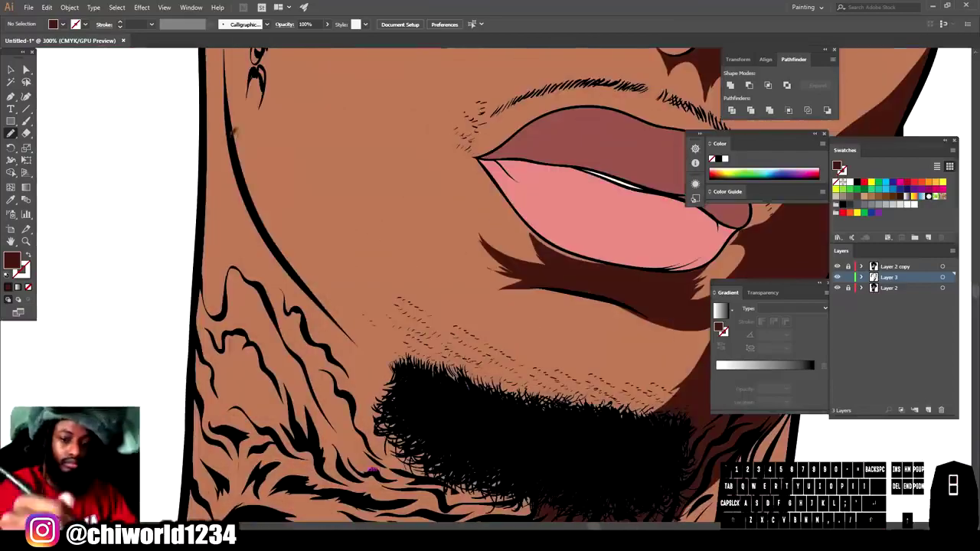
pyautogui.moveTo(230, 130); pyautogui.dragTo(548, 464)
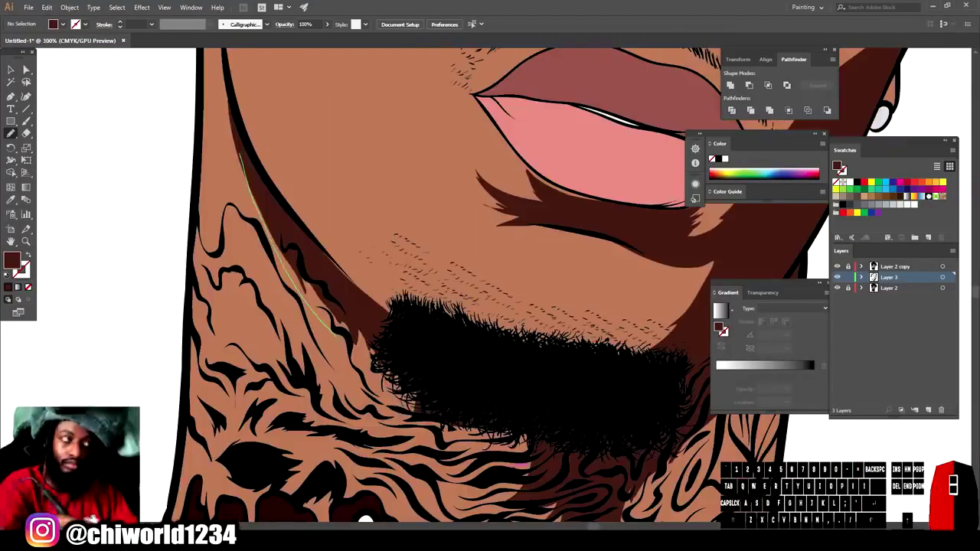
pyautogui.moveTo(239, 153); pyautogui.dragTo(452, 440)
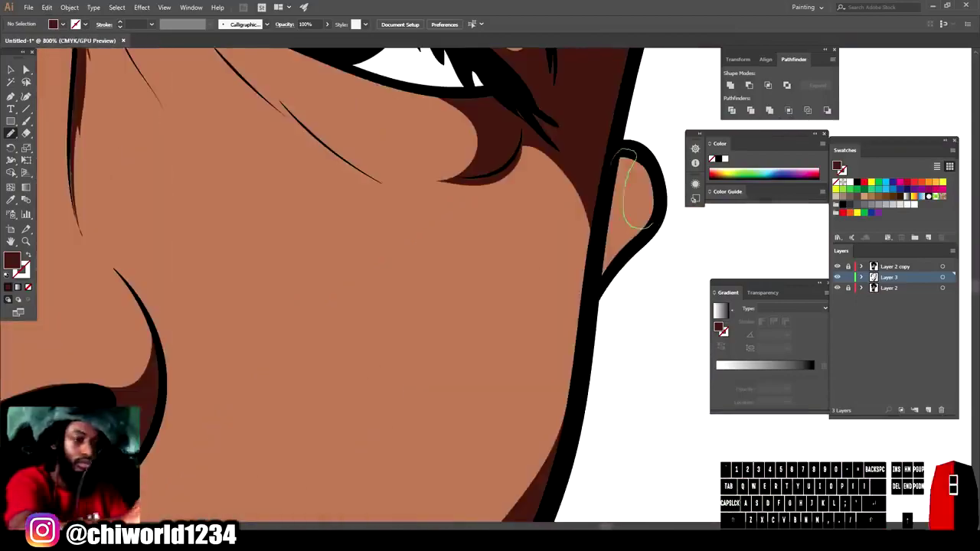
# Step: Shade the cheek edge and the small visible ear on the portrait's right side, and activate the Selection tool
pyautogui.moveTo(605, 521); pyautogui.dragTo(617, 361)
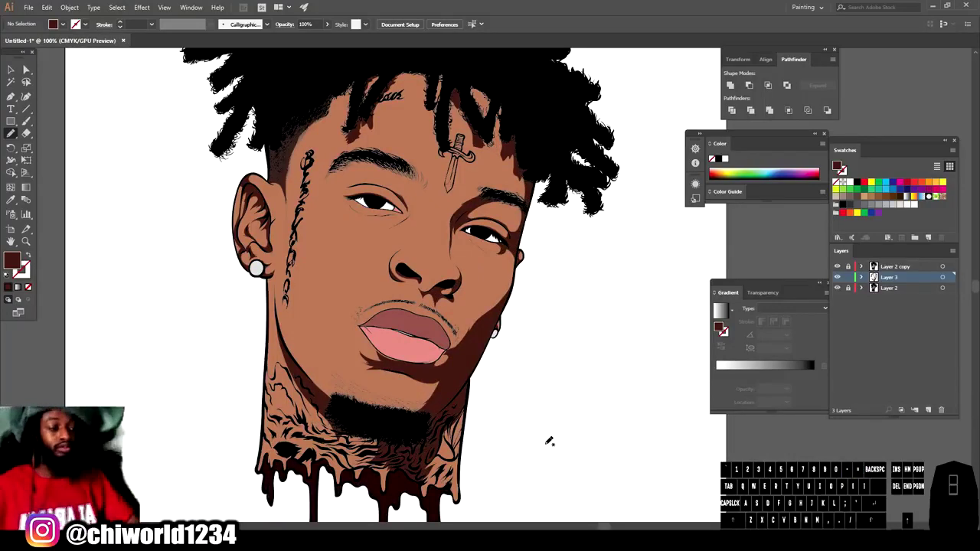
pyautogui.hotkey('ctrl', '-')
pyautogui.click(9, 69)
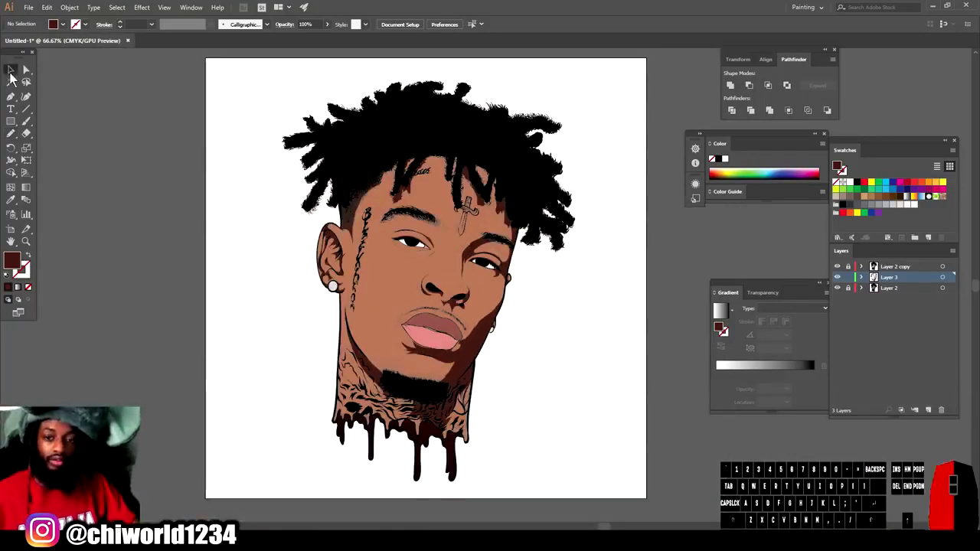
# Step: Select all the dark shadow shapes on Layer 3 and open them for recolouring with the Color Harmony preset
pyautogui.moveTo(260, 93); pyautogui.dragTo(546, 245)
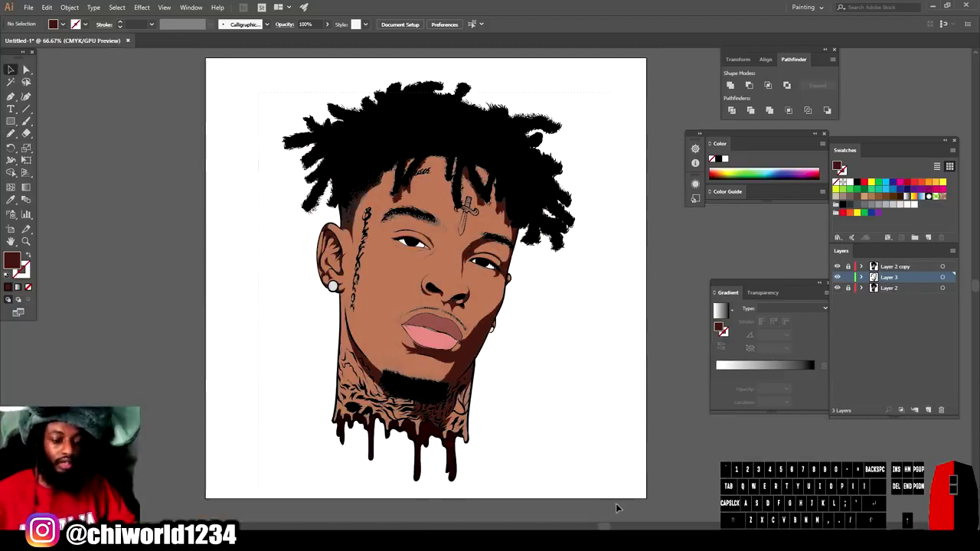
pyautogui.moveTo(616, 503); pyautogui.dragTo(618, 503)
pyautogui.hotkey('ctrl', '+')
pyautogui.hotkey('ctrl', '+')
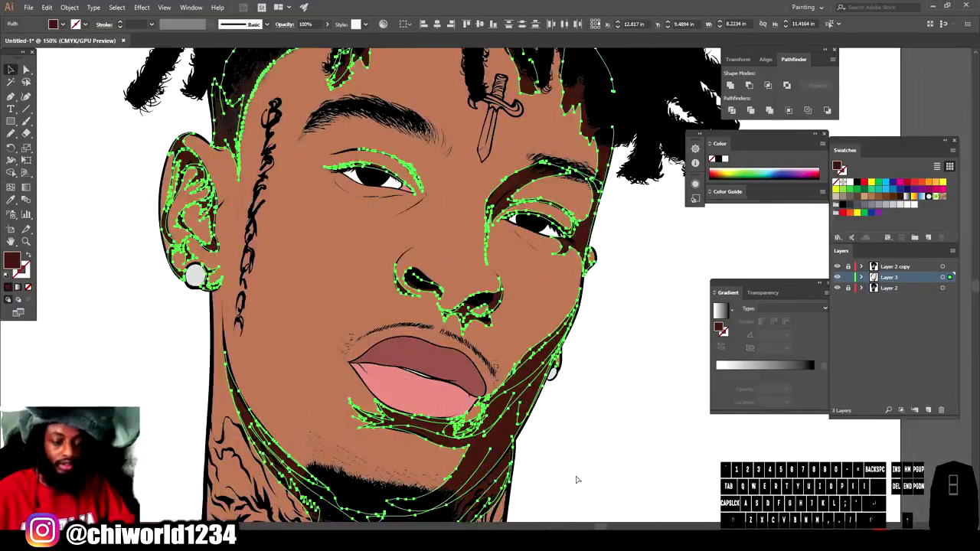
pyautogui.click(47, 8)
pyautogui.moveTo(147, 192)
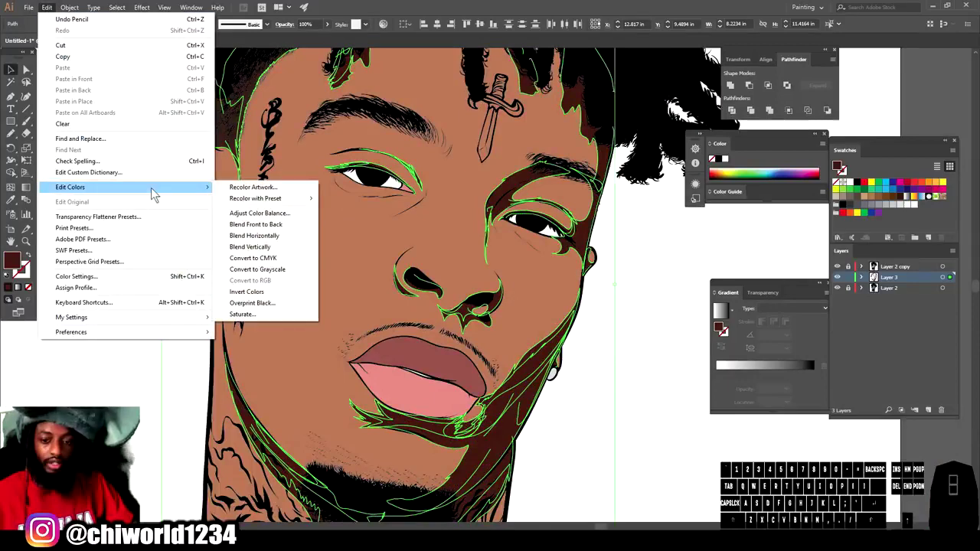
pyautogui.moveTo(272, 201)
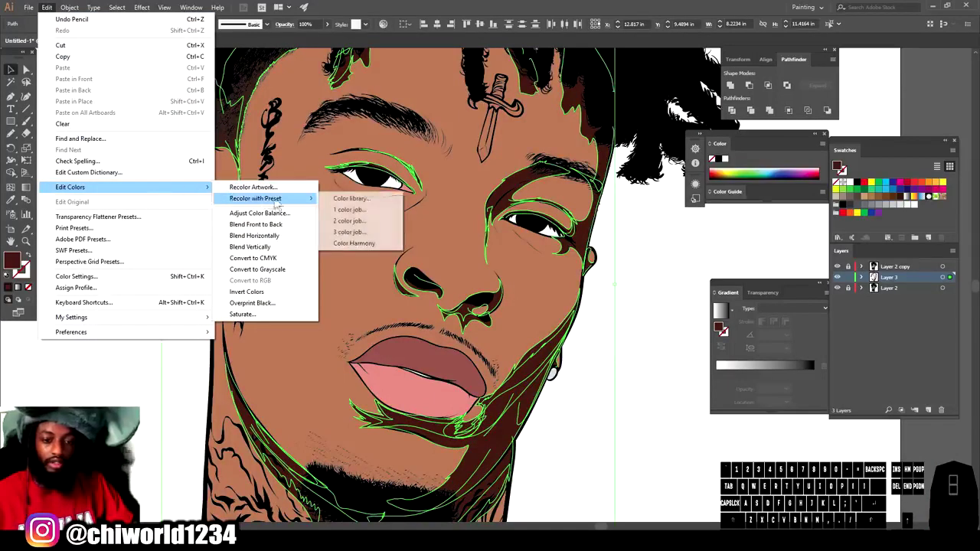
pyautogui.click(348, 244)
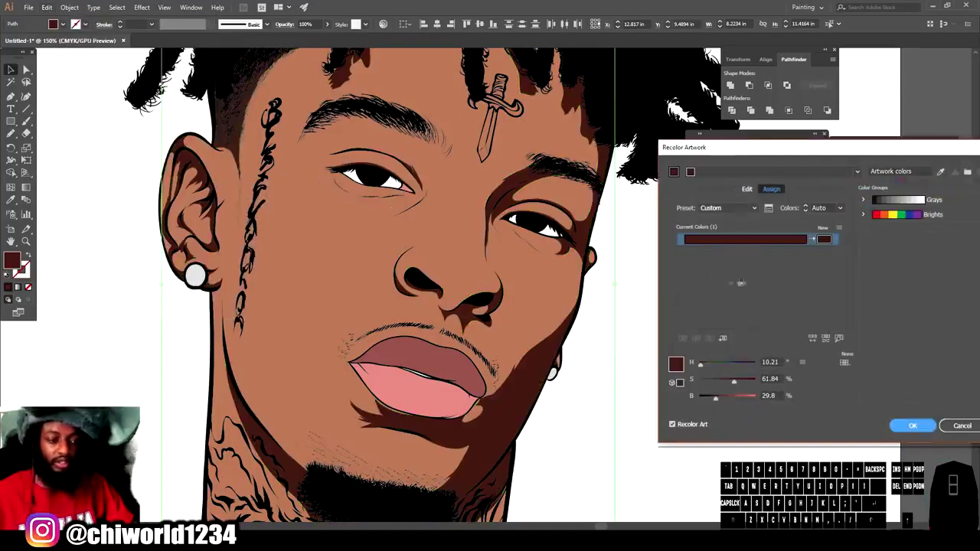
# Step: Recolour the selected shadow shapes to 66% saturation and 30% brightness, apply the change and deselect the artwork
pyautogui.moveTo(729, 382); pyautogui.dragTo(711, 399)
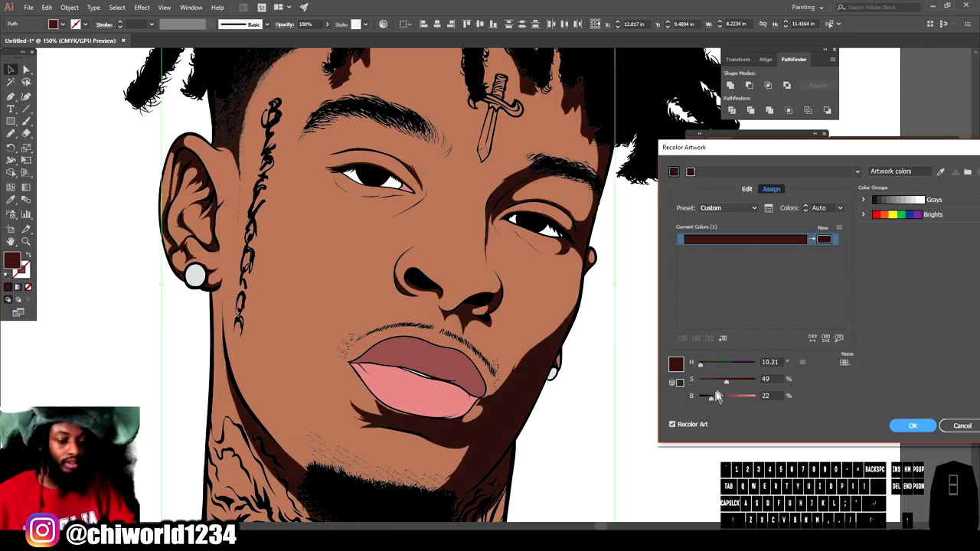
pyautogui.moveTo(733, 385); pyautogui.dragTo(717, 398)
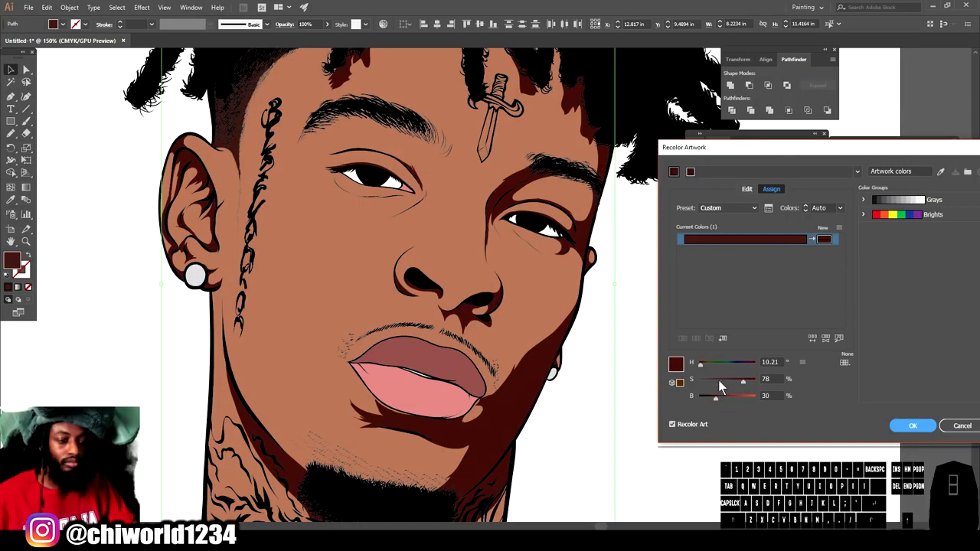
pyautogui.click(726, 382)
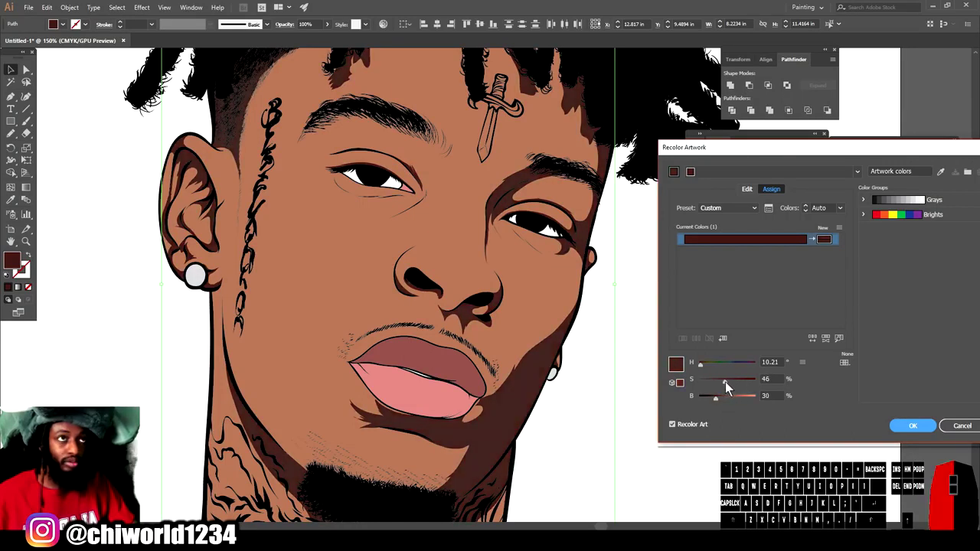
pyautogui.moveTo(726, 386)
pyautogui.mouseDown()
pyautogui.moveTo(715, 398)
pyautogui.moveTo(737, 383)
pyautogui.mouseUp()
pyautogui.click(728, 384)
pyautogui.click(716, 396)
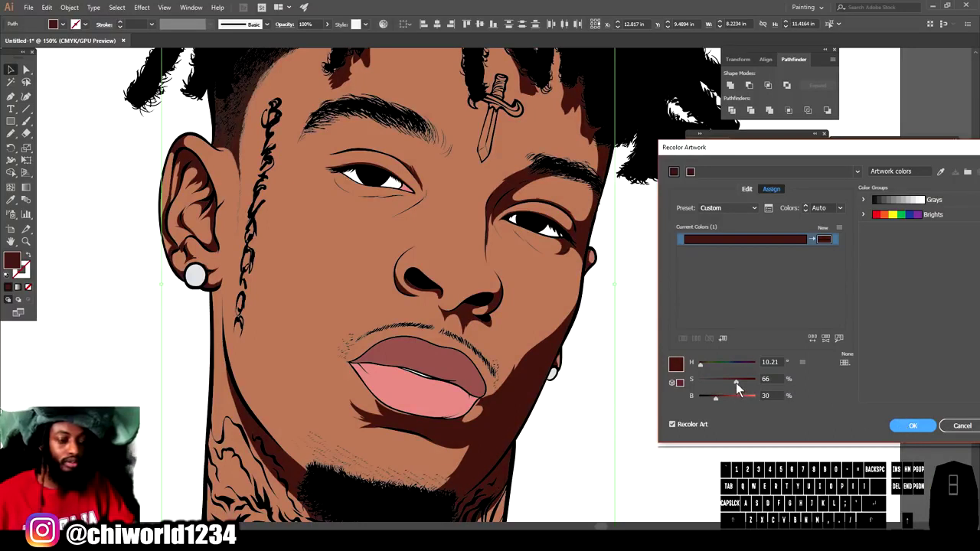
pyautogui.click(912, 420)
pyautogui.hotkey('ctrl', '-')
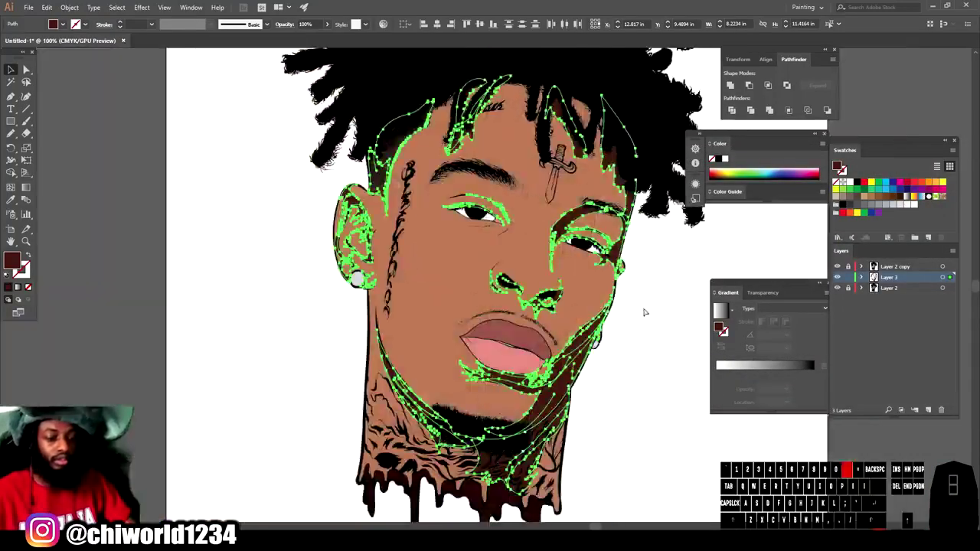
pyautogui.hotkey('ctrl', '-')
pyautogui.hscroll(2, 636, 342)
pyautogui.click(590, 334)
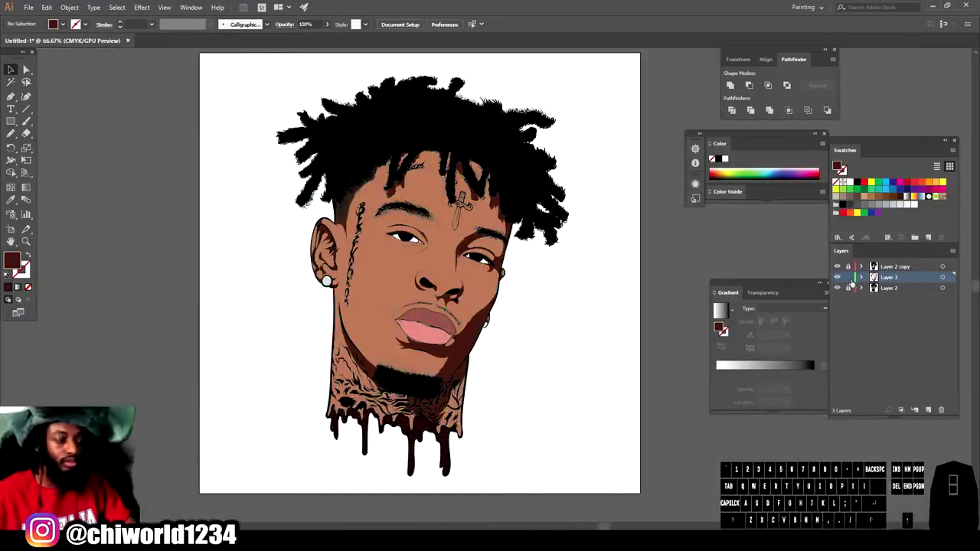
# Step: With Layer 3 locked, add a new layer and place it between Layer 3 and Layer 2
pyautogui.click(927, 409)
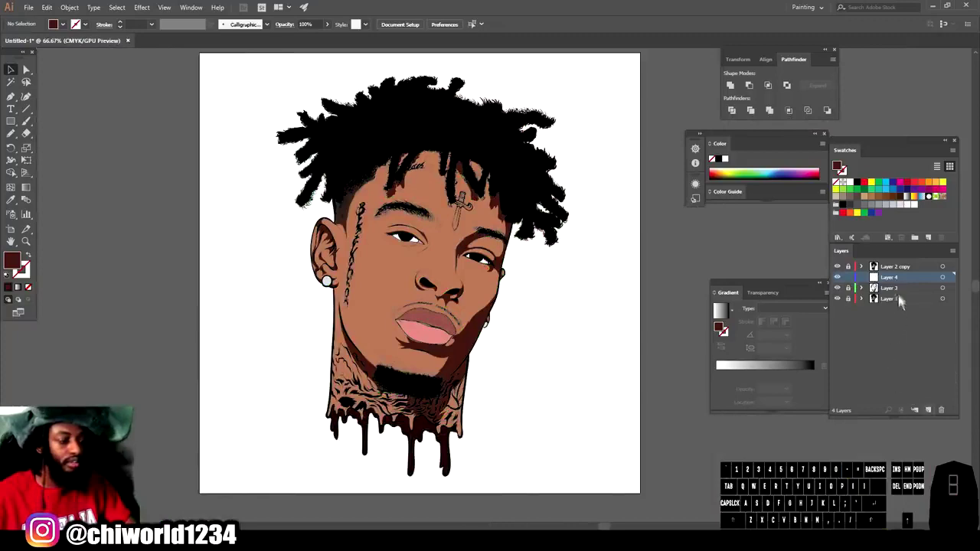
pyautogui.moveTo(895, 277); pyautogui.dragTo(898, 291)
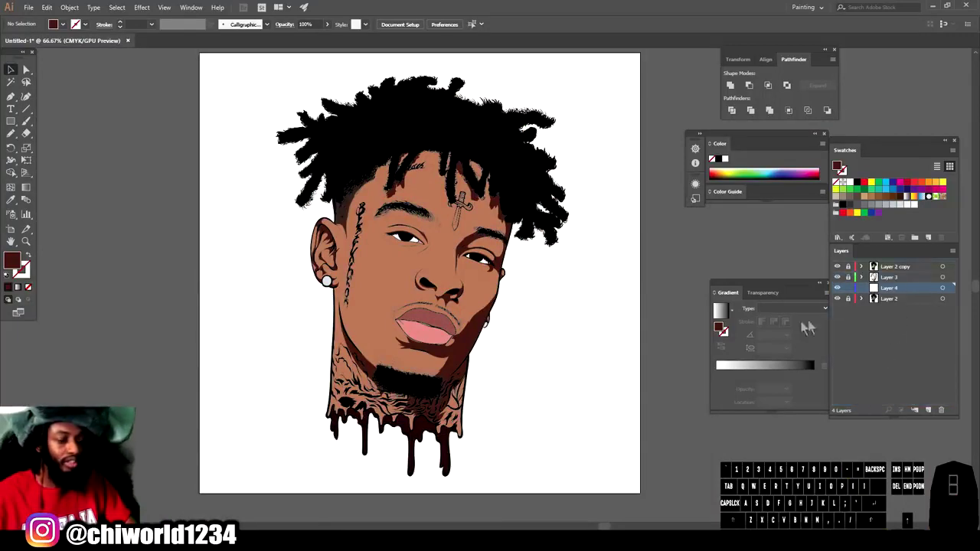
# Step: Sample the face's skin colour and darken the fill to a midtone brown with hue 14°, saturation 58% and brightness 51%
pyautogui.hotkey('ctrl', '1')
pyautogui.hotkey('ctrl', '+')
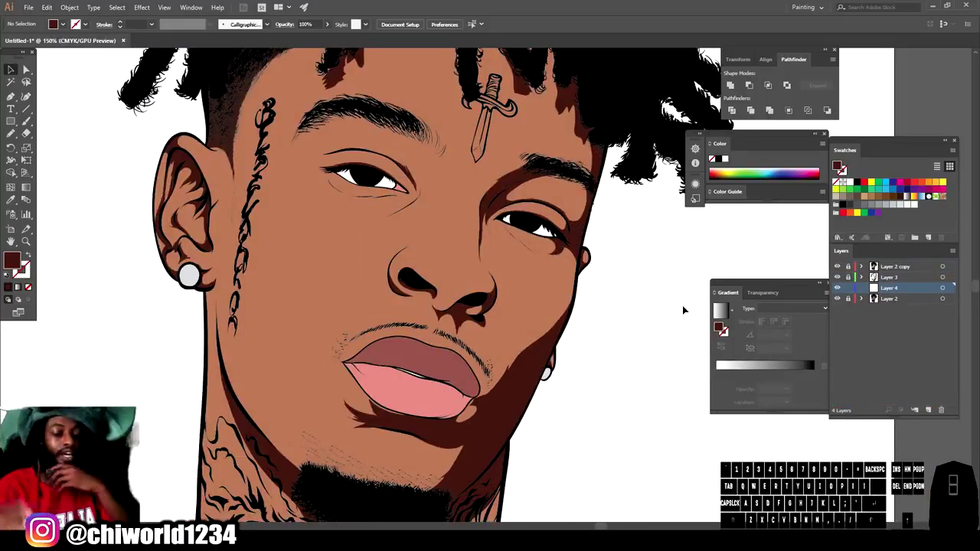
pyautogui.scroll(-1, 555, 313)
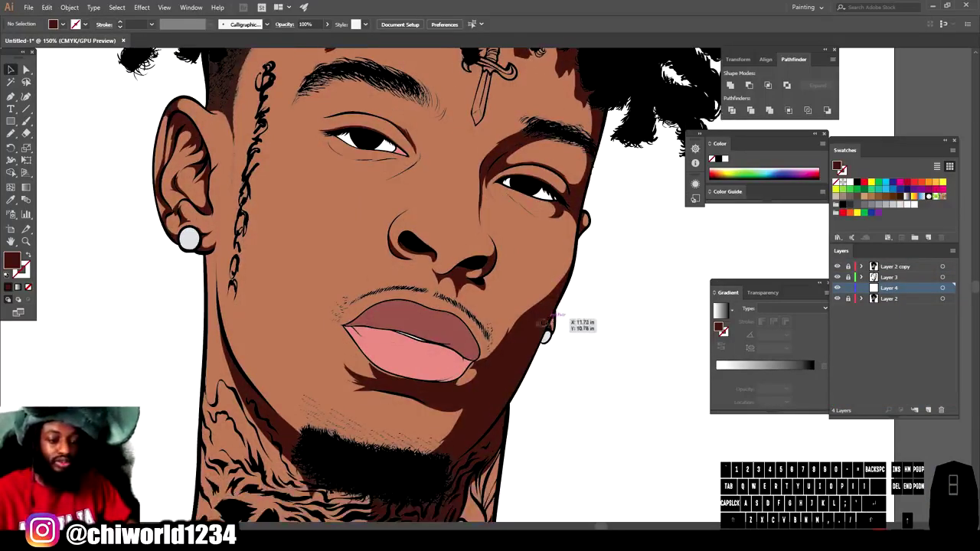
pyautogui.hotkey('ctrl', '+')
pyautogui.click(10, 200)
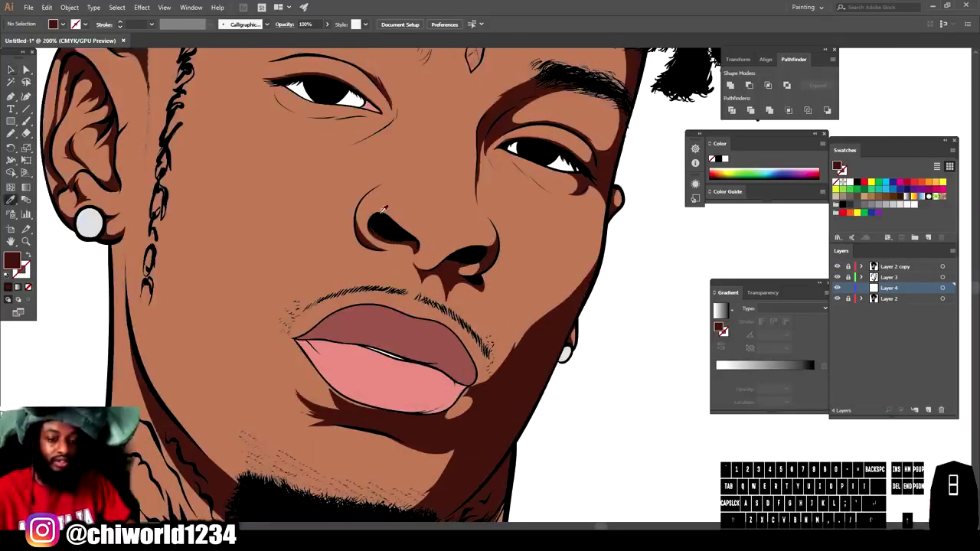
pyautogui.click(433, 250)
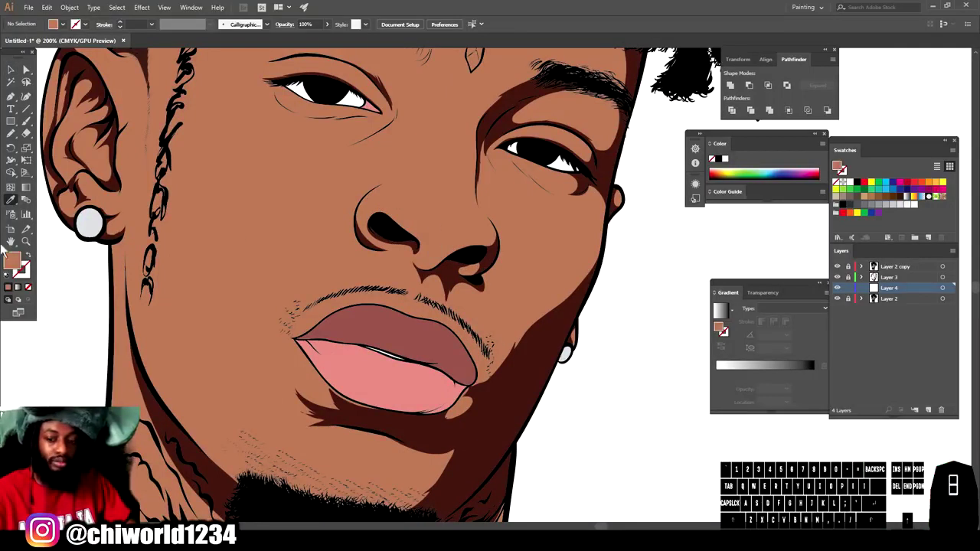
pyautogui.doubleClick(12, 262)
pyautogui.moveTo(693, 422); pyautogui.dragTo(702, 448)
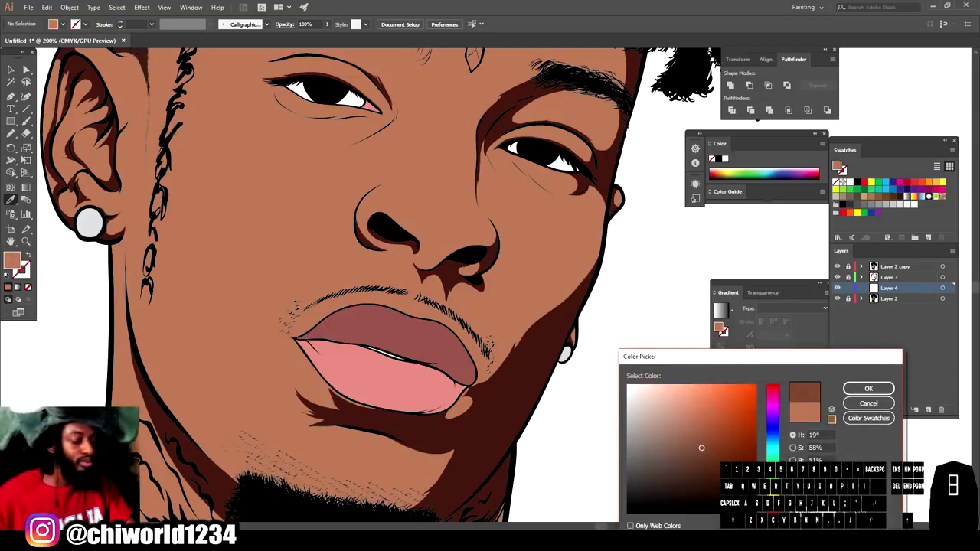
pyautogui.click(701, 448)
pyautogui.moveTo(772, 508); pyautogui.dragTo(772, 509)
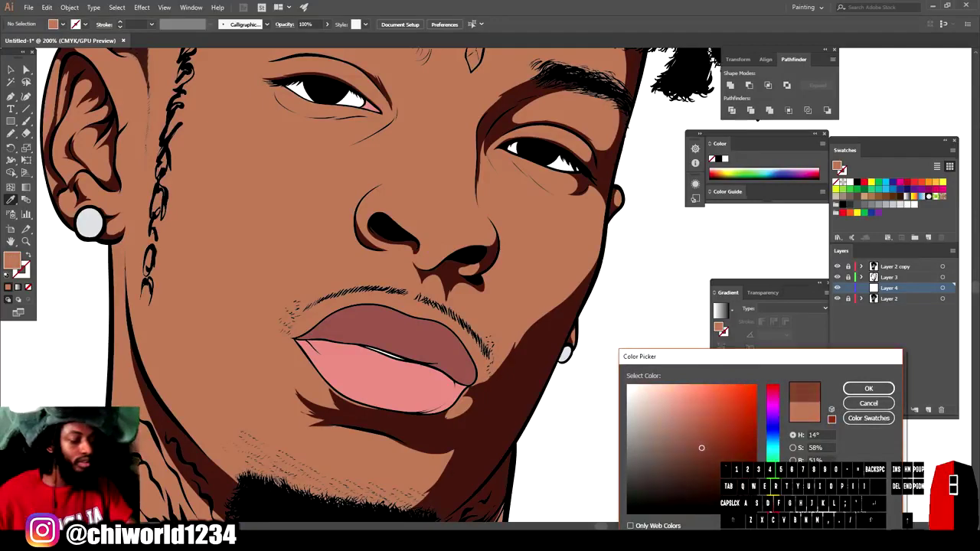
pyautogui.click(869, 388)
# Step: Use the Pencil tool to draw a midtone shape along the dark cheek shadow, from the mouth corner up to the eye
pyautogui.press('n')
pyautogui.scroll(2, 549, 319)
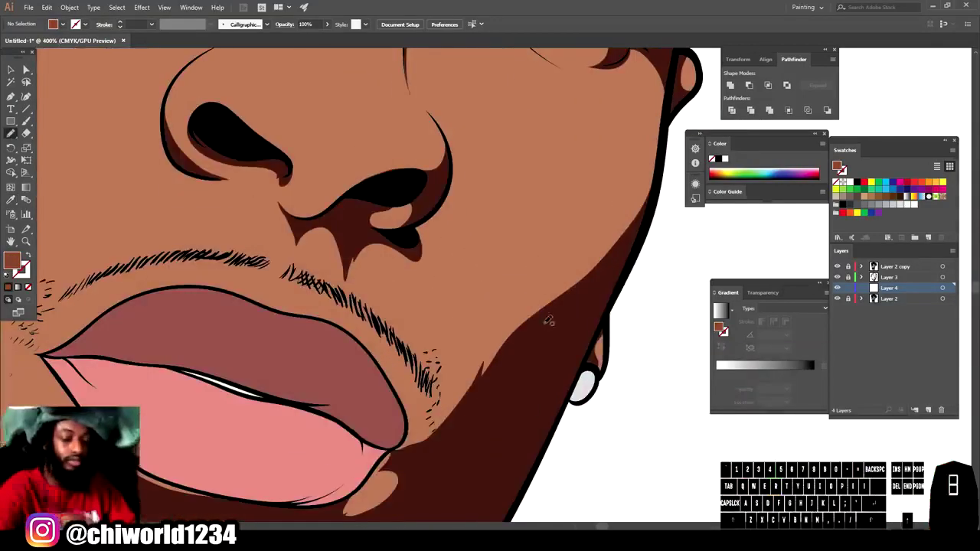
pyautogui.scroll(-4, 645, 143)
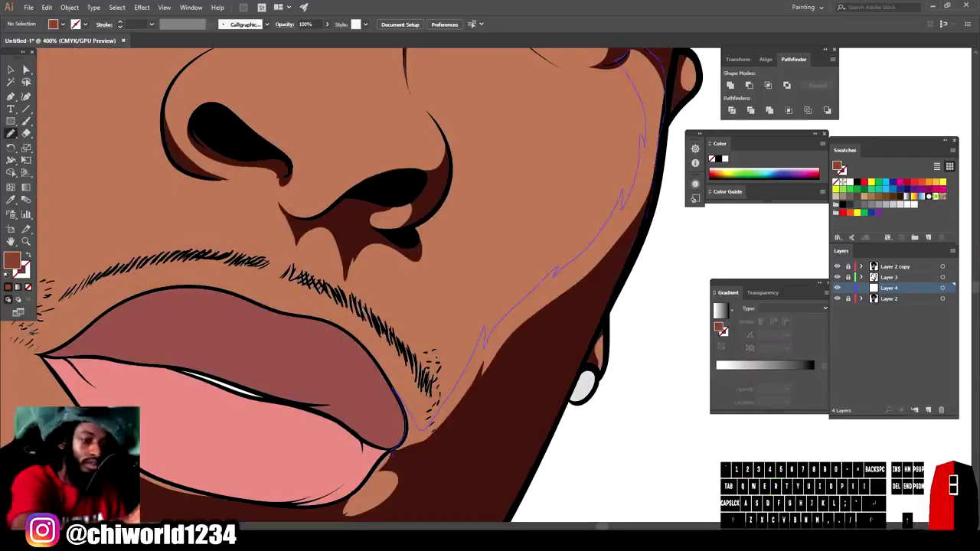
# Step: Draw midtone shapes beneath the eye on the shaded side of the face and around its upper eyelid
pyautogui.scroll(4, 689, 253)
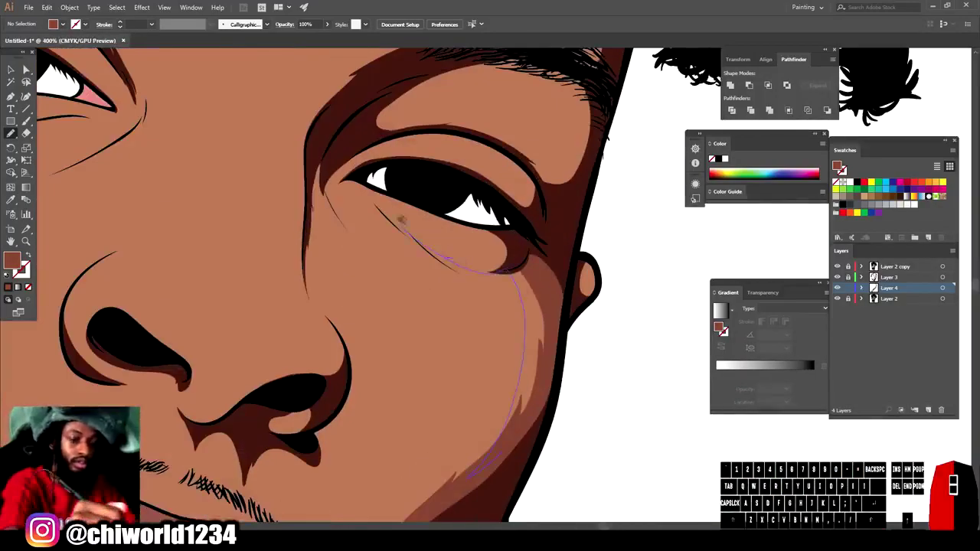
pyautogui.moveTo(469, 471); pyautogui.dragTo(470, 469)
pyautogui.scroll(-2, 575, 390)
pyautogui.scroll(2, 584, 416)
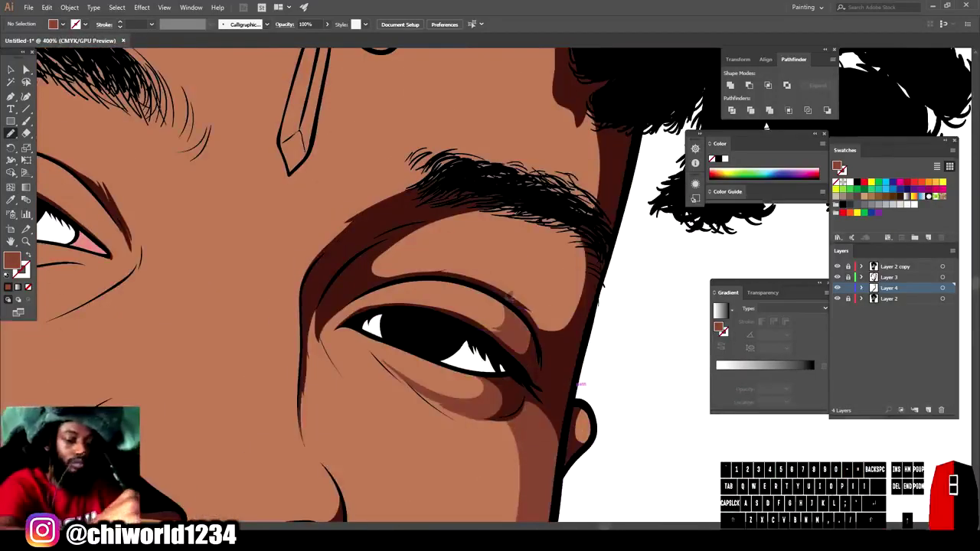
pyautogui.moveTo(478, 225); pyautogui.dragTo(482, 224)
pyautogui.moveTo(321, 326); pyautogui.dragTo(419, 307)
# Step: Draw midtone shading around the nose, following the nostrils and the underside of the nose tip
pyautogui.hotkey('ctrl', '-')
pyautogui.hotkey('ctrl', '-')
pyautogui.hotkey('ctrl', '-')
pyautogui.hotkey('ctrl', '-')
pyautogui.hotkey('ctrl', '-')
pyautogui.hotkey('ctrl', '-')
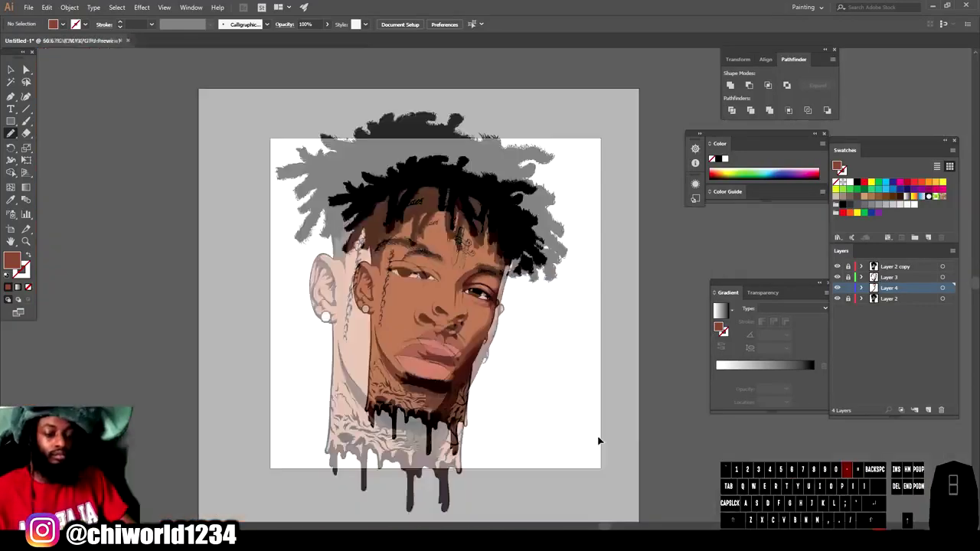
pyautogui.hotkey('ctrl', '=')
pyautogui.hotkey('ctrl', '=')
pyautogui.hotkey('ctrl', '=')
pyautogui.hotkey('ctrl', '=')
pyautogui.hotkey('ctrl', '=')
pyautogui.hotkey('ctrl', '=')
pyautogui.hotkey('ctrl', '=')
pyautogui.moveTo(156, 349)
pyautogui.mouseDown()
pyautogui.moveTo(182, 303)
pyautogui.moveTo(412, 430)
pyautogui.mouseUp()
pyautogui.moveTo(529, 302); pyautogui.dragTo(439, 437)
# Step: Draw a midtone shape beside the nose bridge, running from the shaded eye's inner corner down to the nostril
pyautogui.hotkey('ctrl', '-')
pyautogui.hotkey('ctrl', '-')
pyautogui.hotkey('ctrl', '-')
pyautogui.hotkey('ctrl', '=')
pyautogui.hotkey('ctrl', '=')
pyautogui.hotkey('ctrl', '=')
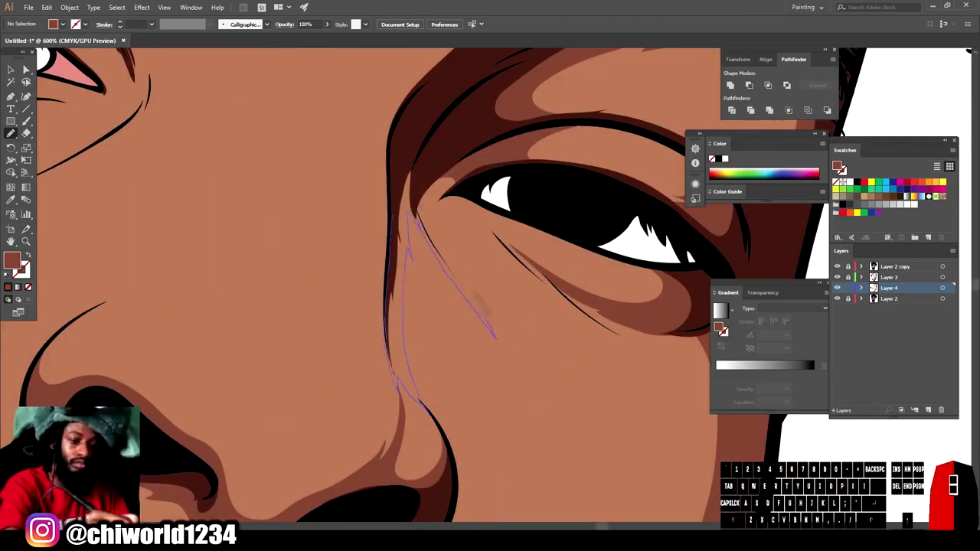
pyautogui.moveTo(497, 336); pyautogui.dragTo(407, 184)
pyautogui.scroll(-3, 466, 264)
pyautogui.scroll(3, 425, 425)
# Step: Draw midtone shapes beneath the nose, extending its dark shadow down towards the moustache
pyautogui.moveTo(284, 205); pyautogui.dragTo(332, 313)
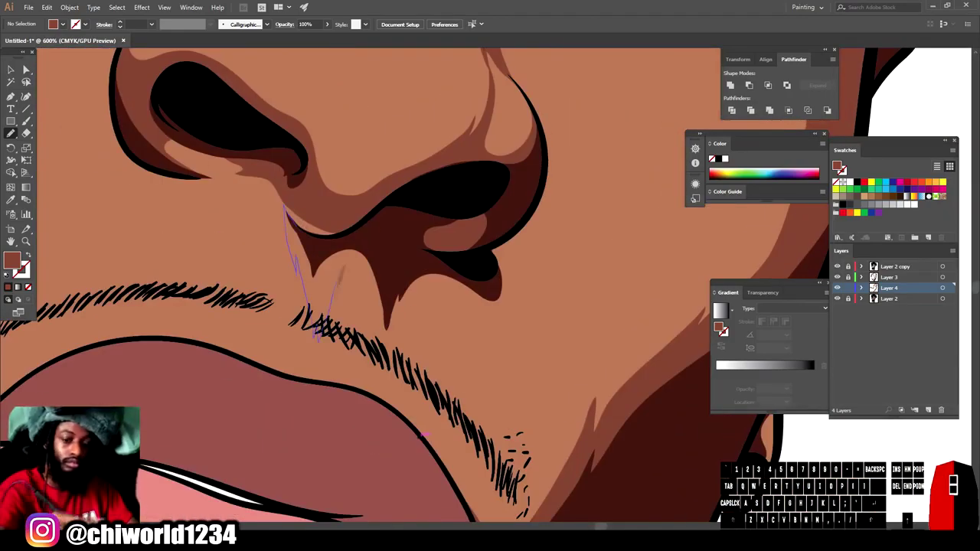
pyautogui.moveTo(406, 401)
pyautogui.mouseDown()
pyautogui.moveTo(500, 369)
pyautogui.moveTo(510, 297)
pyautogui.mouseUp()
pyautogui.scroll(-3, 560, 265)
pyautogui.scroll(2, 587, 418)
pyautogui.moveTo(186, 434)
pyautogui.mouseDown()
pyautogui.moveTo(365, 435)
pyautogui.moveTo(417, 364)
pyautogui.moveTo(438, 452)
pyautogui.moveTo(350, 417)
pyautogui.mouseUp()
# Step: Draw midtone shading down the side of the face near the ear, from the temple along the cheek to the beard
pyautogui.scroll(-3, 493, 284)
pyautogui.scroll(2, 475, 219)
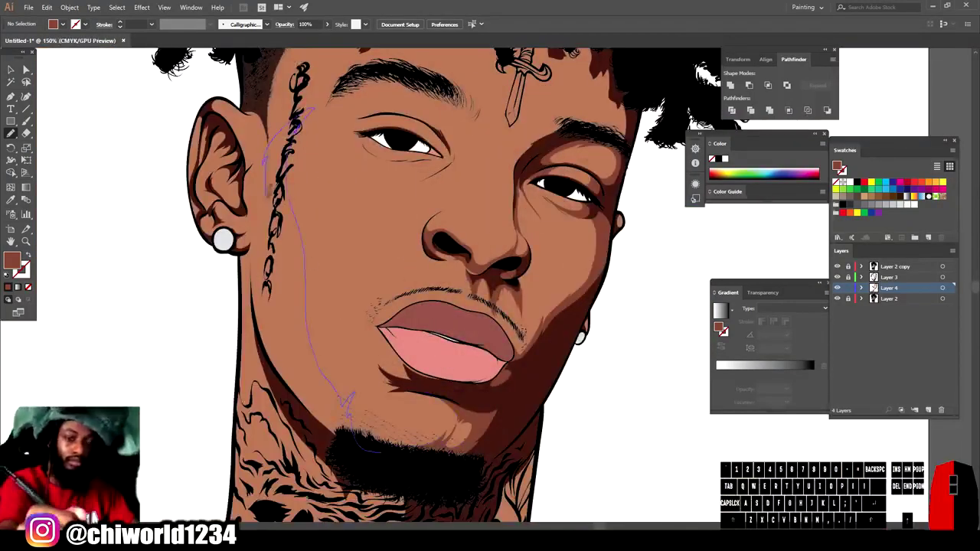
pyautogui.scroll(-3, 380, 453)
pyautogui.moveTo(351, 414); pyautogui.dragTo(391, 479)
pyautogui.scroll(3, 383, 448)
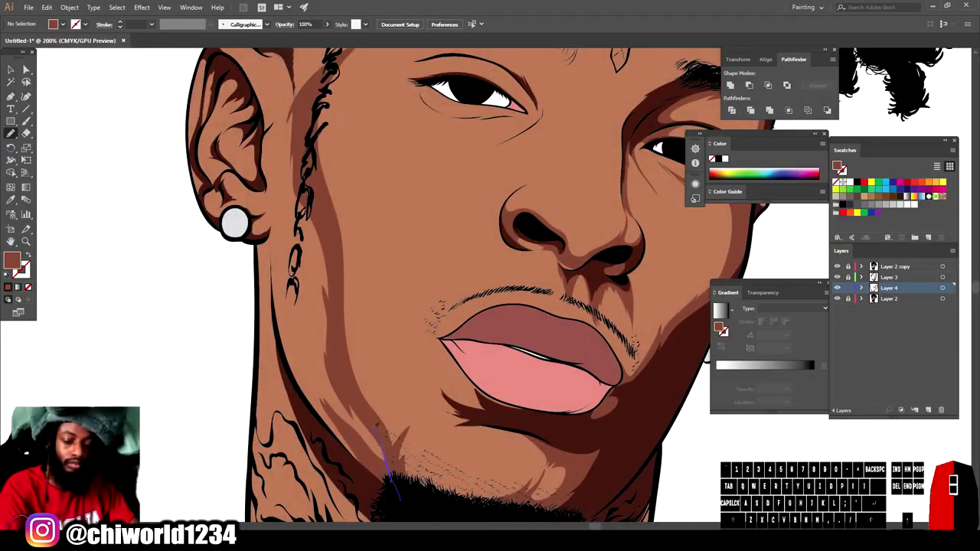
pyautogui.moveTo(278, 222); pyautogui.dragTo(360, 461)
# Step: Fill out the midtone between ear and jaw, undoing one stray stroke, and carry it up over the sideburn
pyautogui.scroll(-3, 486, 286)
pyautogui.scroll(3, 486, 286)
pyautogui.moveTo(340, 324); pyautogui.dragTo(330, 375)
pyautogui.moveTo(317, 390)
pyautogui.mouseDown()
pyautogui.moveTo(318, 466)
pyautogui.moveTo(347, 429)
pyautogui.moveTo(339, 394)
pyautogui.mouseUp()
pyautogui.hotkey('ctrl', 'z')
pyautogui.moveTo(310, 220); pyautogui.dragTo(311, 246)
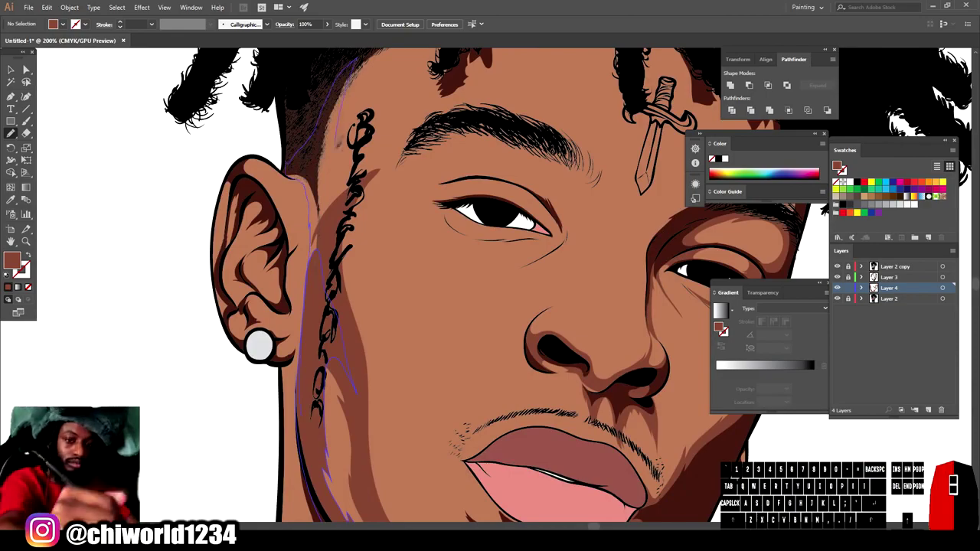
pyautogui.moveTo(338, 143); pyautogui.dragTo(333, 193)
# Step: Draw a midtone shape along the hairline at the temple, reaching the outer end of the eyebrow above the face tattoo
pyautogui.hotkey('ctrl', '-')
pyautogui.hotkey('ctrl', '-')
pyautogui.hotkey('ctrl', '=')
pyautogui.hotkey('ctrl', '=')
pyautogui.scroll(4, 486, 286)
pyautogui.moveTo(354, 329); pyautogui.dragTo(354, 277)
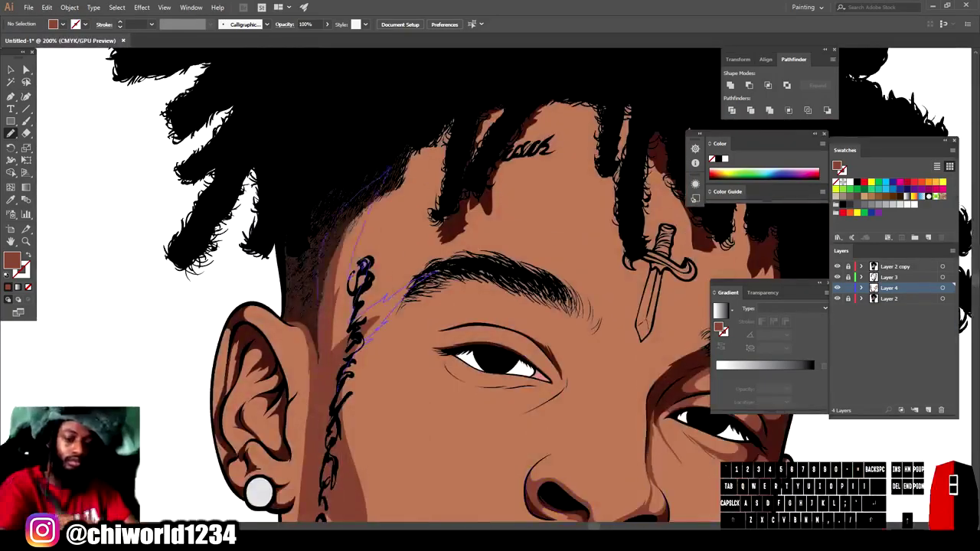
# Step: Draw midtone shading on the eyelid nearer the ear, extending from the brow's underside around the inner eye corner
pyautogui.hotkey('ctrl', '-')
pyautogui.hotkey('ctrl', '-')
pyautogui.hotkey('ctrl', '=')
pyautogui.hotkey('ctrl', '=')
pyautogui.hotkey('ctrl', '=')
pyautogui.moveTo(344, 84); pyautogui.dragTo(611, 335)
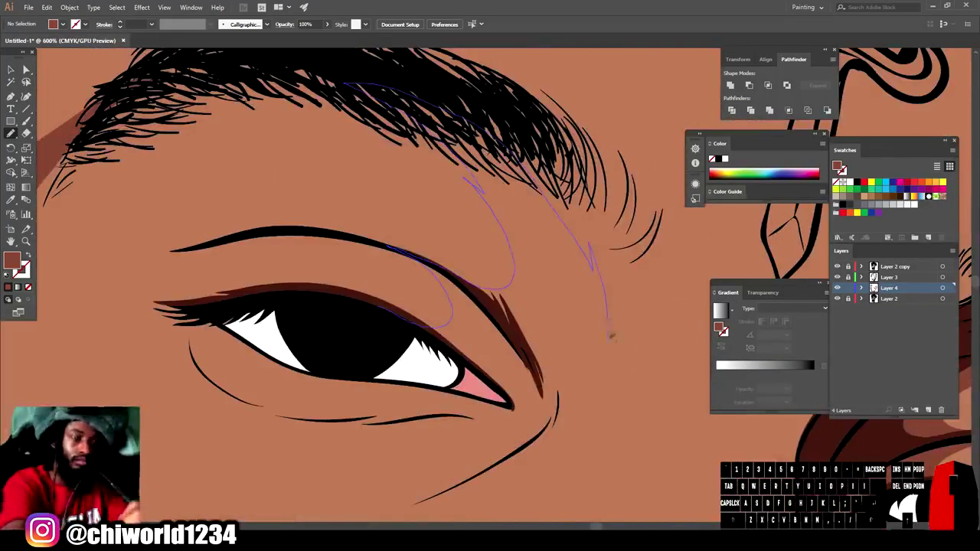
pyautogui.moveTo(536, 429); pyautogui.dragTo(521, 383)
# Step: Draw a midtone shape beneath the eye nearer the ear, along the lower lid and eye-bag crease
pyautogui.hotkey('ctrl', '-')
pyautogui.hotkey('ctrl', '-')
pyautogui.hotkey('ctrl', '=')
pyautogui.hotkey('ctrl', '=')
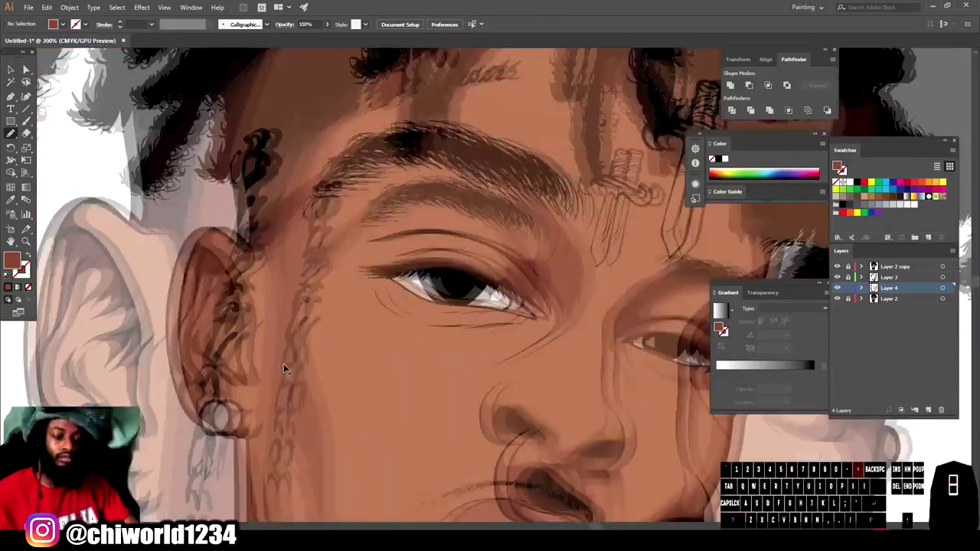
pyautogui.moveTo(310, 295)
pyautogui.mouseDown()
pyautogui.moveTo(417, 330)
pyautogui.moveTo(429, 362)
pyautogui.moveTo(282, 282)
pyautogui.mouseUp()
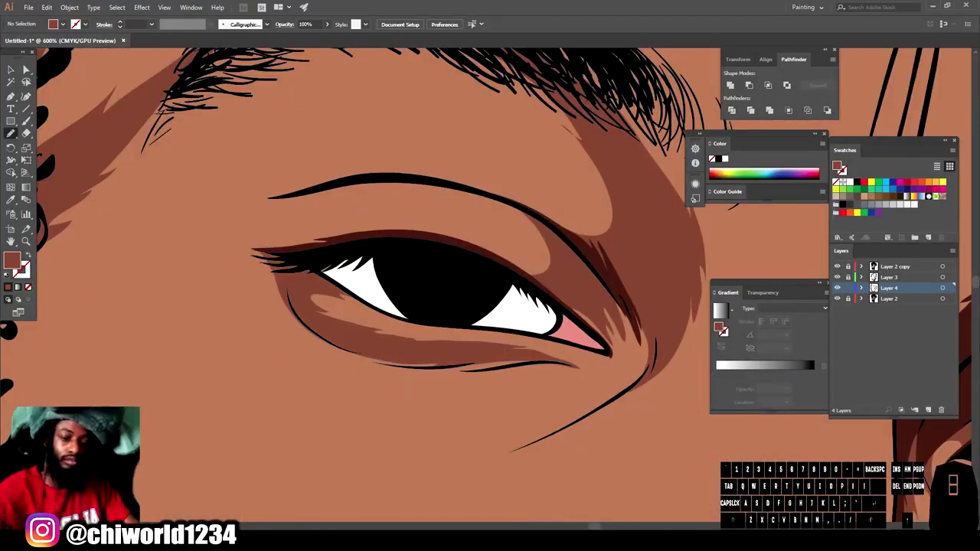
# Step: Draw midtone shapes from beneath the nostril down past the mouth corner and along the edge of the far cheek's dark shadow
pyautogui.hotkey('ctrl', '-')
pyautogui.hotkey('ctrl', '-')
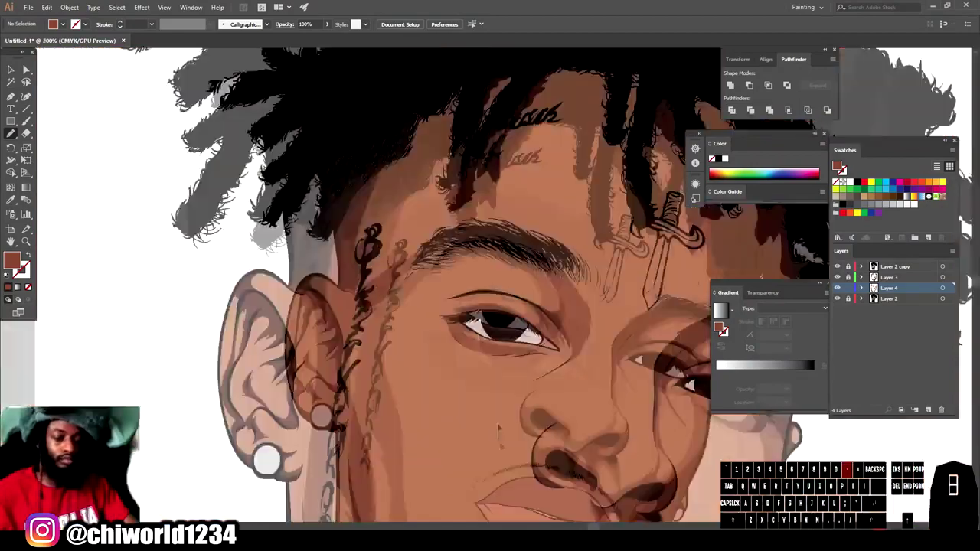
pyautogui.moveTo(497, 429)
pyautogui.mouseDown()
pyautogui.moveTo(450, 248)
pyautogui.moveTo(384, 117)
pyautogui.mouseUp()
pyautogui.moveTo(475, 321)
pyautogui.mouseDown()
pyautogui.moveTo(285, 184)
pyautogui.moveTo(360, 216)
pyautogui.mouseUp()
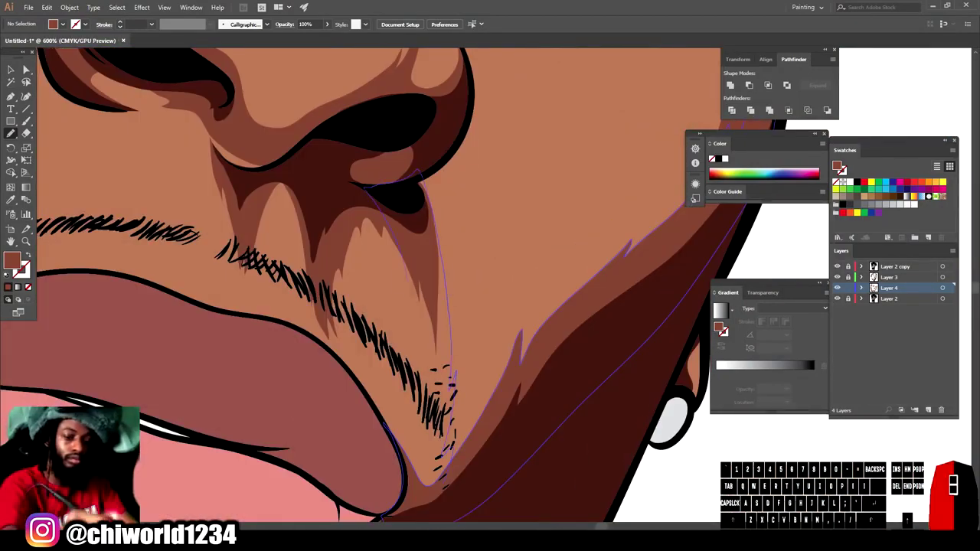
pyautogui.moveTo(344, 253); pyautogui.dragTo(398, 483)
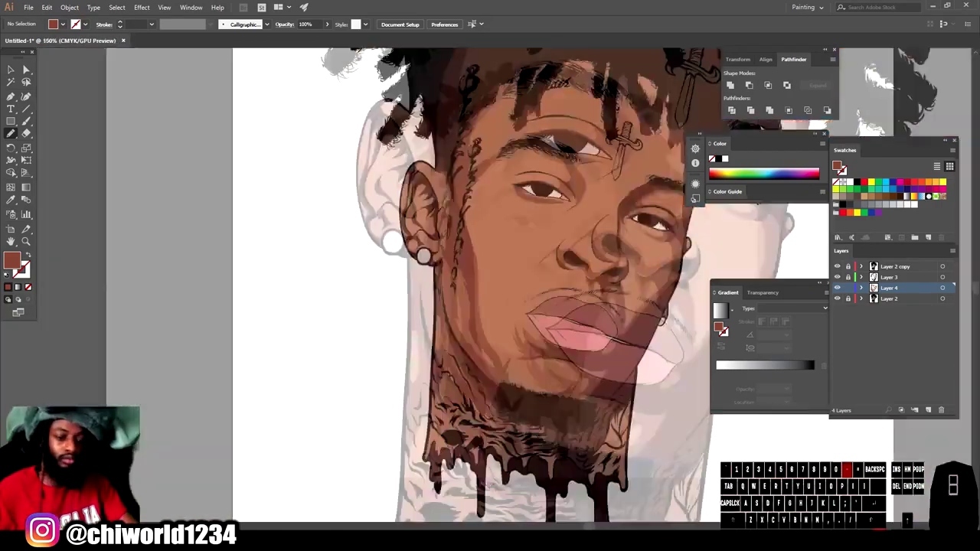
# Step: Draw midtone shapes along the front edge of the ear and around the earlobe above the stud
pyautogui.moveTo(303, 326)
pyautogui.mouseDown()
pyautogui.moveTo(343, 364)
pyautogui.moveTo(481, 376)
pyautogui.moveTo(467, 264)
pyautogui.mouseUp()
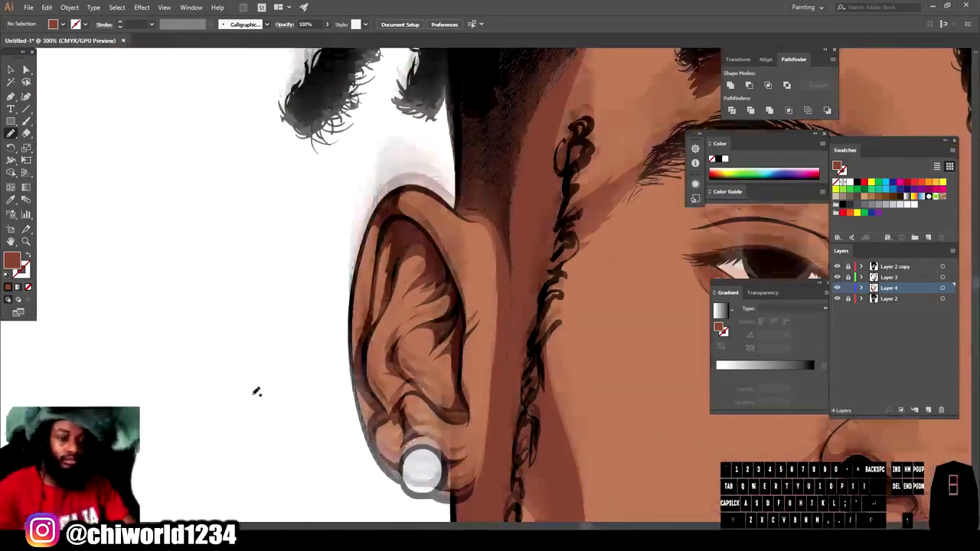
pyautogui.moveTo(418, 198); pyautogui.dragTo(441, 205)
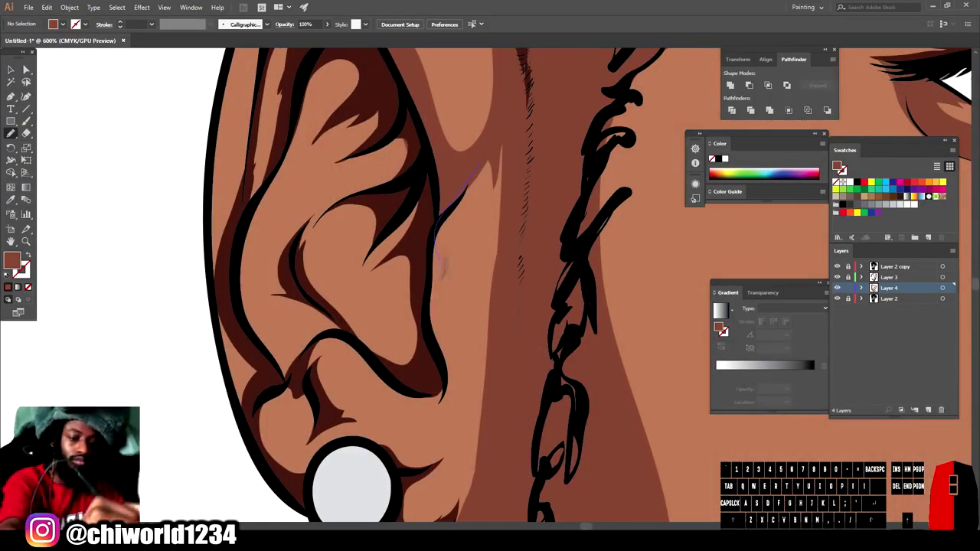
pyautogui.moveTo(463, 395); pyautogui.dragTo(491, 231)
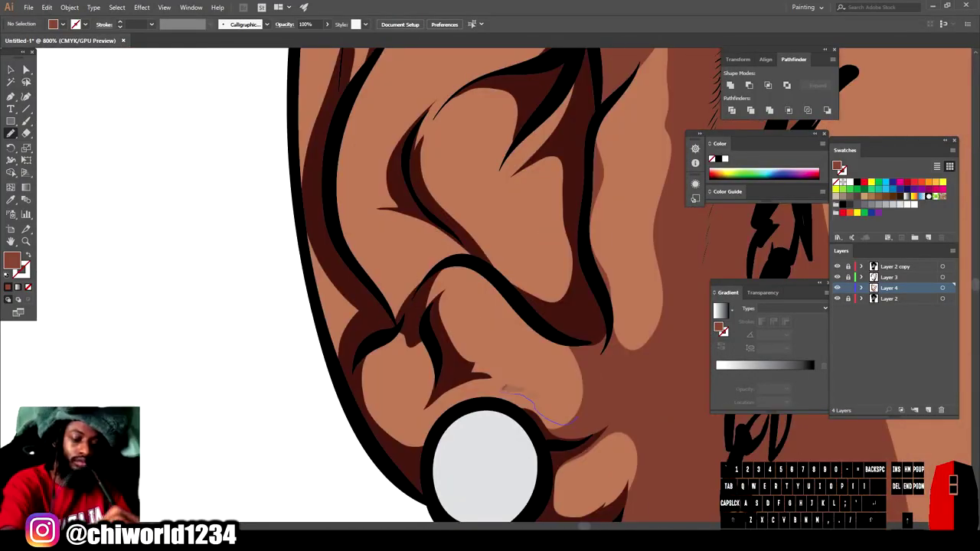
pyautogui.moveTo(498, 276); pyautogui.dragTo(574, 421)
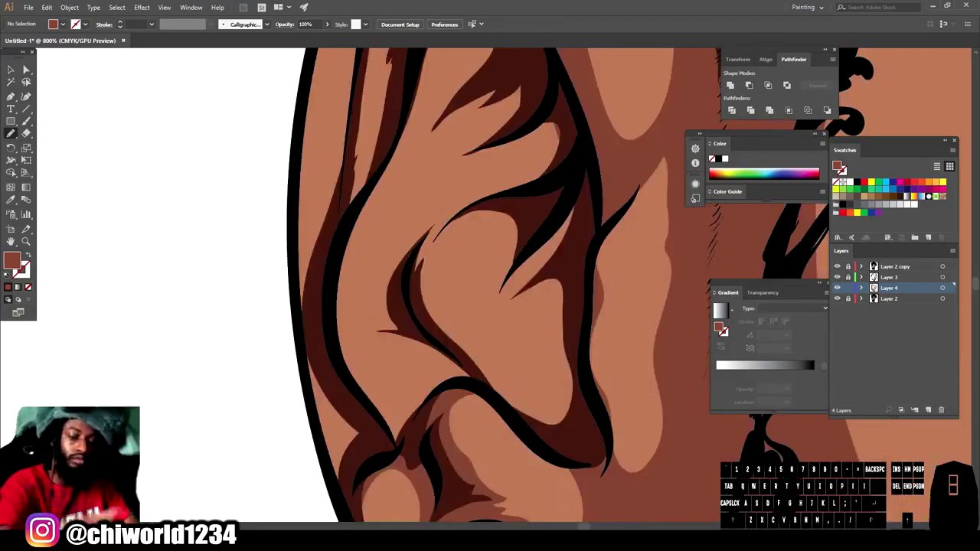
# Step: Draw midtone shading in the inner ear folds and upper rim, and on the neck below the earlobe
pyautogui.moveTo(520, 247)
pyautogui.mouseDown()
pyautogui.moveTo(438, 293)
pyautogui.moveTo(510, 230)
pyautogui.mouseUp()
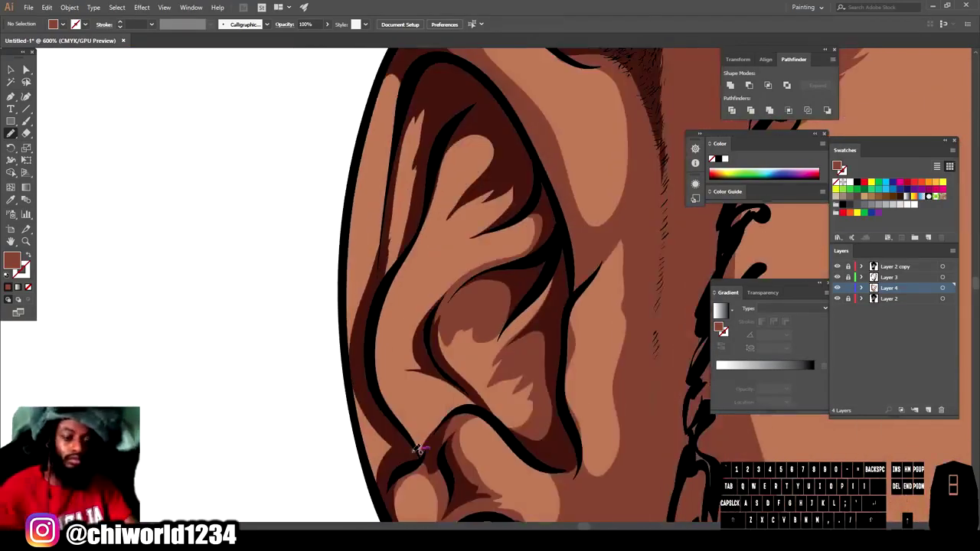
pyautogui.moveTo(387, 359)
pyautogui.mouseDown()
pyautogui.moveTo(435, 226)
pyautogui.moveTo(440, 260)
pyautogui.mouseUp()
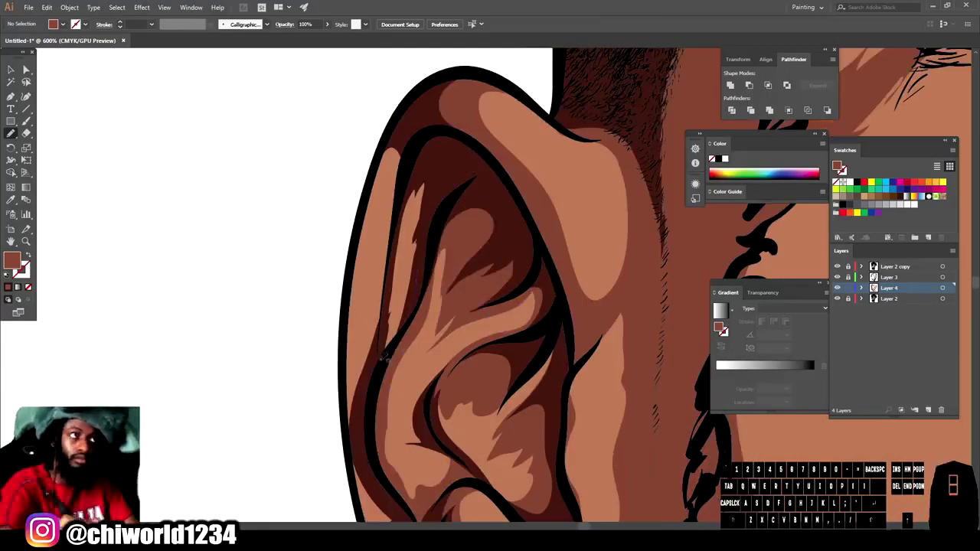
pyautogui.moveTo(376, 184)
pyautogui.mouseDown()
pyautogui.moveTo(353, 351)
pyautogui.moveTo(360, 413)
pyautogui.mouseUp()
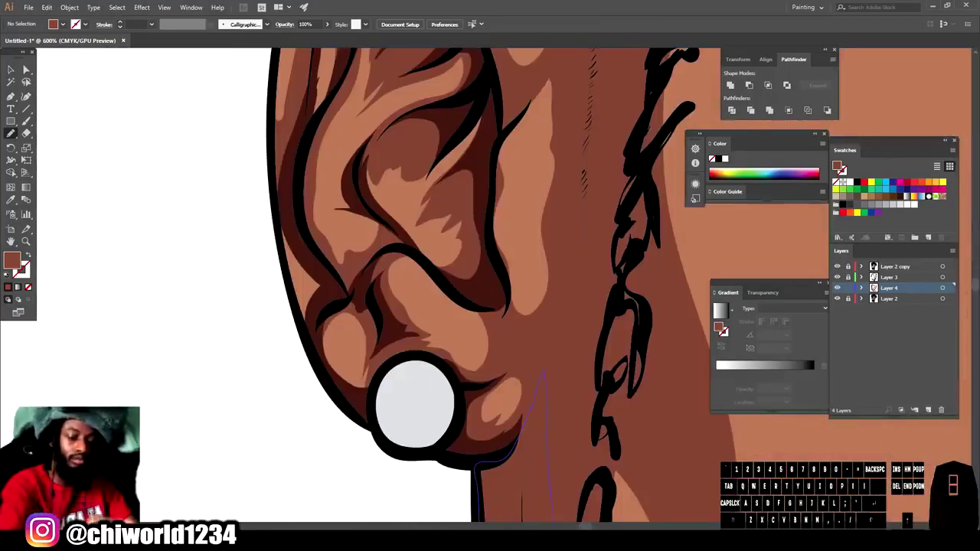
pyautogui.moveTo(345, 360); pyautogui.dragTo(325, 298)
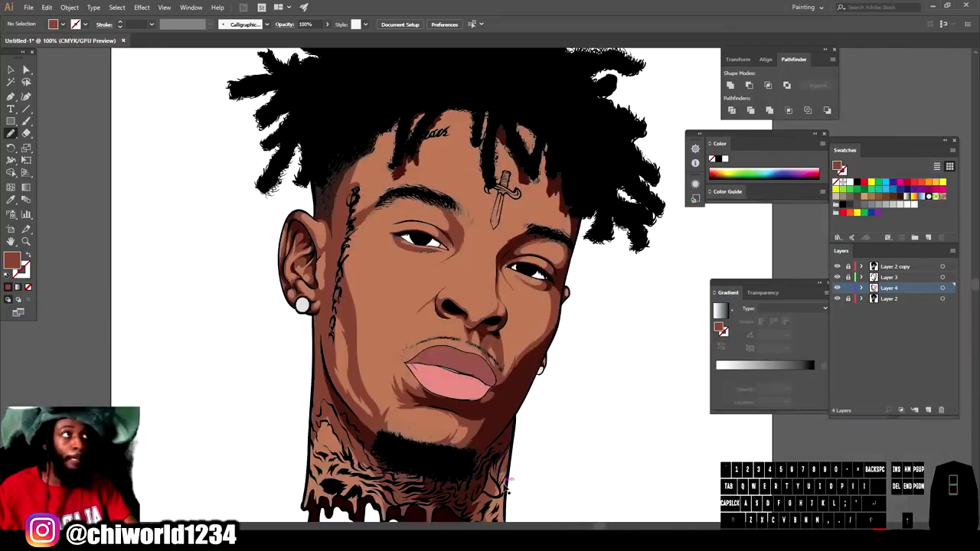
# Step: Unlock Layer 3 and Layer 2, and select all the unlocked portrait artwork together with the midtone layer
pyautogui.hotkey('ctrl', '-')
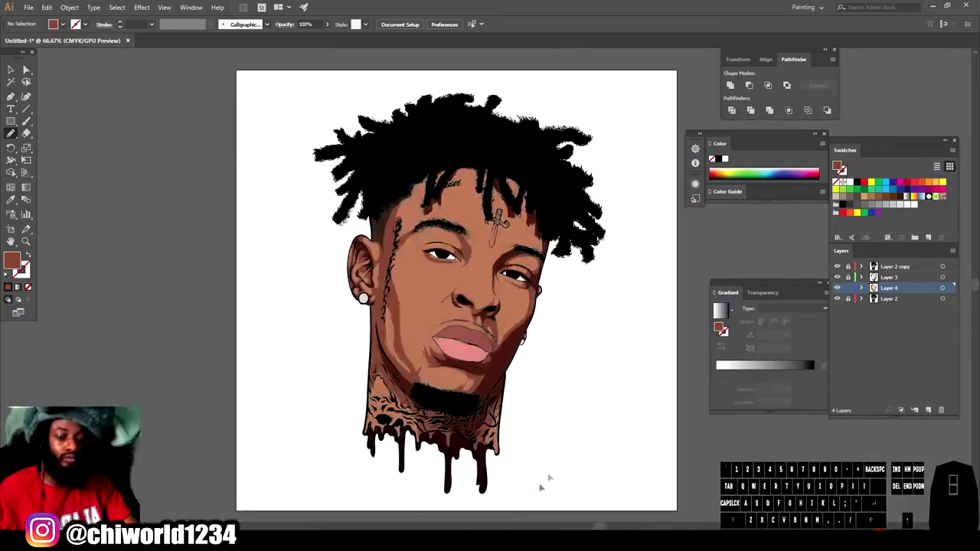
pyautogui.click(847, 278)
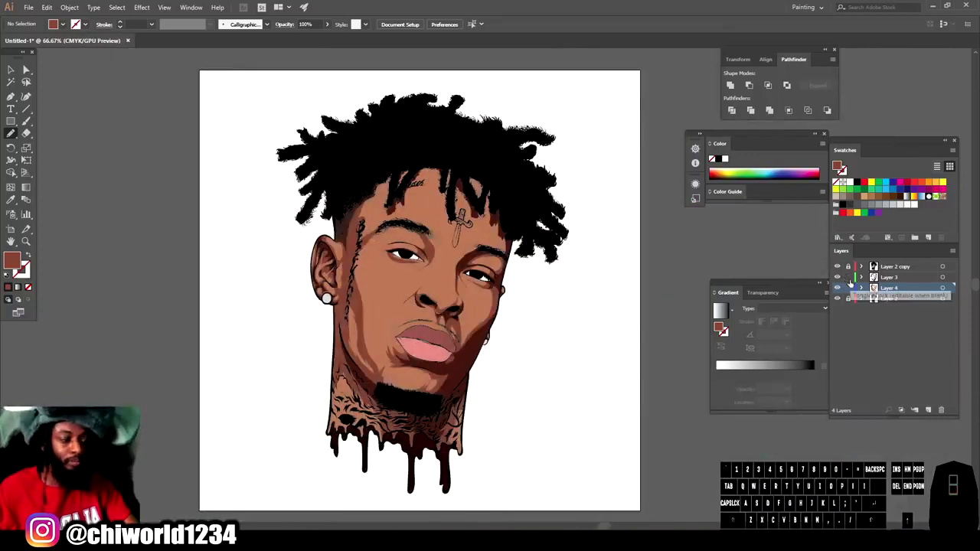
pyautogui.click(848, 300)
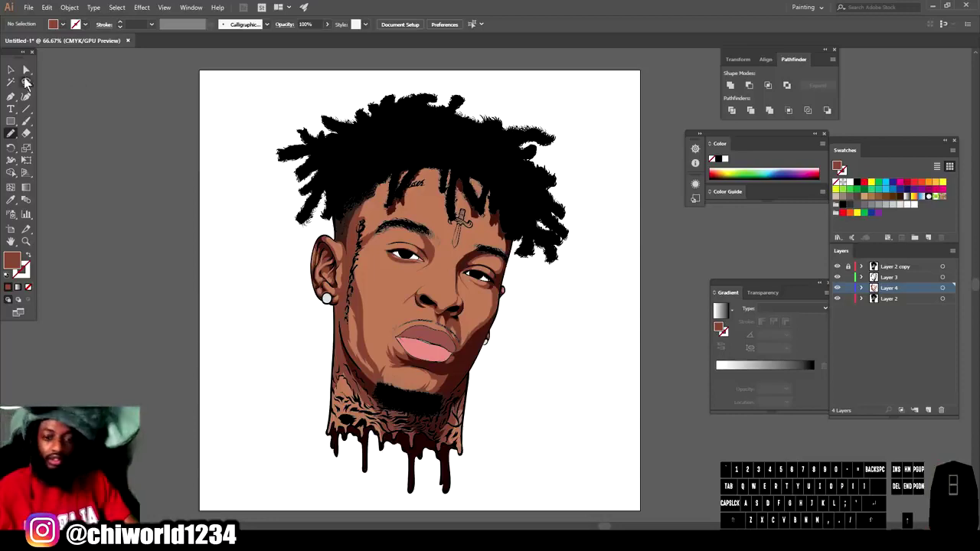
pyautogui.click(11, 70)
pyautogui.click(261, 94)
pyautogui.moveTo(261, 94); pyautogui.dragTo(534, 380)
pyautogui.moveTo(622, 482); pyautogui.dragTo(621, 482)
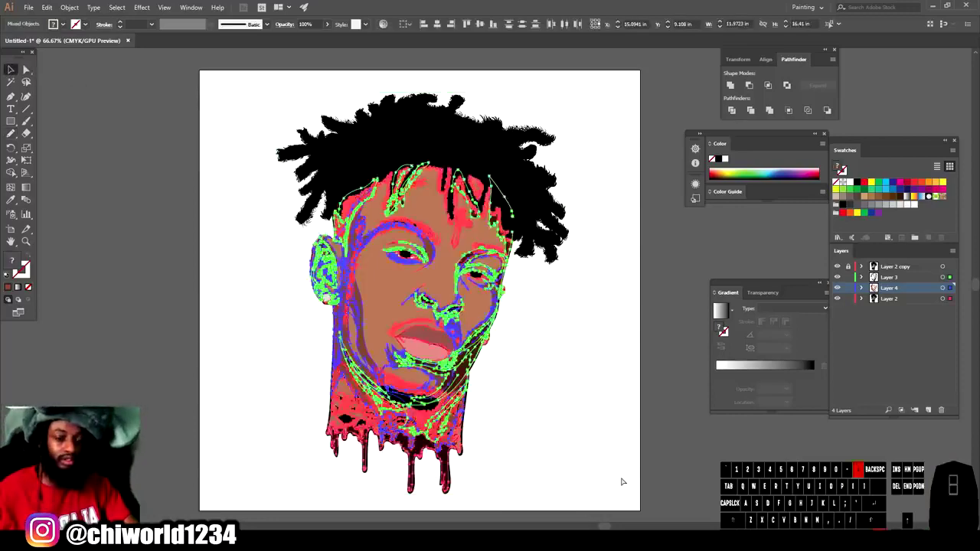
# Step: Start Recolor Artwork on the selected portrait and set the number of colors to All
pyautogui.hotkey('ctrl', '+')
pyautogui.hotkey('ctrl', '+')
pyautogui.click(165, 117)
pyautogui.click(46, 6)
pyautogui.moveTo(168, 191)
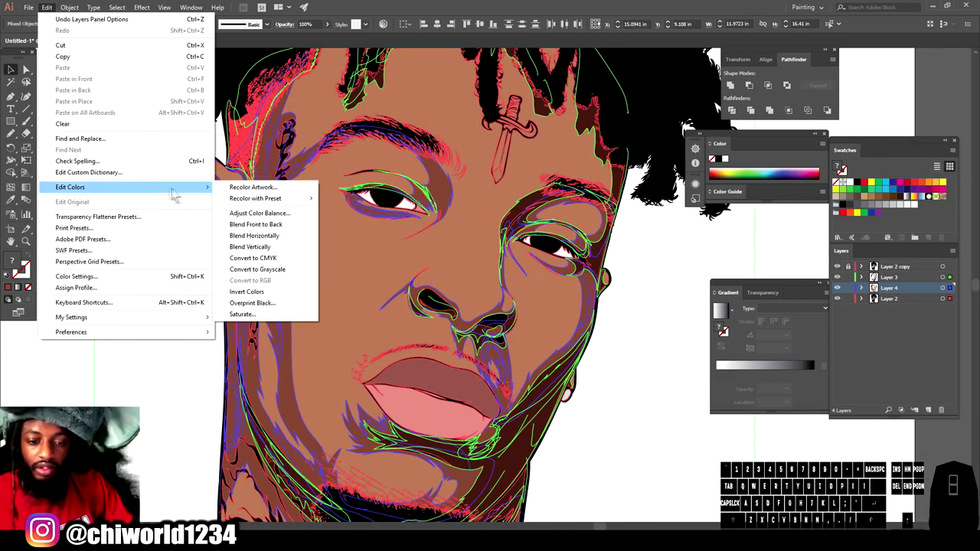
pyautogui.moveTo(303, 199)
pyautogui.click(365, 243)
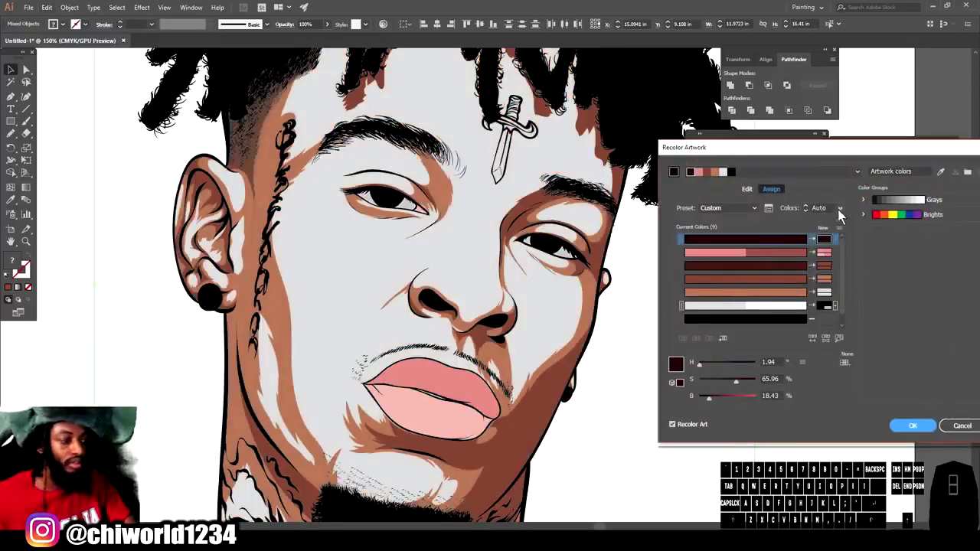
pyautogui.click(840, 208)
pyautogui.click(855, 281)
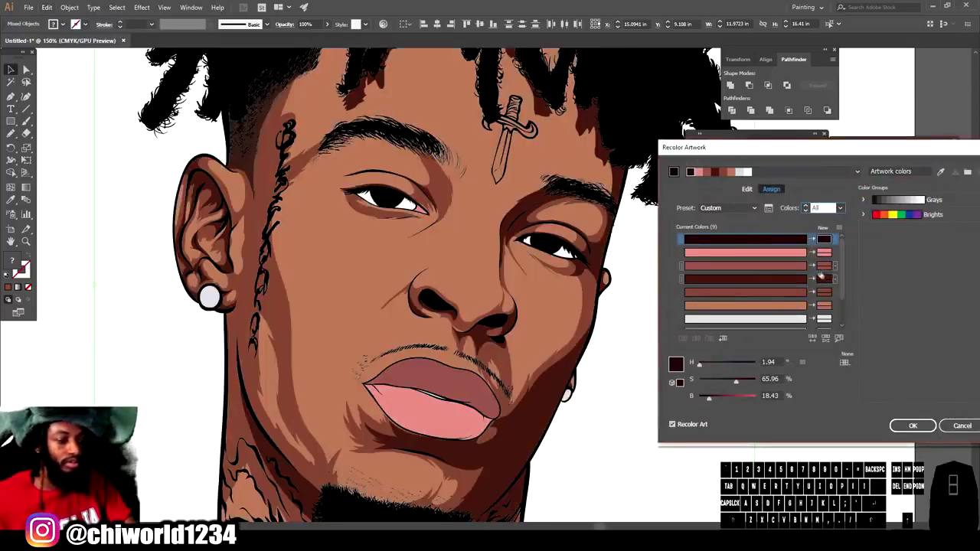
# Step: Set the saturation of the light brown base skin colour to 57%
pyautogui.click(757, 306)
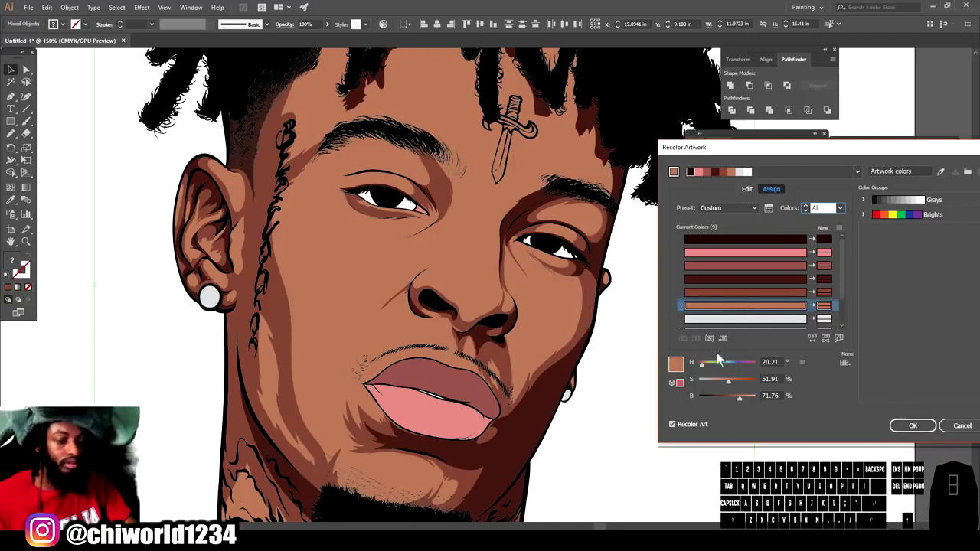
pyautogui.click(729, 382)
pyautogui.click(732, 383)
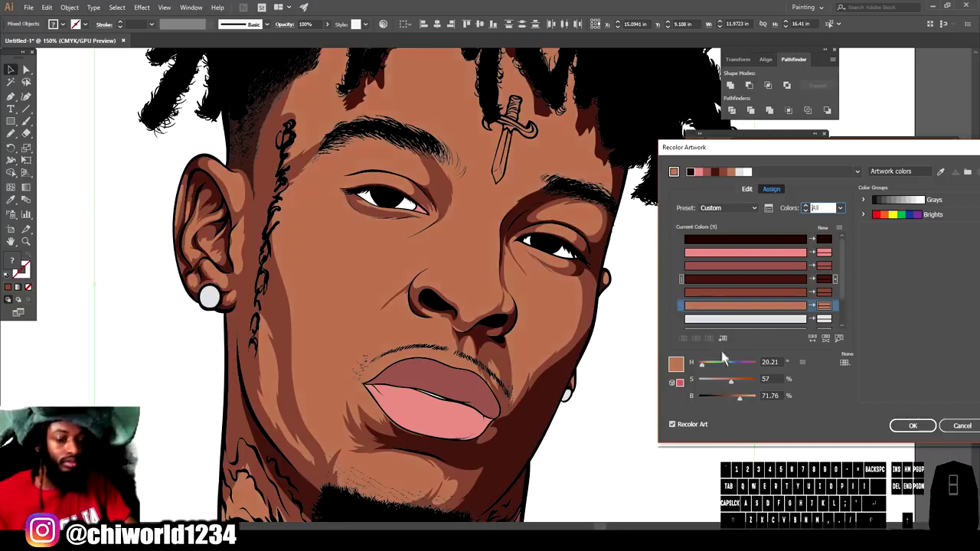
# Step: Deepen the dark shadow colour by setting its saturation to 85% and brightness to 20%
pyautogui.click(762, 281)
pyautogui.click(747, 382)
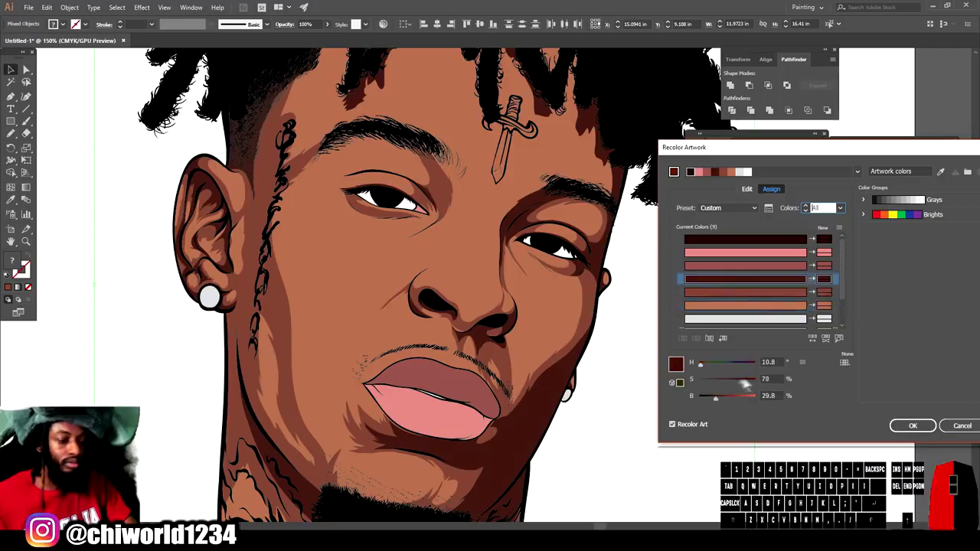
pyautogui.click(709, 396)
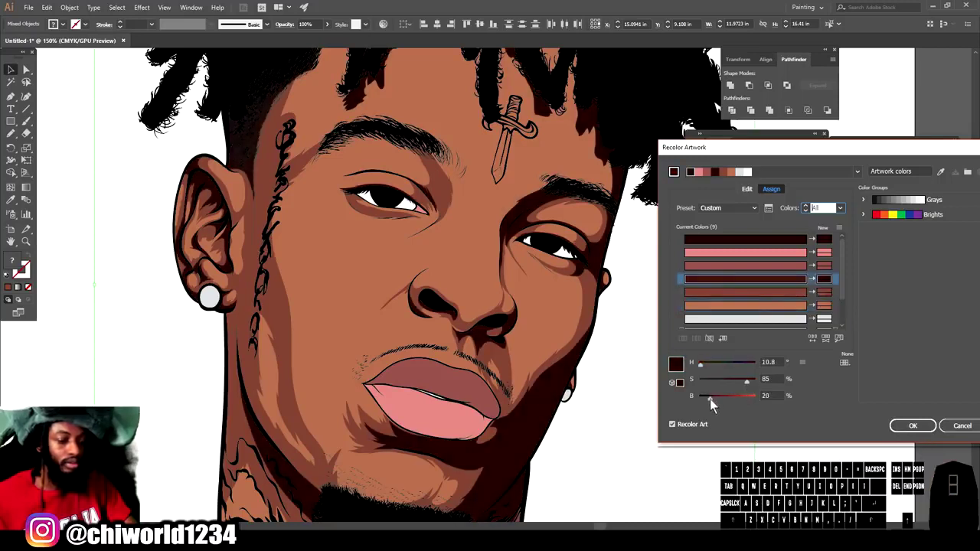
# Step: Set the midtone brown to hue 15°, saturation 63% and brightness 42%, and apply the recolouring
pyautogui.click(750, 291)
pyautogui.click(723, 396)
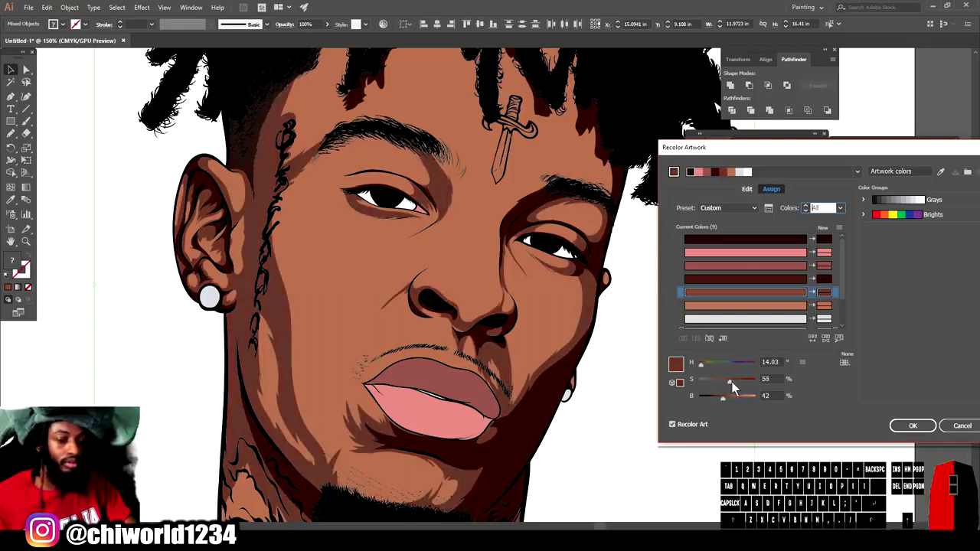
pyautogui.click(702, 363)
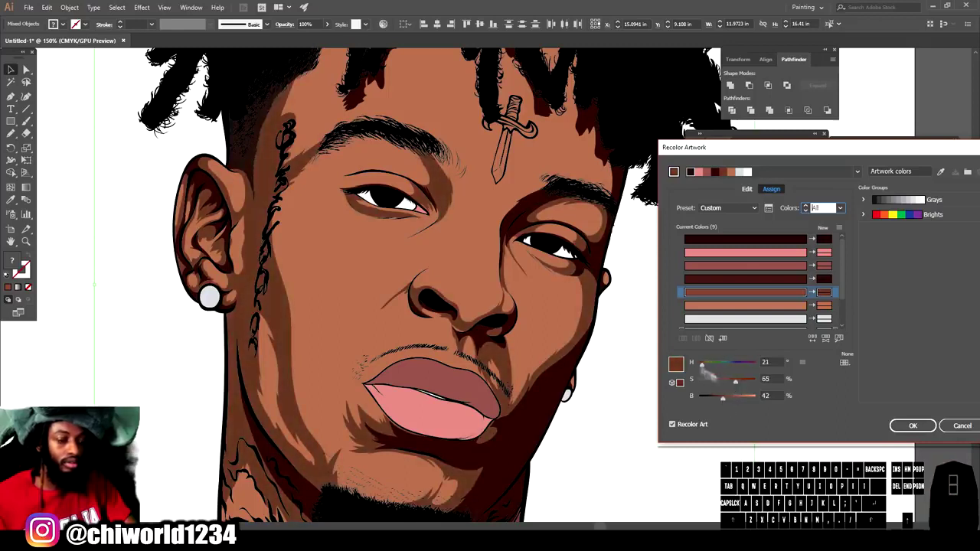
pyautogui.click(702, 363)
pyautogui.click(734, 382)
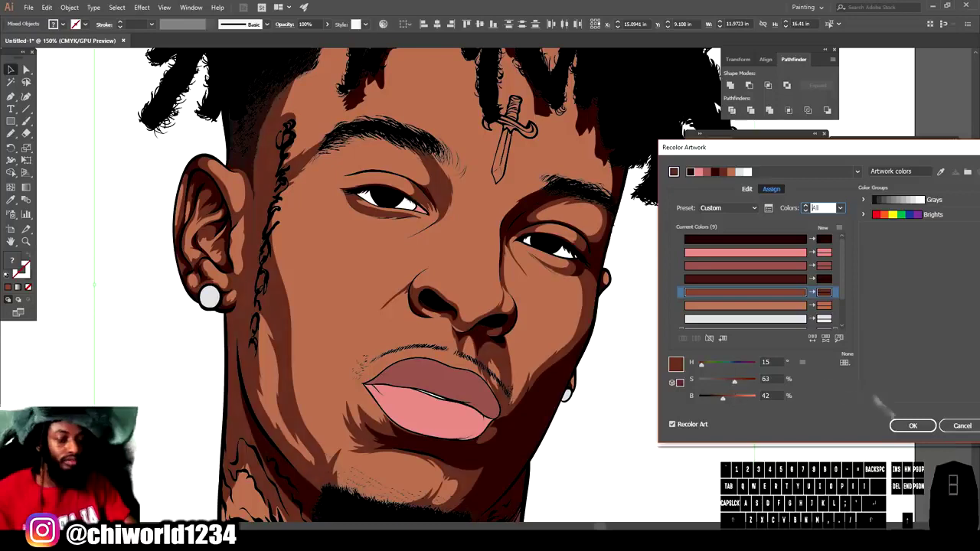
pyautogui.click(913, 426)
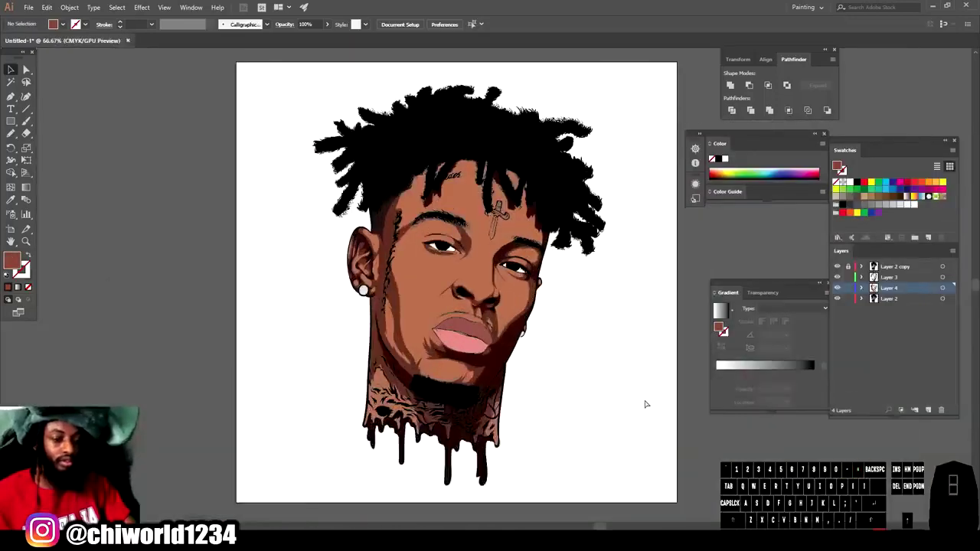
# Step: Lock Layer 3 and Layer 4, and add a new layer placed between Layer 4 and Layer 2
pyautogui.hotkey('ctrl', '=')
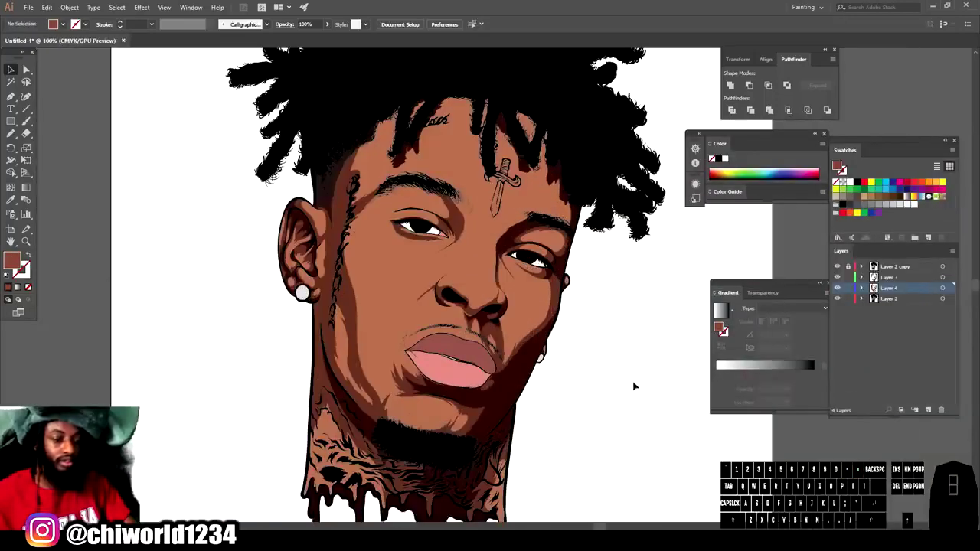
pyautogui.hotkey('ctrl', '=')
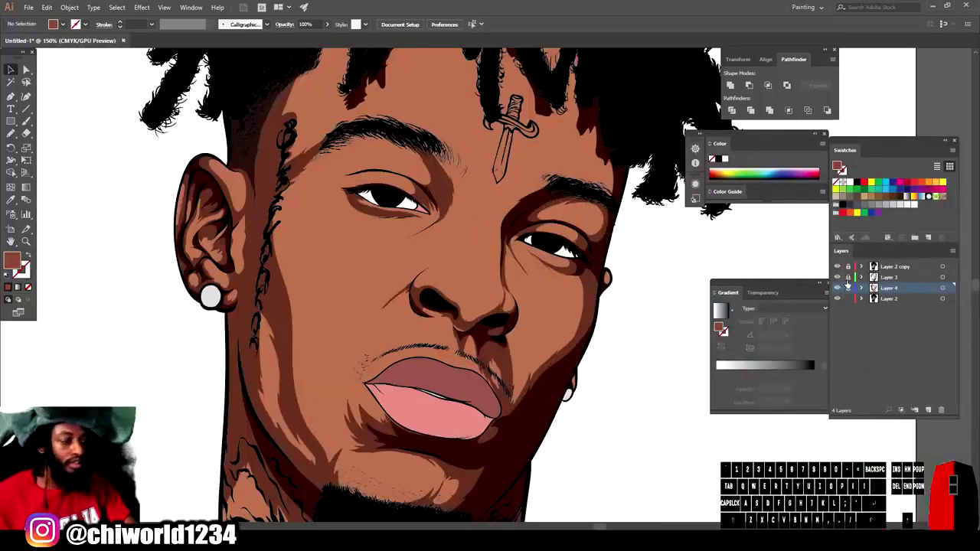
pyautogui.click(928, 410)
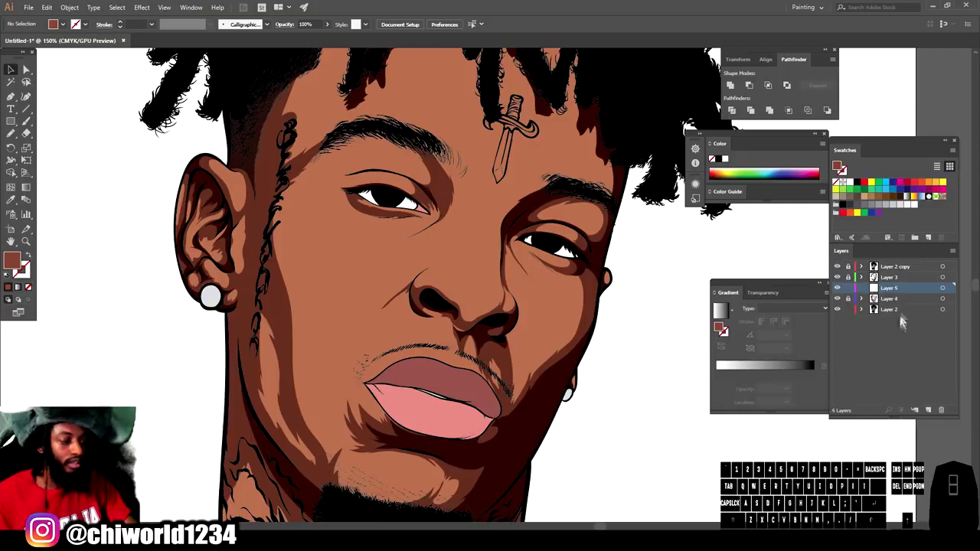
pyautogui.moveTo(898, 289); pyautogui.dragTo(893, 310)
pyautogui.hotkey('ctrl', '=')
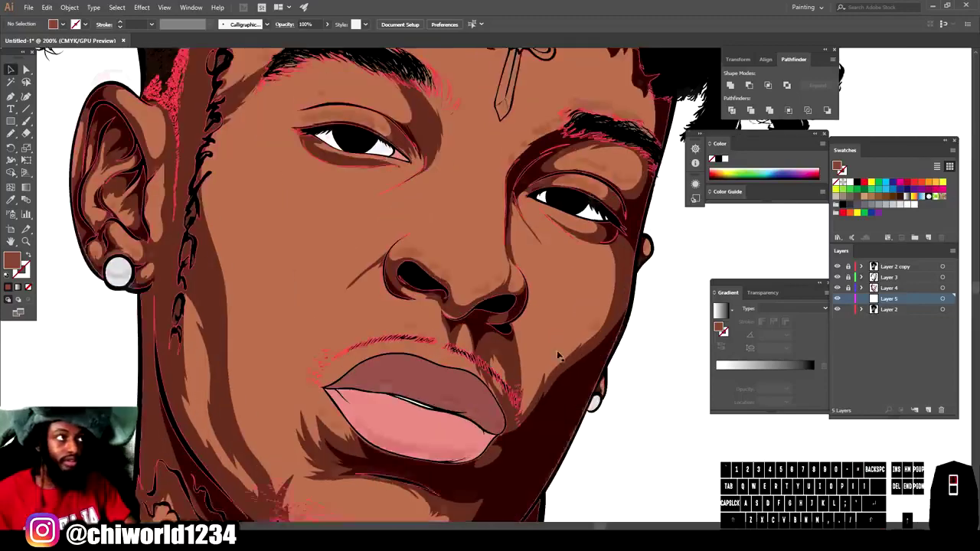
pyautogui.hotkey('ctrl', '=')
pyautogui.hotkey('ctrl', '-')
pyautogui.hotkey('ctrl', '-')
pyautogui.click(175, 295)
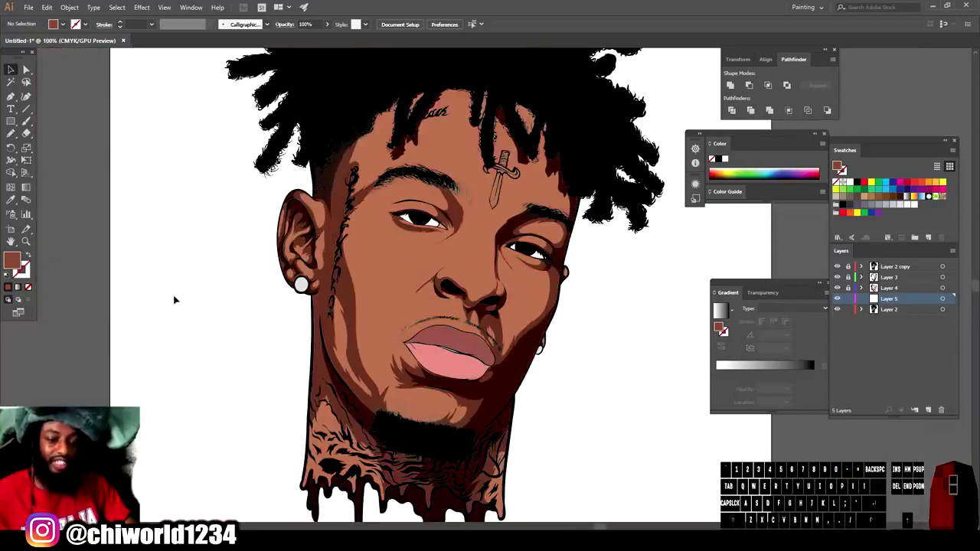
# Step: Sample the light brown skin colour, darken it to a reddish-brown fill, and activate the Pencil tool
pyautogui.click(10, 200)
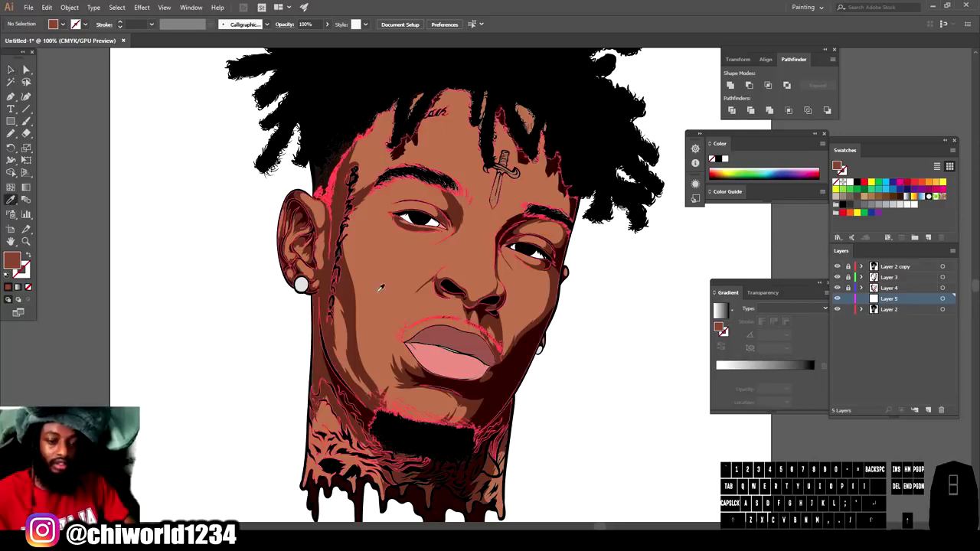
pyautogui.click(371, 285)
pyautogui.doubleClick(13, 267)
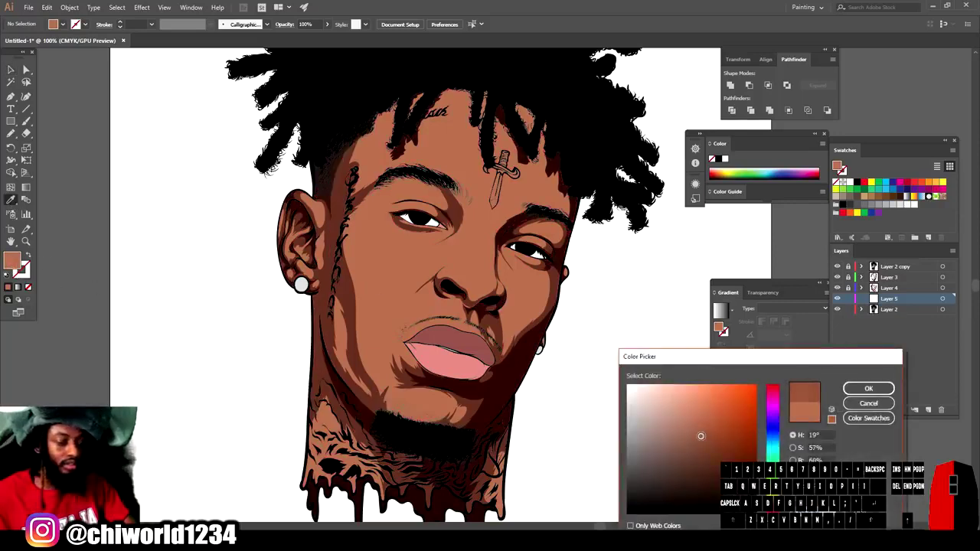
pyautogui.moveTo(701, 436); pyautogui.dragTo(701, 436)
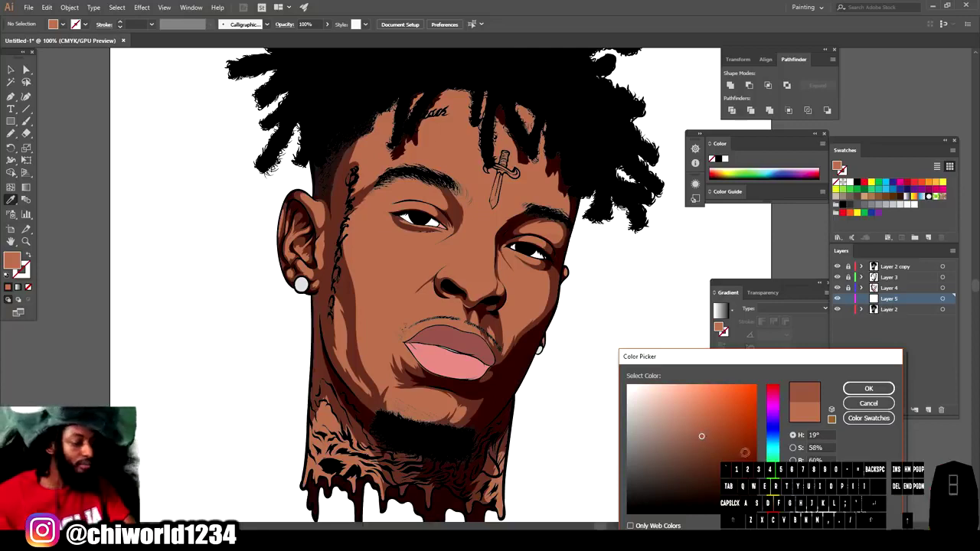
pyautogui.moveTo(773, 508); pyautogui.dragTo(773, 506)
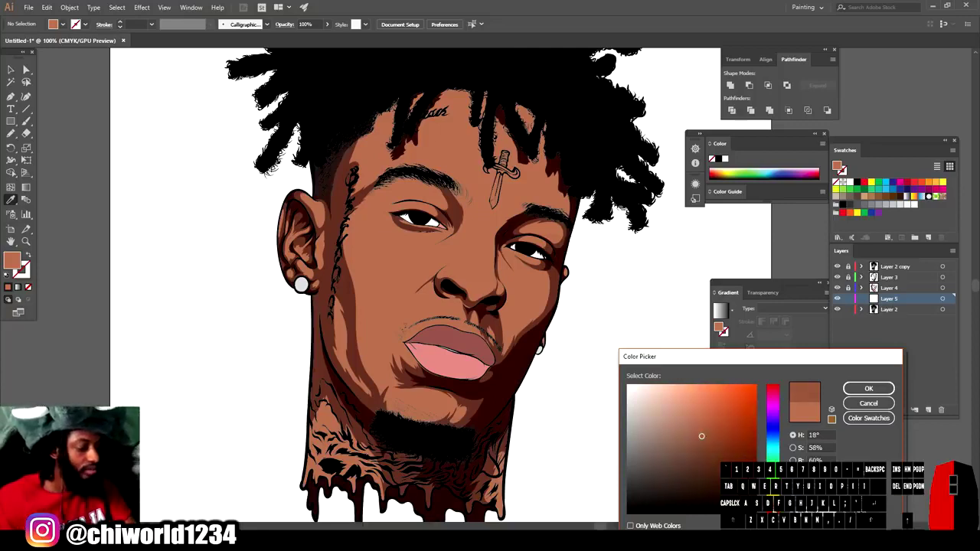
pyautogui.click(868, 388)
pyautogui.hotkey('ctrl', '=')
pyautogui.hotkey('ctrl', '=')
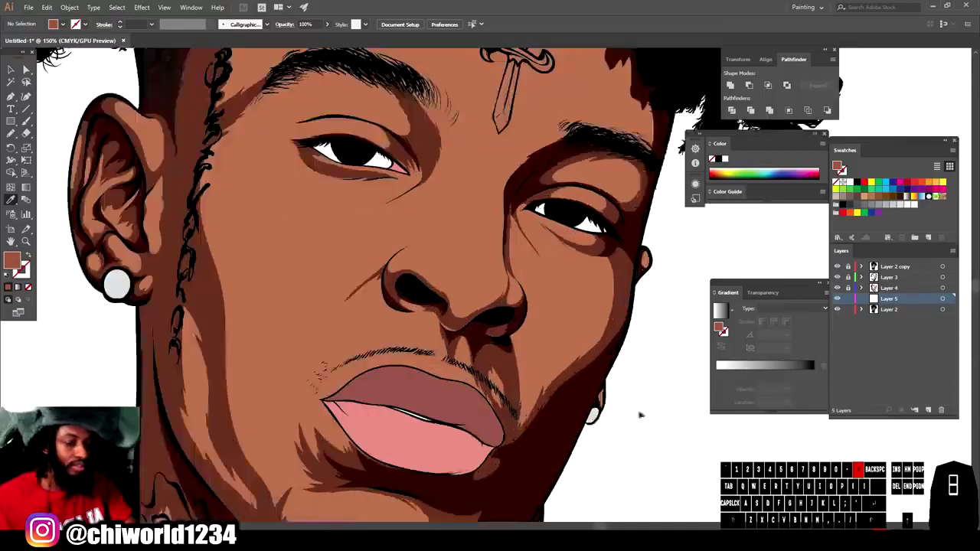
pyautogui.hscroll(-4, 641, 416)
pyautogui.scroll(-3, 575, 337)
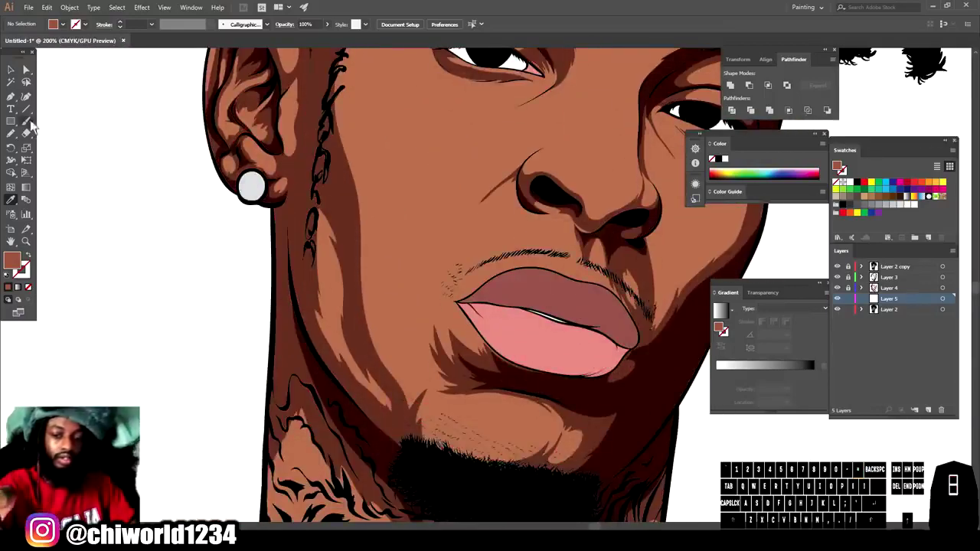
pyautogui.click(11, 132)
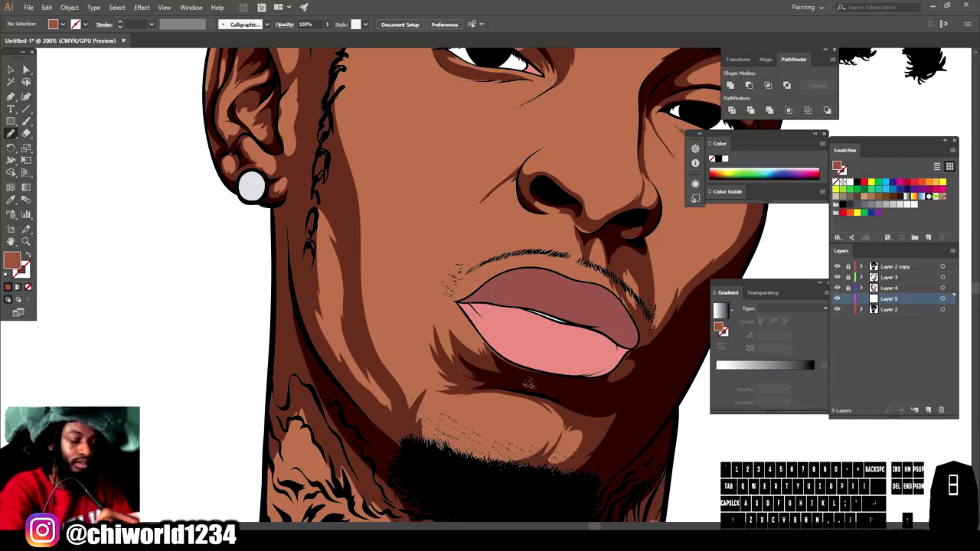
pyautogui.moveTo(580, 418); pyautogui.dragTo(568, 450)
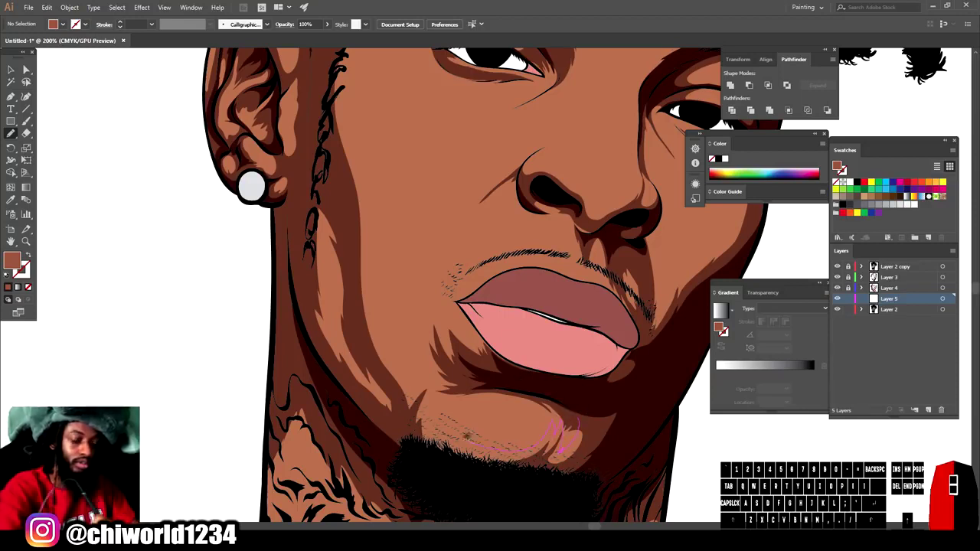
pyautogui.moveTo(426, 391); pyautogui.dragTo(444, 461)
pyautogui.hotkey('ctrl', 'z')
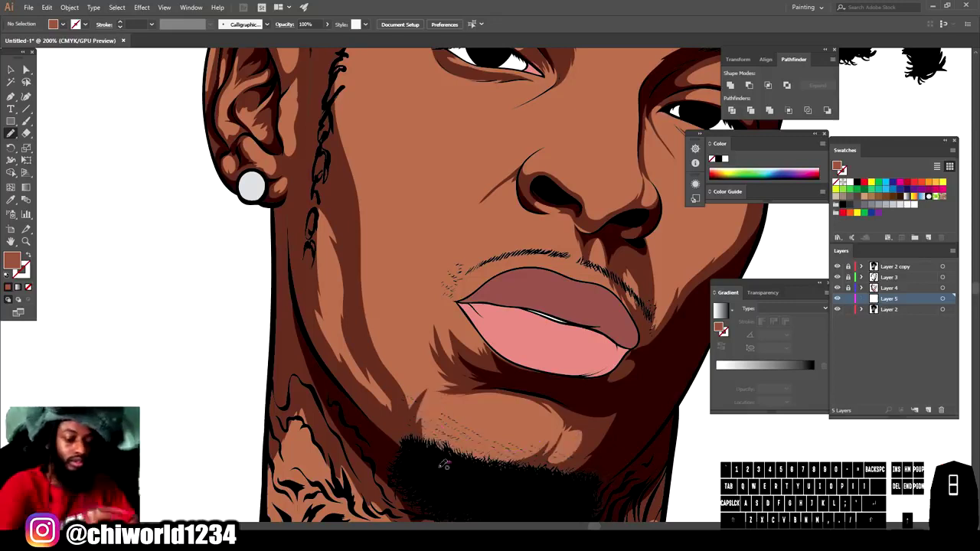
# Step: Draw a reddish-brown shading shape around the chin and up along the jaw shadow on Layer 5
pyautogui.moveTo(586, 423); pyautogui.dragTo(557, 419)
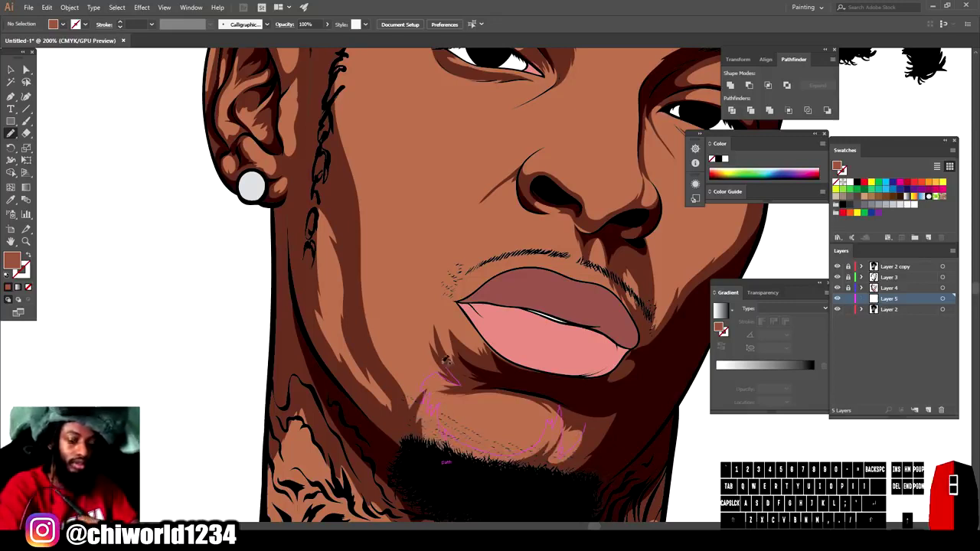
pyautogui.moveTo(321, 171); pyautogui.dragTo(586, 424)
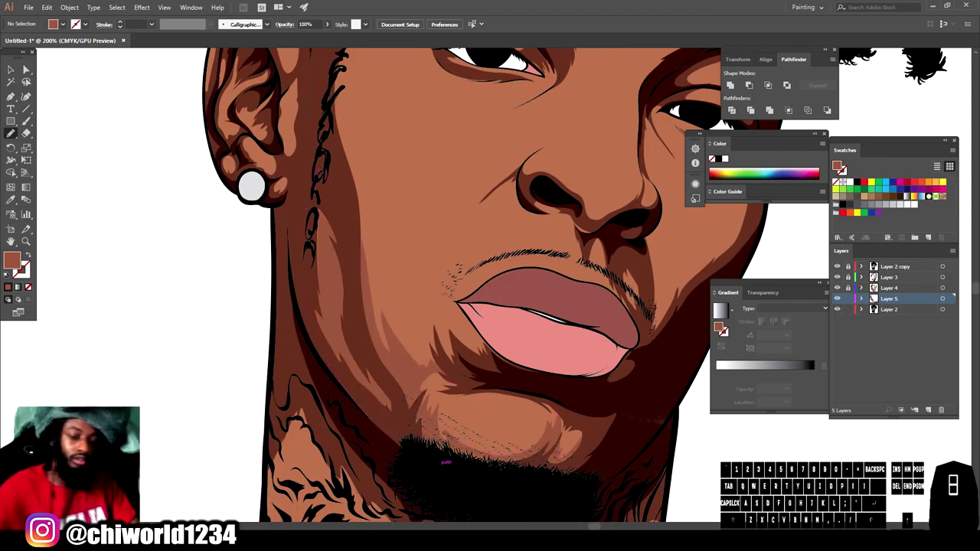
pyautogui.hotkey('ctrl', '-')
pyautogui.hotkey('ctrl', '-')
pyautogui.hotkey('ctrl', '-')
pyautogui.hotkey('ctrl', '-')
# Step: Shade the left cheek along its shadow edge, from the jaw up past the temple to the eye's outer corner
pyautogui.hotkey('ctrl', '=')
pyautogui.hotkey('ctrl', '=')
pyautogui.hotkey('ctrl', '=')
pyautogui.hotkey('ctrl', '=')
pyautogui.moveTo(331, 432); pyautogui.dragTo(298, 317)
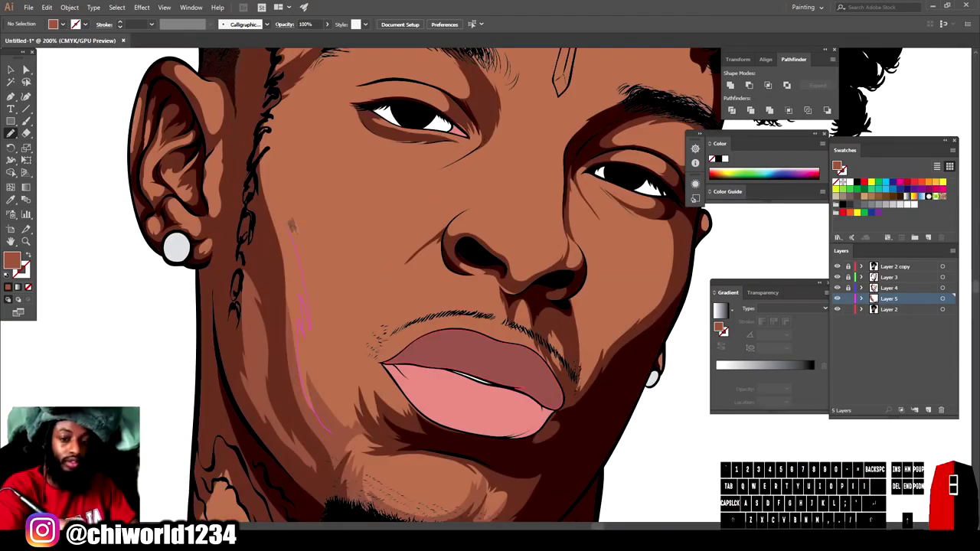
pyautogui.moveTo(386, 137); pyautogui.dragTo(386, 138)
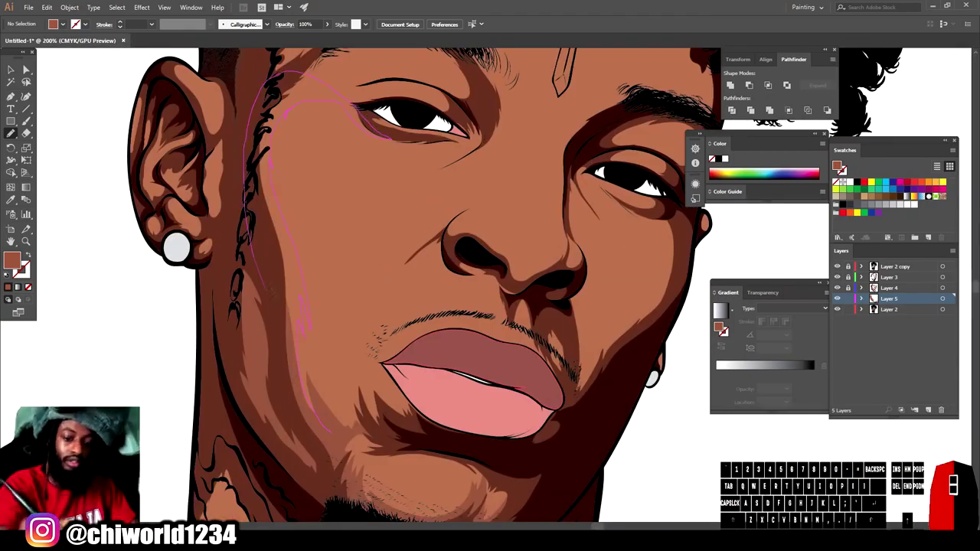
# Step: Shade the left eye's upper lid up to the brow, and add shading towards the temple and hairline
pyautogui.hotkey('ctrl', '-')
pyautogui.hotkey('ctrl', '=')
pyautogui.hotkey('ctrl', '=')
pyautogui.moveTo(363, 284); pyautogui.dragTo(407, 304)
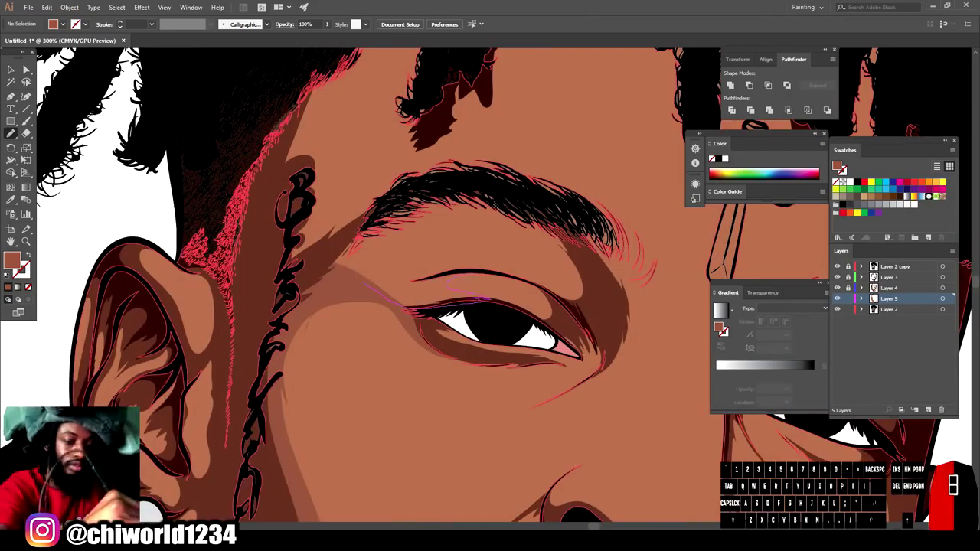
pyautogui.moveTo(501, 217)
pyautogui.mouseDown()
pyautogui.moveTo(297, 270)
pyautogui.moveTo(366, 284)
pyautogui.mouseUp()
pyautogui.scroll(3, 366, 284)
pyautogui.moveTo(385, 318)
pyautogui.mouseDown()
pyautogui.moveTo(359, 279)
pyautogui.moveTo(265, 217)
pyautogui.mouseUp()
pyautogui.hotkey('ctrl', '-')
pyautogui.hotkey('ctrl', '-')
pyautogui.hotkey('ctrl', '-')
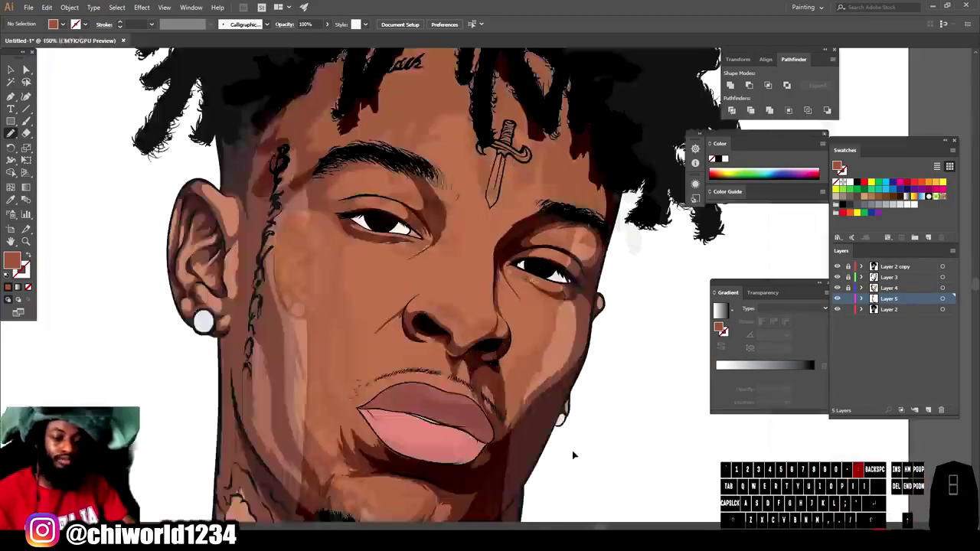
# Step: Add a further small shading shape around the left eye
pyautogui.hotkey('ctrl', '=')
pyautogui.hotkey('ctrl', '=')
pyautogui.hotkey('ctrl', '=')
pyautogui.hotkey('ctrl', '=')
pyautogui.moveTo(369, 178)
pyautogui.mouseDown()
pyautogui.moveTo(528, 210)
pyautogui.moveTo(490, 192)
pyautogui.mouseUp()
pyautogui.hotkey('ctrl', '-')
pyautogui.hotkey('ctrl', '-')
pyautogui.hotkey('ctrl', '-')
pyautogui.hotkey('ctrl', '-')
pyautogui.hotkey('ctrl', '-')
# Step: Shade from the right eye's inner corner down beside the nose and along the lower cheek's dark shadow
pyautogui.hotkey('ctrl', '=')
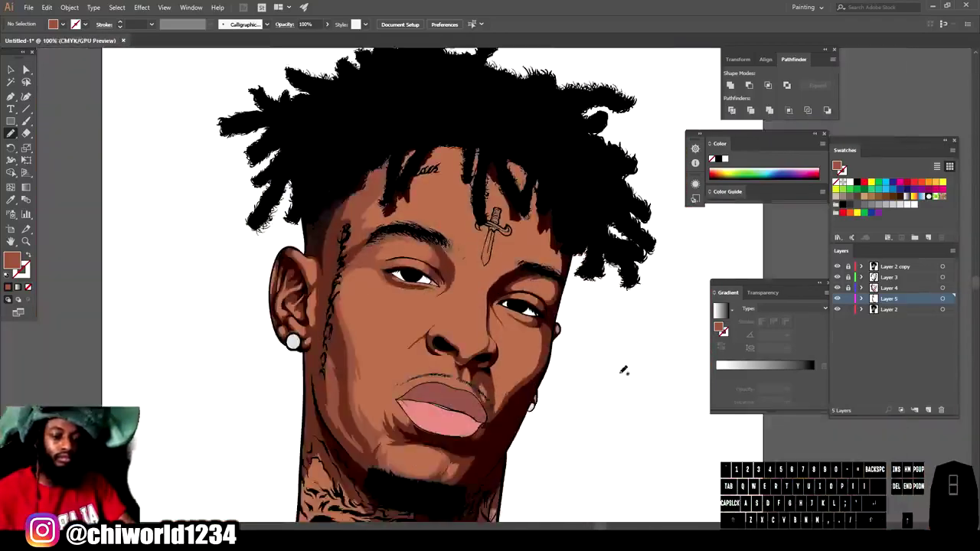
pyautogui.hotkey('ctrl', '=')
pyautogui.hotkey('ctrl', '=')
pyautogui.hotkey('ctrl', '=')
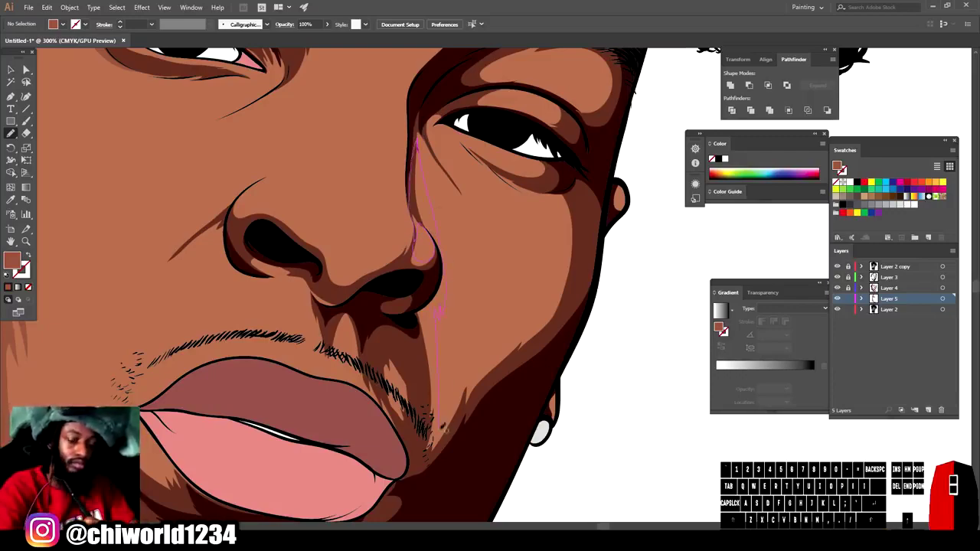
pyautogui.moveTo(557, 300)
pyautogui.mouseDown()
pyautogui.moveTo(435, 486)
pyautogui.moveTo(414, 272)
pyautogui.mouseUp()
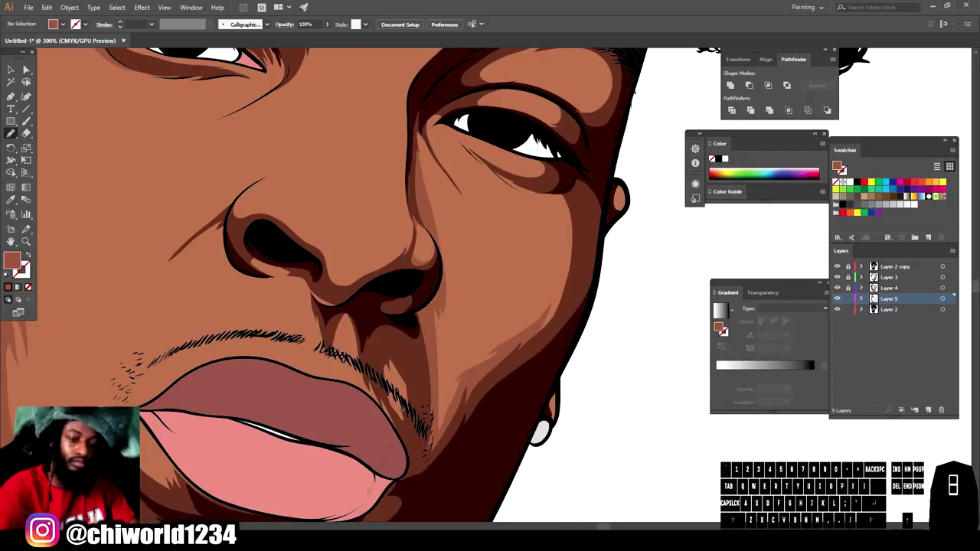
pyautogui.hotkey('ctrl', '-')
pyautogui.hotkey('ctrl', '-')
pyautogui.hotkey('ctrl', '-')
# Step: Shade the outer part of the right cheek, curving from the lower cheek shadow up towards the eye
pyautogui.hotkey('ctrl', '=')
pyautogui.hotkey('ctrl', '=')
pyautogui.hotkey('ctrl', '=')
pyautogui.hotkey('ctrl', '=')
pyautogui.moveTo(483, 339); pyautogui.dragTo(449, 381)
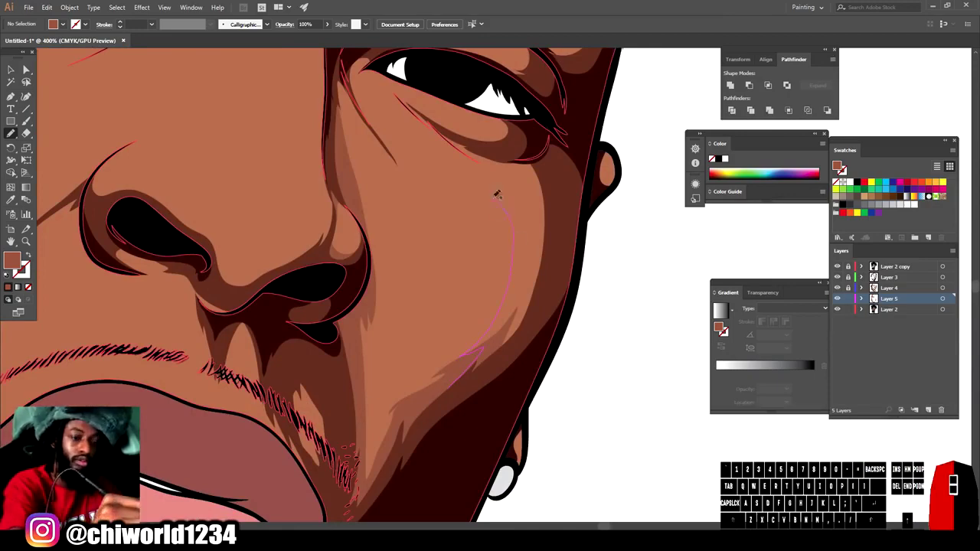
pyautogui.hotkey('ctrl', '-')
pyautogui.hotkey('ctrl', '-')
pyautogui.hotkey('ctrl', '-')
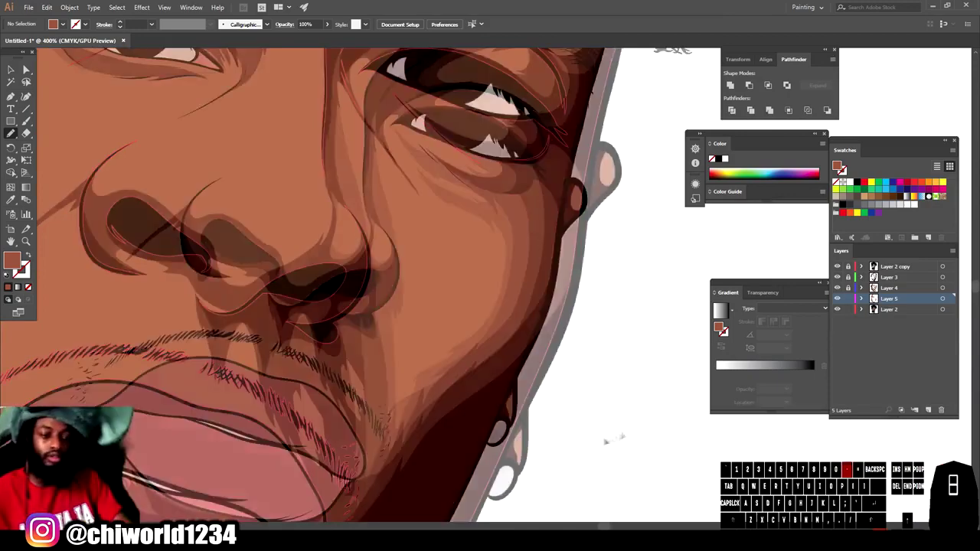
# Step: Add jagged shading beneath the right eye and around the crease lines at its inner corner
pyautogui.hotkey('ctrl', '=')
pyautogui.hotkey('ctrl', '=')
pyautogui.hotkey('ctrl', '=')
pyautogui.hotkey('ctrl', '=')
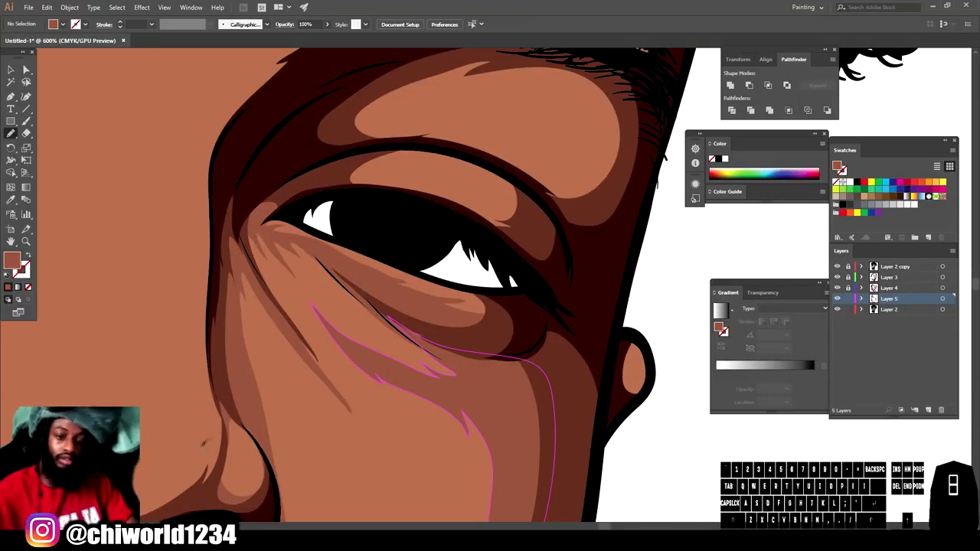
pyautogui.hotkey('ctrl', '-')
pyautogui.hotkey('ctrl', '-')
# Step: Shade the rim of the light area between the right eye's lid crease and eyebrow
pyautogui.hotkey('ctrl', '=')
pyautogui.scroll(2, 658, 414)
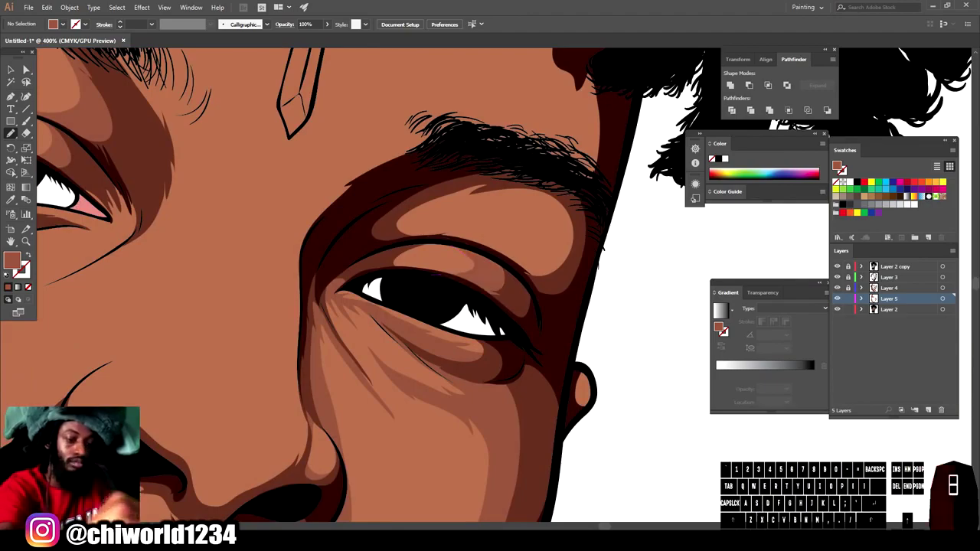
pyautogui.moveTo(454, 198); pyautogui.dragTo(425, 218)
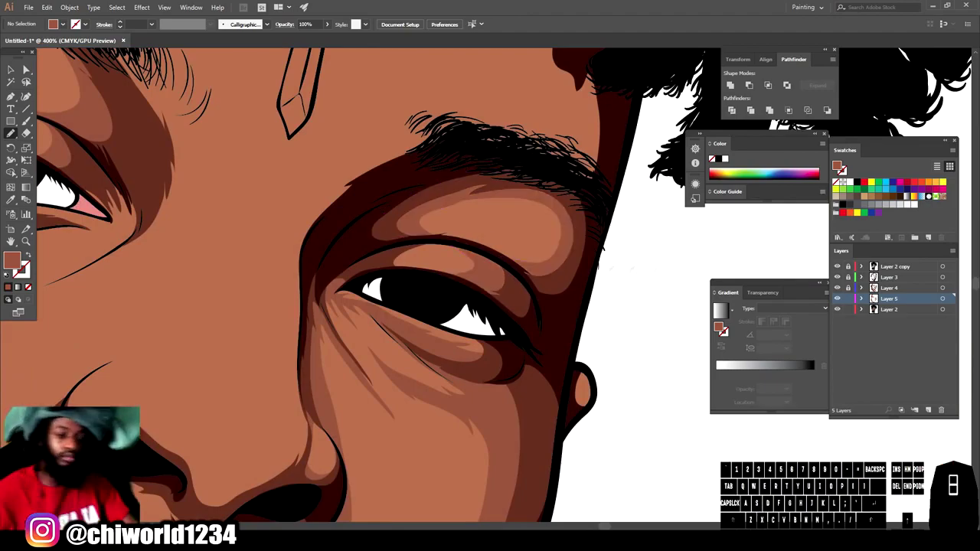
pyautogui.hotkey('ctrl', '-')
pyautogui.hotkey('ctrl', '-')
pyautogui.hotkey('ctrl', '-')
pyautogui.hotkey('ctrl', '-')
# Step: Draw a shading band across the nose tip, from the top of the left nostril to the right nostril
pyautogui.hotkey('ctrl', '=')
pyautogui.hotkey('ctrl', '=')
pyautogui.hotkey('ctrl', '=')
pyautogui.hotkey('ctrl', '=')
pyautogui.hotkey('ctrl', '=')
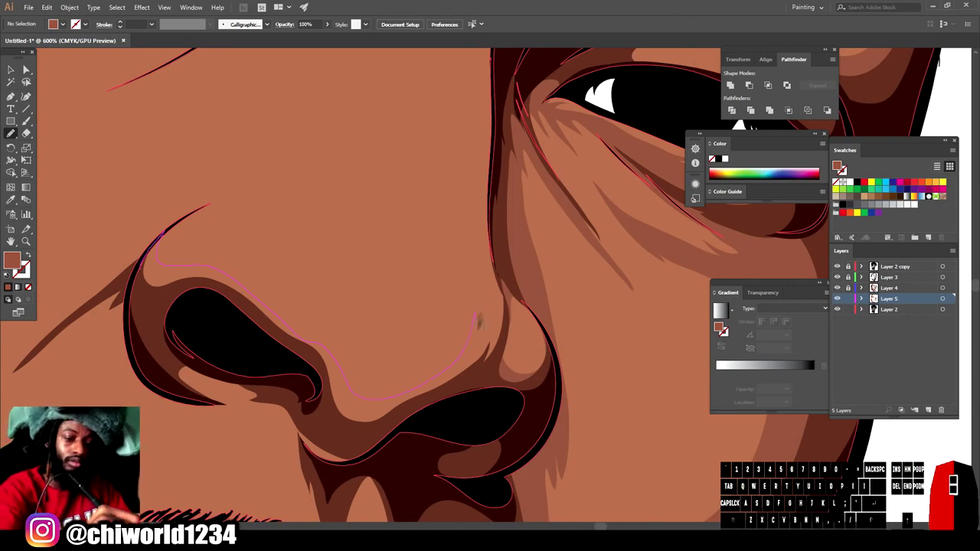
# Step: Shade beneath the nose, across the philtrum and moustache area towards the right corner of the mouth
pyautogui.scroll(-4, 161, 201)
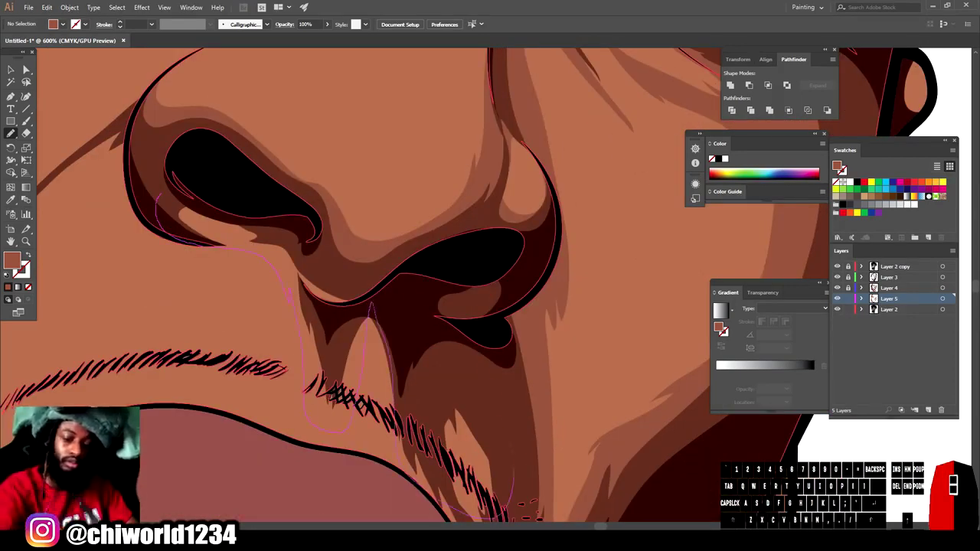
pyautogui.hotkey('ctrl', '-')
pyautogui.hotkey('ctrl', '-')
pyautogui.hotkey('ctrl', '-')
pyautogui.hotkey('ctrl', '-')
pyautogui.hotkey('ctrl', '=')
pyautogui.hotkey('ctrl', '=')
pyautogui.hotkey('ctrl', '=')
pyautogui.hotkey('ctrl', '=')
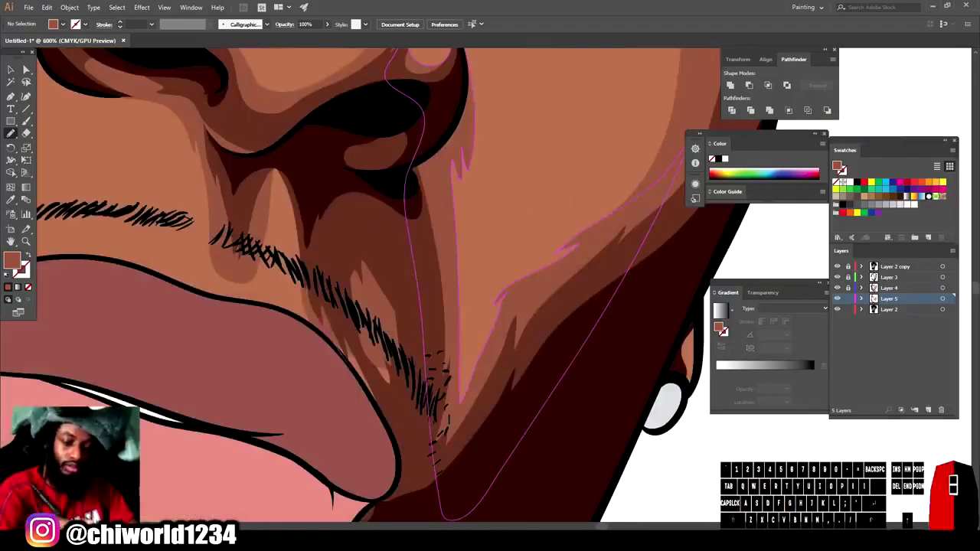
# Step: Shade the left side of the nose bridge, from above the left nostril up to the inner end of the eyebrow
pyautogui.hotkey('ctrl', '-')
pyautogui.hotkey('ctrl', '-')
pyautogui.hotkey('ctrl', '-')
pyautogui.hotkey('ctrl', '-')
pyautogui.hotkey('ctrl', '-')
pyautogui.hotkey('ctrl', '=')
pyautogui.hotkey('ctrl', '=')
pyautogui.hotkey('ctrl', '=')
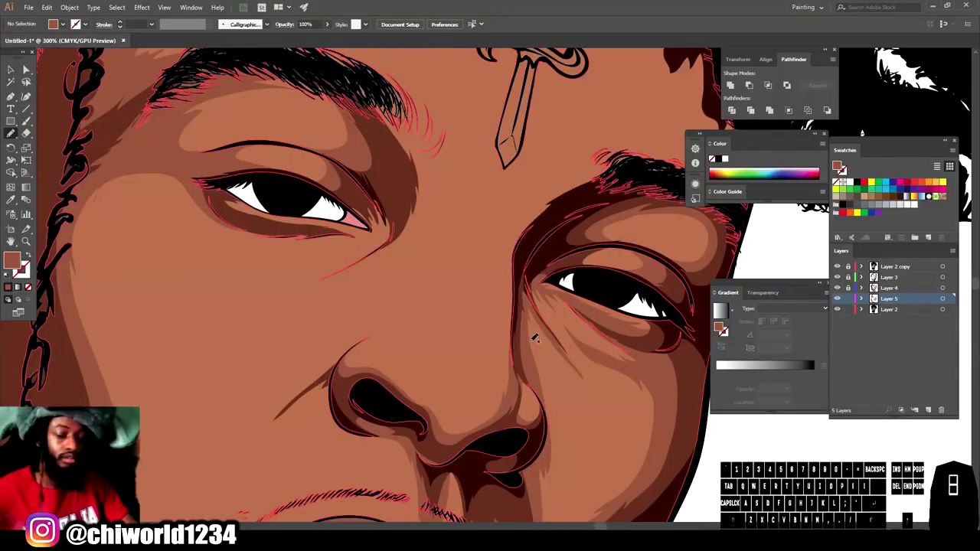
pyautogui.moveTo(351, 346); pyautogui.dragTo(389, 335)
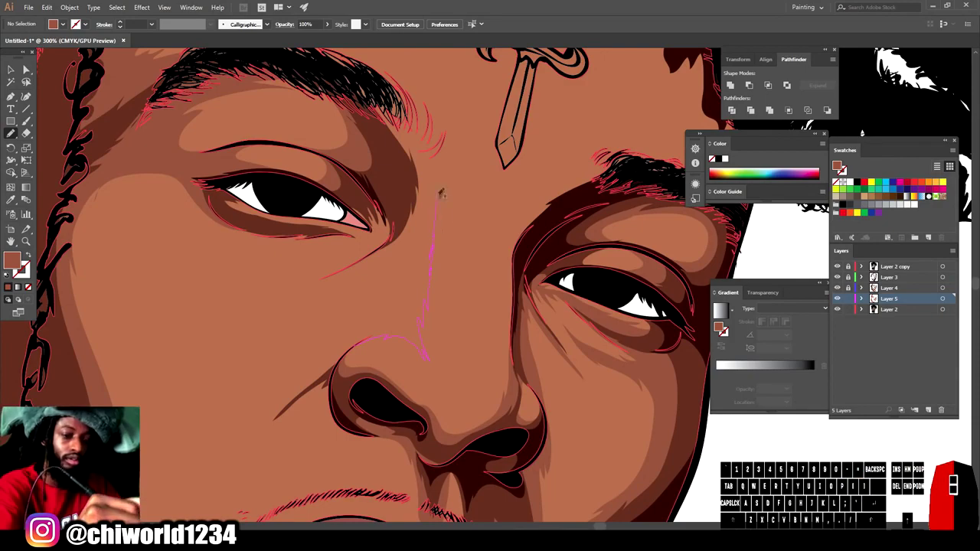
pyautogui.moveTo(333, 70); pyautogui.dragTo(396, 208)
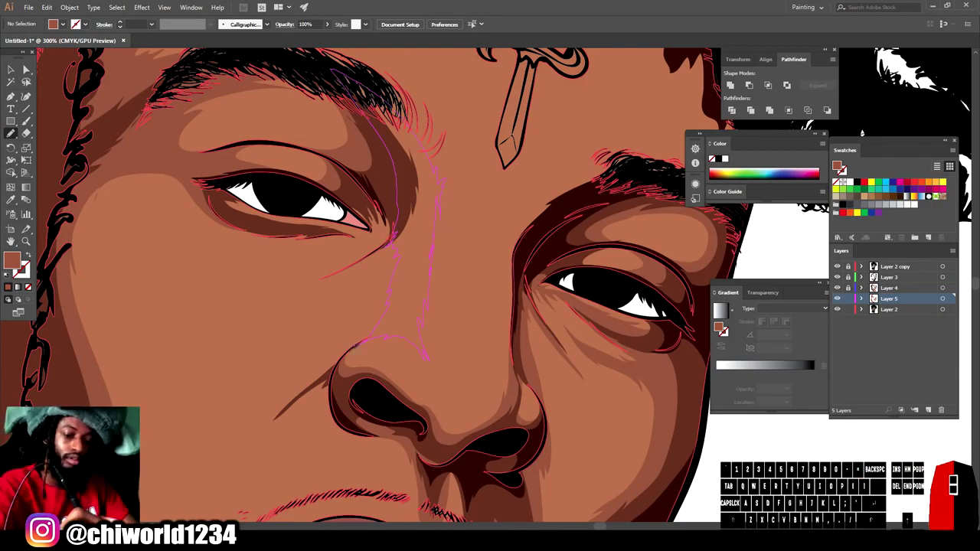
pyautogui.moveTo(426, 356); pyautogui.dragTo(427, 357)
# Step: Shade the top edge of the left nostril and the nose bridge beside the right eye up towards the brow
pyautogui.hotkey('ctrl', '=')
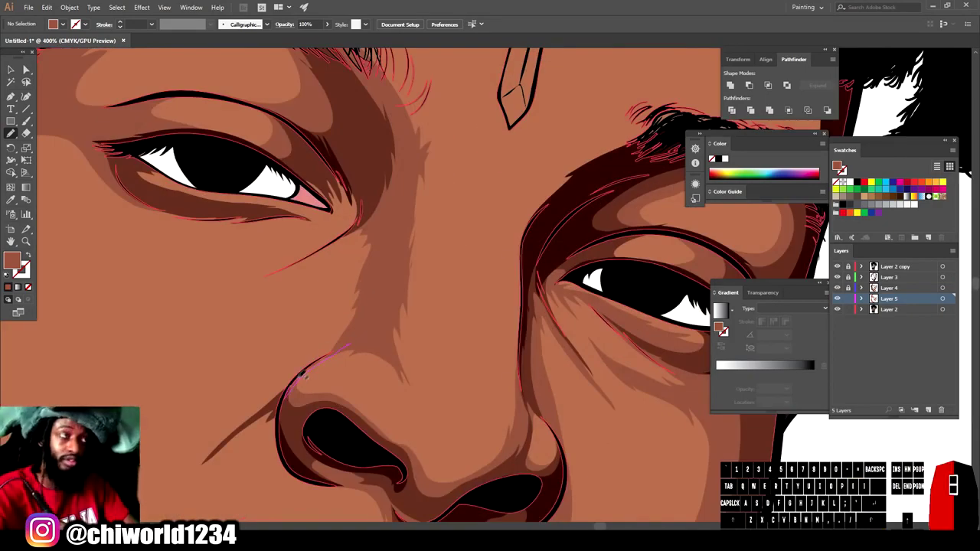
pyautogui.scroll(-5, 329, 247)
pyautogui.scroll(5, 588, 392)
pyautogui.scroll(1, 588, 392)
pyautogui.moveTo(471, 332); pyautogui.dragTo(478, 240)
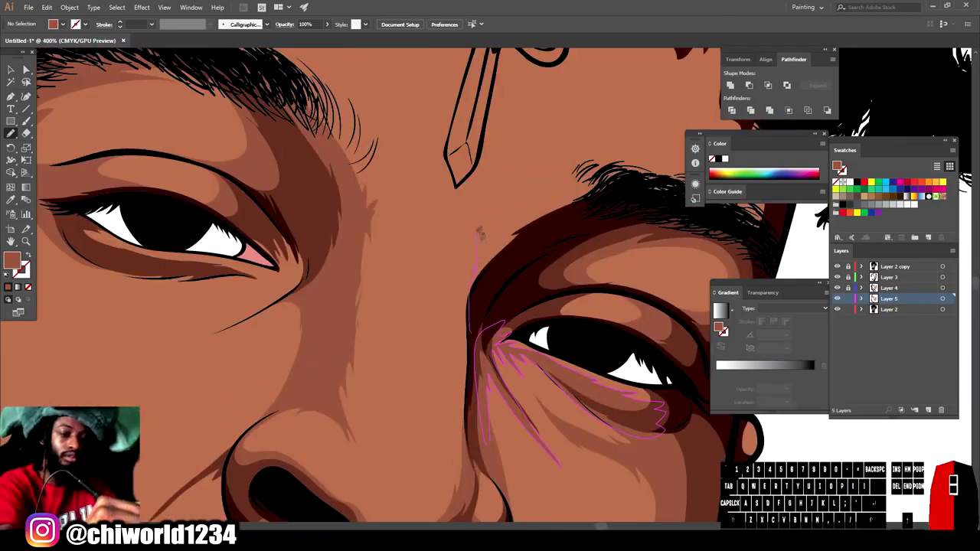
# Step: Shade along the crease line running from the left nostril down into the cheek
pyautogui.scroll(-6, 536, 344)
pyautogui.scroll(6, 505, 444)
pyautogui.moveTo(461, 234); pyautogui.dragTo(414, 271)
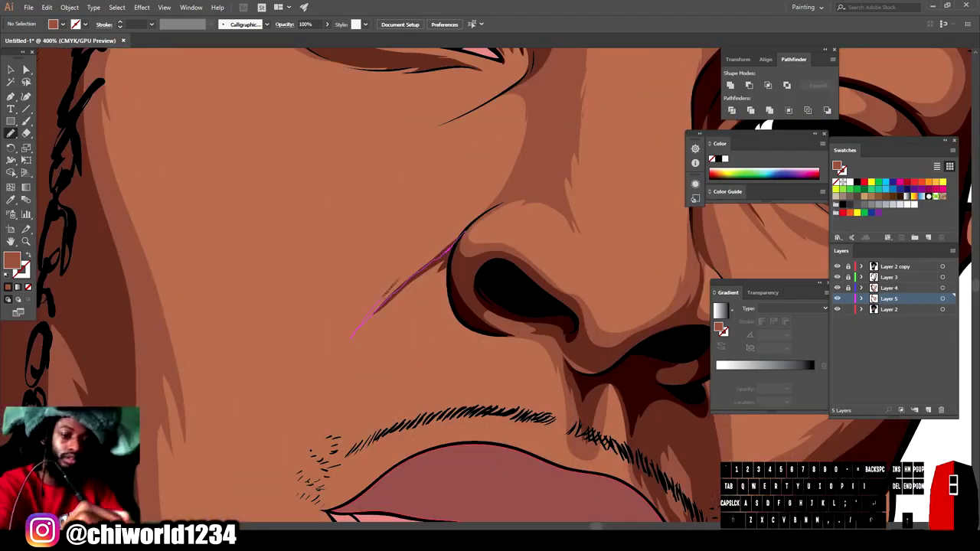
pyautogui.scroll(-6, 459, 291)
pyautogui.scroll(6, 474, 229)
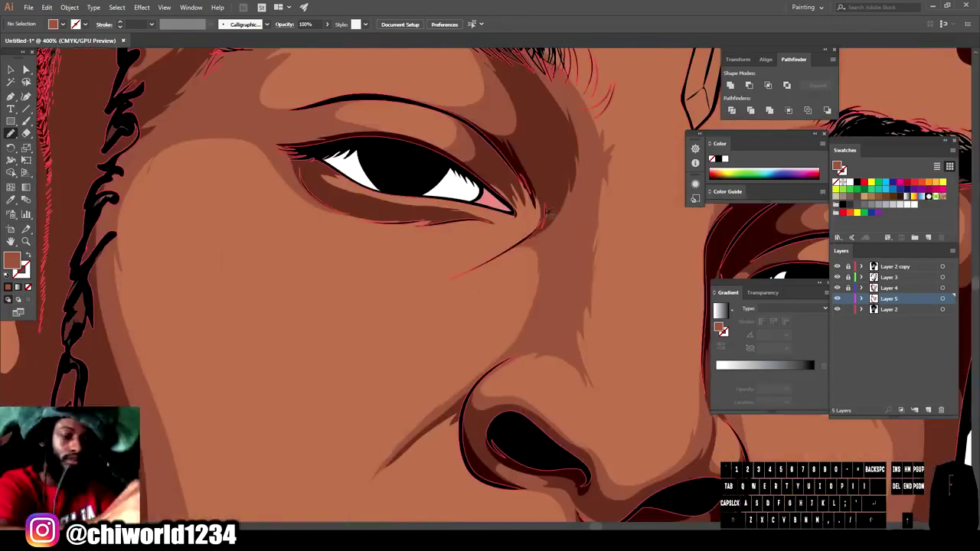
# Step: Shade along the crease running from the inner corner of the left eye down onto the cheek
pyautogui.moveTo(539, 231); pyautogui.dragTo(477, 268)
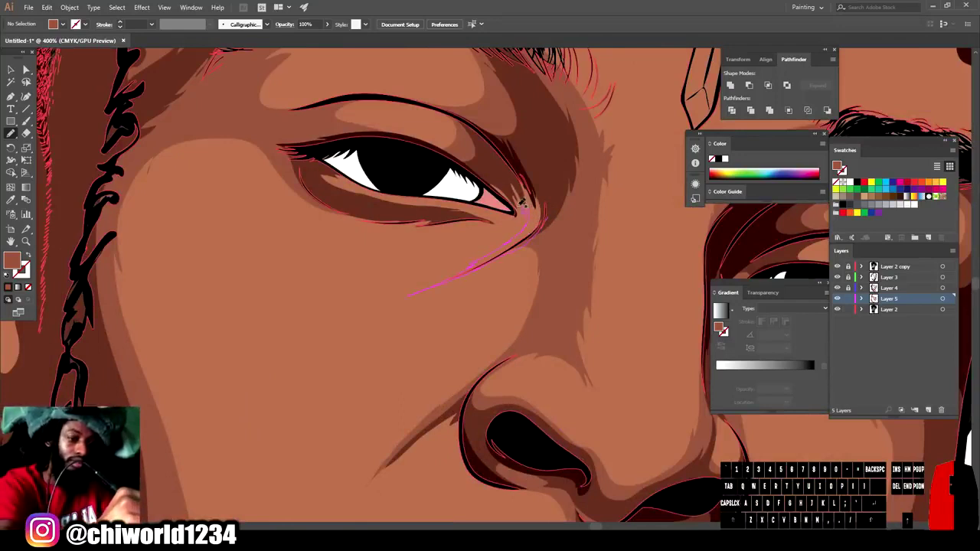
pyautogui.moveTo(540, 155)
pyautogui.mouseDown()
pyautogui.moveTo(569, 214)
pyautogui.moveTo(516, 209)
pyautogui.moveTo(529, 222)
pyautogui.moveTo(523, 241)
pyautogui.moveTo(539, 214)
pyautogui.mouseUp()
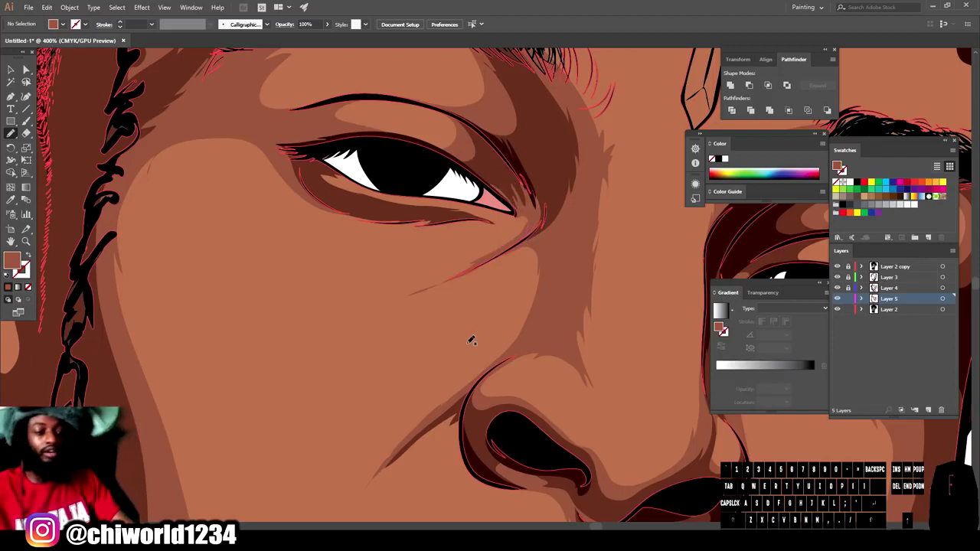
# Step: Shade beneath the left eye, along the lower crease line and under the lower lid from the outer to the inner corner
pyautogui.hotkey('ctrl', '-')
pyautogui.hotkey('ctrl', '-')
pyautogui.hotkey('ctrl', '-')
pyautogui.hotkey('ctrl', '-')
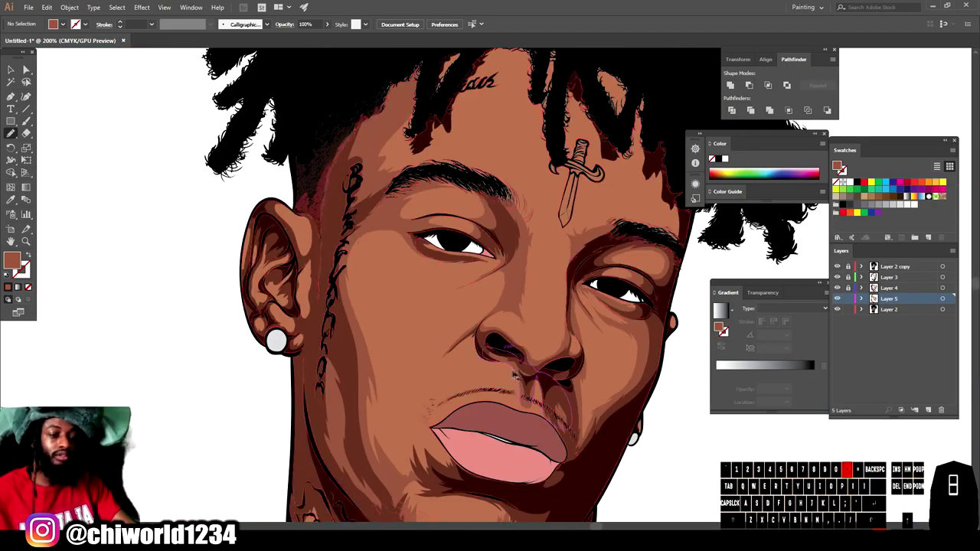
pyautogui.hotkey('ctrl', '+')
pyautogui.hotkey('ctrl', '+')
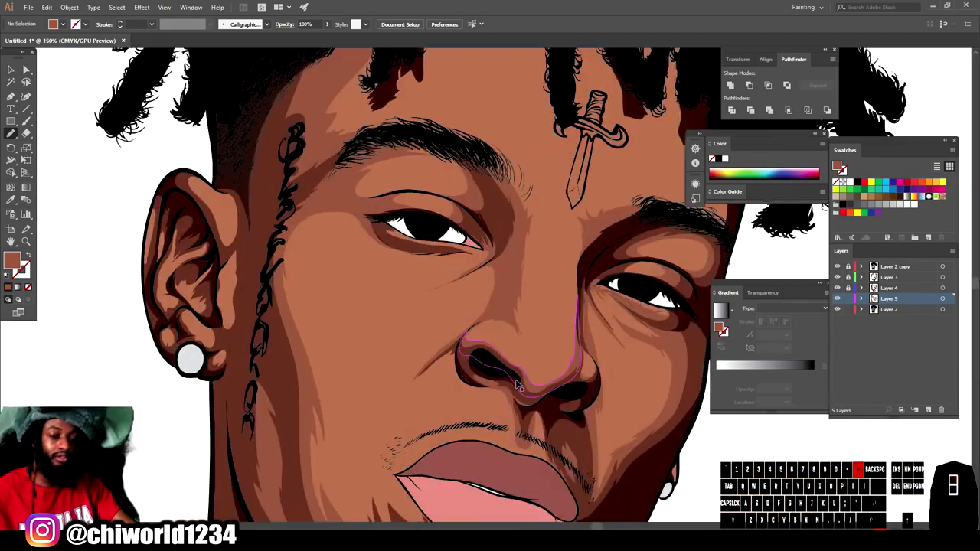
pyautogui.hotkey('ctrl', '-')
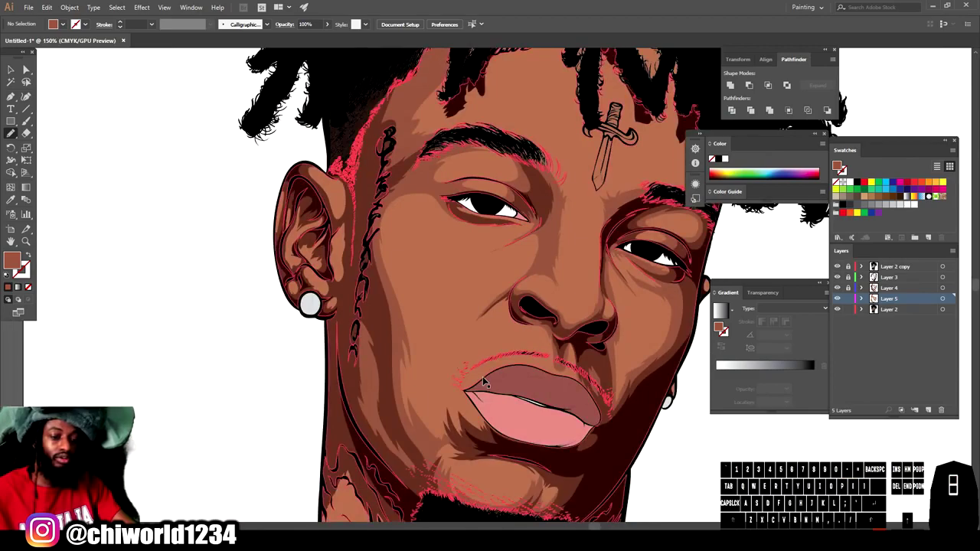
pyautogui.hotkey('ctrl', '+')
pyautogui.hotkey('ctrl', '+')
pyautogui.hotkey('ctrl', '+')
pyautogui.hotkey('ctrl', '+')
pyautogui.hotkey('ctrl', '+')
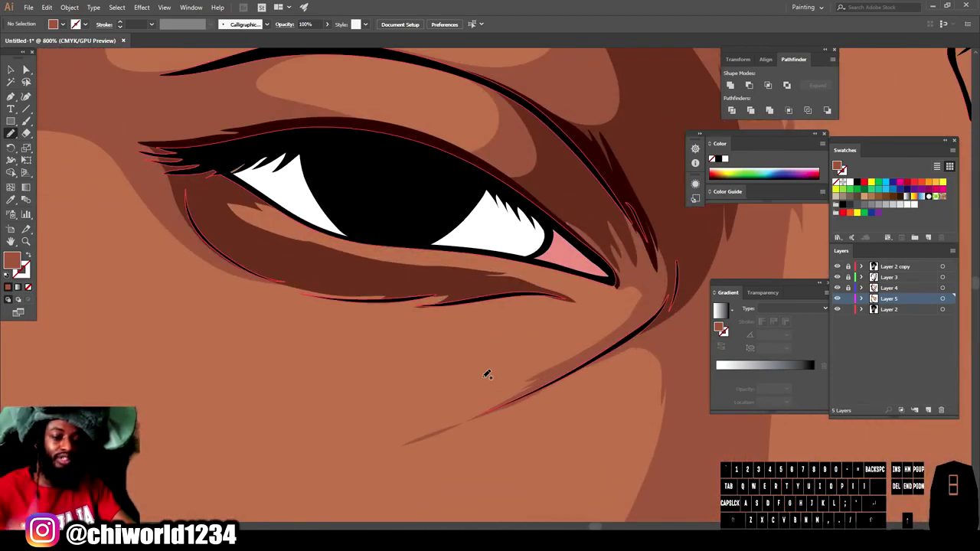
pyautogui.moveTo(255, 262)
pyautogui.mouseDown()
pyautogui.moveTo(300, 285)
pyautogui.moveTo(349, 293)
pyautogui.mouseUp()
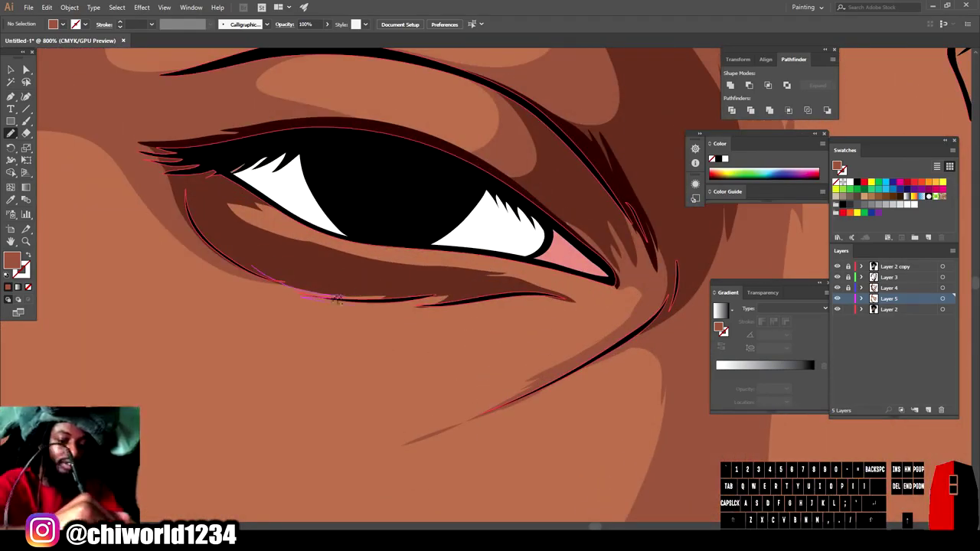
pyautogui.moveTo(464, 284); pyautogui.dragTo(447, 275)
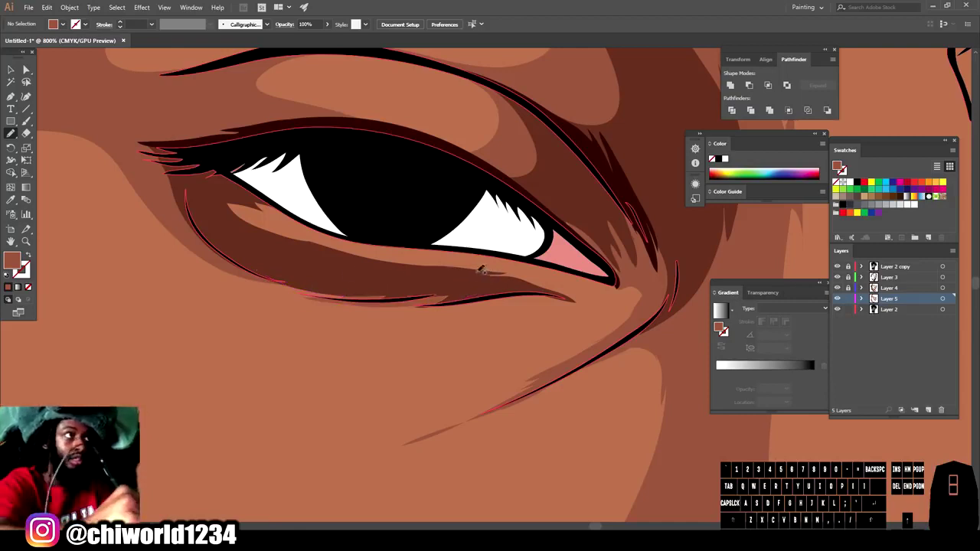
pyautogui.moveTo(539, 276); pyautogui.dragTo(549, 291)
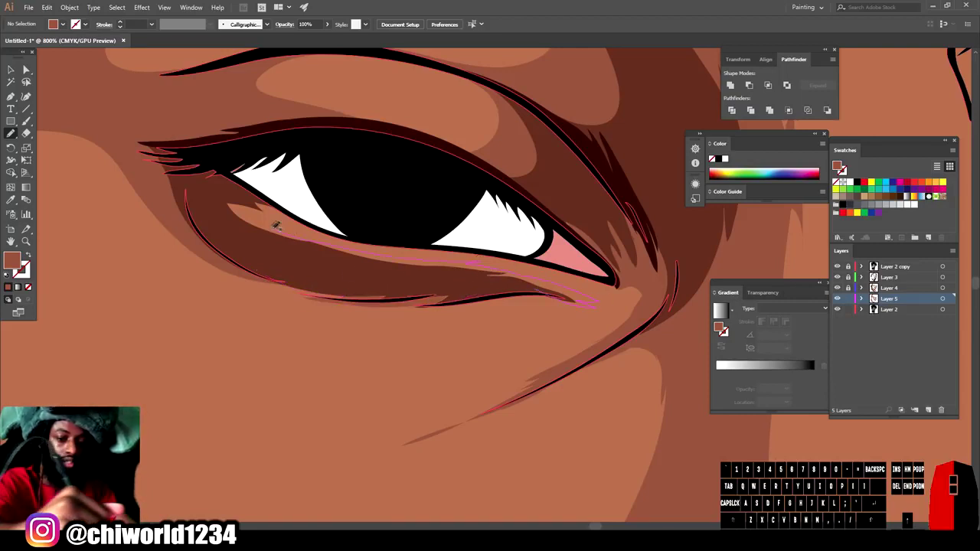
pyautogui.moveTo(247, 205); pyautogui.dragTo(248, 207)
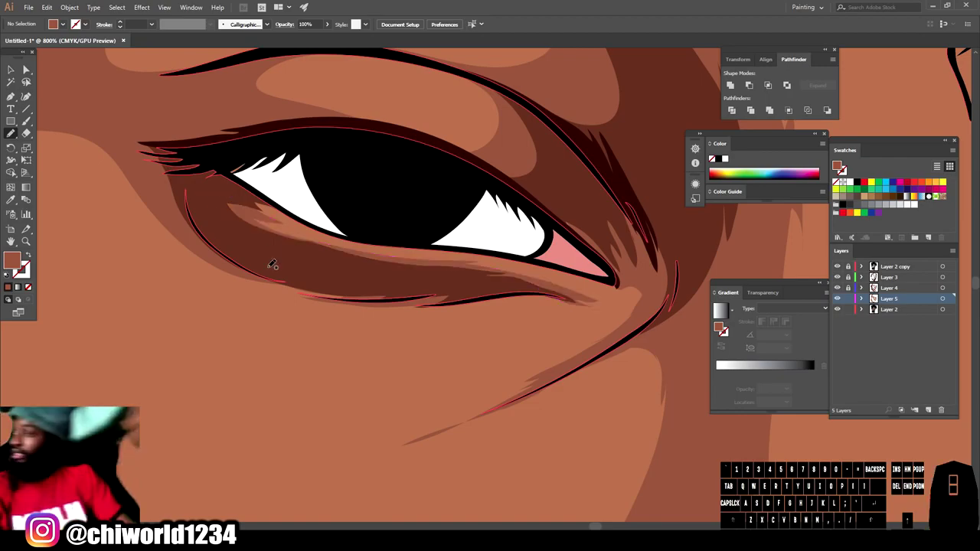
# Step: Shade around the outer edge of the left nostril and the adjoining side of the nose
pyautogui.scroll(-5, 646, 411)
pyautogui.scroll(4, 647, 401)
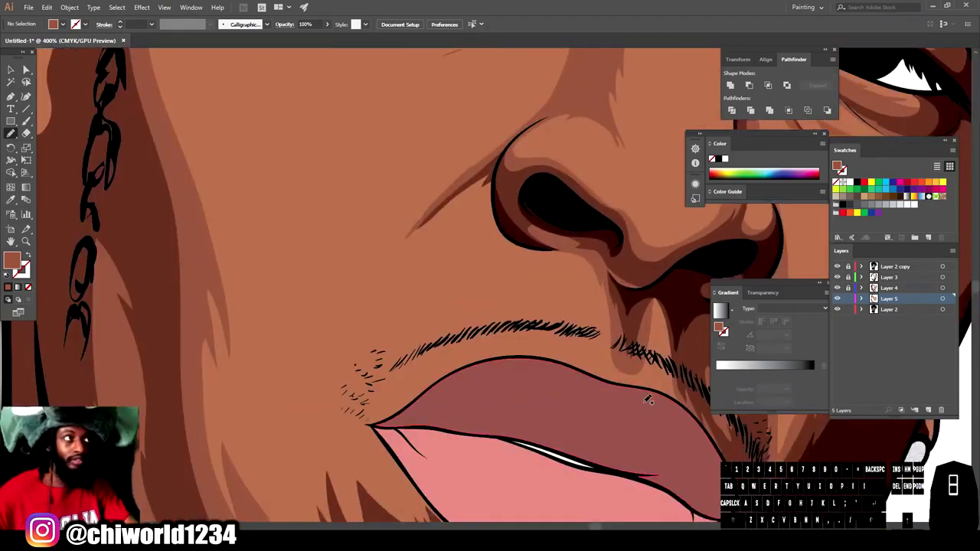
pyautogui.moveTo(361, 163); pyautogui.dragTo(374, 162)
pyautogui.scroll(-3, 460, 260)
pyautogui.moveTo(460, 261)
pyautogui.mouseDown()
pyautogui.moveTo(541, 293)
pyautogui.moveTo(457, 222)
pyautogui.mouseUp()
pyautogui.scroll(5, 487, 257)
pyautogui.scroll(-5, 456, 222)
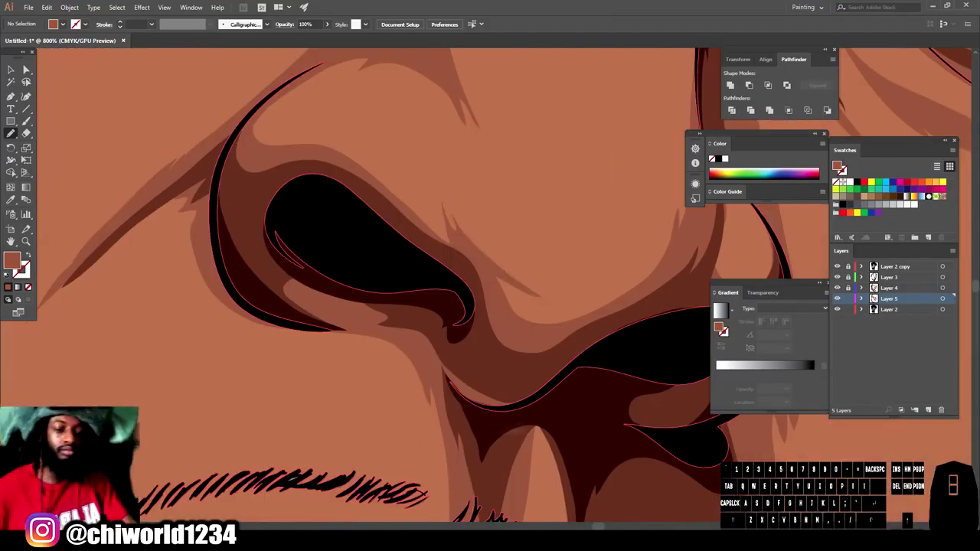
# Step: Shade the right cheek beside the moustache, along the edge of the dark shadow
pyautogui.scroll(4, 375, 331)
pyautogui.moveTo(374, 331); pyautogui.dragTo(412, 355)
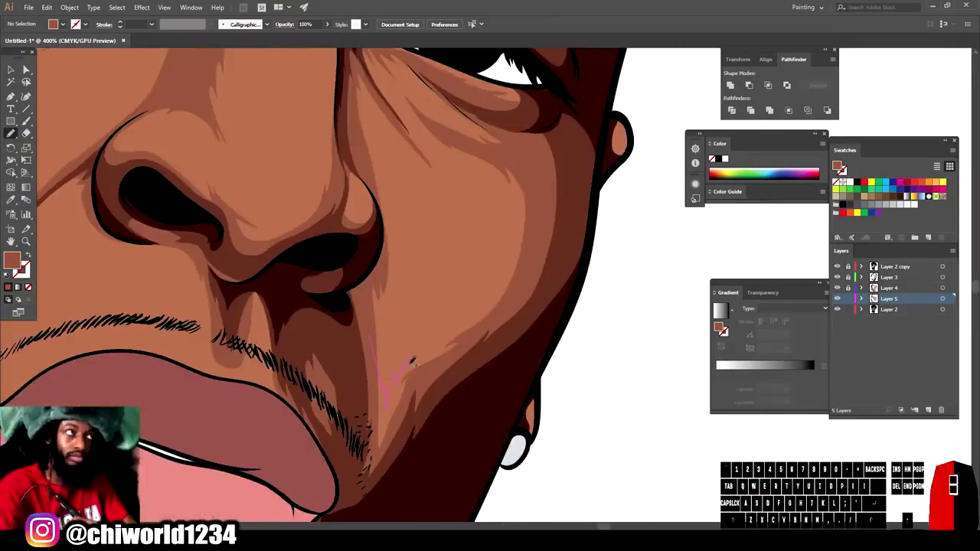
pyautogui.moveTo(506, 289); pyautogui.dragTo(507, 290)
# Step: Shade the left jaw and around the chin down to the beard, with jagged edges on the lower chin
pyautogui.scroll(-5, 507, 290)
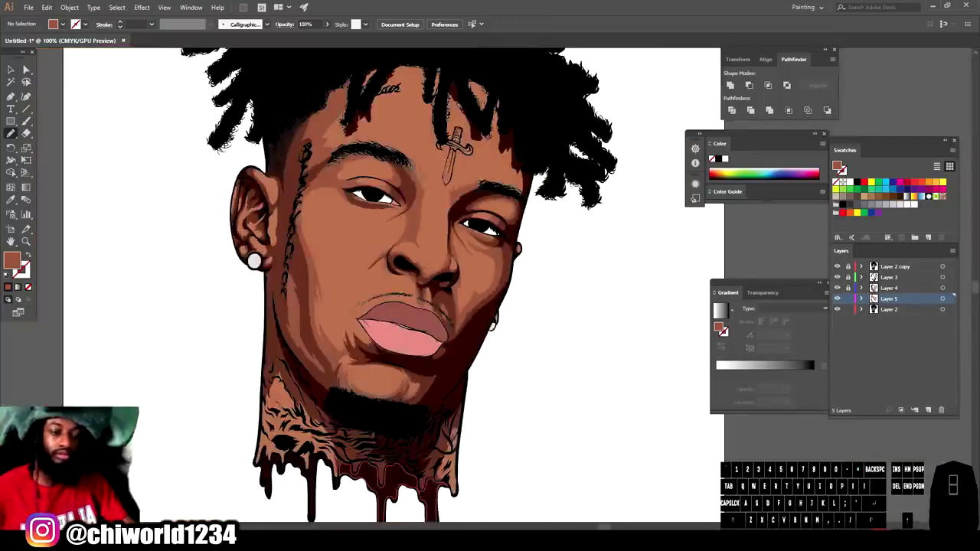
pyautogui.scroll(5, 405, 329)
pyautogui.moveTo(440, 335)
pyautogui.mouseDown()
pyautogui.moveTo(420, 369)
pyautogui.moveTo(394, 342)
pyautogui.moveTo(344, 333)
pyautogui.mouseUp()
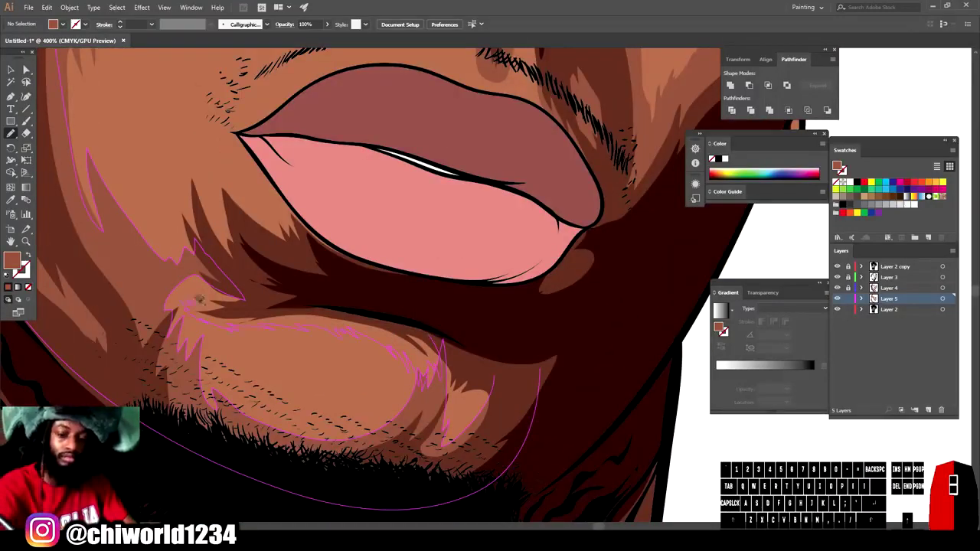
pyautogui.scroll(-5, 634, 448)
pyautogui.scroll(4, 580, 383)
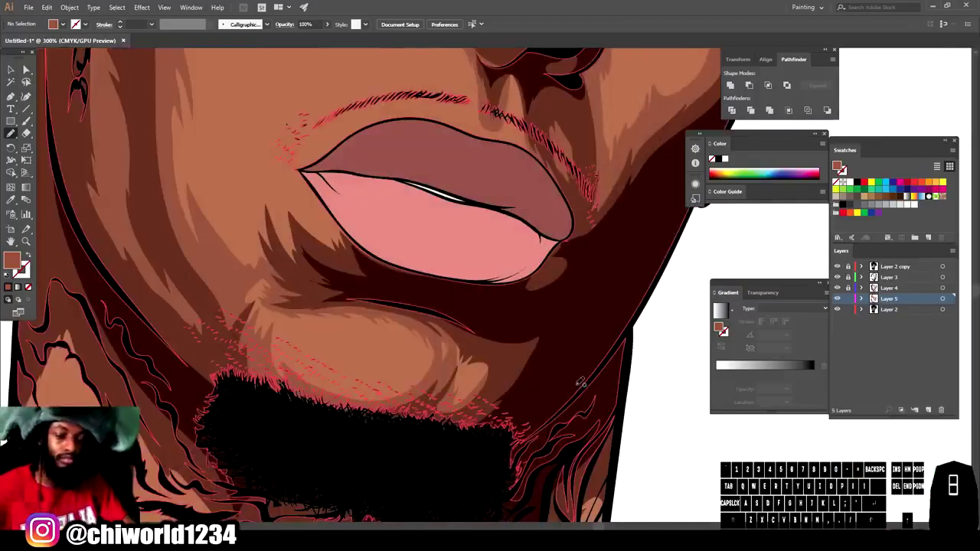
pyautogui.scroll(-5, 507, 428)
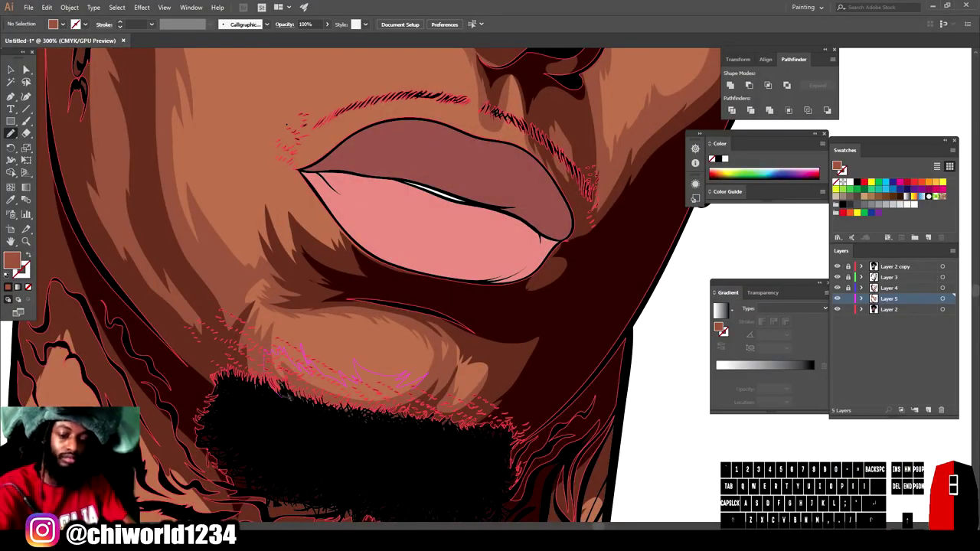
# Step: Shade along the left edge of the lower lip and around the left corner of the mouth
pyautogui.scroll(3, 514, 421)
pyautogui.scroll(2, 513, 421)
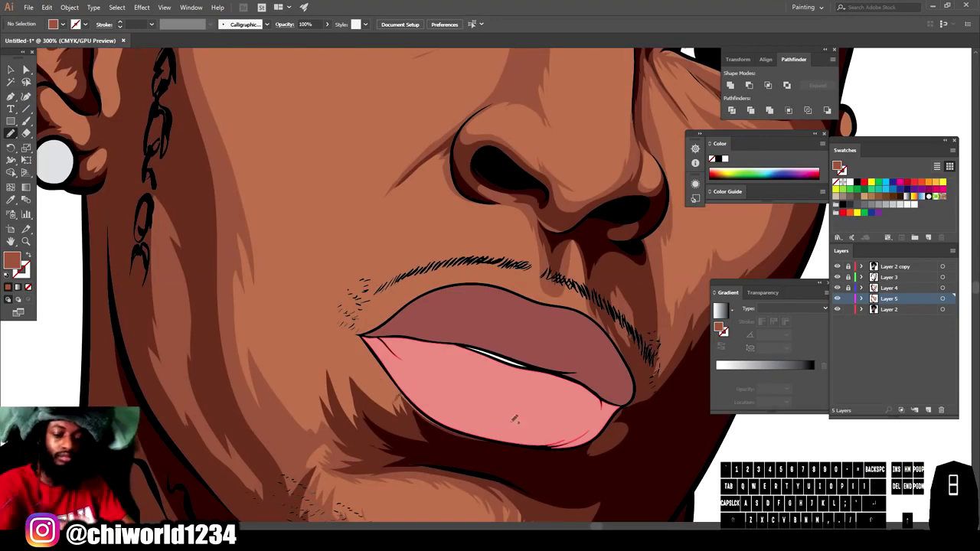
pyautogui.moveTo(451, 441); pyautogui.dragTo(422, 409)
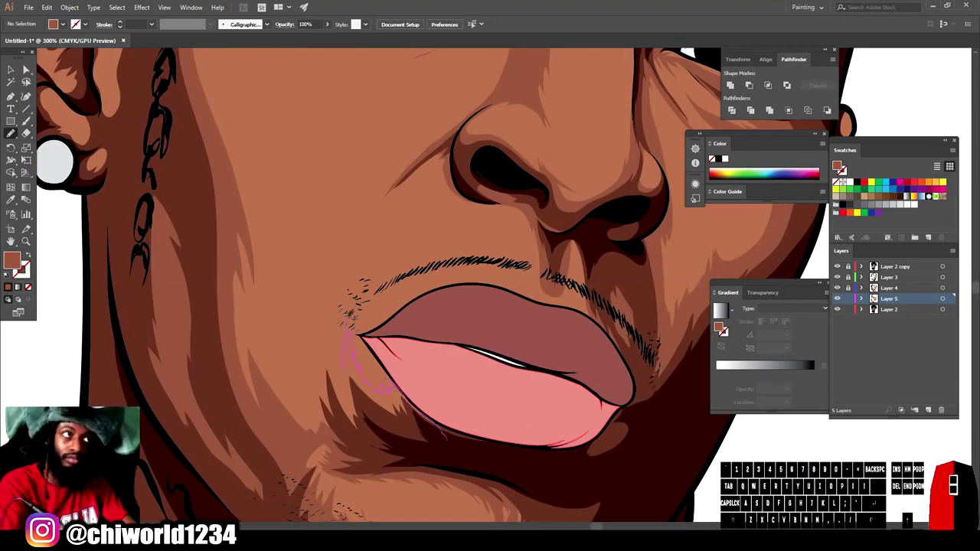
pyautogui.moveTo(294, 397); pyautogui.dragTo(450, 438)
# Step: Add a broader shading shape outside the left mouth corner, from the moustache stubble down to the chin shadow
pyautogui.hotkey('ctrl', '-')
pyautogui.hotkey('ctrl', '-')
pyautogui.hotkey('ctrl', '-')
pyautogui.hotkey('ctrl', '-')
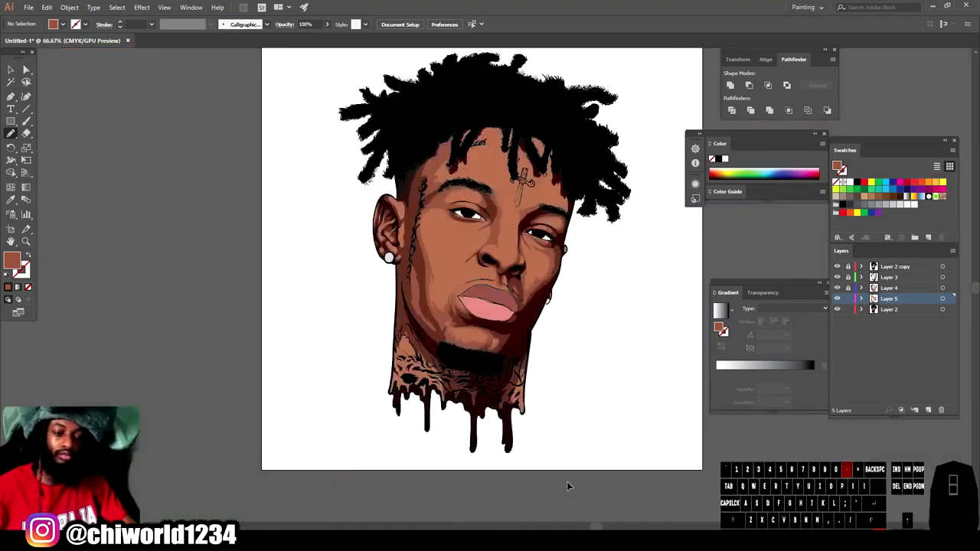
pyautogui.hotkey('ctrl', '=')
pyautogui.hotkey('ctrl', '=')
pyautogui.hotkey('ctrl', '=')
pyautogui.hotkey('ctrl', '=')
pyautogui.hotkey('ctrl', '=')
pyautogui.moveTo(388, 425); pyautogui.dragTo(379, 350)
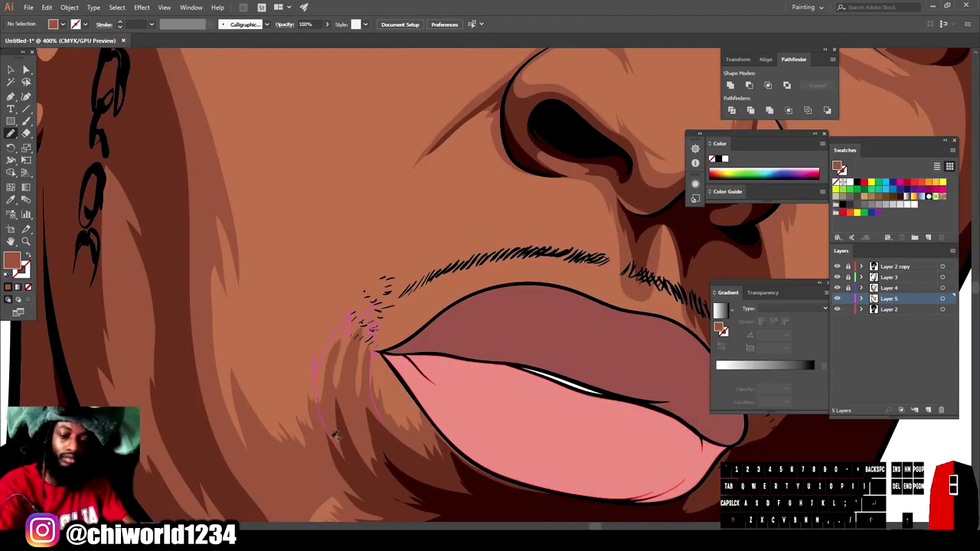
pyautogui.moveTo(334, 436); pyautogui.dragTo(383, 429)
# Step: Shade beneath the left nostril and down the philtrum into the moustache area
pyautogui.hotkey('ctrl', '-')
pyautogui.hotkey('ctrl', '-')
pyautogui.hotkey('ctrl', '-')
pyautogui.hotkey('ctrl', '-')
pyautogui.hotkey('ctrl', '-')
pyautogui.hotkey('ctrl', '=')
pyautogui.hotkey('ctrl', '=')
pyautogui.hotkey('ctrl', '=')
pyautogui.hotkey('ctrl', '=')
pyautogui.hotkey('ctrl', '=')
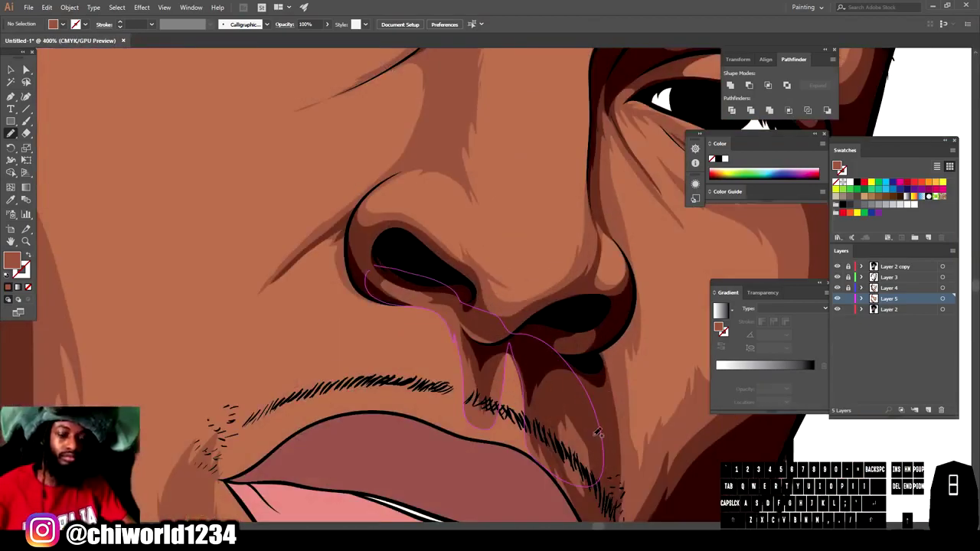
pyautogui.moveTo(419, 335); pyautogui.dragTo(431, 313)
pyautogui.moveTo(513, 385); pyautogui.dragTo(458, 322)
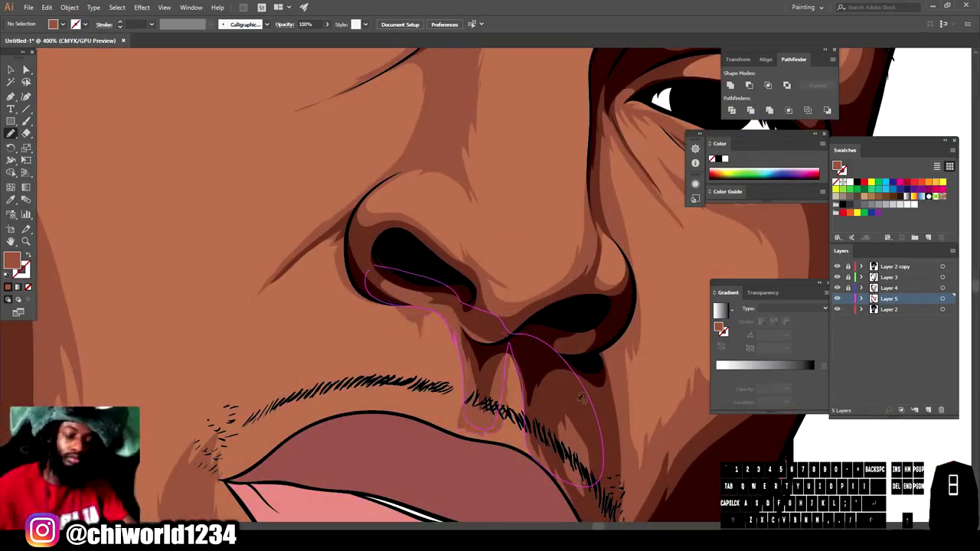
# Step: Shade the lower right end of the neck along the tattoo and its rightmost skin drip
pyautogui.hotkey('ctrl', '-')
pyautogui.hotkey('ctrl', '-')
pyautogui.hotkey('ctrl', '-')
pyautogui.hotkey('ctrl', '-')
pyautogui.hotkey('ctrl', '-')
pyautogui.hotkey('ctrl', '=')
pyautogui.hotkey('ctrl', '=')
pyautogui.hotkey('ctrl', '=')
pyautogui.hotkey('ctrl', '=')
pyautogui.hotkey('ctrl', '=')
pyautogui.moveTo(399, 399); pyautogui.dragTo(357, 394)
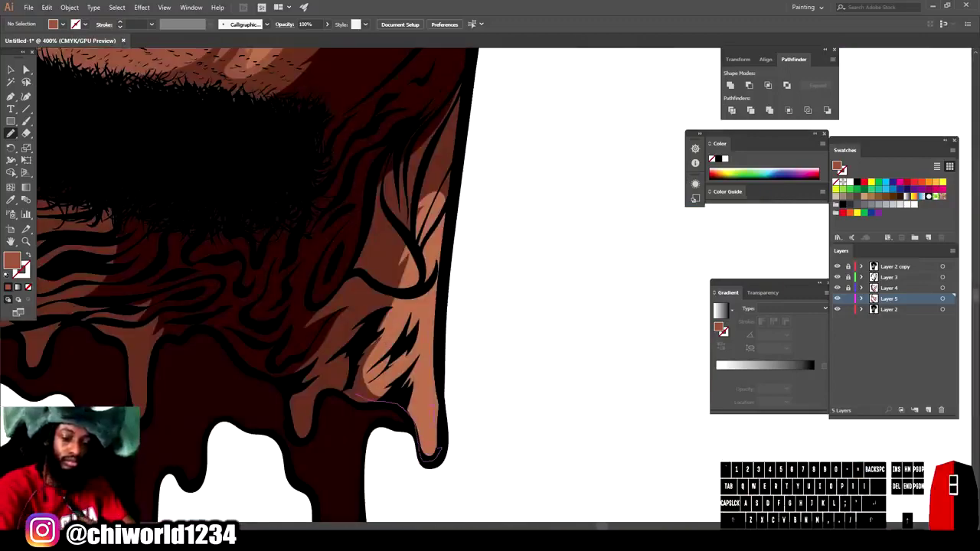
pyautogui.moveTo(438, 404); pyautogui.dragTo(441, 399)
# Step: Redraw the shading on the left part of the tattooed neck, including the long skin drip below the beard
pyautogui.hotkey('ctrl', '-')
pyautogui.hotkey('ctrl', '-')
pyautogui.hotkey('ctrl', '-')
pyautogui.hotkey('ctrl', '-')
pyautogui.hotkey('ctrl', '-')
pyautogui.hotkey('ctrl', '=')
pyautogui.hotkey('ctrl', '=')
pyautogui.hotkey('ctrl', '=')
pyautogui.hotkey('ctrl', '=')
pyautogui.hotkey('ctrl', '=')
pyautogui.moveTo(472, 429); pyautogui.dragTo(494, 400)
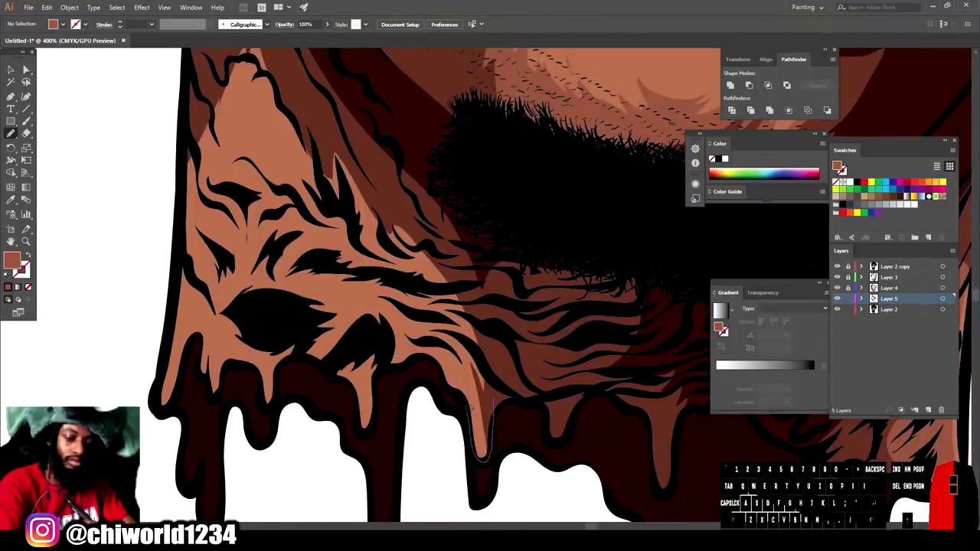
pyautogui.moveTo(493, 400); pyautogui.dragTo(480, 462)
pyautogui.hotkey('ctrl', 'z')
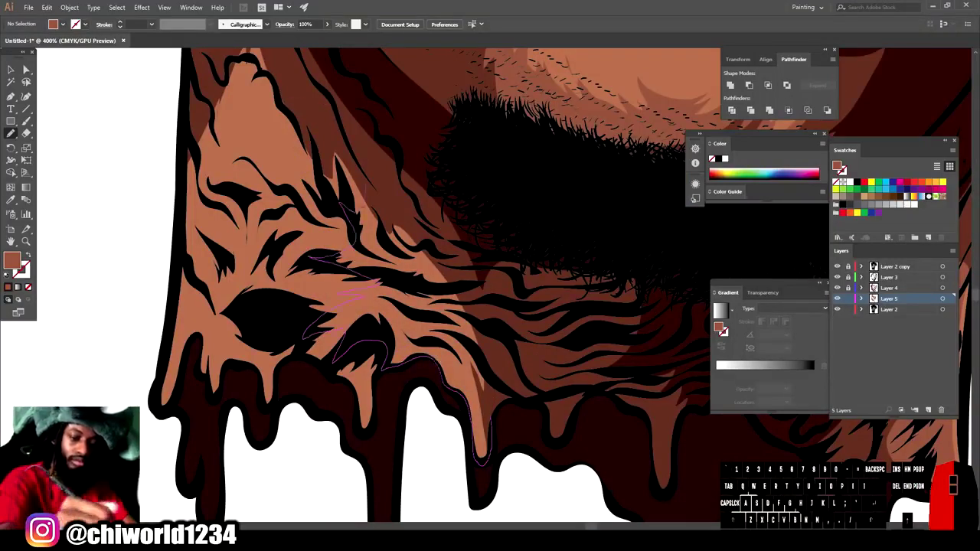
pyautogui.moveTo(361, 209); pyautogui.dragTo(492, 417)
# Step: Shade the upper left side of the neck between the tattoo lines, down to the large black tattoo spots
pyautogui.hotkey('ctrl', '-')
pyautogui.hotkey('ctrl', '-')
pyautogui.hotkey('ctrl', '-')
pyautogui.hotkey('ctrl', '-')
pyautogui.hotkey('ctrl', '=')
pyautogui.hotkey('ctrl', '=')
pyautogui.hotkey('ctrl', '=')
pyautogui.moveTo(403, 354)
pyautogui.mouseDown()
pyautogui.moveTo(395, 406)
pyautogui.moveTo(315, 328)
pyautogui.moveTo(322, 260)
pyautogui.mouseUp()
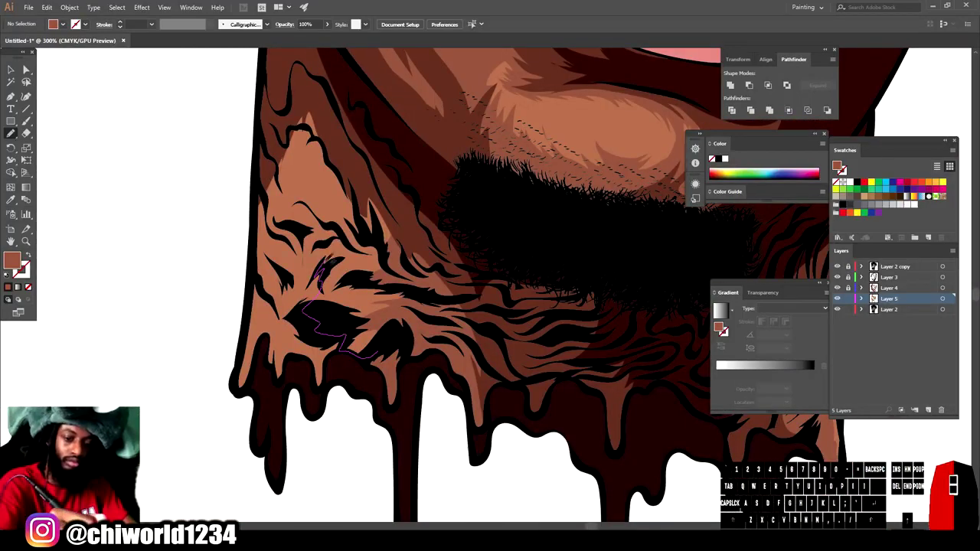
pyautogui.moveTo(322, 106); pyautogui.dragTo(437, 274)
# Step: Set the fill to a dark muted purple and shade the upper part of the left eye's whites beneath the lashes
pyautogui.hotkey('ctrl', '-')
pyautogui.hotkey('ctrl', '-')
pyautogui.hotkey('ctrl', '-')
pyautogui.hotkey('ctrl', '-')
pyautogui.scroll(3, 621, 440)
pyautogui.hotkey('ctrl', '=')
pyautogui.hotkey('ctrl', '=')
pyautogui.hotkey('ctrl', '=')
pyautogui.hotkey('ctrl', '=')
pyautogui.scroll(2, 532, 457)
pyautogui.hotkey('ctrl', '=')
pyautogui.hotkey('ctrl', '=')
pyautogui.hotkey('ctrl', '=')
pyautogui.hotkey('ctrl', '=')
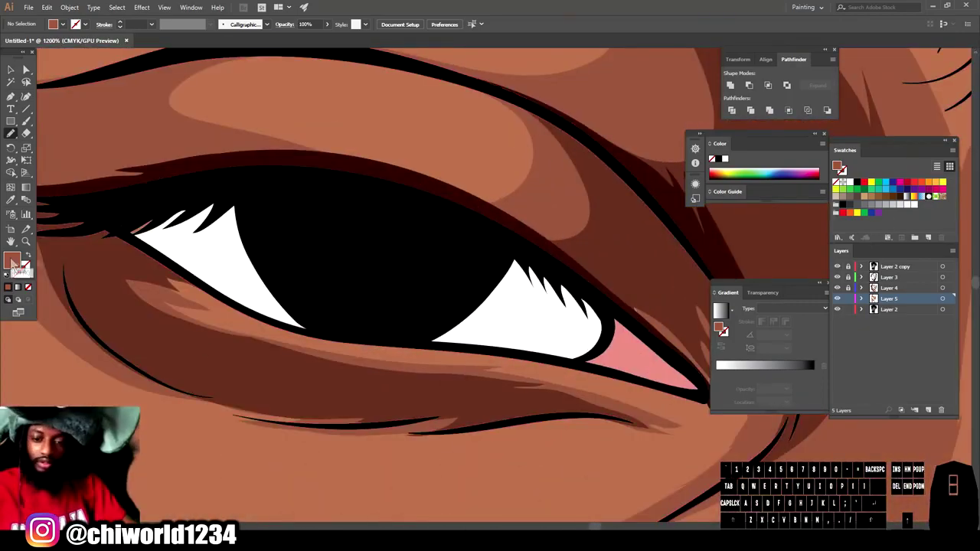
pyautogui.doubleClick(12, 261)
pyautogui.click(775, 438)
pyautogui.moveTo(776, 438); pyautogui.dragTo(776, 420)
pyautogui.moveTo(686, 442); pyautogui.dragTo(667, 457)
pyautogui.click(868, 390)
pyautogui.moveTo(117, 216); pyautogui.dragTo(203, 277)
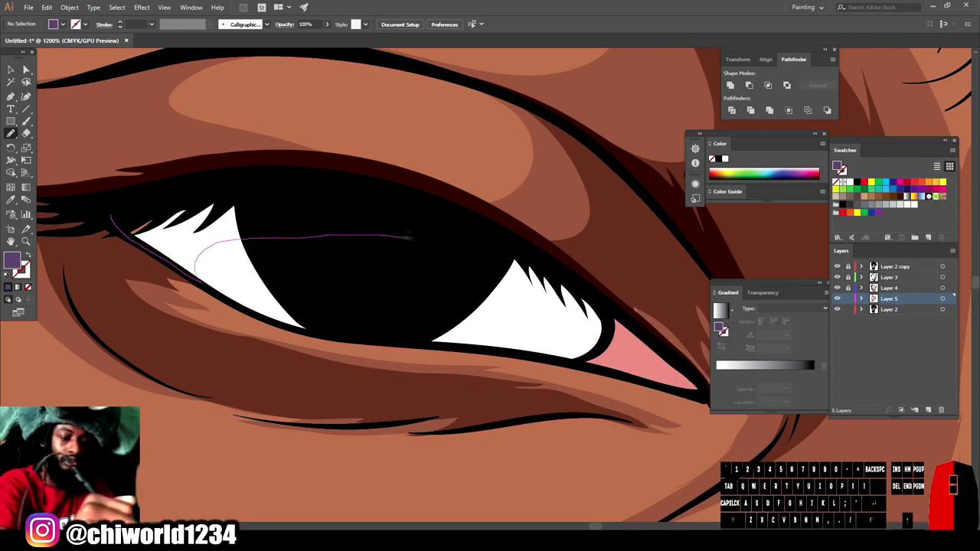
# Step: Shade the upper part of the right eye's whites beneath the lashes in the same purple
pyautogui.hotkey('ctrl', '-')
pyautogui.hotkey('ctrl', '-')
pyautogui.hotkey('ctrl', '-')
pyautogui.hotkey('ctrl', '-')
pyautogui.hotkey('ctrl', '-')
pyautogui.hotkey('ctrl', '-')
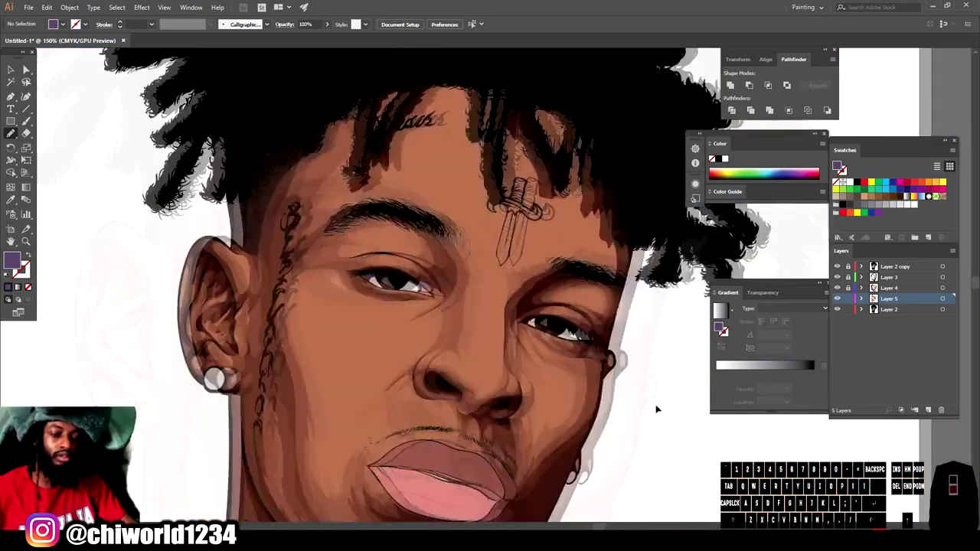
pyautogui.hotkey('ctrl', '+')
pyautogui.hotkey('ctrl', '+')
pyautogui.hotkey('ctrl', '+')
pyautogui.hotkey('ctrl', '+')
pyautogui.hotkey('ctrl', '+')
pyautogui.hotkey('ctrl', '+')
pyautogui.moveTo(501, 264)
pyautogui.mouseDown()
pyautogui.moveTo(464, 272)
pyautogui.moveTo(263, 207)
pyautogui.moveTo(153, 188)
pyautogui.mouseUp()
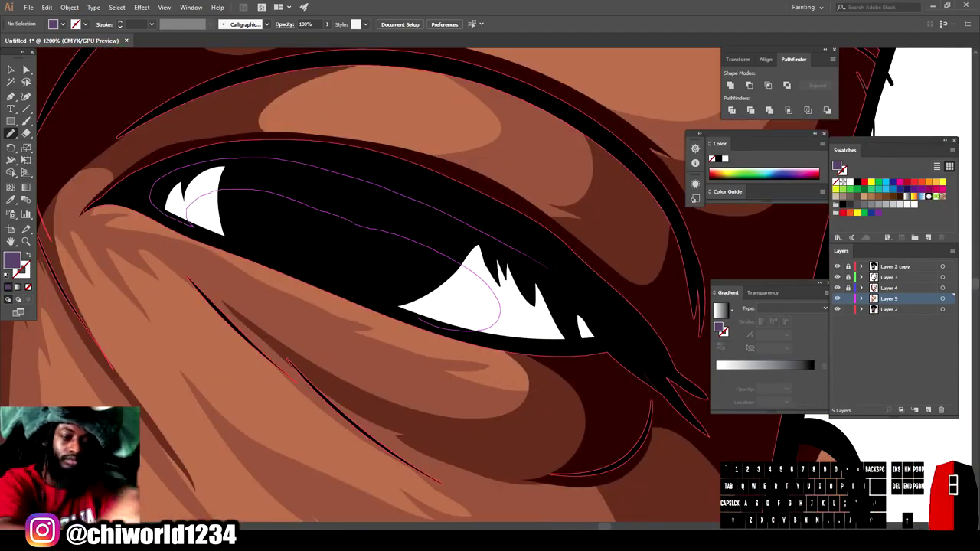
# Step: Sample the pink of the left eye's inner corner, darken it to a deep red, and shade that corner's upper part
pyautogui.hotkey('ctrl', '-')
pyautogui.hotkey('ctrl', '-')
pyautogui.hotkey('ctrl', '-')
pyautogui.hotkey('ctrl', '-')
pyautogui.hotkey('ctrl', '-')
pyautogui.hotkey('ctrl', '-')
pyautogui.hotkey('ctrl', '+')
pyautogui.hotkey('ctrl', '+')
pyautogui.hotkey('ctrl', '+')
pyautogui.hotkey('ctrl', '+')
pyautogui.hotkey('ctrl', '+')
pyautogui.hotkey('ctrl', '+')
pyautogui.hotkey('ctrl', '+')
pyautogui.hotkey('ctrl', '+')
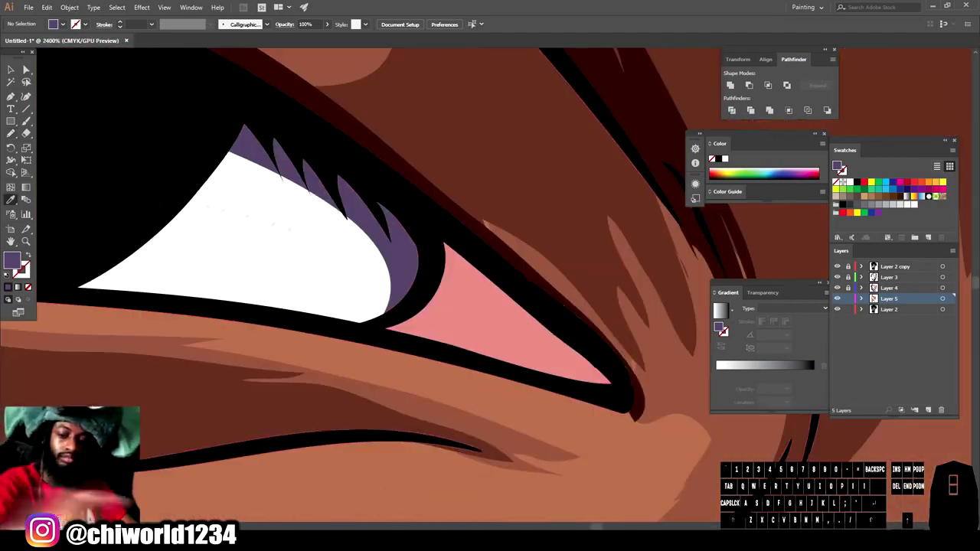
pyautogui.press('i')
pyautogui.click(467, 306)
pyautogui.doubleClick(12, 260)
pyautogui.moveTo(693, 457); pyautogui.dragTo(706, 457)
pyautogui.click(868, 389)
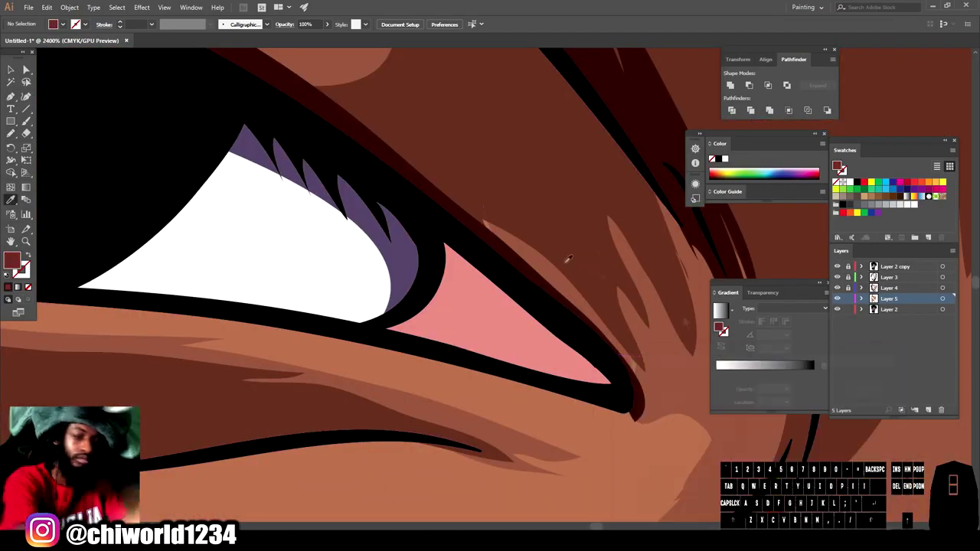
pyautogui.press('n')
pyautogui.moveTo(439, 228)
pyautogui.mouseDown()
pyautogui.moveTo(413, 311)
pyautogui.moveTo(481, 362)
pyautogui.moveTo(440, 231)
pyautogui.mouseUp()
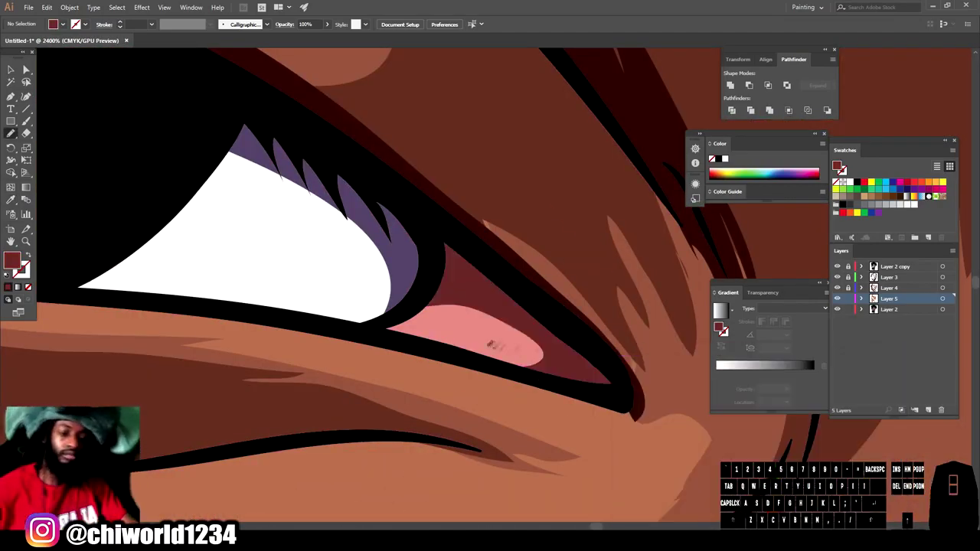
# Step: Sample the upper lip's muted red and darken it to a deep maroon for the fill
pyautogui.hotkey('ctrl', '-')
pyautogui.hotkey('ctrl', '-')
pyautogui.hotkey('ctrl', '-')
pyautogui.hotkey('ctrl', '-')
pyautogui.hotkey('ctrl', '-')
pyautogui.hotkey('ctrl', '-')
pyautogui.hotkey('ctrl', '-')
pyautogui.hotkey('ctrl', '-')
pyautogui.hotkey('ctrl', '-')
pyautogui.hotkey('ctrl', '+')
pyautogui.hotkey('ctrl', '+')
pyautogui.hotkey('ctrl', '+')
pyautogui.hotkey('ctrl', '+')
pyautogui.hotkey('ctrl', '+')
pyautogui.press('i')
pyautogui.click(291, 263)
pyautogui.doubleClick(11, 260)
pyautogui.click(706, 468)
pyautogui.moveTo(706, 468); pyautogui.dragTo(698, 467)
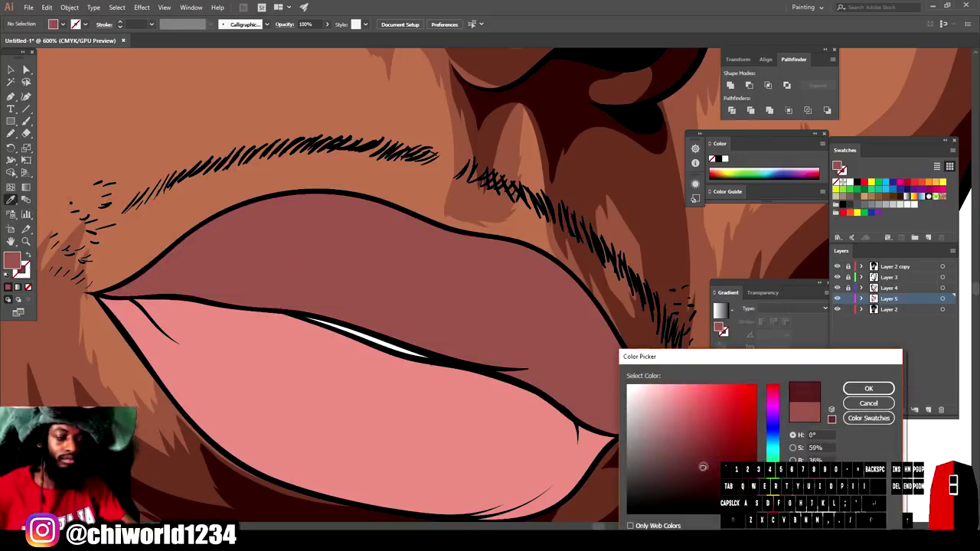
pyautogui.press('Return')
# Step: Shade the lower part of the upper lip with jagged upper edges, from the left corner around the right corner
pyautogui.hotkey('ctrl', '+')
pyautogui.hotkey('shift', 'b')
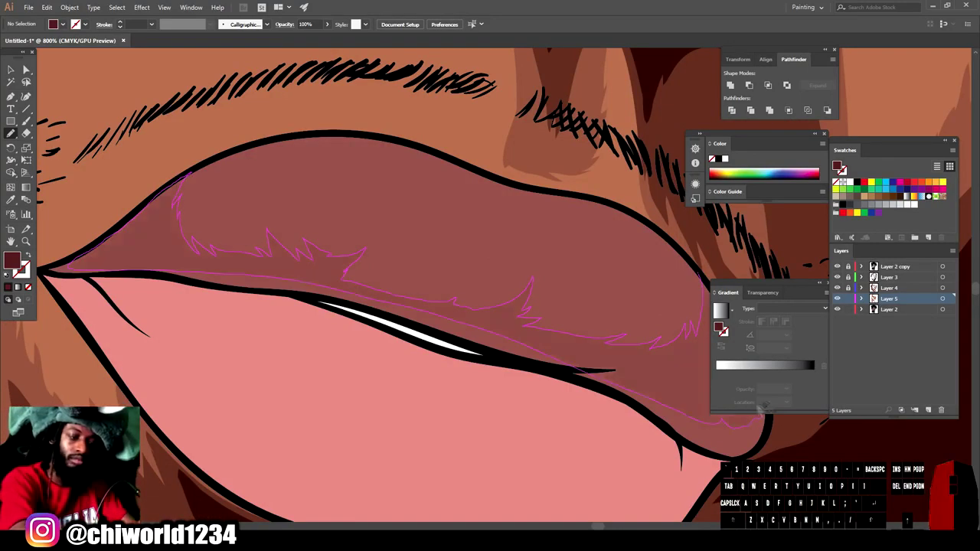
pyautogui.moveTo(767, 413); pyautogui.dragTo(763, 410)
pyautogui.hotkey('ctrl', '-')
pyautogui.hotkey('ctrl', '-')
pyautogui.hscroll(3, 635, 428)
pyautogui.hotkey('ctrl', '+')
pyautogui.scroll(-1, 635, 426)
pyautogui.hotkey('ctrl', '+')
pyautogui.hotkey('ctrl', '+')
pyautogui.moveTo(323, 336); pyautogui.dragTo(406, 392)
pyautogui.moveTo(576, 481)
pyautogui.mouseDown()
pyautogui.moveTo(542, 260)
pyautogui.moveTo(302, 337)
pyautogui.moveTo(264, 329)
pyautogui.mouseUp()
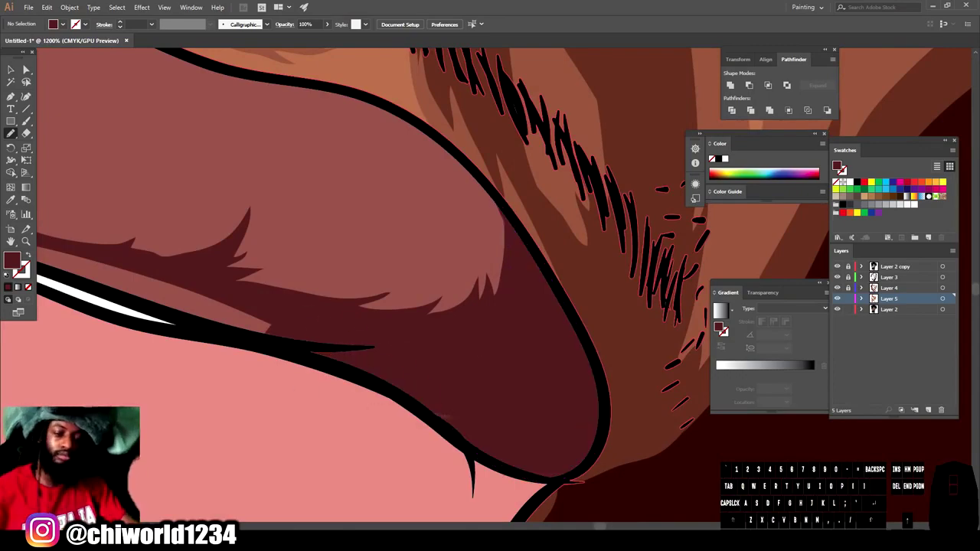
# Step: Fill the unshaded strip along the mouth line of the upper lip with the same maroon
pyautogui.moveTo(156, 176); pyautogui.dragTo(340, 233)
pyautogui.moveTo(154, 300)
pyautogui.mouseDown()
pyautogui.moveTo(246, 303)
pyautogui.moveTo(137, 297)
pyautogui.moveTo(262, 317)
pyautogui.moveTo(374, 302)
pyautogui.moveTo(251, 295)
pyautogui.mouseUp()
pyautogui.hscroll(-7, 258, 360)
pyautogui.scroll(1, 258, 361)
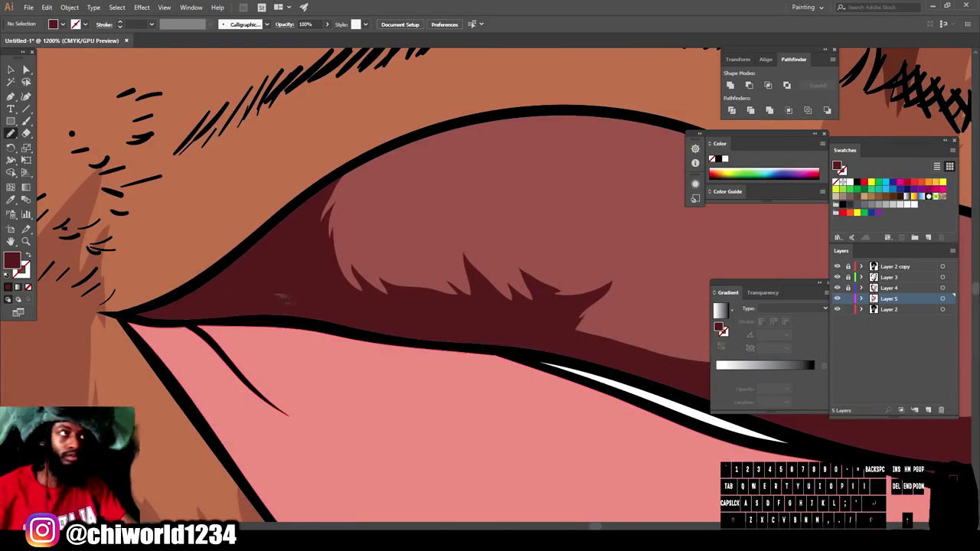
# Step: Extend the maroon shading higher on the right half of the upper lip with a second jagged contour
pyautogui.scroll(-8, 473, 283)
pyautogui.scroll(5, 506, 287)
pyautogui.scroll(3, 565, 348)
pyautogui.moveTo(349, 285)
pyautogui.mouseDown()
pyautogui.moveTo(397, 273)
pyautogui.moveTo(444, 241)
pyautogui.mouseUp()
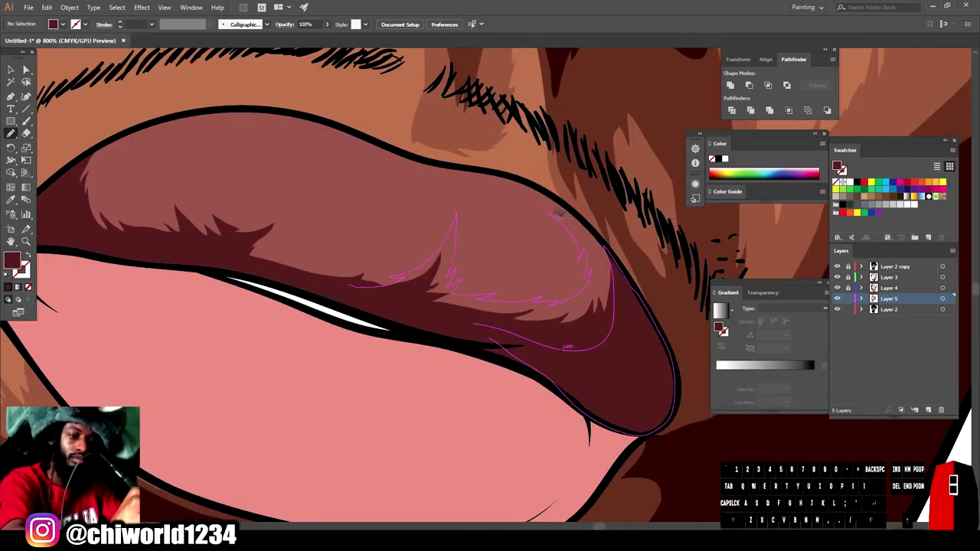
pyautogui.moveTo(567, 347); pyautogui.dragTo(475, 325)
pyautogui.scroll(-6, 589, 409)
pyautogui.scroll(5, 589, 409)
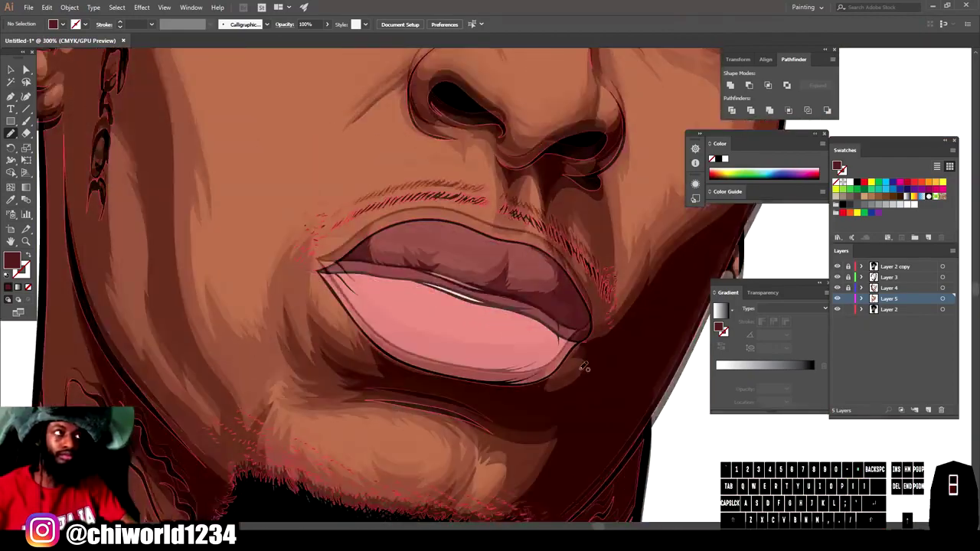
# Step: Sample the lower lip's pink, darken it to a dusty red, and shade the lower lip's upper edge and right corner
pyautogui.press('i')
pyautogui.click(498, 316)
pyautogui.doubleClick(12, 260)
pyautogui.moveTo(691, 426); pyautogui.dragTo(689, 430)
pyautogui.click(869, 389)
pyautogui.moveTo(522, 297); pyautogui.dragTo(510, 381)
pyautogui.hotkey('shift', 'b')
pyautogui.moveTo(663, 458)
pyautogui.mouseDown()
pyautogui.moveTo(635, 486)
pyautogui.moveTo(559, 503)
pyautogui.moveTo(486, 500)
pyautogui.mouseUp()
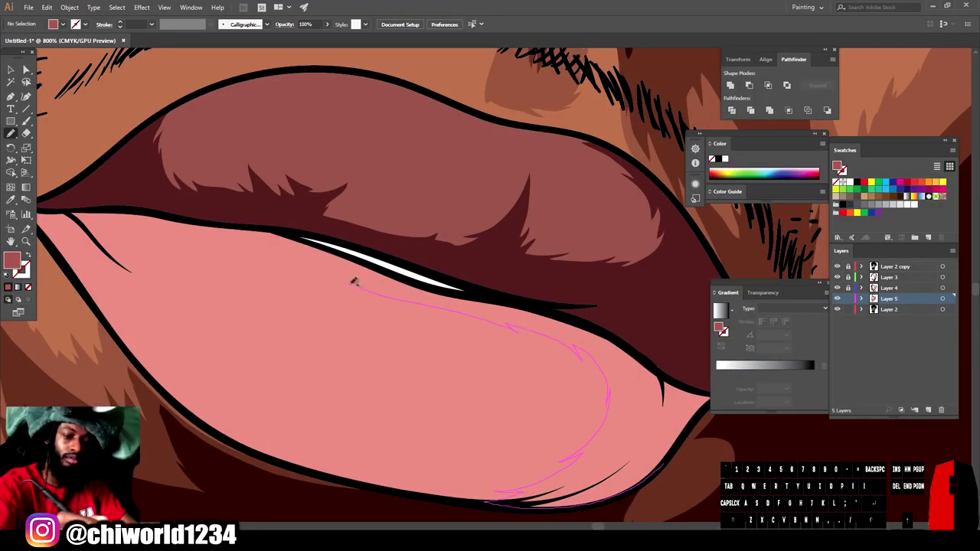
pyautogui.moveTo(253, 230)
pyautogui.mouseDown()
pyautogui.moveTo(498, 299)
pyautogui.moveTo(689, 390)
pyautogui.moveTo(684, 433)
pyautogui.mouseUp()
# Step: Shade the lower lip's left corner and lower left edge in the same dusty red, leaving a jagged inner edge
pyautogui.hscroll(3, 631, 491)
pyautogui.scroll(-5, 631, 491)
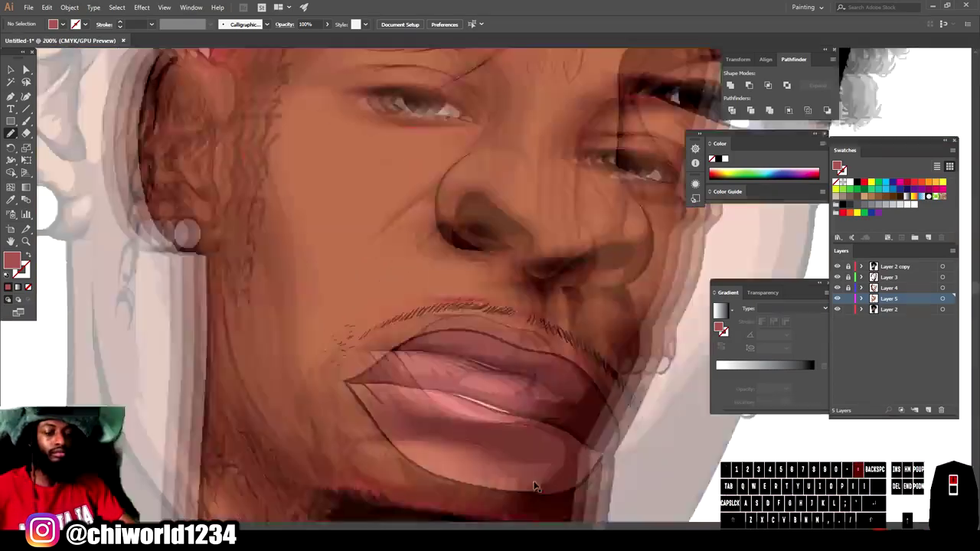
pyautogui.scroll(5, 536, 477)
pyautogui.moveTo(540, 457); pyautogui.dragTo(670, 419)
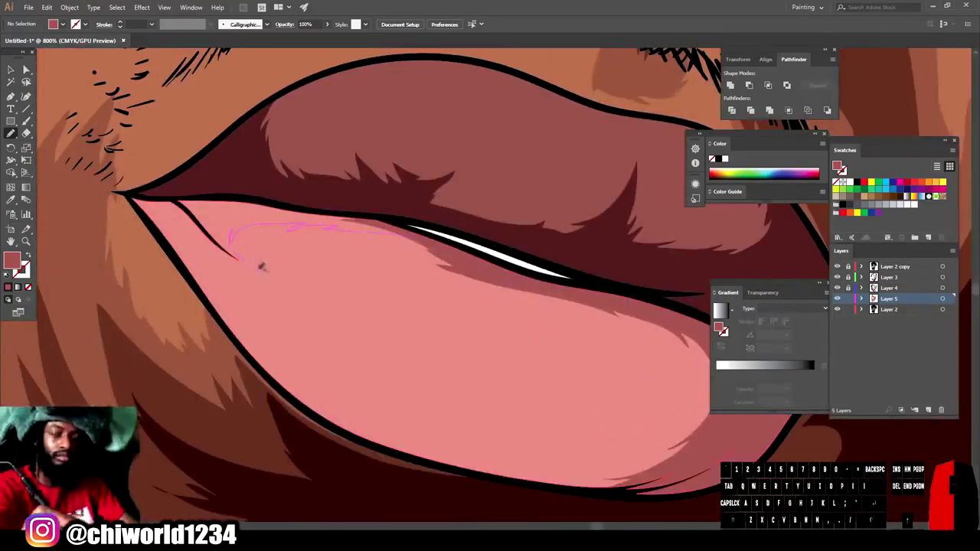
pyautogui.moveTo(262, 296)
pyautogui.mouseDown()
pyautogui.moveTo(286, 332)
pyautogui.moveTo(377, 404)
pyautogui.mouseUp()
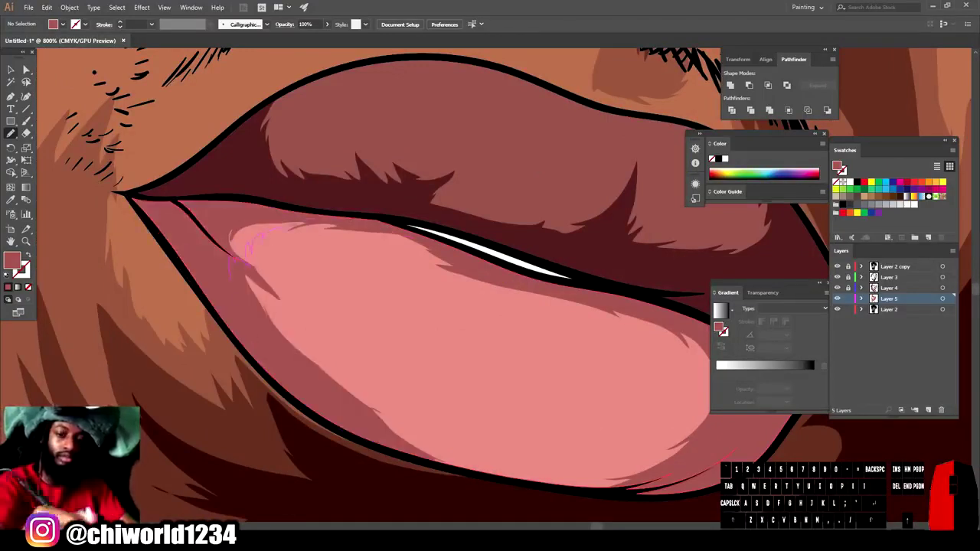
# Step: Add jagged tufts beside the lower lip's left crease and a short crease mark below the teeth
pyautogui.moveTo(268, 231); pyautogui.dragTo(286, 224)
pyautogui.hotkey('ctrl', '-')
pyautogui.hotkey('ctrl', '-')
pyautogui.hotkey('ctrl', '-')
pyautogui.hotkey('ctrl', '-')
pyautogui.hotkey('ctrl', '-')
pyautogui.hotkey('ctrl', '-')
pyautogui.hotkey('ctrl', '=')
pyautogui.hotkey('ctrl', '=')
pyautogui.hotkey('ctrl', '=')
pyautogui.hotkey('ctrl', '=')
pyautogui.hotkey('ctrl', '=')
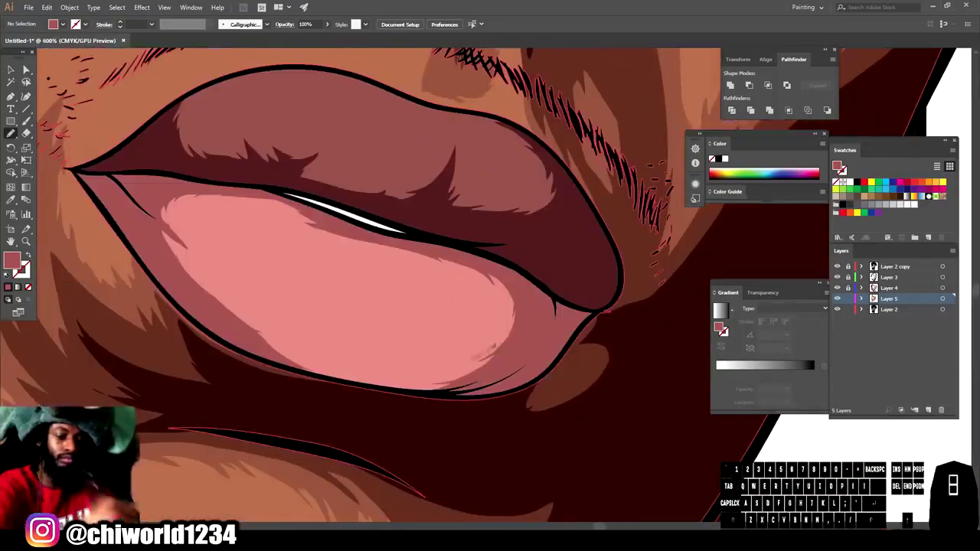
pyautogui.scroll(2, 392, 380)
pyautogui.moveTo(366, 274); pyautogui.dragTo(359, 310)
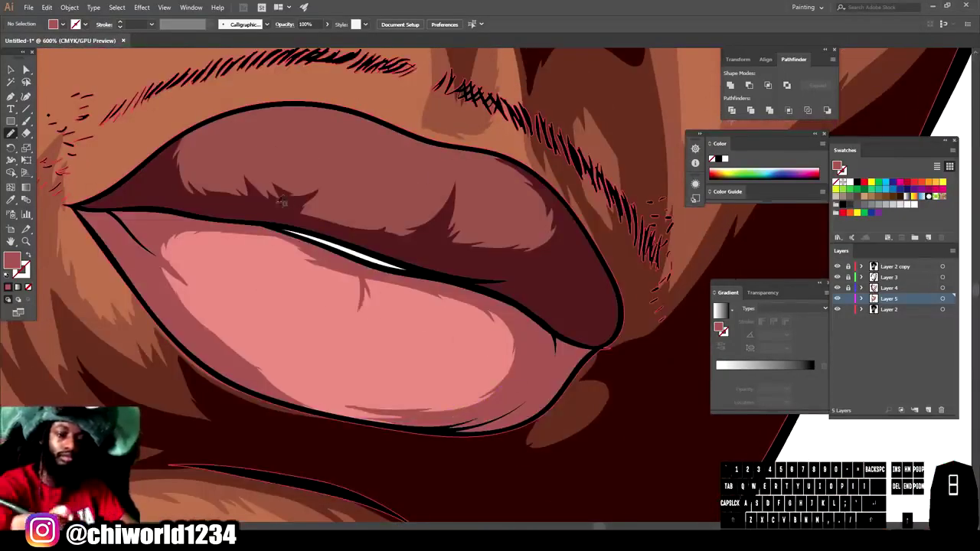
# Step: Select all the unlocked artwork and open it in Recolor Artwork
pyautogui.hotkey('ctrl', '-')
pyautogui.hotkey('ctrl', '-')
pyautogui.hotkey('ctrl', '-')
pyautogui.hotkey('ctrl', '-')
pyautogui.hotkey('ctrl', '-')
pyautogui.hotkey('ctrl', '-')
pyautogui.hotkey('ctrl', '=')
pyautogui.hotkey('ctrl', '=')
pyautogui.hotkey('ctrl', '=')
pyautogui.hotkey('ctrl', '=')
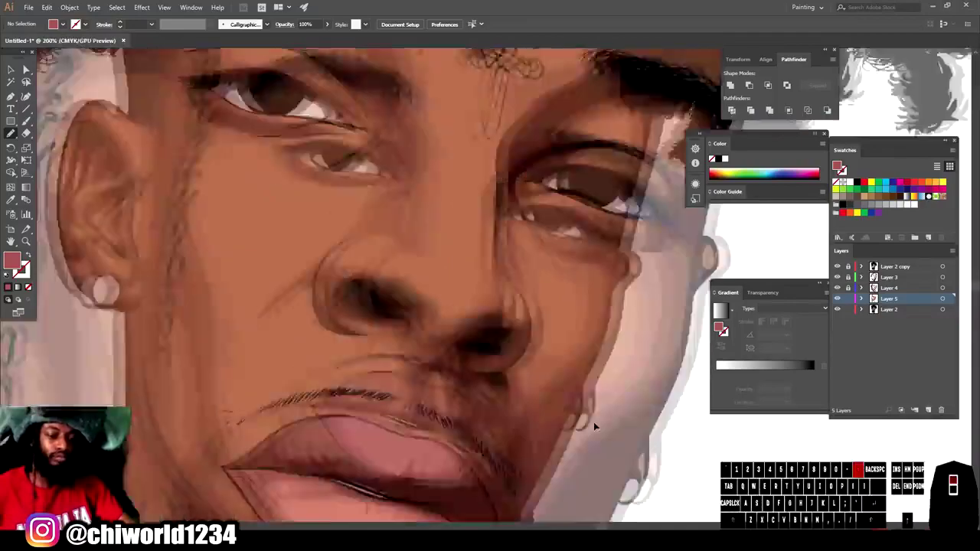
pyautogui.press('v')
pyautogui.click(478, 376)
pyautogui.hotkey('ctrl', '-')
pyautogui.hotkey('ctrl', '-')
pyautogui.hotkey('ctrl', '-')
pyautogui.hotkey('ctrl', '-')
pyautogui.hotkey('ctrl', 'a')
pyautogui.hotkey('ctrl', '=')
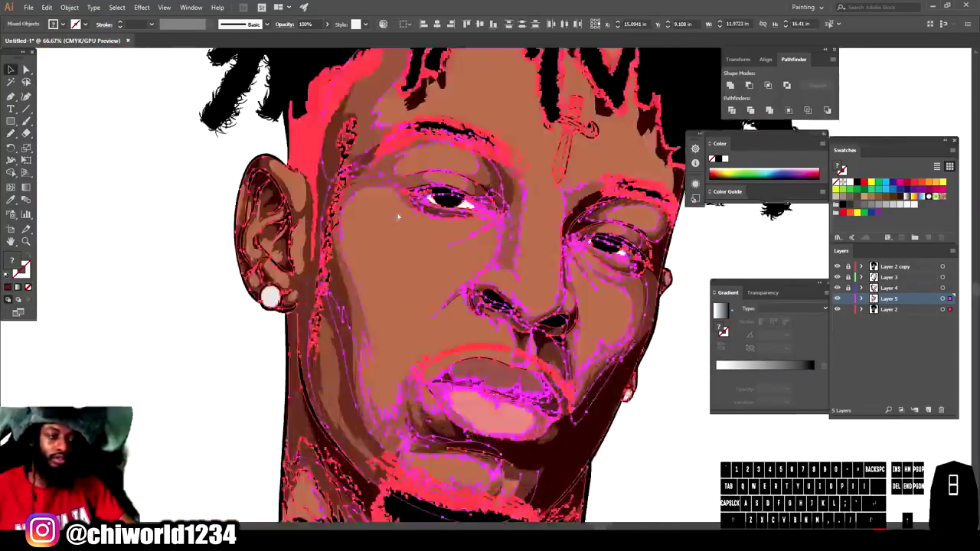
pyautogui.hotkey('ctrl', '=')
pyautogui.hotkey('ctrl', '=')
pyautogui.hotkey('ctrl', '=')
pyautogui.click(47, 7)
pyautogui.moveTo(84, 189)
pyautogui.click(245, 188)
# Step: Set the number of colours to All and set the upper lip's base red to 49% saturation and 49% brightness
pyautogui.click(840, 209)
pyautogui.click(825, 232)
pyautogui.scroll(-3, 780, 297)
pyautogui.click(762, 268)
pyautogui.moveTo(733, 399); pyautogui.dragTo(728, 399)
pyautogui.click(726, 381)
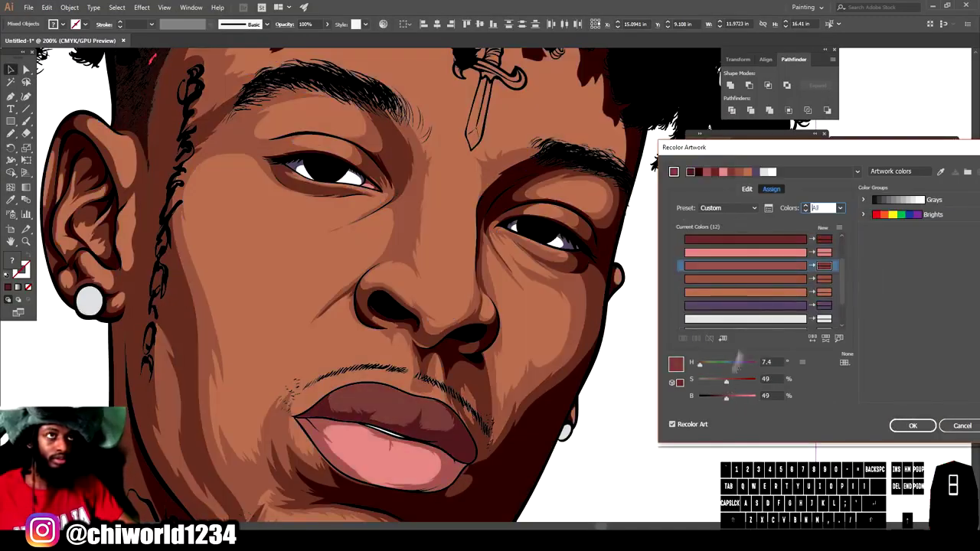
# Step: Darken the eye corner's deep red, set the lower lip's shading red to 50% saturation and 48% brightness, and apply the recolouring
pyautogui.click(789, 239)
pyautogui.moveTo(725, 399)
pyautogui.mouseDown()
pyautogui.moveTo(710, 399)
pyautogui.moveTo(720, 399)
pyautogui.mouseUp()
pyautogui.scroll(3, 759, 293)
pyautogui.click(788, 239)
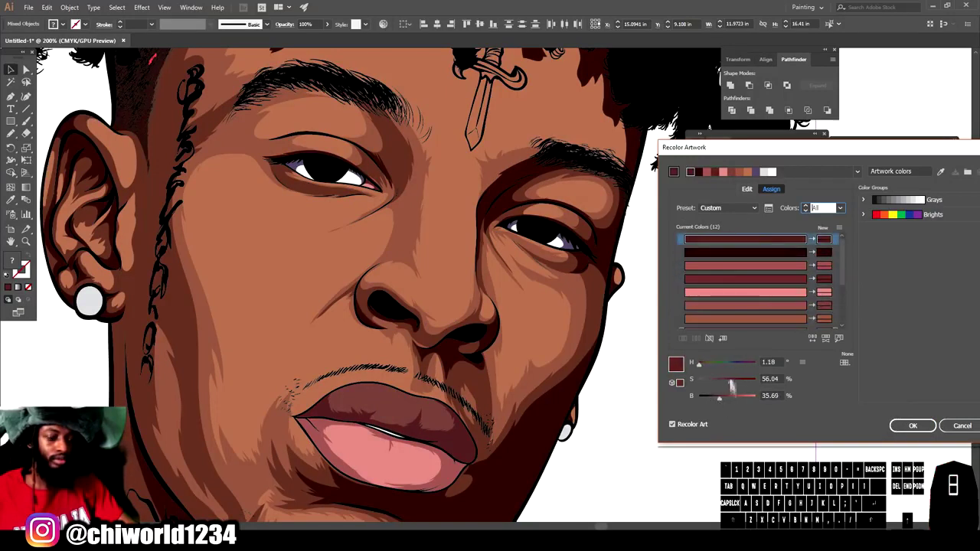
pyautogui.click(743, 292)
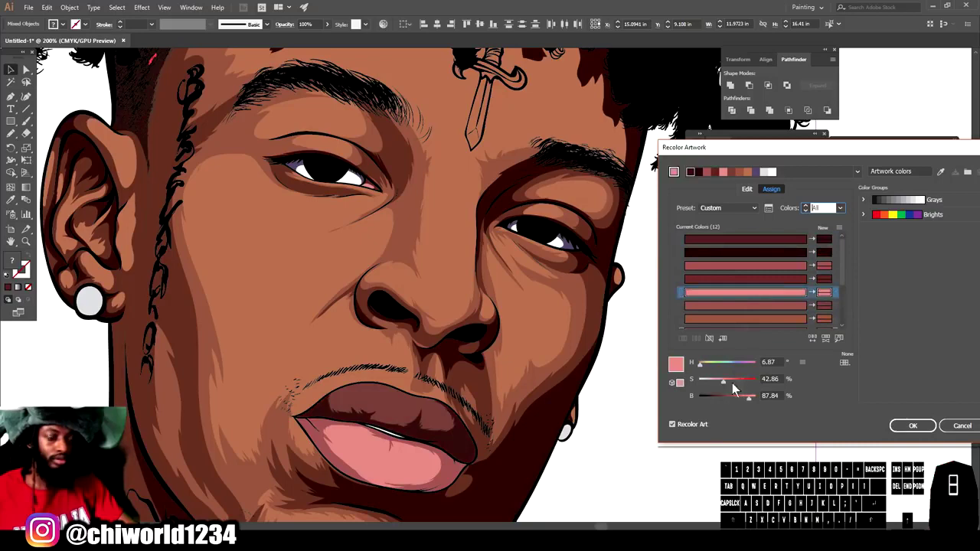
pyautogui.click(776, 268)
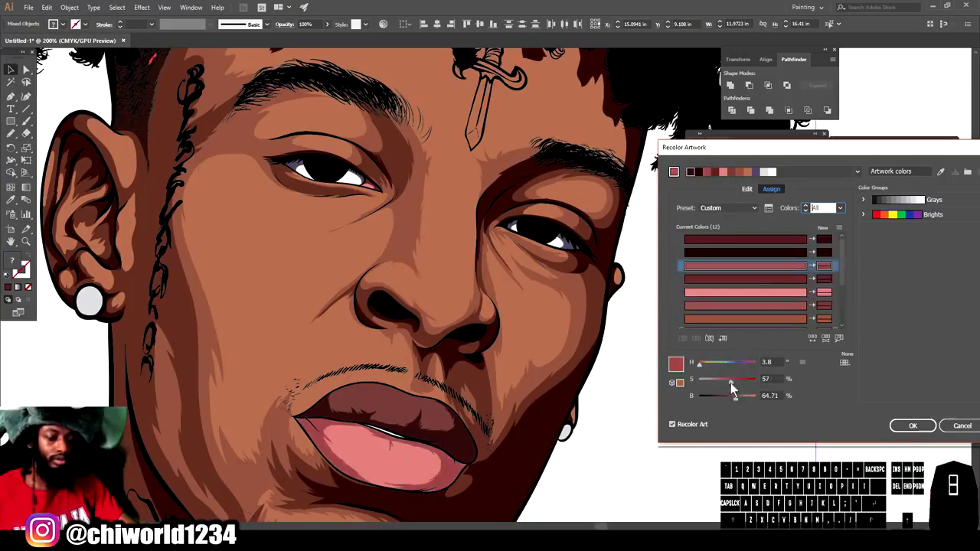
pyautogui.moveTo(723, 381); pyautogui.dragTo(726, 396)
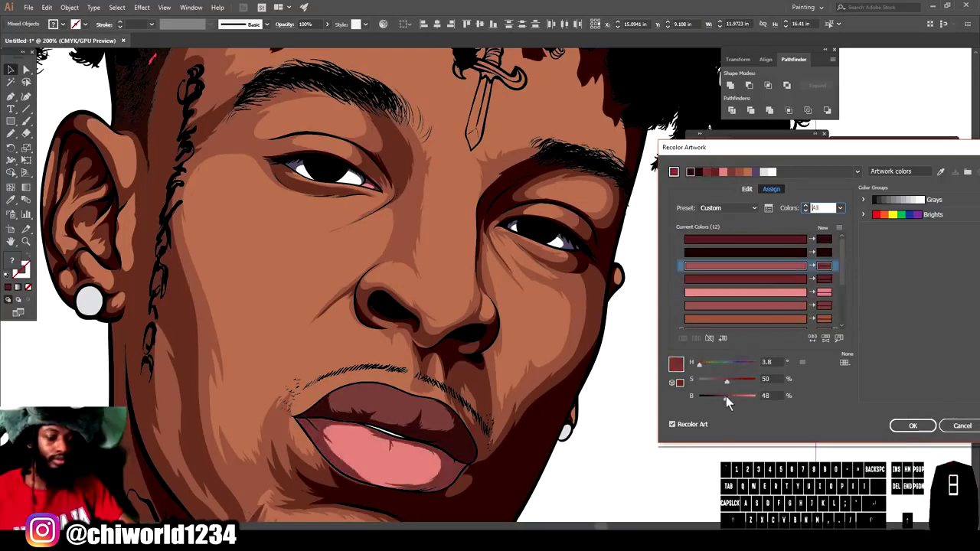
pyautogui.click(913, 426)
pyautogui.hotkey('ctrl', '0')
pyautogui.hotkey('ctrl', '1')
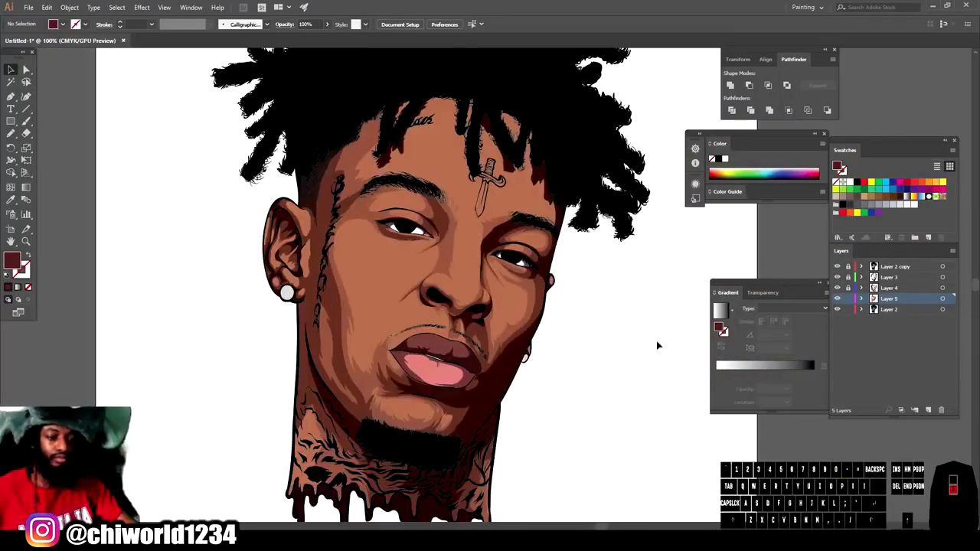
# Step: Lock Layer 5 and Layer 2, and create a new layer placed between them
pyautogui.click(848, 299)
pyautogui.click(849, 309)
pyautogui.click(928, 411)
pyautogui.moveTo(903, 305); pyautogui.dragTo(902, 316)
pyautogui.hotkey('ctrl', '0')
pyautogui.hotkey('ctrl', '1')
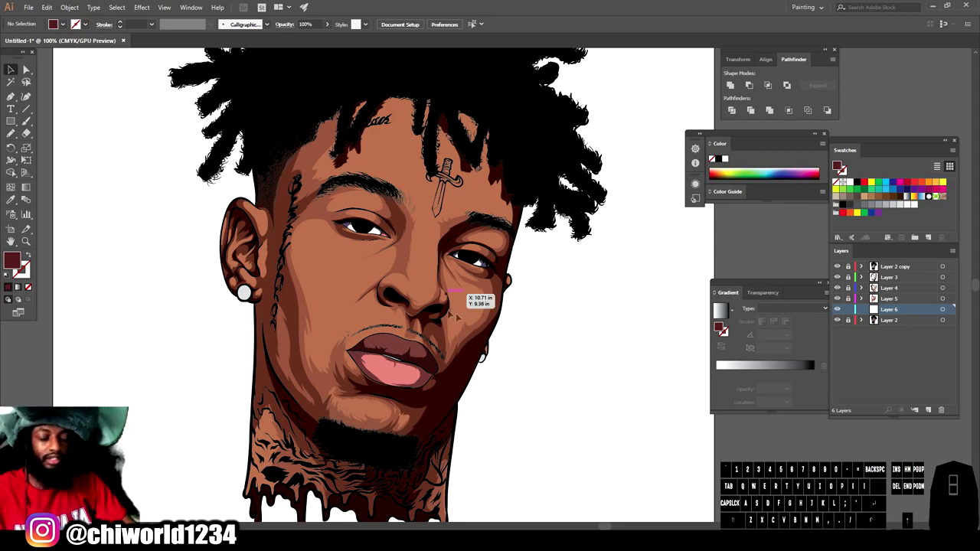
# Step: Sample the cheek's base skin tone, lighten it to a peach fill at hue 19°, and activate the Pencil tool
pyautogui.hotkey('ctrl', '-')
pyautogui.hotkey('ctrl', '=')
pyautogui.hotkey('ctrl', '=')
pyautogui.hotkey('ctrl', '=')
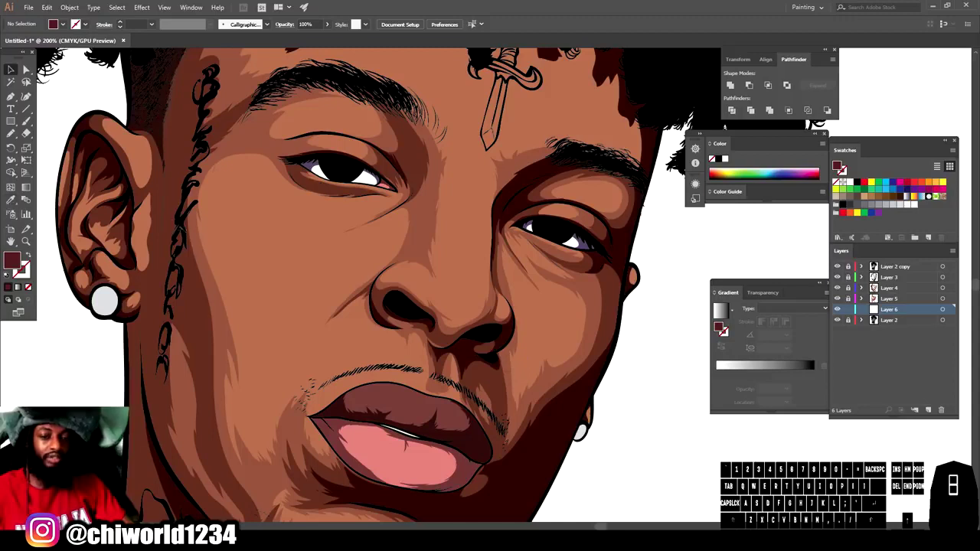
pyautogui.click(10, 200)
pyautogui.click(306, 236)
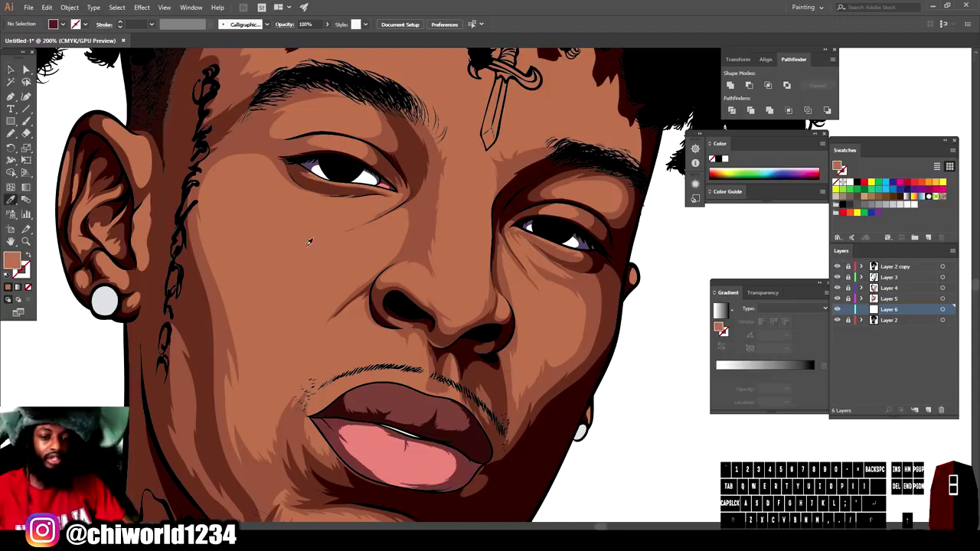
pyautogui.click(15, 269)
pyautogui.doubleClick(16, 270)
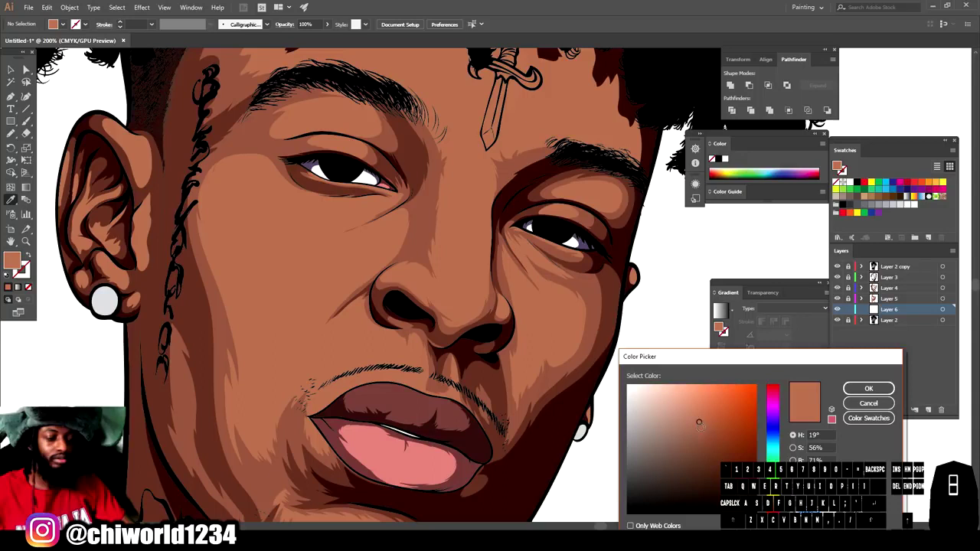
pyautogui.click(698, 413)
pyautogui.moveTo(693, 409); pyautogui.dragTo(692, 404)
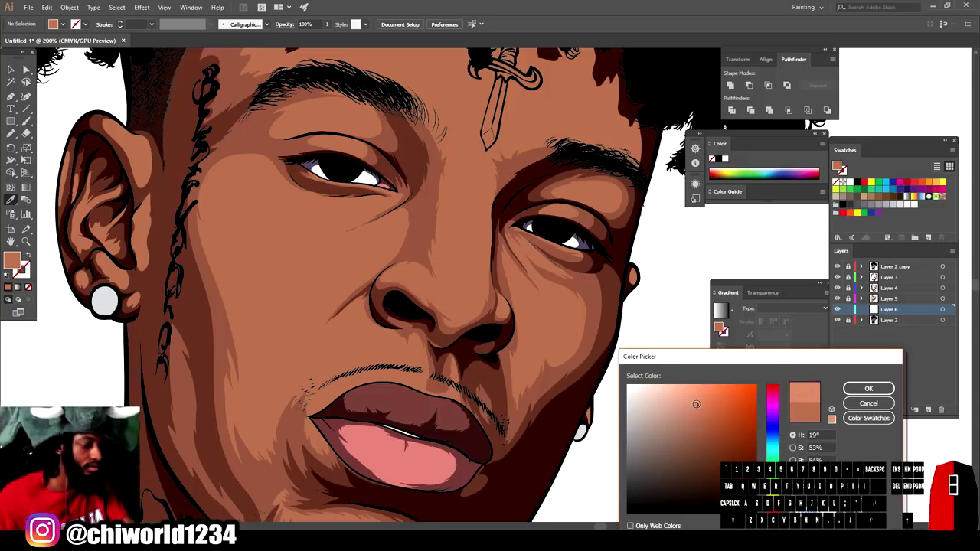
pyautogui.click(869, 388)
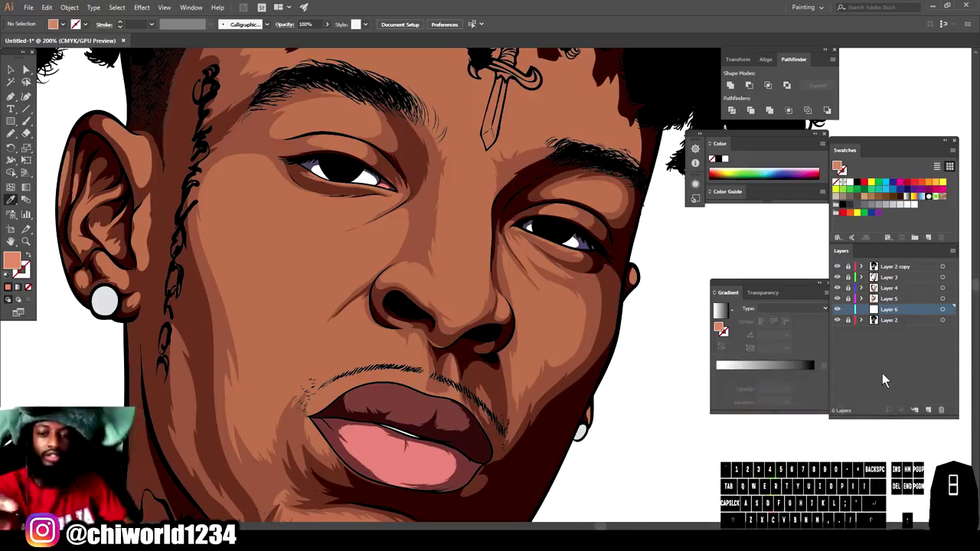
pyautogui.click(11, 133)
pyautogui.moveTo(426, 316)
pyautogui.mouseDown()
pyautogui.moveTo(477, 327)
pyautogui.moveTo(433, 286)
pyautogui.mouseUp()
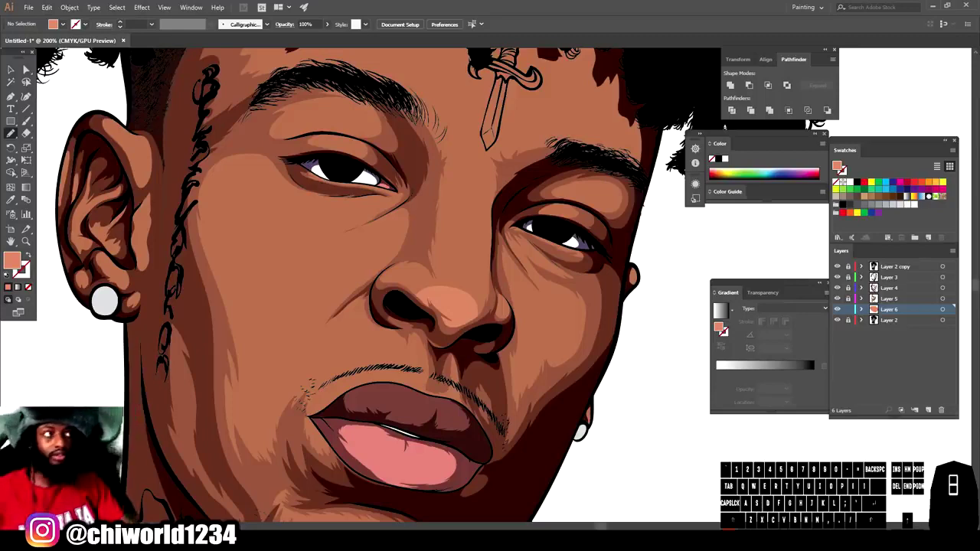
pyautogui.hotkey('ctrl', 'z')
pyautogui.hotkey('ctrl', '-')
pyautogui.hotkey('ctrl', '-')
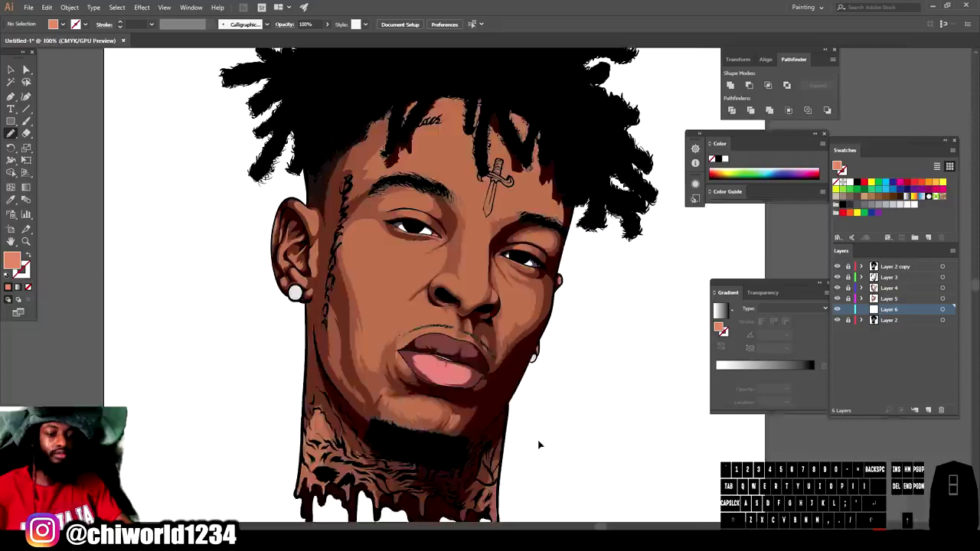
# Step: Draw a small peach highlight with a jagged lower edge on the wing of the nose above the left nostril
pyautogui.hotkey('ctrl', '=')
pyautogui.hotkey('ctrl', '=')
pyautogui.hotkey('ctrl', '=')
pyautogui.hotkey('ctrl', '=')
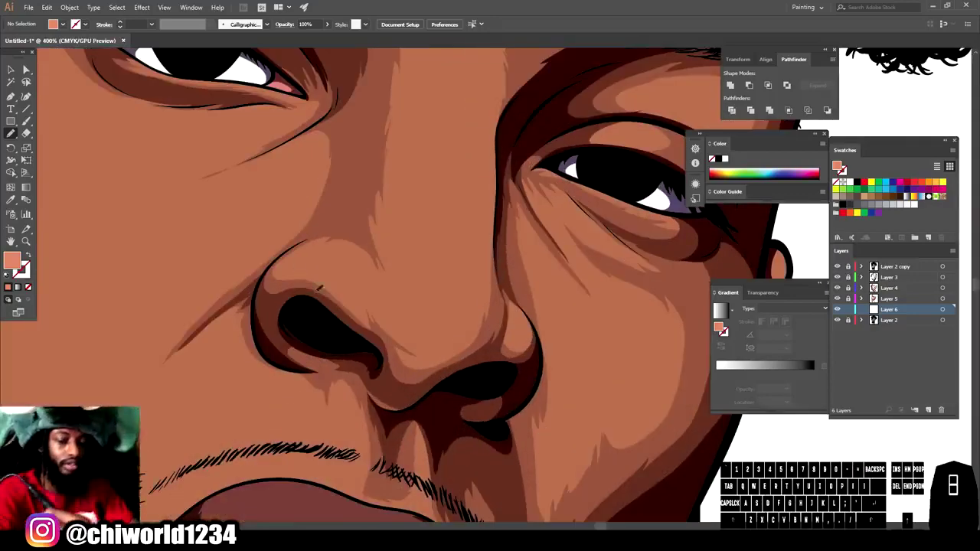
pyautogui.moveTo(333, 281); pyautogui.dragTo(343, 289)
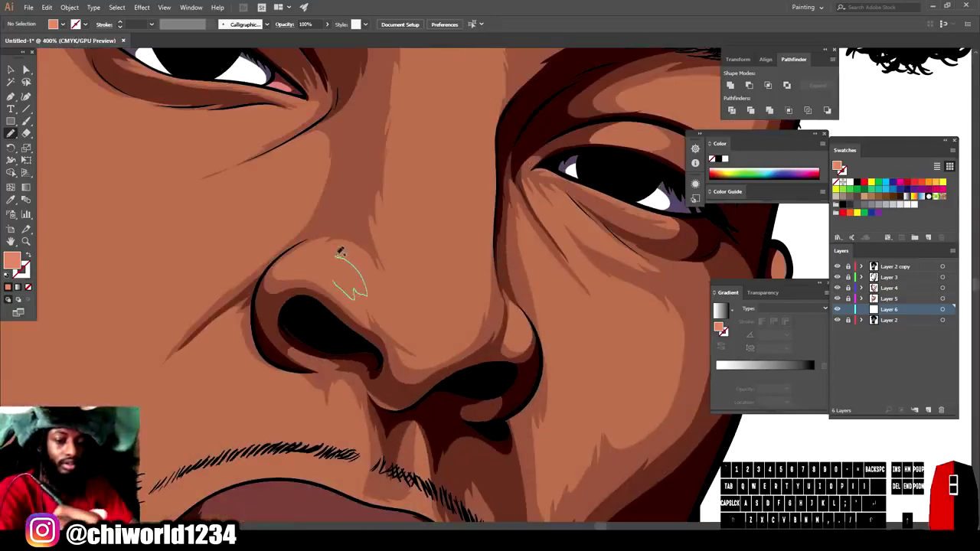
pyautogui.moveTo(313, 262); pyautogui.dragTo(314, 265)
# Step: Draw a long jagged peach highlight from the nose tip up the bridge to between the eyebrows
pyautogui.scroll(3, 383, 344)
pyautogui.moveTo(390, 368)
pyautogui.mouseDown()
pyautogui.moveTo(426, 405)
pyautogui.moveTo(473, 397)
pyautogui.mouseUp()
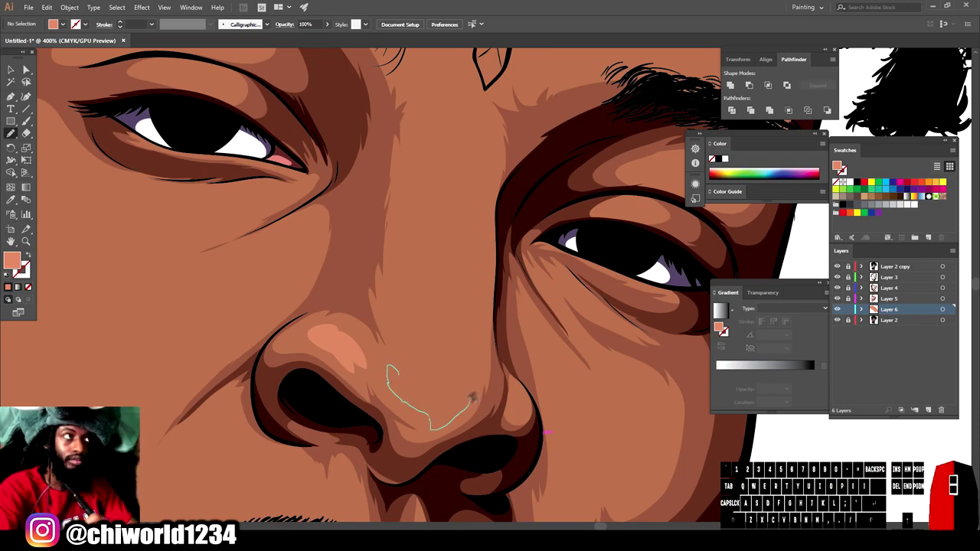
pyautogui.moveTo(463, 298); pyautogui.dragTo(456, 123)
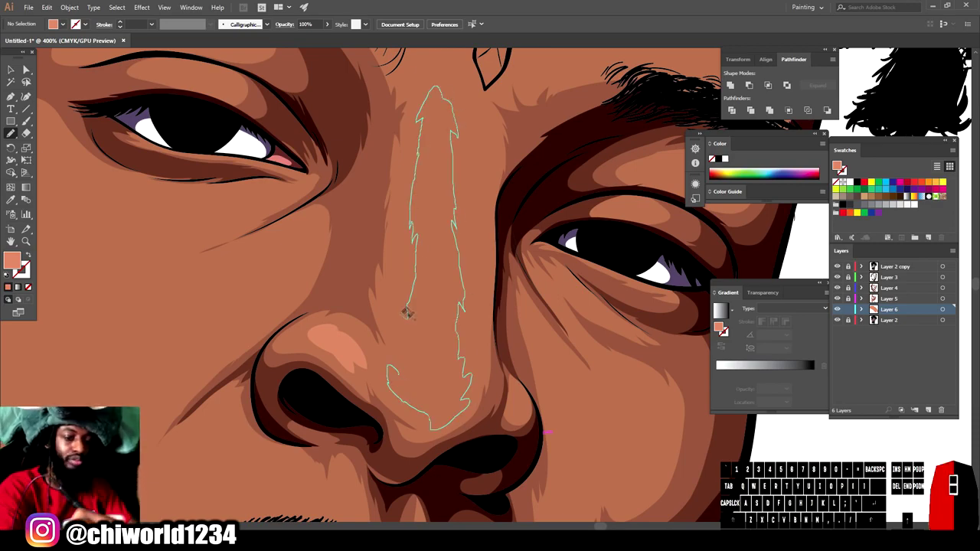
pyautogui.moveTo(407, 312); pyautogui.dragTo(392, 369)
# Step: Draw a jagged peach highlight between the left nostril and the upper lip, reaching to the left mouth corner
pyautogui.scroll(-3, 612, 254)
pyautogui.scroll(1, 562, 416)
pyautogui.scroll(-1, 562, 416)
pyautogui.moveTo(297, 360); pyautogui.dragTo(349, 335)
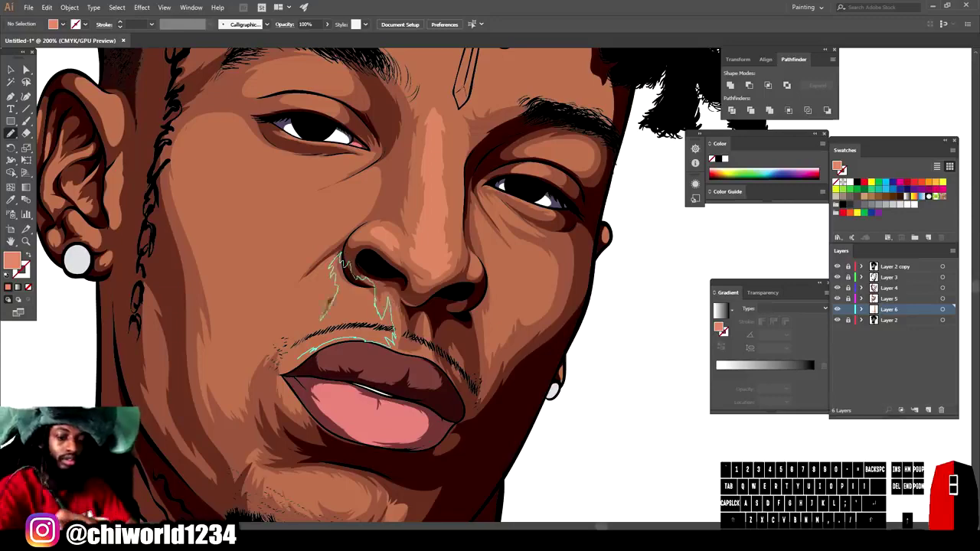
pyautogui.moveTo(287, 351); pyautogui.dragTo(298, 360)
# Step: Draw a large jagged peach highlight across the cheek beneath the left eye, tapering down beside the nose
pyautogui.scroll(-2, 635, 431)
pyautogui.scroll(2, 590, 400)
pyautogui.scroll(-1, 591, 401)
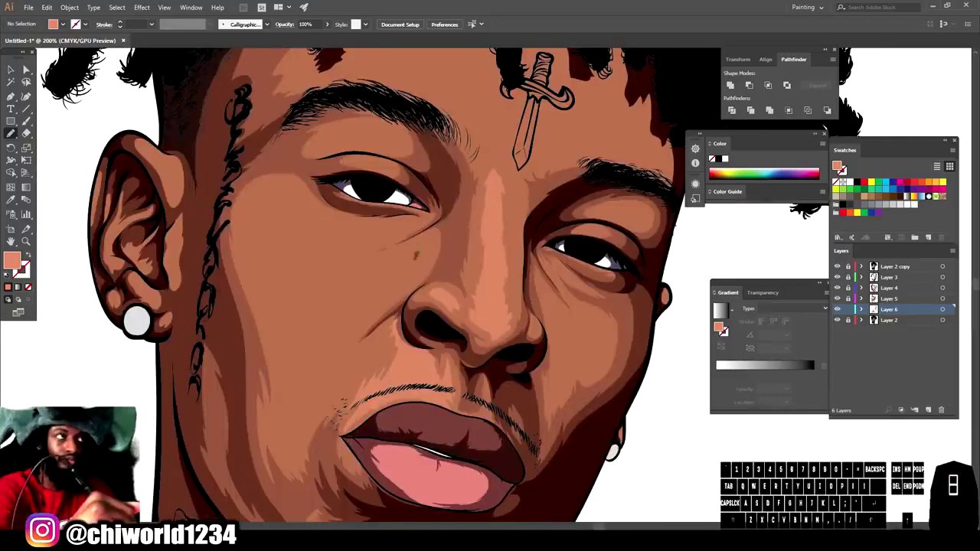
pyautogui.moveTo(400, 283); pyautogui.dragTo(437, 228)
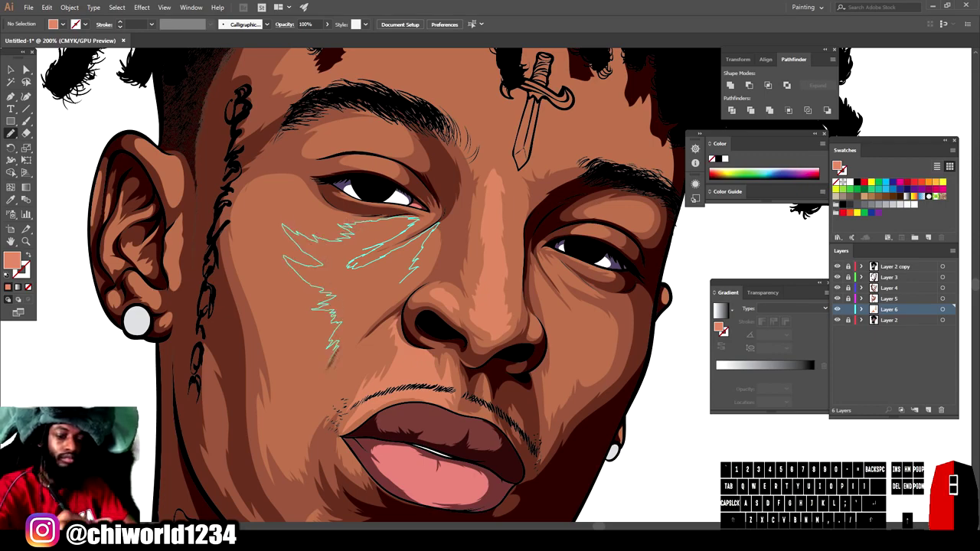
pyautogui.moveTo(382, 310); pyautogui.dragTo(400, 283)
# Step: Add smaller peach highlight shapes along the crease beneath the left eye and at the cheek highlight's outer edge
pyautogui.hotkey('ctrl', '-')
pyautogui.hotkey('ctrl', '-')
pyautogui.hotkey('ctrl', '-')
pyautogui.hotkey('ctrl', '-')
pyautogui.hotkey('ctrl', '=')
pyautogui.hotkey('ctrl', '=')
pyautogui.hotkey('ctrl', '=')
pyautogui.hotkey('ctrl', '=')
pyautogui.hotkey('ctrl', '=')
pyautogui.hscroll(-3, 518, 439)
pyautogui.moveTo(506, 227)
pyautogui.mouseDown()
pyautogui.moveTo(453, 239)
pyautogui.moveTo(420, 231)
pyautogui.mouseUp()
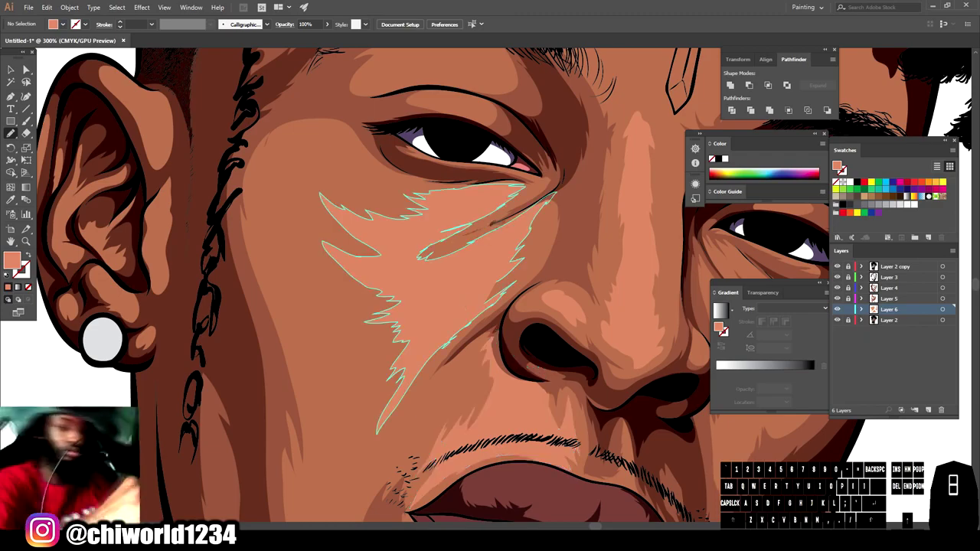
pyautogui.moveTo(505, 228); pyautogui.dragTo(456, 239)
pyautogui.moveTo(524, 203); pyautogui.dragTo(541, 189)
pyautogui.moveTo(377, 267)
pyautogui.mouseDown()
pyautogui.moveTo(302, 180)
pyautogui.moveTo(326, 207)
pyautogui.mouseUp()
pyautogui.moveTo(314, 539)
pyautogui.hotkey('ctrl', '0')
# Step: Draw a peach highlight on the left upper eyelid between the crease and the eyebrow
pyautogui.scroll(5, 513, 419)
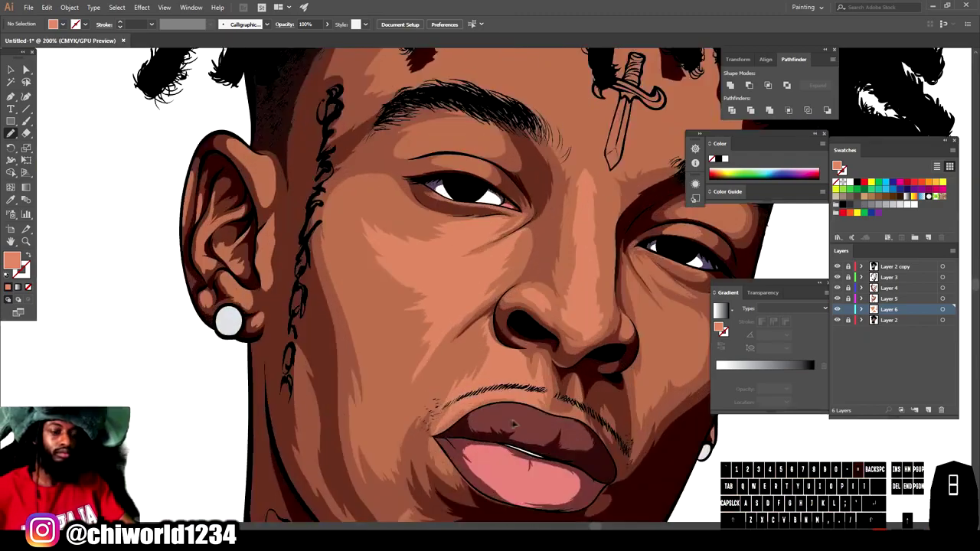
pyautogui.scroll(4, 501, 426)
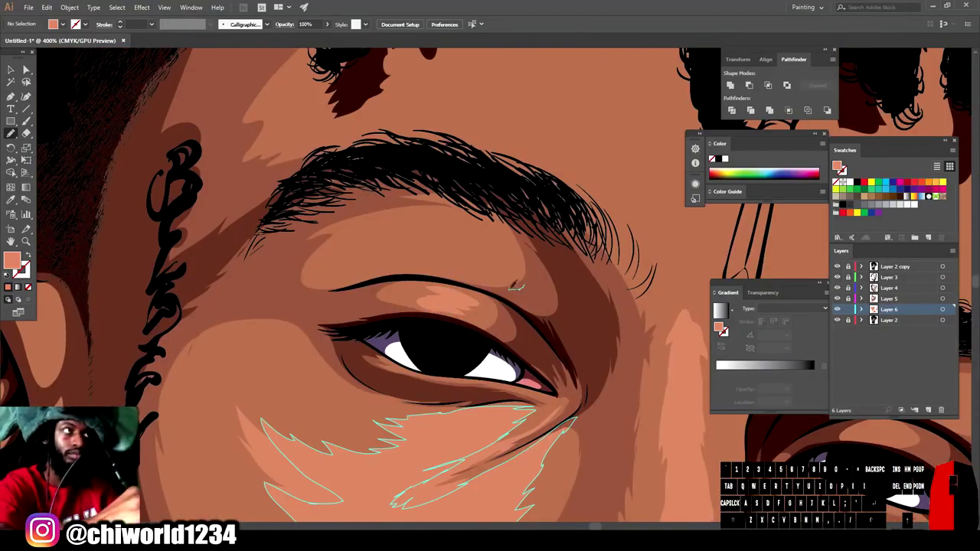
pyautogui.moveTo(390, 250)
pyautogui.mouseDown()
pyautogui.moveTo(518, 225)
pyautogui.moveTo(540, 283)
pyautogui.mouseUp()
pyautogui.hotkey('ctrl', '0')
# Step: Draw jagged peach highlights on the forehead above the left eyebrow
pyautogui.scroll(4, 562, 425)
pyautogui.moveTo(392, 257)
pyautogui.mouseDown()
pyautogui.moveTo(498, 287)
pyautogui.moveTo(469, 119)
pyautogui.moveTo(300, 259)
pyautogui.mouseUp()
pyautogui.hotkey('ctrl', '0')
pyautogui.scroll(4, 539, 397)
pyautogui.moveTo(406, 281)
pyautogui.mouseDown()
pyautogui.moveTo(467, 252)
pyautogui.moveTo(346, 107)
pyautogui.mouseUp()
pyautogui.moveTo(343, 228); pyautogui.dragTo(270, 264)
pyautogui.hotkey('ctrl', '0')
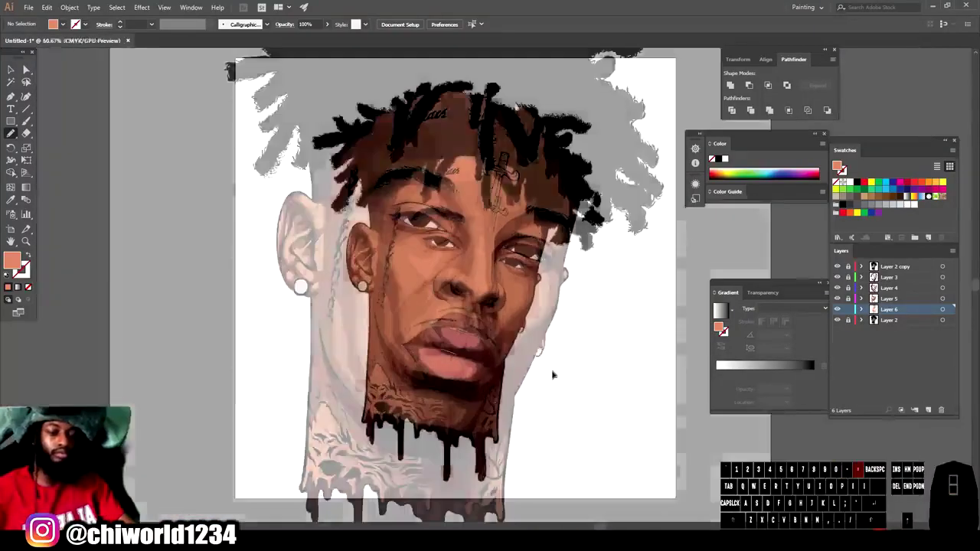
# Step: Draw a peach highlight on the chin and a thin one along the fold from the left nostril toward the mouth
pyautogui.scroll(4, 554, 372)
pyautogui.moveTo(334, 426)
pyautogui.mouseDown()
pyautogui.moveTo(411, 437)
pyautogui.moveTo(322, 429)
pyautogui.mouseUp()
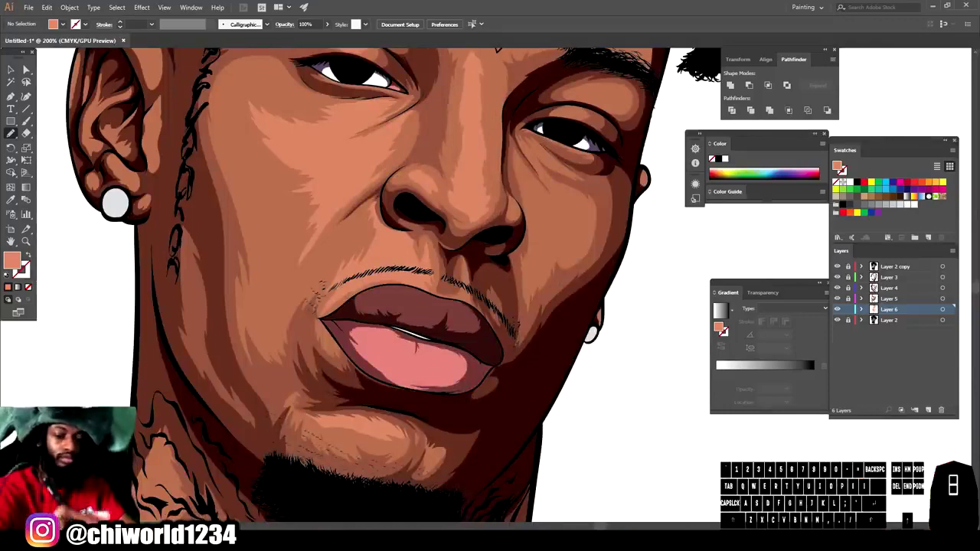
pyautogui.moveTo(377, 182); pyautogui.dragTo(331, 235)
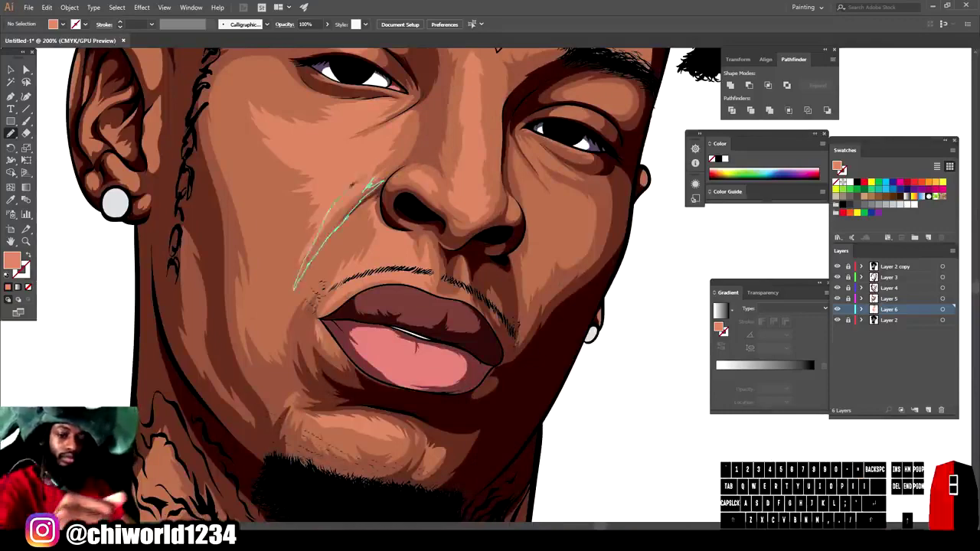
pyautogui.moveTo(352, 185); pyautogui.dragTo(375, 182)
# Step: Draw jagged peach highlights on the right cheek and on the forehead above the right eyebrow
pyautogui.hotkey('ctrl', '-')
pyautogui.hotkey('ctrl', '-')
pyautogui.scroll(3, 563, 490)
pyautogui.scroll(1, 561, 434)
pyautogui.moveTo(451, 375)
pyautogui.mouseDown()
pyautogui.moveTo(458, 392)
pyautogui.moveTo(452, 276)
pyautogui.moveTo(514, 267)
pyautogui.mouseUp()
pyautogui.moveTo(498, 222); pyautogui.dragTo(541, 211)
pyautogui.moveTo(527, 149)
pyautogui.mouseDown()
pyautogui.moveTo(468, 136)
pyautogui.moveTo(490, 155)
pyautogui.mouseUp()
pyautogui.hotkey('ctrl', '-')
pyautogui.hotkey('ctrl', '-')
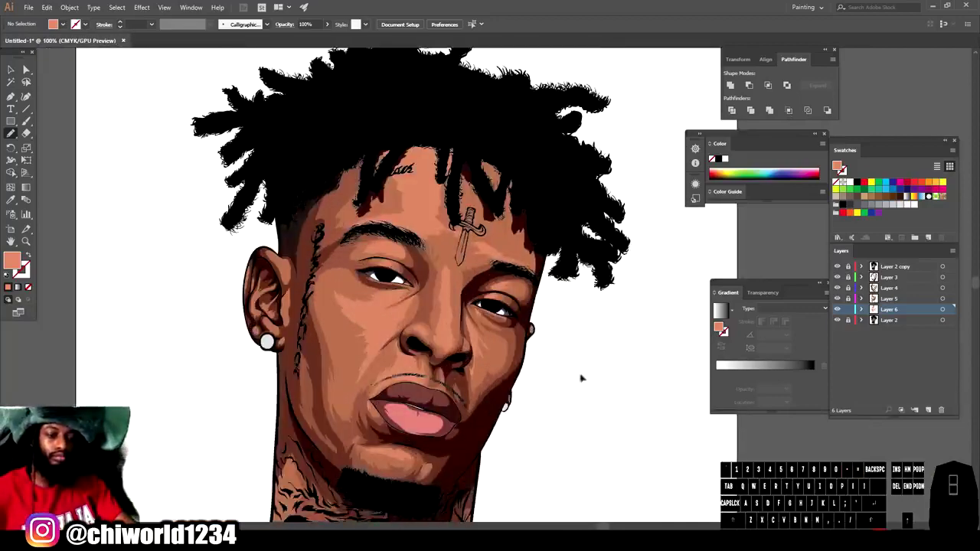
pyautogui.hotkey('ctrl', '-')
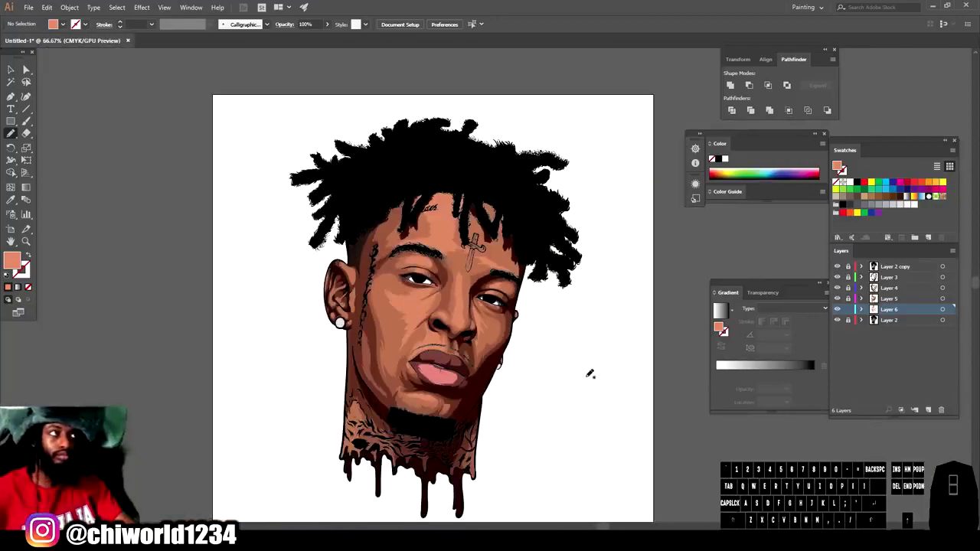
pyautogui.hotkey('ctrl', '-')
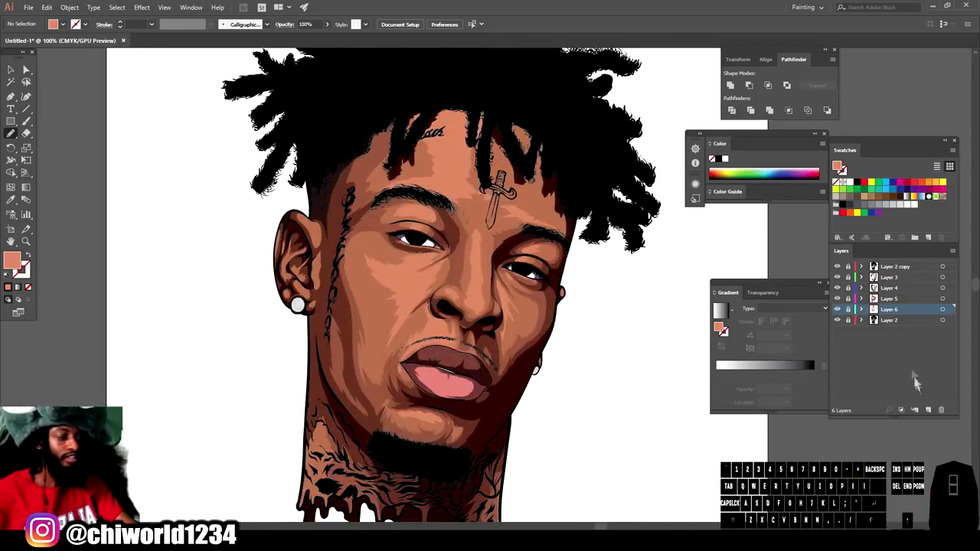
# Step: Add a new layer and place it directly below Layer 6
pyautogui.click(928, 410)
pyautogui.moveTo(892, 317); pyautogui.dragTo(891, 326)
pyautogui.hotkey('ctrl', '-')
pyautogui.hotkey('ctrl', '-')
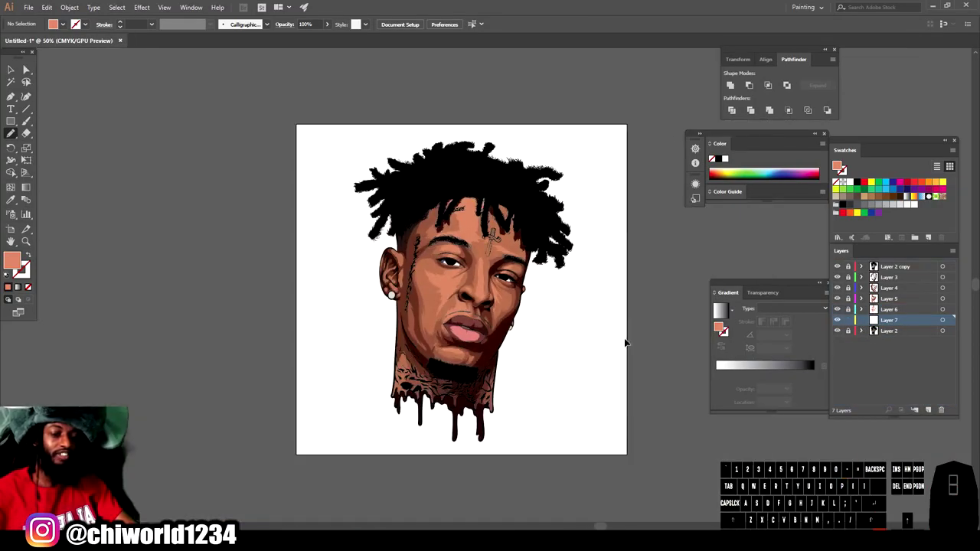
# Step: Lighten the peach fill to a pale pinkish peach at hue 16° and about 46% saturation
pyautogui.scroll(8, 622, 329)
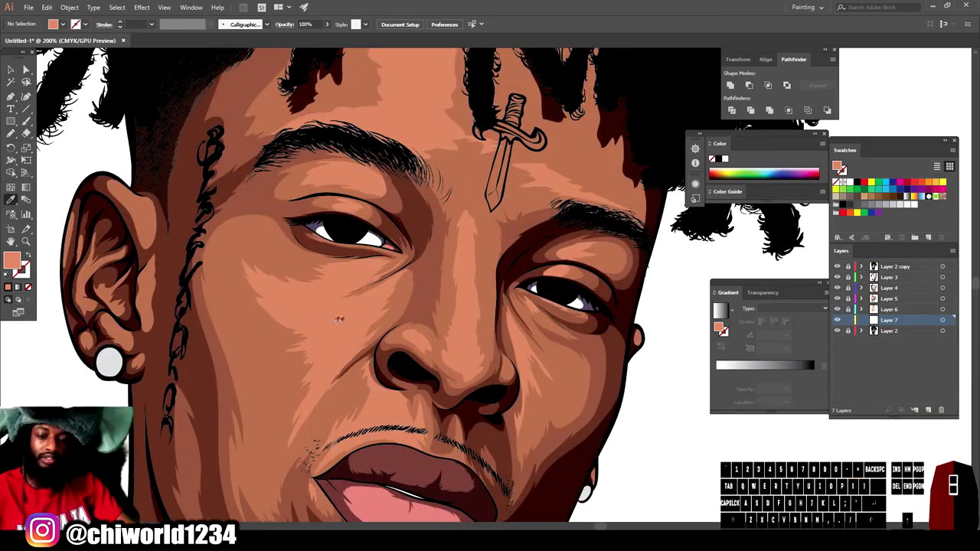
pyautogui.doubleClick(11, 262)
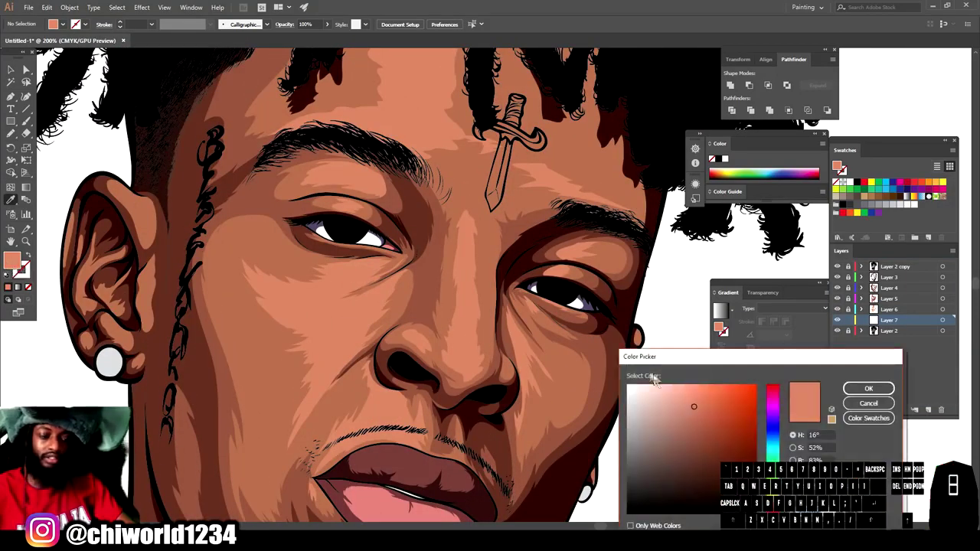
pyautogui.moveTo(694, 406); pyautogui.dragTo(684, 386)
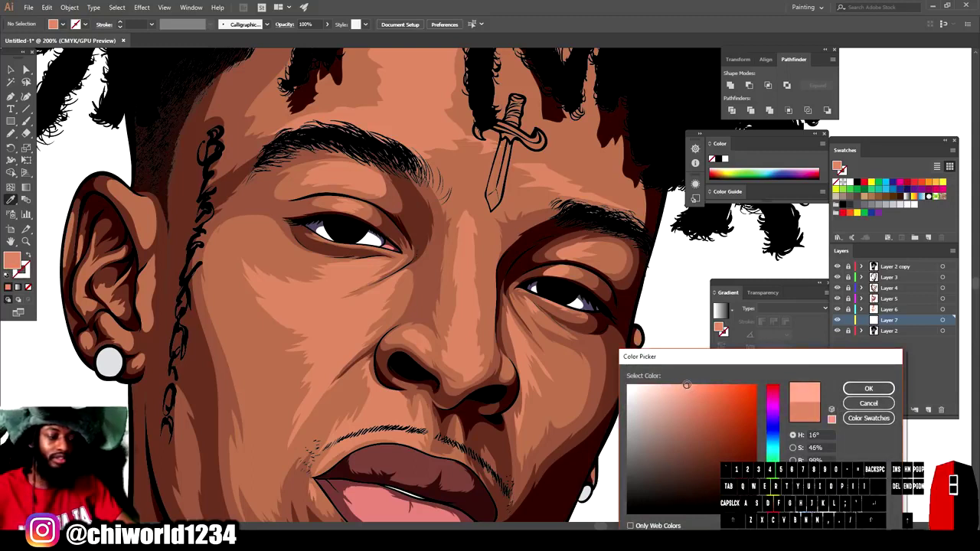
pyautogui.click(853, 391)
# Step: Move Layer 7 above Layer 6 and draw a narrow pale peach highlight up the nose bridge with the Pencil tool
pyautogui.moveTo(890, 322); pyautogui.dragTo(890, 309)
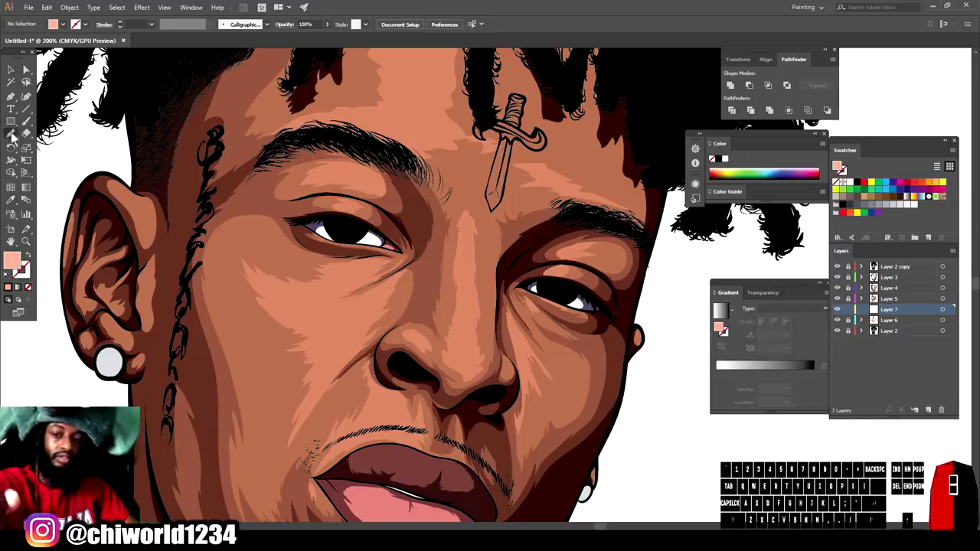
pyautogui.click(11, 133)
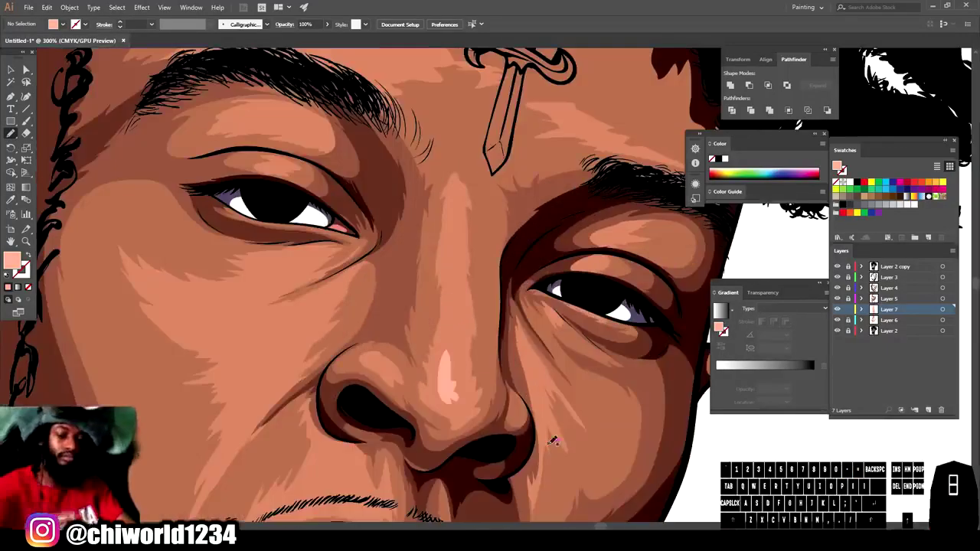
pyautogui.moveTo(453, 305); pyautogui.dragTo(458, 272)
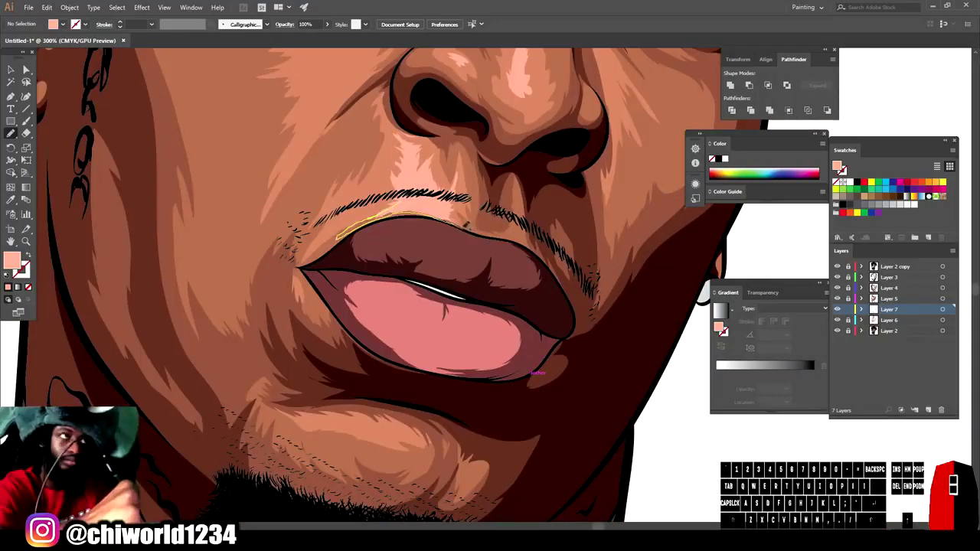
# Step: Draw pale peach highlights along the upper lip's outer border and on the chin below the lower lip
pyautogui.moveTo(498, 237)
pyautogui.mouseDown()
pyautogui.moveTo(513, 217)
pyautogui.moveTo(499, 233)
pyautogui.mouseUp()
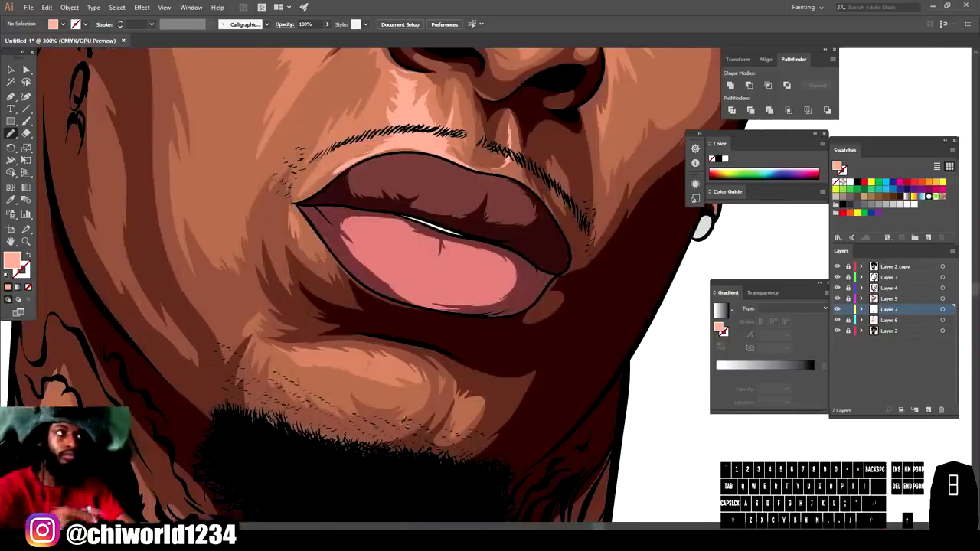
pyautogui.moveTo(366, 352); pyautogui.dragTo(314, 345)
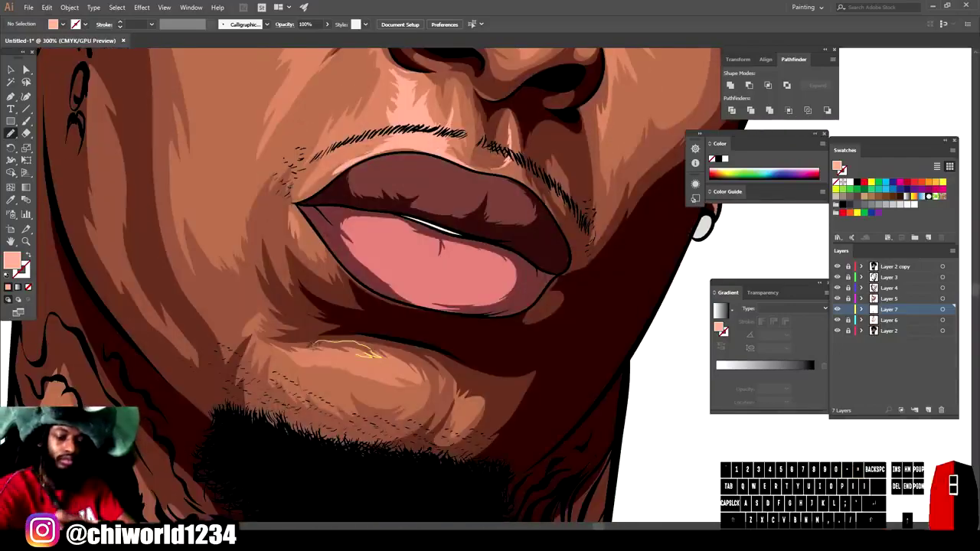
pyautogui.moveTo(373, 365); pyautogui.dragTo(360, 360)
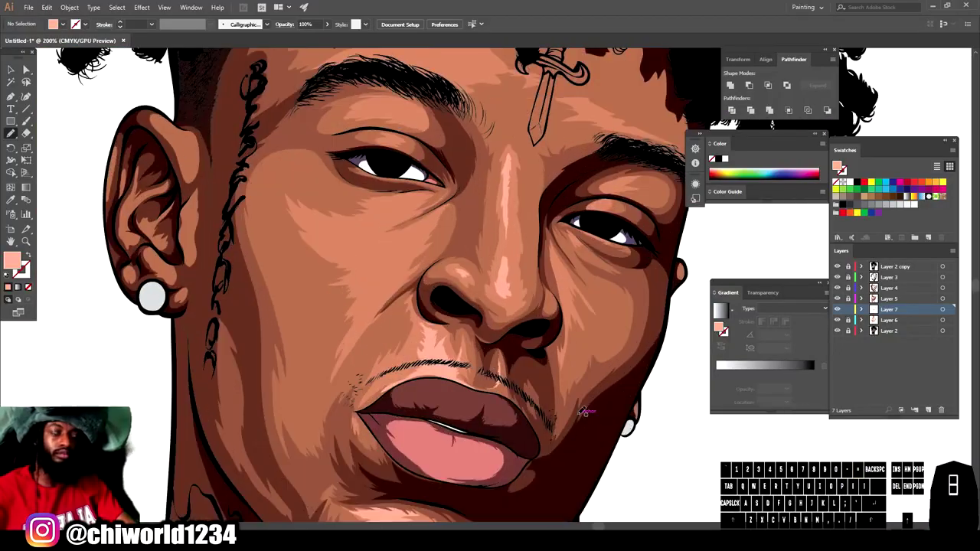
# Step: Draw jagged pale peach highlights on the cheek beneath the left eye and beside the left nostril
pyautogui.moveTo(386, 341); pyautogui.dragTo(417, 314)
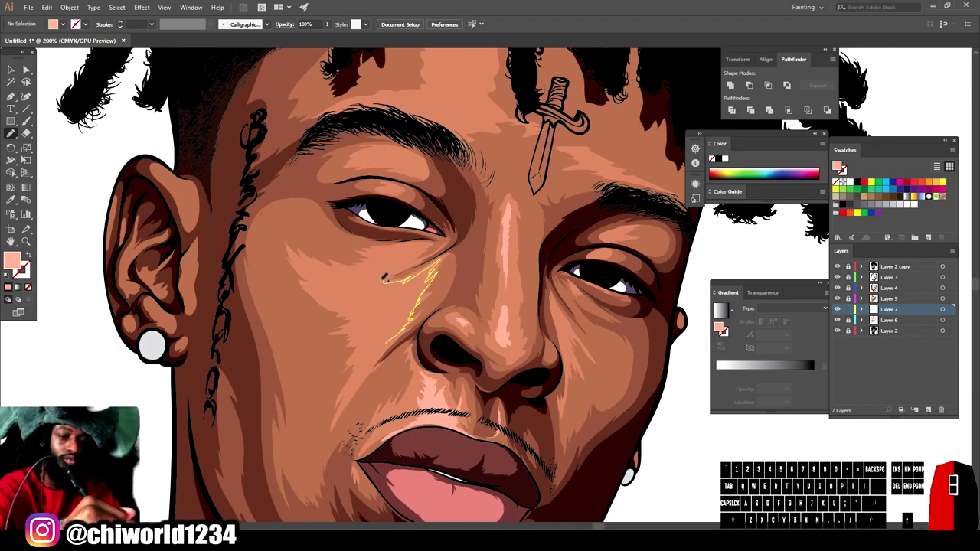
pyautogui.moveTo(391, 335); pyautogui.dragTo(388, 339)
pyautogui.moveTo(387, 262); pyautogui.dragTo(386, 262)
pyautogui.moveTo(412, 358)
pyautogui.mouseDown()
pyautogui.moveTo(415, 337)
pyautogui.moveTo(386, 333)
pyautogui.mouseUp()
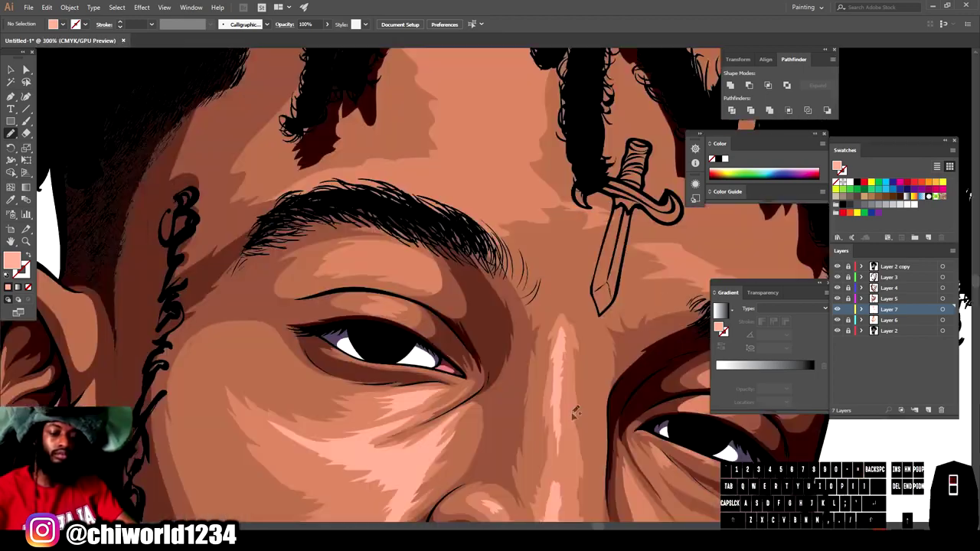
# Step: Draw a pale peach highlight on the left upper eyelid just beneath the eyebrow
pyautogui.scroll(-1, 576, 413)
pyautogui.moveTo(474, 352); pyautogui.dragTo(430, 372)
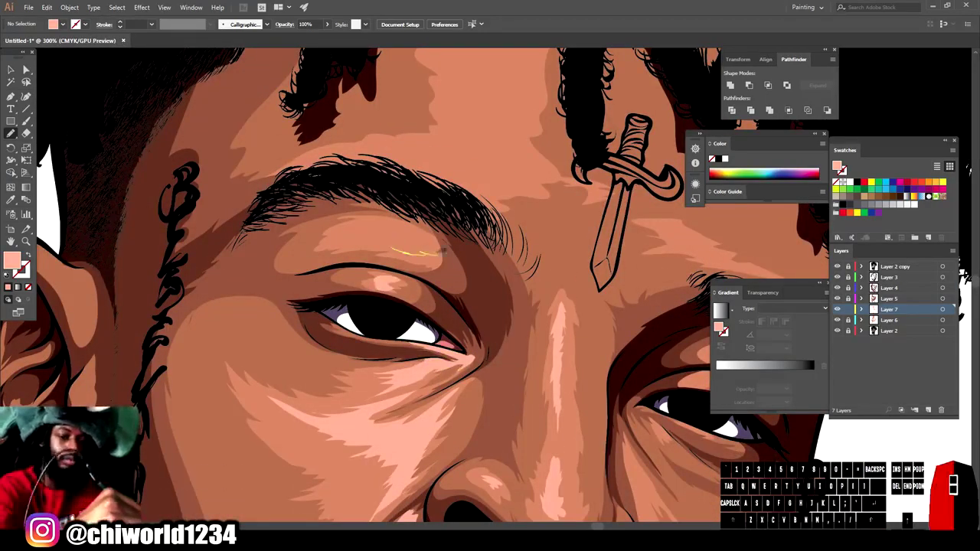
pyautogui.hotkey('ctrl', '-')
pyautogui.hotkey('ctrl', '-')
pyautogui.hotkey('ctrl', '-')
pyautogui.hotkey('ctrl', '-')
pyautogui.hotkey('ctrl', '+')
pyautogui.hotkey('ctrl', '+')
pyautogui.hotkey('ctrl', '+')
pyautogui.hotkey('ctrl', '+')
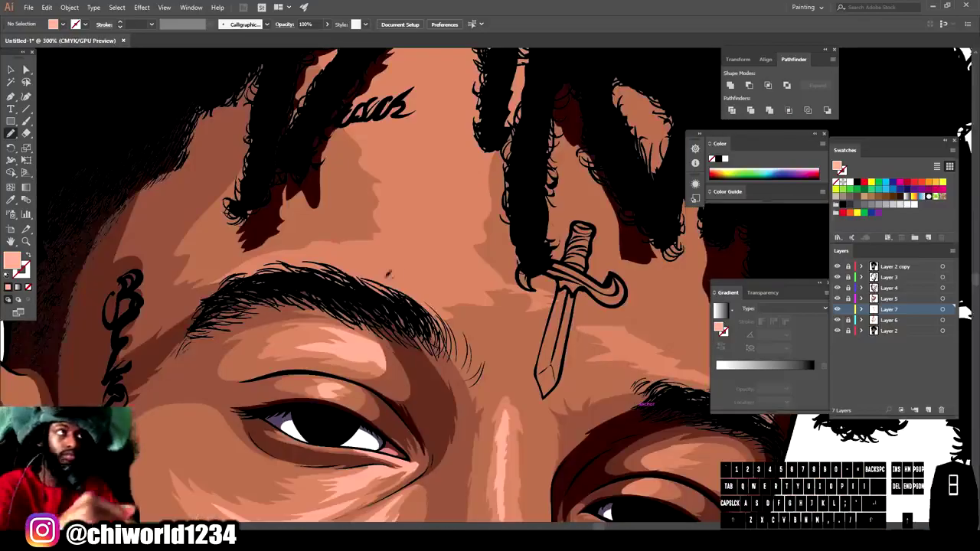
# Step: Draw a tall jagged pale peach highlight up the middle of the forehead, from beside the left eyebrow to the hairline
pyautogui.moveTo(357, 279); pyautogui.dragTo(409, 274)
pyautogui.moveTo(456, 239)
pyautogui.mouseDown()
pyautogui.moveTo(500, 72)
pyautogui.moveTo(418, 130)
pyautogui.moveTo(379, 256)
pyautogui.moveTo(356, 277)
pyautogui.mouseUp()
pyautogui.hotkey('ctrl', '-')
pyautogui.hotkey('ctrl', '-')
pyautogui.hotkey('ctrl', '-')
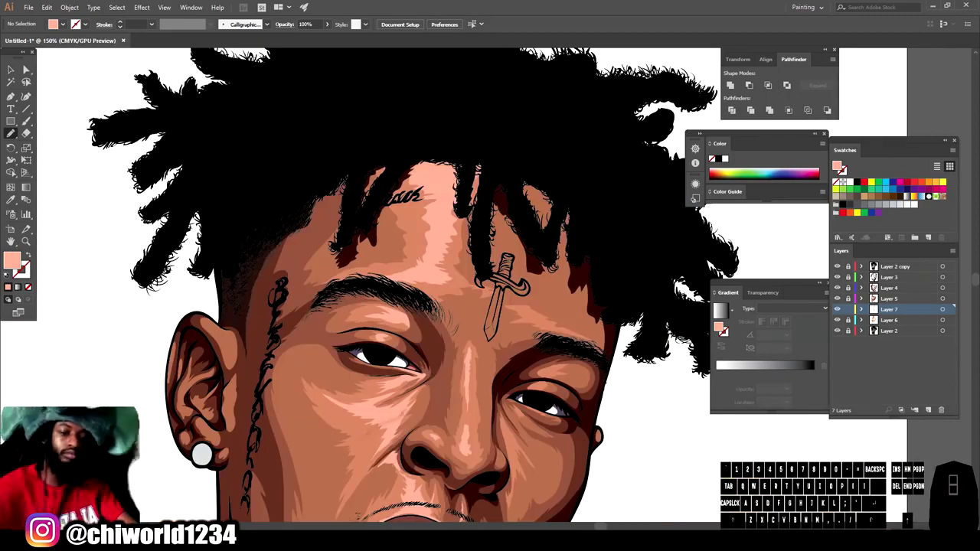
pyautogui.hotkey('ctrl', '-')
pyautogui.hotkey('ctrl', '-')
pyautogui.hotkey('ctrl', '-')
# Step: Draw a jagged horizontal highlight across the lower lip with the Pencil tool
pyautogui.hotkey('ctrl', '+')
pyautogui.hotkey('ctrl', '+')
pyautogui.hotkey('ctrl', '+')
pyautogui.hotkey('ctrl', '+')
pyautogui.hotkey('ctrl', '+')
pyautogui.hotkey('ctrl', '+')
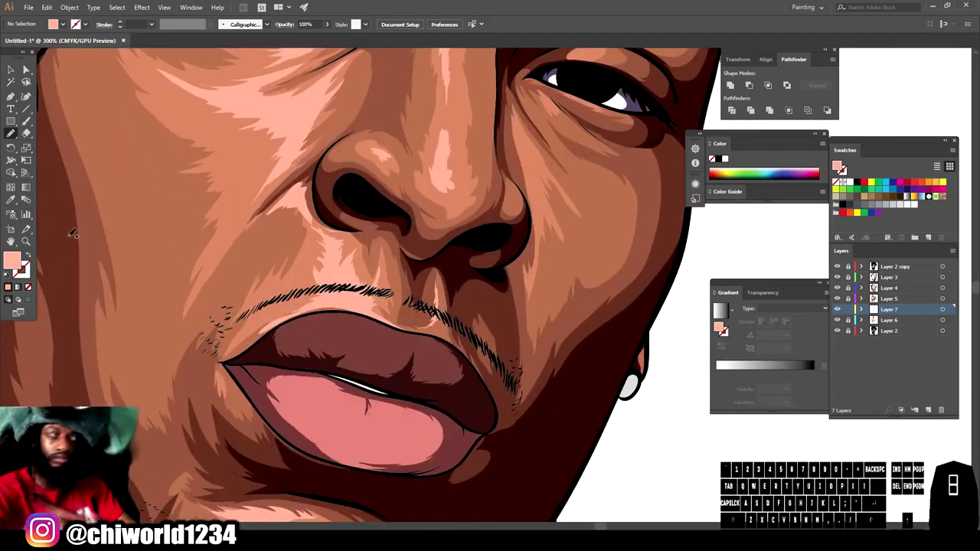
pyautogui.moveTo(417, 426)
pyautogui.mouseDown()
pyautogui.moveTo(392, 411)
pyautogui.moveTo(369, 417)
pyautogui.mouseUp()
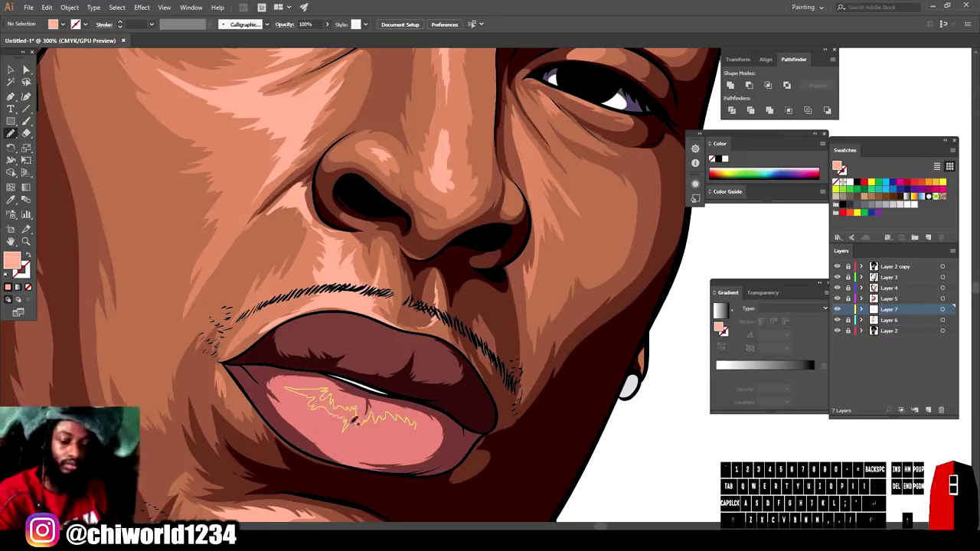
pyautogui.moveTo(396, 431); pyautogui.dragTo(406, 430)
# Step: Try a different fill colour on the lower lip highlight
pyautogui.press('v')
pyautogui.click(406, 428)
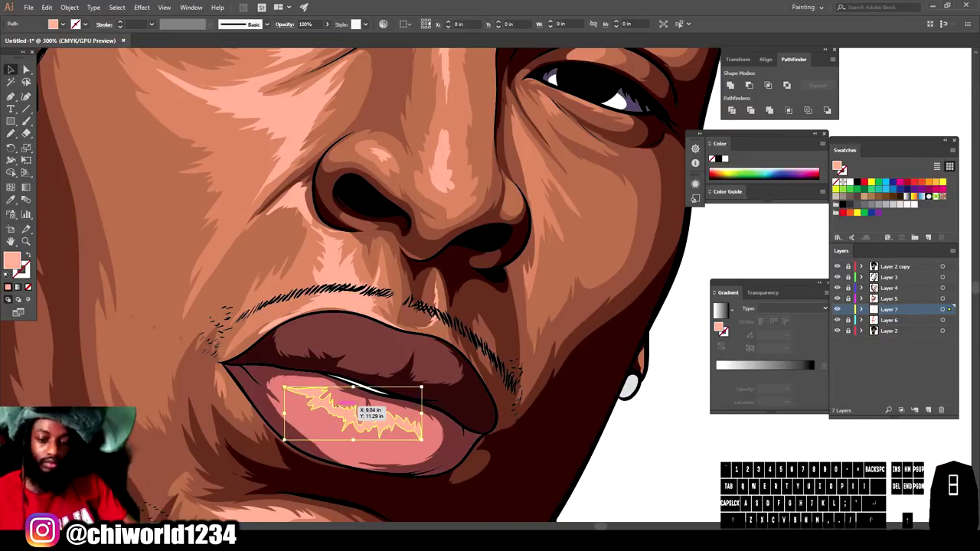
pyautogui.doubleClick(12, 261)
pyautogui.click(704, 429)
pyautogui.click(870, 387)
pyautogui.click(659, 455)
# Step: Recolour the lower lip highlight by sampling the lip's pink and lightening the fill
pyautogui.hotkey('ctrl', '-')
pyautogui.hotkey('ctrl', '-')
pyautogui.hotkey('ctrl', '=')
pyautogui.hotkey('ctrl', '=')
pyautogui.hotkey('ctrl', '=')
pyautogui.click(345, 417)
pyautogui.press('i')
pyautogui.doubleClick(12, 260)
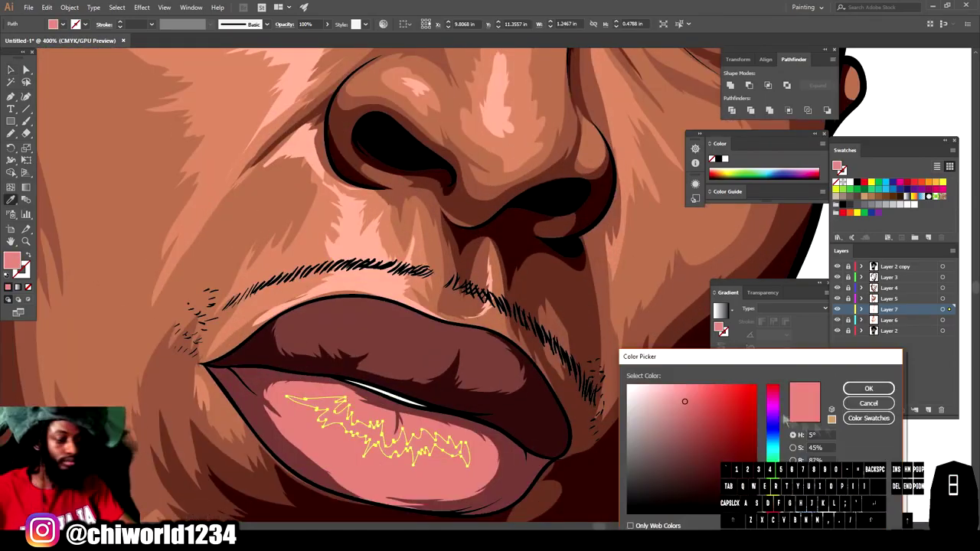
pyautogui.click(871, 387)
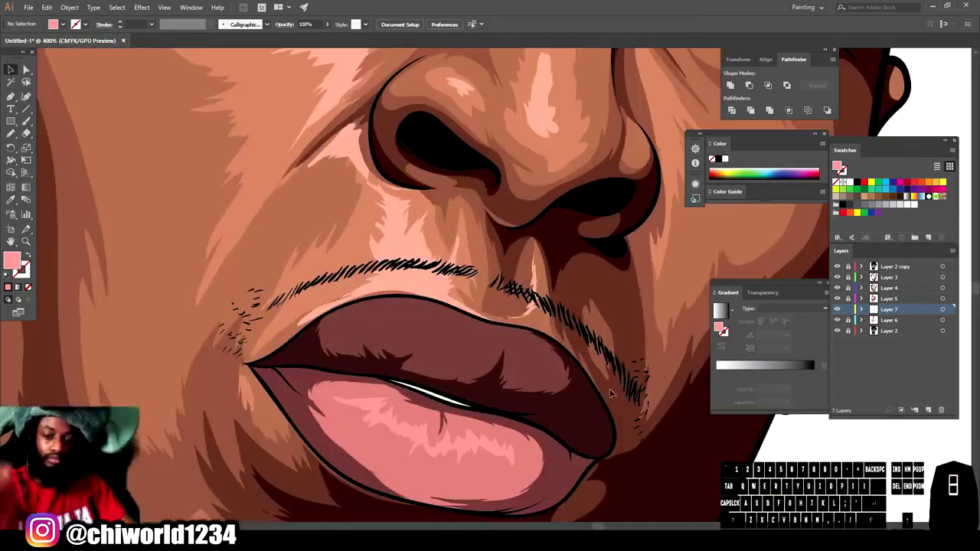
# Step: Sample the upper lip's brown and lighten the fill to a dusty rose
pyautogui.press('i')
pyautogui.doubleClick(11, 260)
pyautogui.moveTo(672, 428); pyautogui.dragTo(678, 435)
pyautogui.click(858, 389)
# Step: Draw jagged dusty rose highlights across the upper lip with the Pencil tool
pyautogui.press('n')
pyautogui.moveTo(480, 355); pyautogui.dragTo(450, 345)
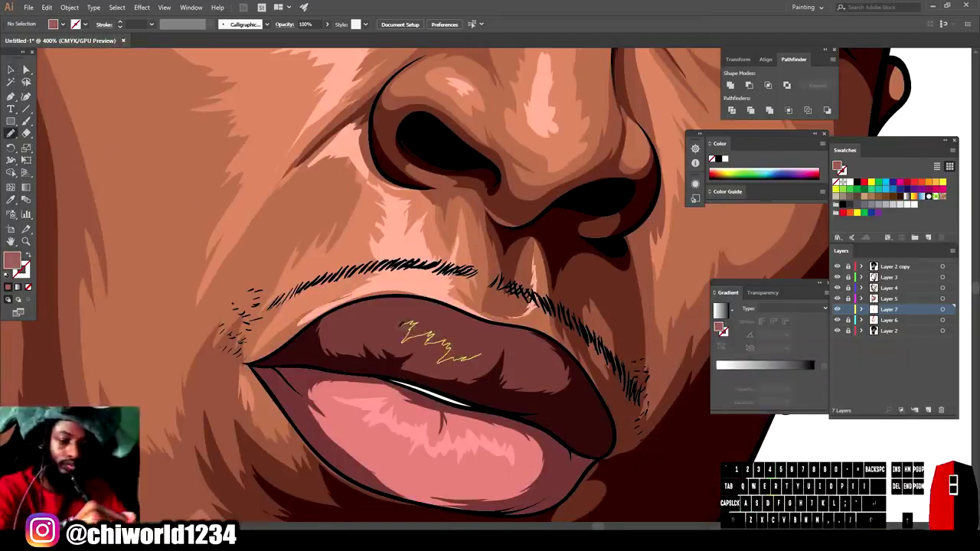
pyautogui.moveTo(467, 348); pyautogui.dragTo(514, 355)
pyautogui.hotkey('ctrl', '-')
pyautogui.hotkey('ctrl', '-')
pyautogui.hotkey('ctrl', '-')
pyautogui.hotkey('ctrl', '-')
pyautogui.scroll(2, 613, 444)
pyautogui.hotkey('ctrl', '=')
pyautogui.hotkey('ctrl', '-')
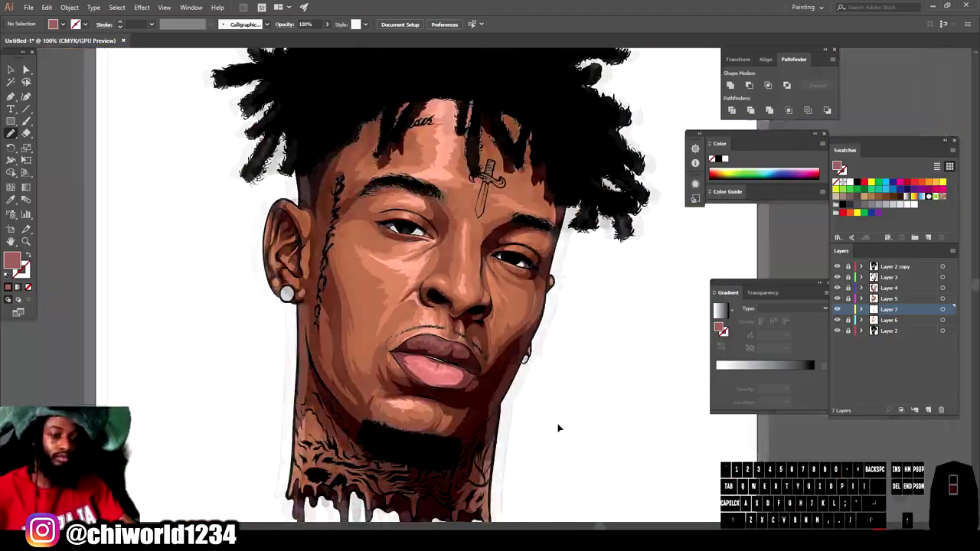
pyautogui.hotkey('ctrl', '-')
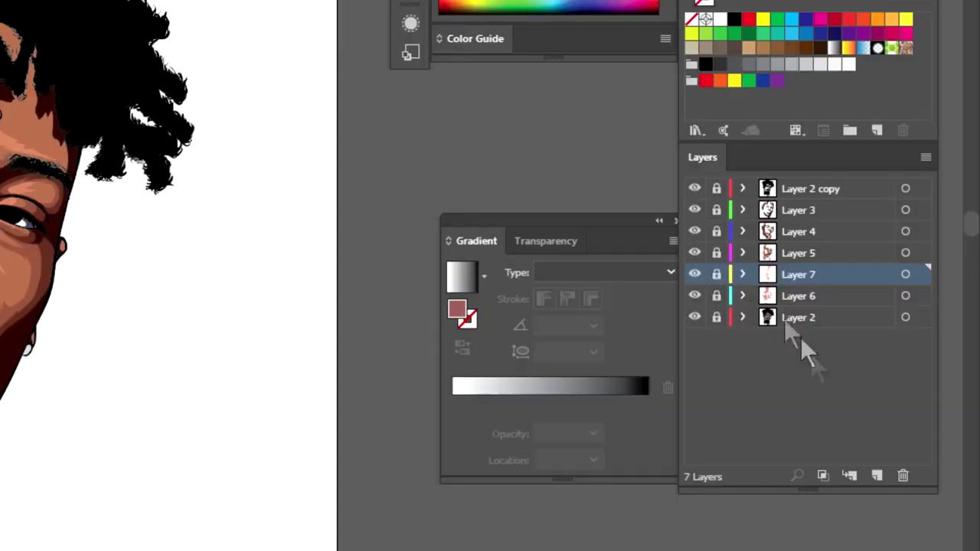
# Step: Add a new layer and move it to the top of the stack, above Layer 2 copy
pyautogui.click(877, 475)
pyautogui.moveTo(790, 283); pyautogui.dragTo(796, 187)
pyautogui.scroll(2, 342, 328)
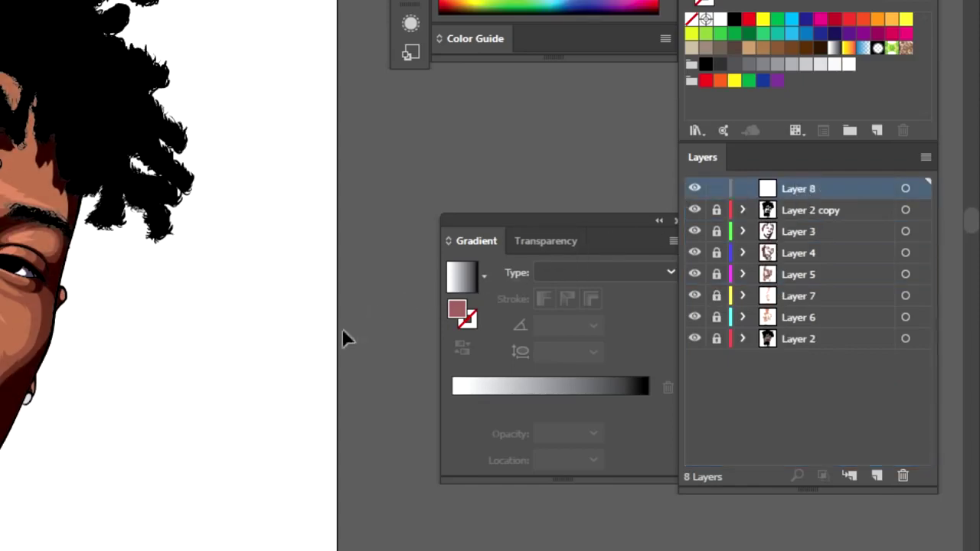
# Step: Set the drawing colours to a white fill with no stroke for the eye glints on Layer 8
pyautogui.hotkey('ctrl', '+')
pyautogui.hotkey('ctrl', '+')
pyautogui.hotkey('ctrl', '+')
pyautogui.hotkey('ctrl', '+')
pyautogui.press('d')
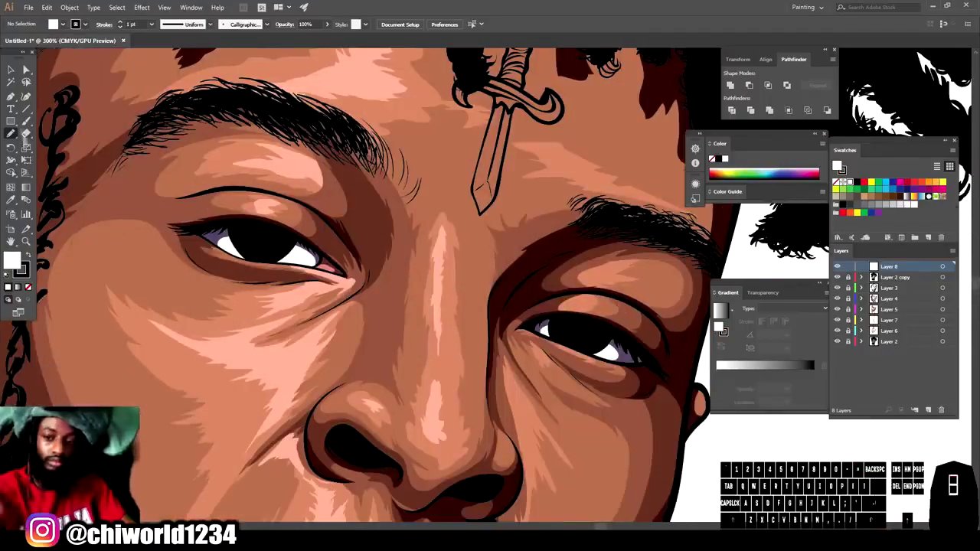
pyautogui.click(26, 122)
pyautogui.moveTo(261, 222); pyautogui.dragTo(253, 234)
pyautogui.click(7, 275)
pyautogui.click(24, 273)
pyautogui.click(28, 287)
# Step: Draw a small white glint in the upper part of each pupil with the Pencil tool
pyautogui.click(11, 132)
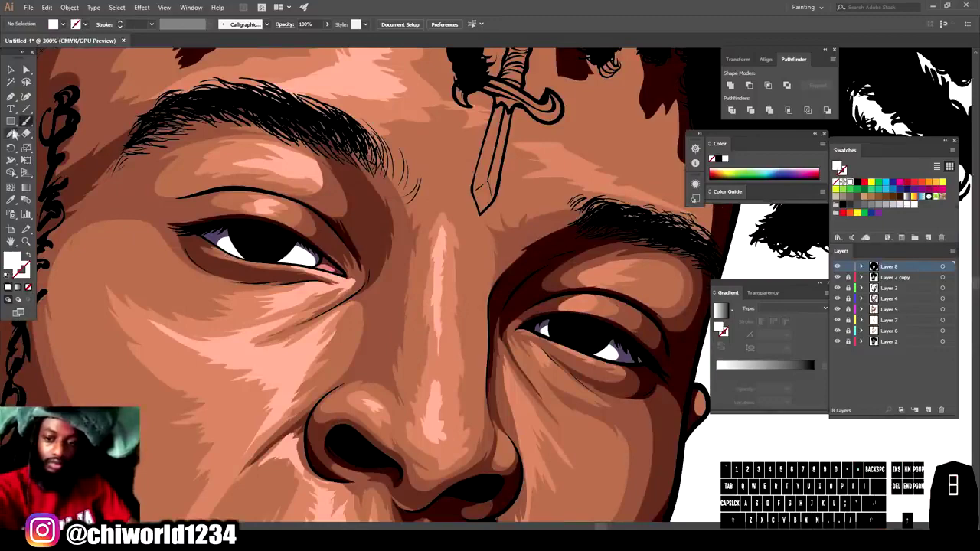
pyautogui.click(247, 232)
pyautogui.click(566, 326)
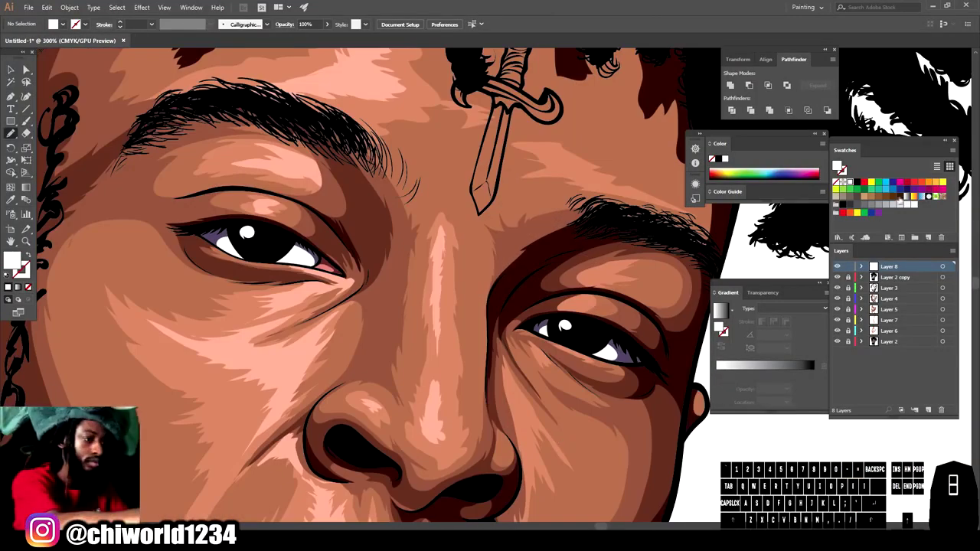
# Step: Darken a brown swatch to a near-black brown fill and draw subtle iris reflections below the glints in both eyes
pyautogui.click(901, 198)
pyautogui.doubleClick(13, 261)
pyautogui.click(677, 482)
pyautogui.click(866, 389)
pyautogui.moveTo(596, 339); pyautogui.dragTo(571, 345)
# Step: Lock Layer 8, unlock Layer 3 and select all of its dark shadow shapes
pyautogui.hotkey('ctrl', '0')
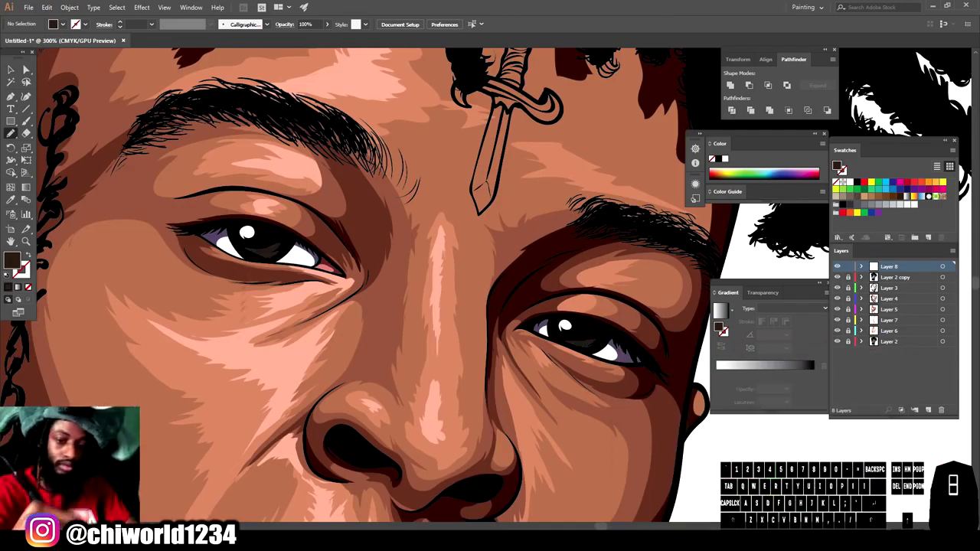
pyautogui.hotkey('ctrl', '1')
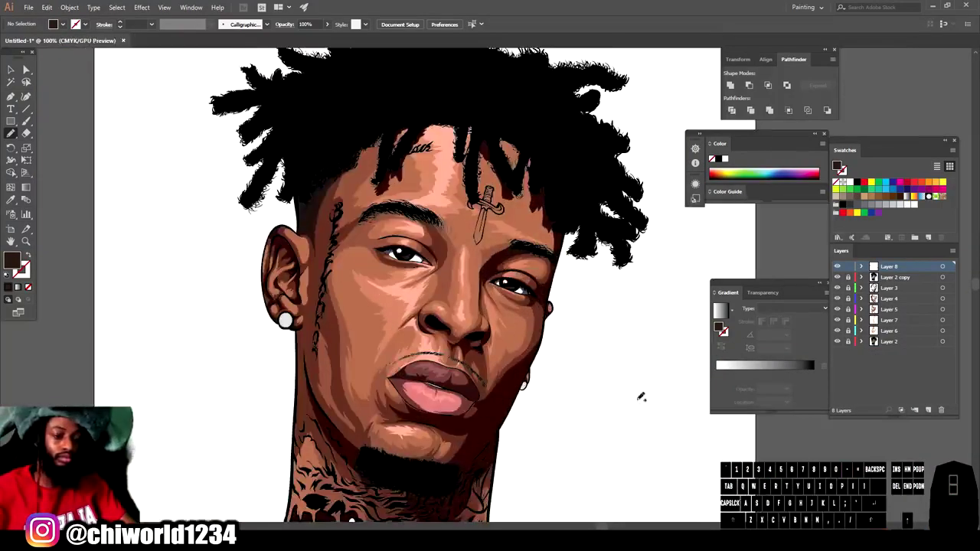
pyautogui.hotkey('ctrl', '-')
pyautogui.hotkey('ctrl', '1')
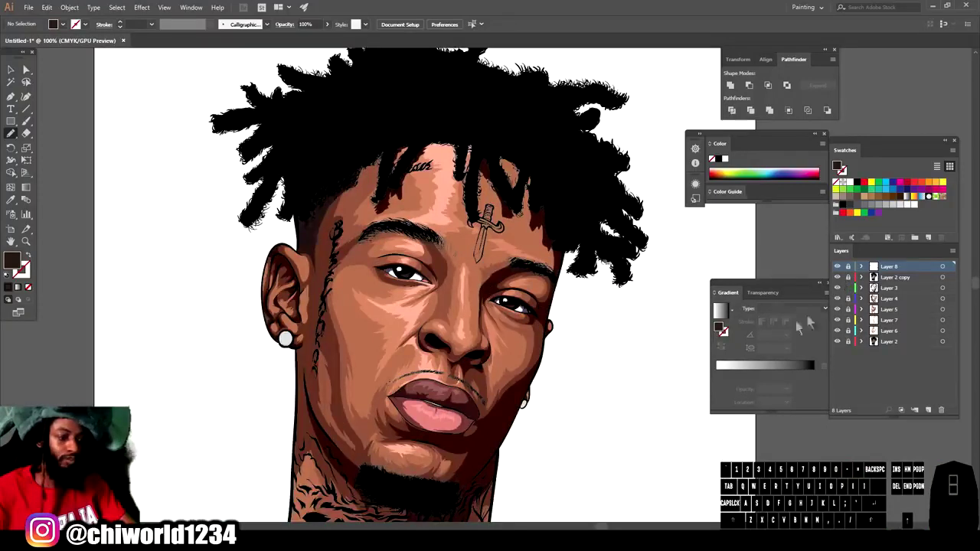
pyautogui.hotkey('ctrl', '-')
pyautogui.click(12, 70)
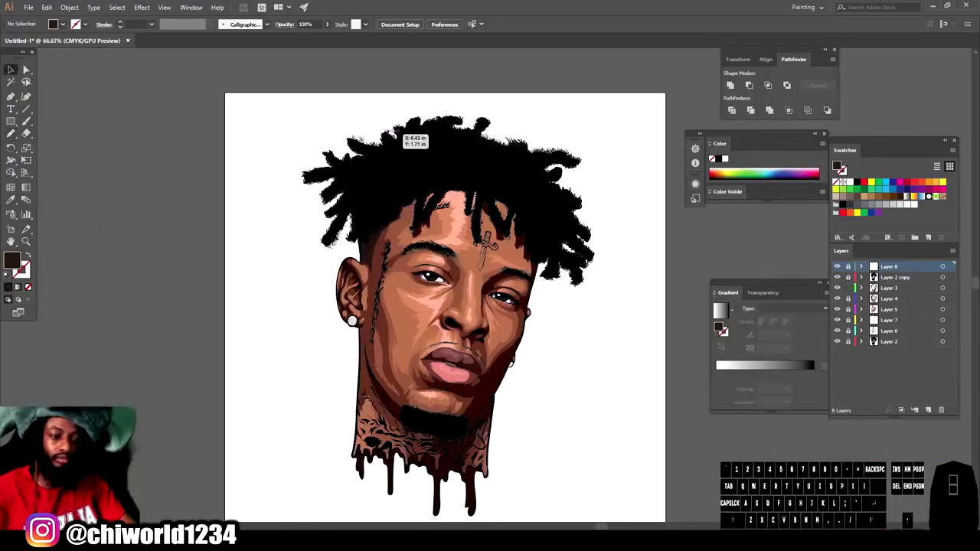
pyautogui.scroll(-2, 597, 521)
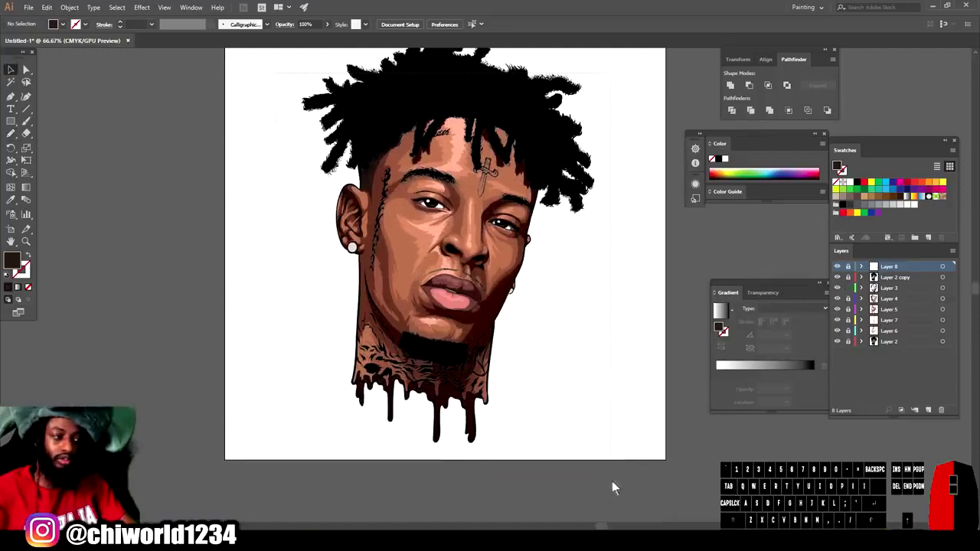
pyautogui.hotkey('ctrl', 'a')
pyautogui.hotkey('ctrl', '1')
pyautogui.scroll(-2, 620, 435)
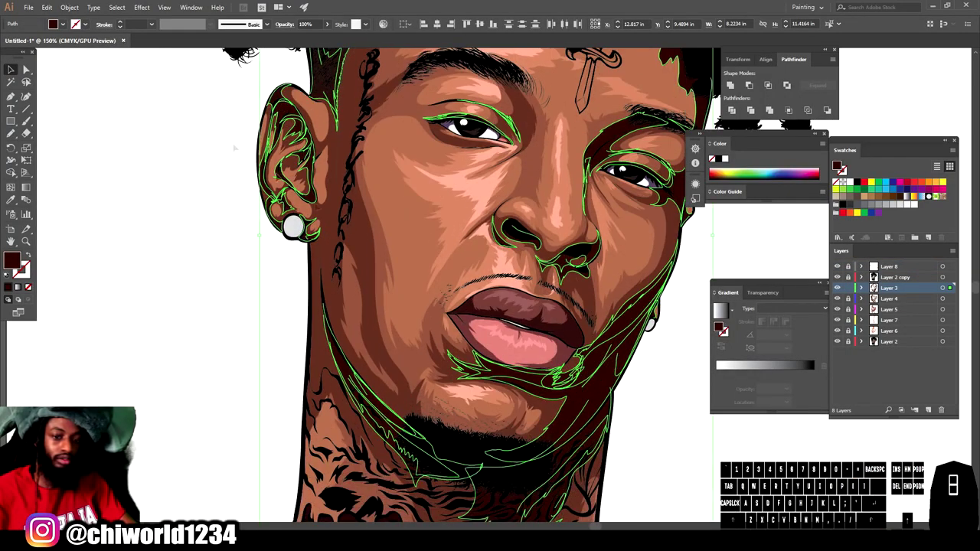
# Step: Recolour the selected shadow shapes with Recolor Artwork to H 8.57°, S 80%, B 13%, then deselect them and lock Layer 3
pyautogui.click(45, 8)
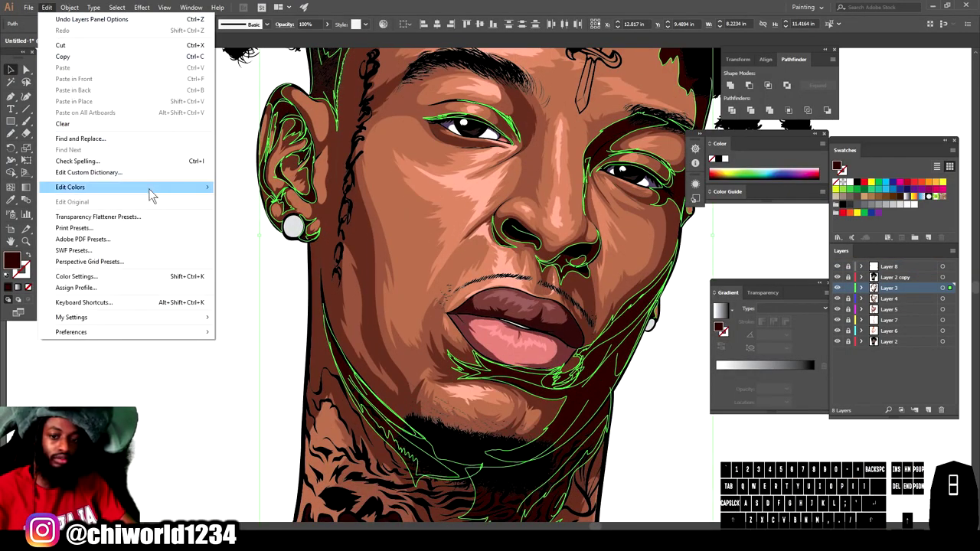
pyautogui.moveTo(160, 189)
pyautogui.moveTo(291, 199)
pyautogui.click(350, 243)
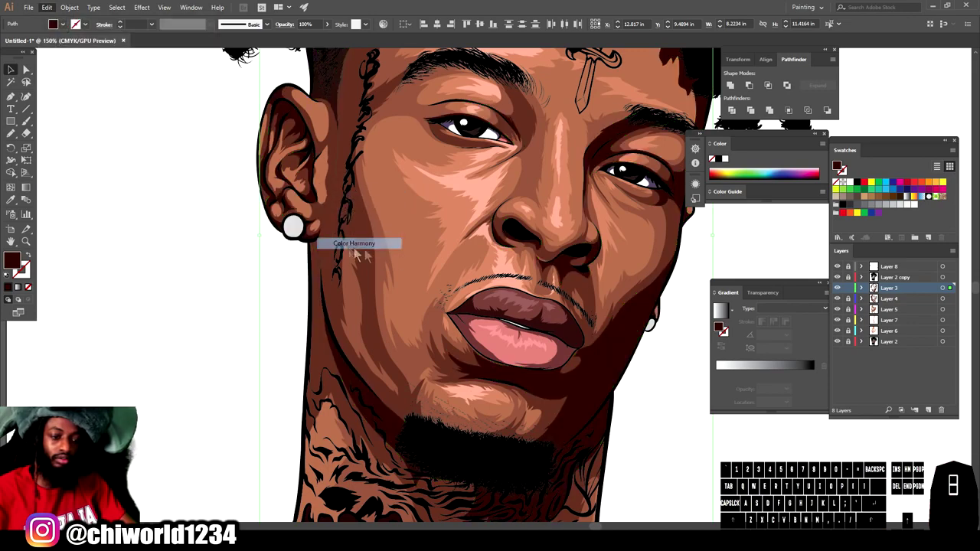
pyautogui.moveTo(714, 398); pyautogui.dragTo(744, 381)
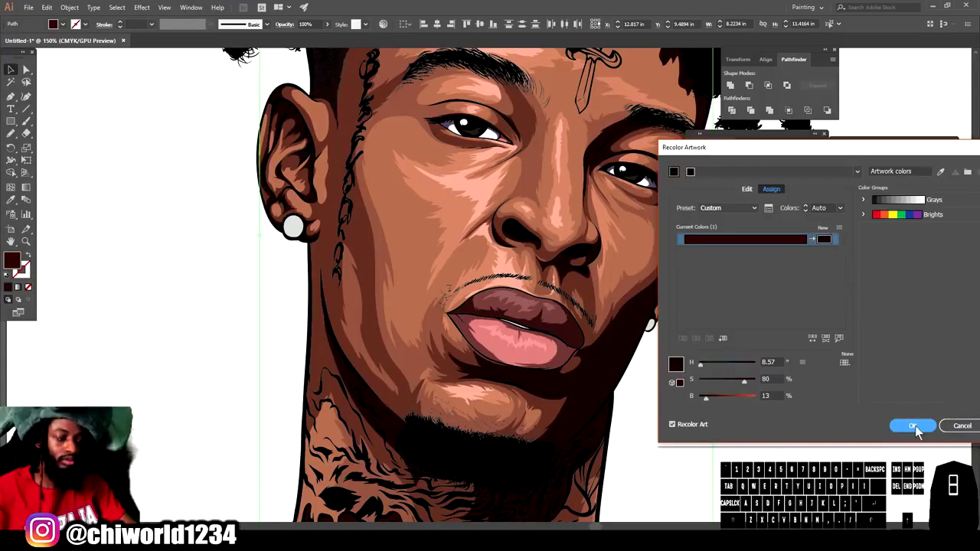
pyautogui.click(913, 425)
pyautogui.hotkey('ctrl', 'shift', 'a')
pyautogui.click(850, 293)
# Step: Unlock and activate Layer 4, toggling its visibility to check which shading it holds
pyautogui.scroll(3, 696, 302)
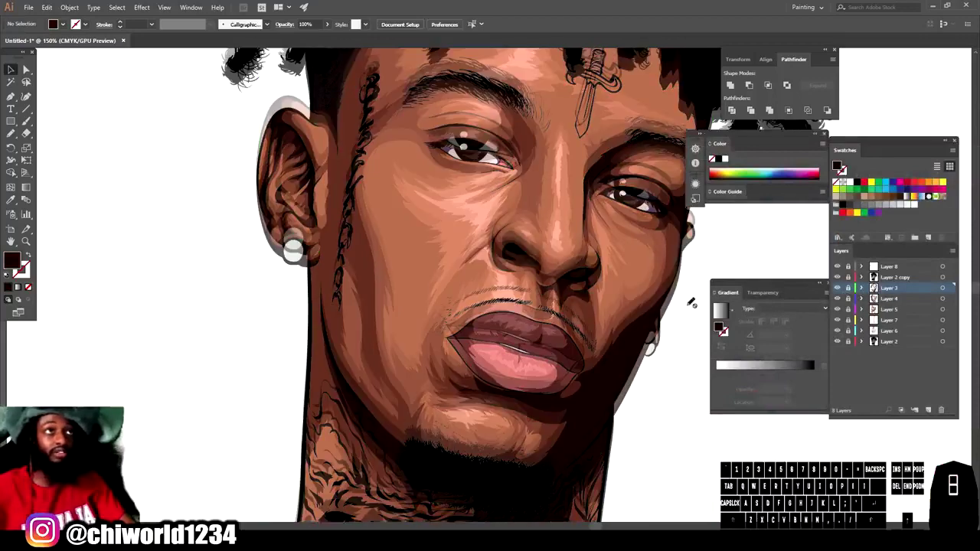
pyautogui.hotkey('ctrl', '-')
pyautogui.hotkey('ctrl', '-')
pyautogui.hscroll(4, 657, 304)
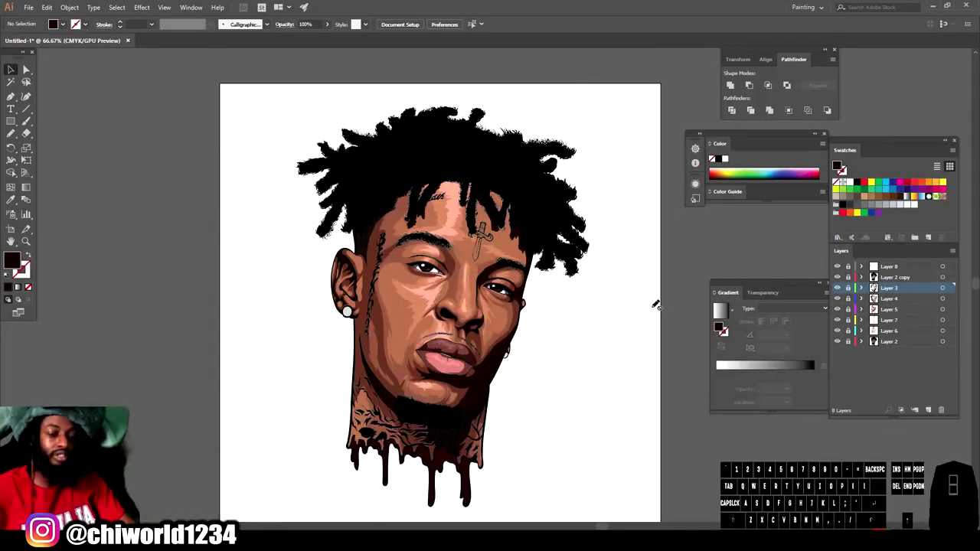
pyautogui.hotkey('ctrl', '+')
pyautogui.hotkey('ctrl', '+')
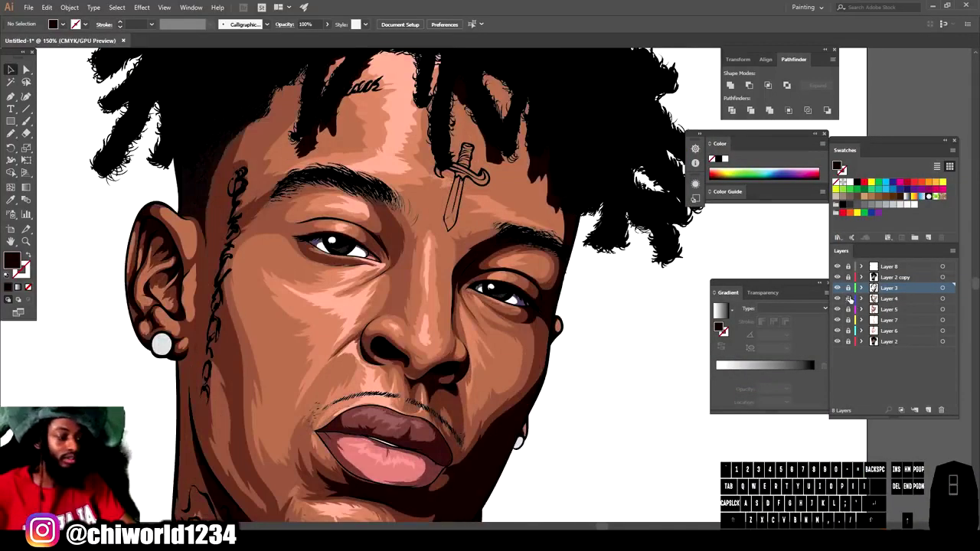
pyautogui.click(892, 299)
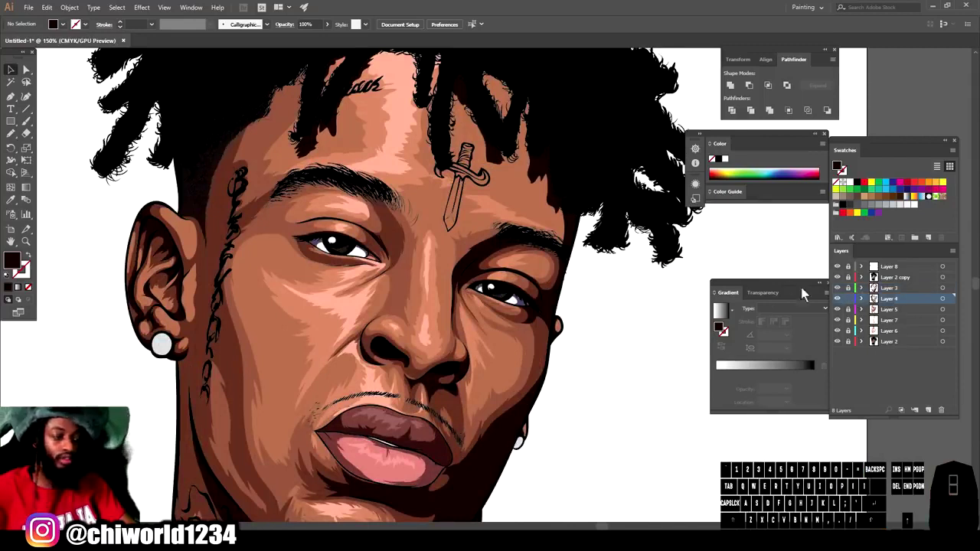
pyautogui.click(837, 299)
pyautogui.click(837, 299)
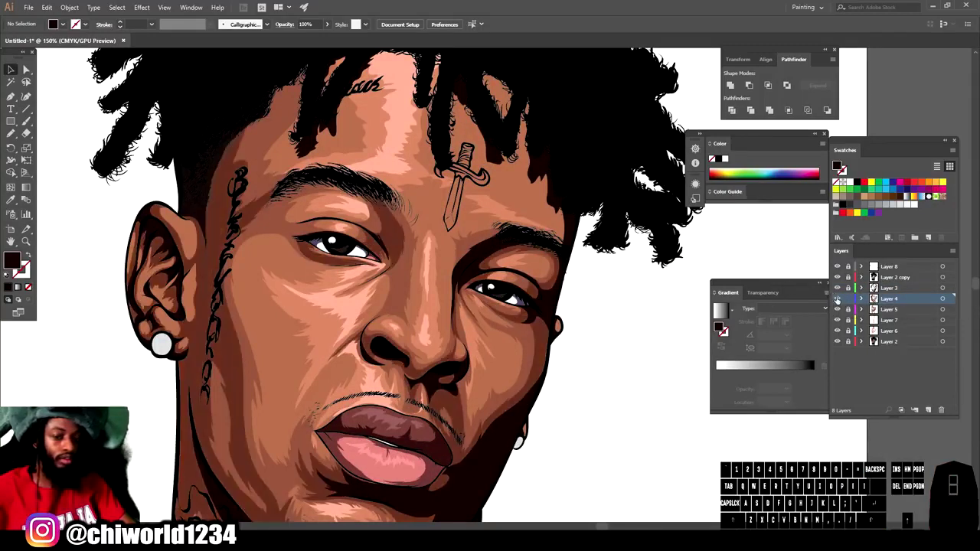
# Step: Sample the reddish brown of the temple shading and draw a jagged shadow along the hairline above the right-hand eyebrow with the Pencil tool
pyautogui.click(11, 199)
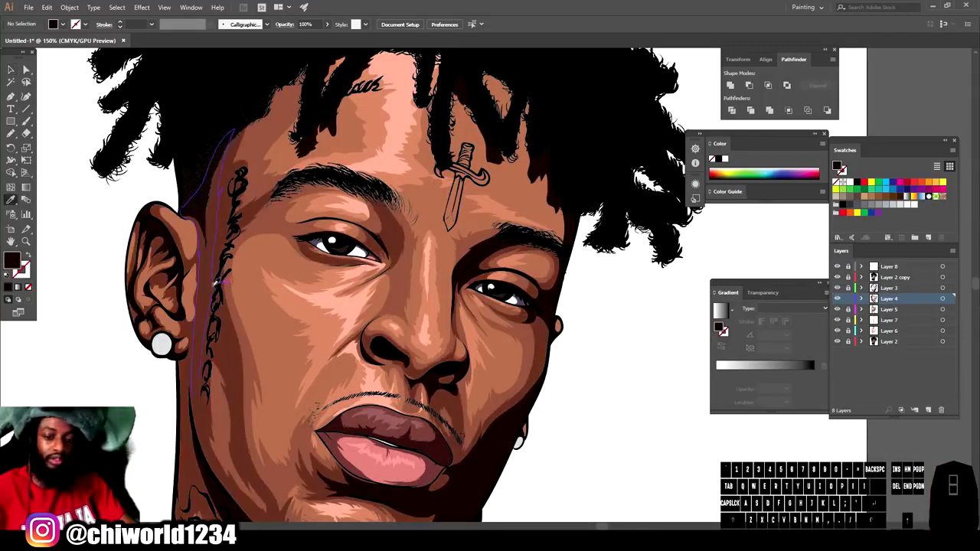
pyautogui.click(207, 285)
pyautogui.click(208, 274)
pyautogui.scroll(2, 468, 233)
pyautogui.scroll(3, 469, 234)
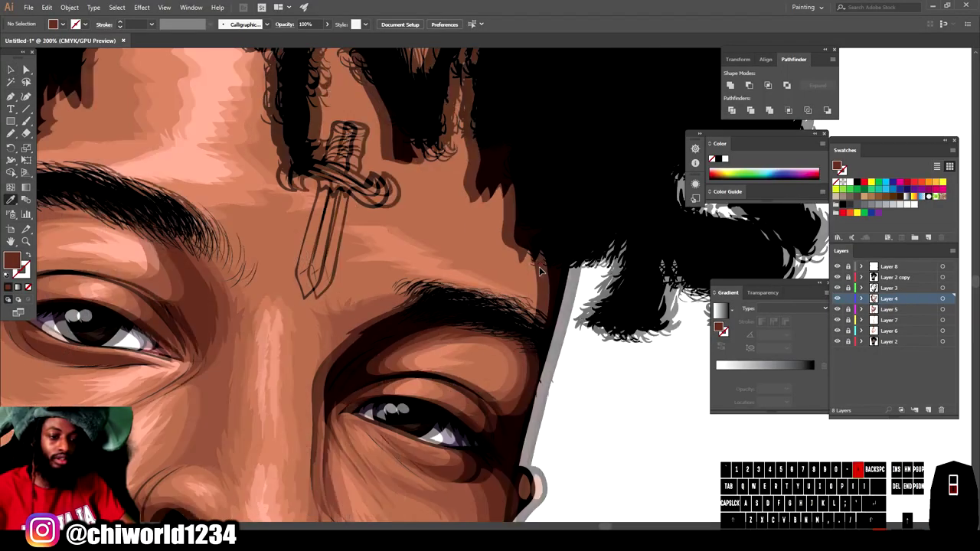
pyautogui.click(10, 131)
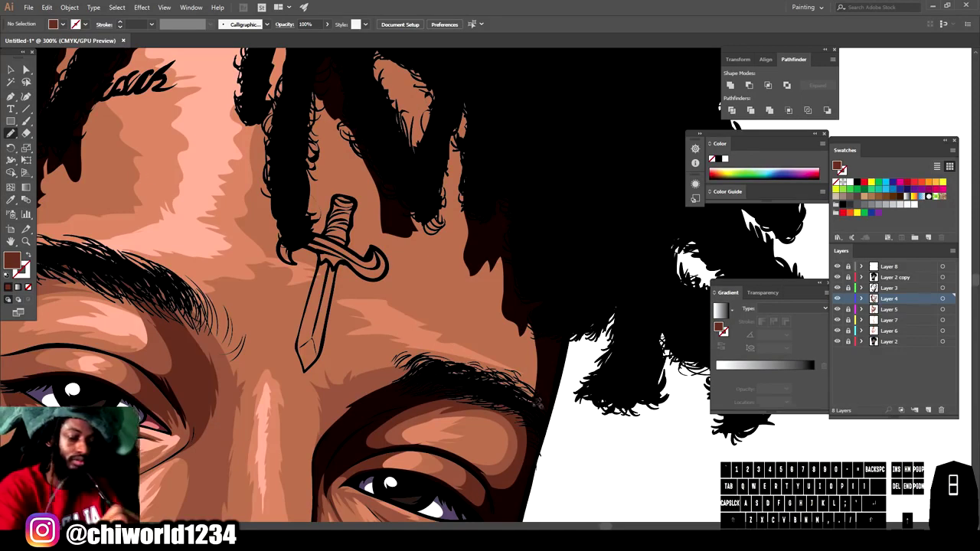
pyautogui.moveTo(540, 404); pyautogui.dragTo(530, 366)
pyautogui.moveTo(503, 335); pyautogui.dragTo(463, 315)
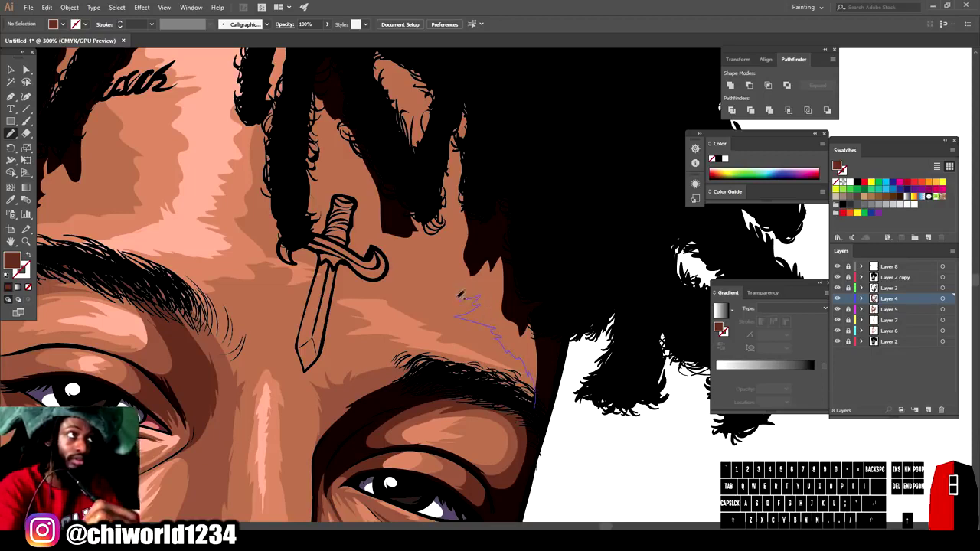
pyautogui.moveTo(460, 255)
pyautogui.mouseDown()
pyautogui.moveTo(442, 162)
pyautogui.moveTo(458, 95)
pyautogui.moveTo(476, 77)
pyautogui.moveTo(538, 205)
pyautogui.moveTo(555, 348)
pyautogui.mouseUp()
# Step: Draw jagged reddish brown shadows on the forehead around the hair locks above and beside the dagger tattoo
pyautogui.scroll(4, 418, 254)
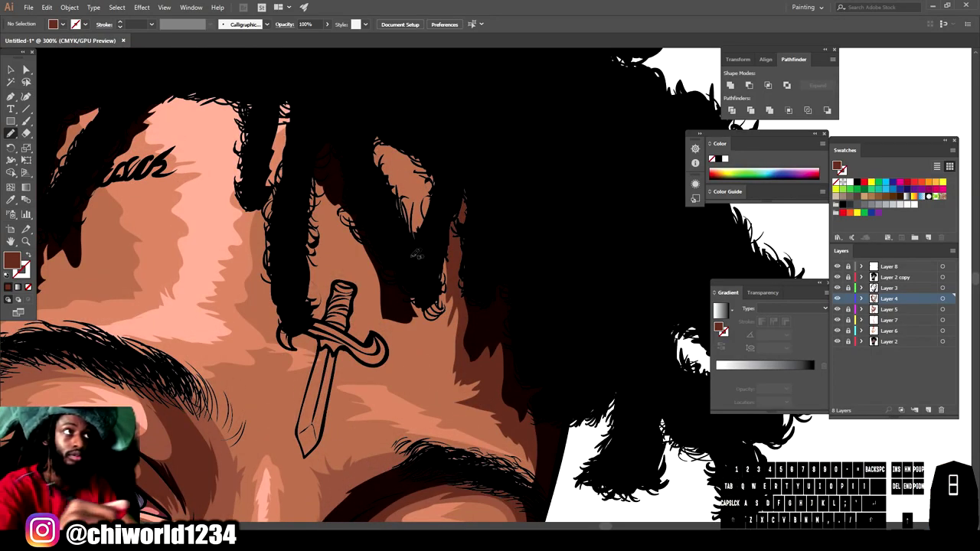
pyautogui.moveTo(426, 256)
pyautogui.mouseDown()
pyautogui.moveTo(410, 170)
pyautogui.moveTo(360, 135)
pyautogui.moveTo(366, 121)
pyautogui.moveTo(456, 176)
pyautogui.moveTo(408, 274)
pyautogui.moveTo(419, 325)
pyautogui.mouseUp()
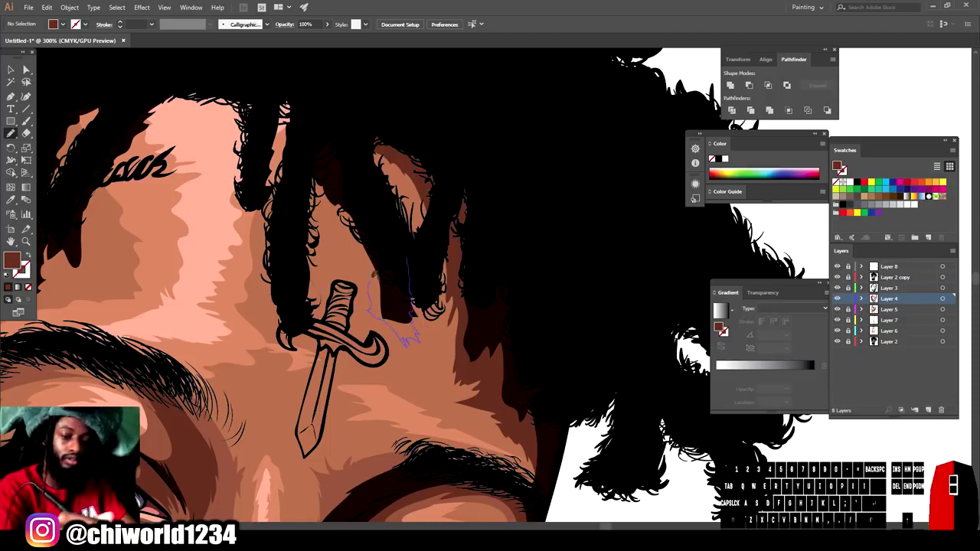
pyautogui.moveTo(373, 273); pyautogui.dragTo(354, 243)
pyautogui.moveTo(331, 205)
pyautogui.mouseDown()
pyautogui.moveTo(303, 162)
pyautogui.moveTo(320, 113)
pyautogui.moveTo(383, 248)
pyautogui.mouseUp()
pyautogui.moveTo(312, 153)
pyautogui.mouseDown()
pyautogui.moveTo(301, 222)
pyautogui.moveTo(301, 340)
pyautogui.moveTo(279, 342)
pyautogui.moveTo(260, 272)
pyautogui.moveTo(280, 139)
pyautogui.mouseUp()
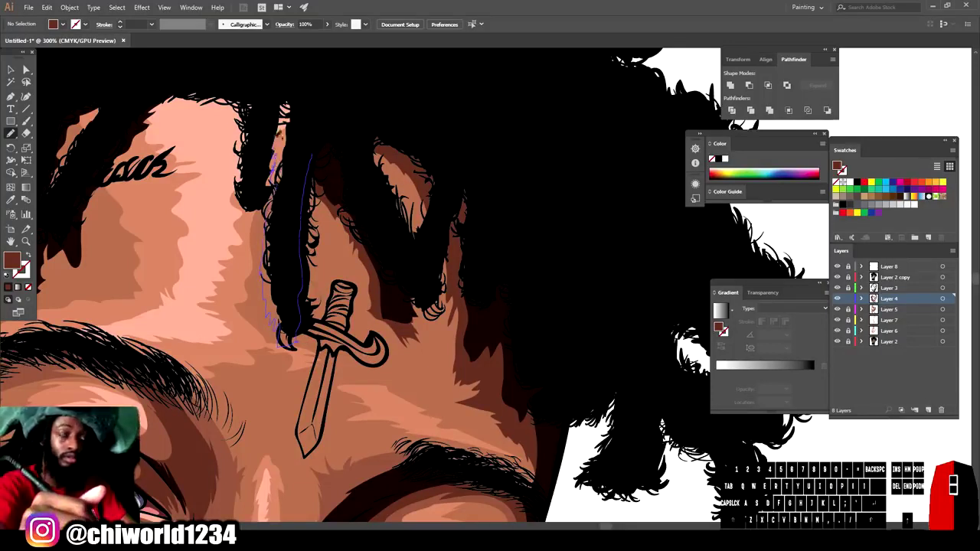
pyautogui.moveTo(286, 80); pyautogui.dragTo(306, 149)
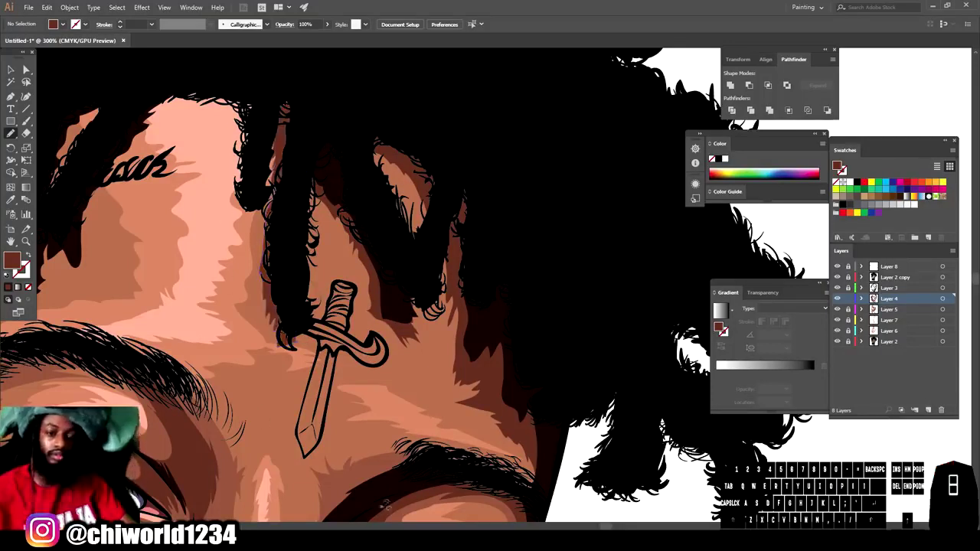
# Step: Examine the new forehead shadows against the whole portrait at different zoom levels
pyautogui.hotkey('ctrl', '-')
pyautogui.hotkey('ctrl', '-')
pyautogui.hotkey('ctrl', '-')
pyautogui.hscroll(-3, 328, 471)
pyautogui.hotkey('ctrl', '=')
pyautogui.hotkey('ctrl', '-')
pyautogui.hotkey('ctrl', '-')
pyautogui.hotkey('ctrl', '=')
pyautogui.hotkey('ctrl', '=')
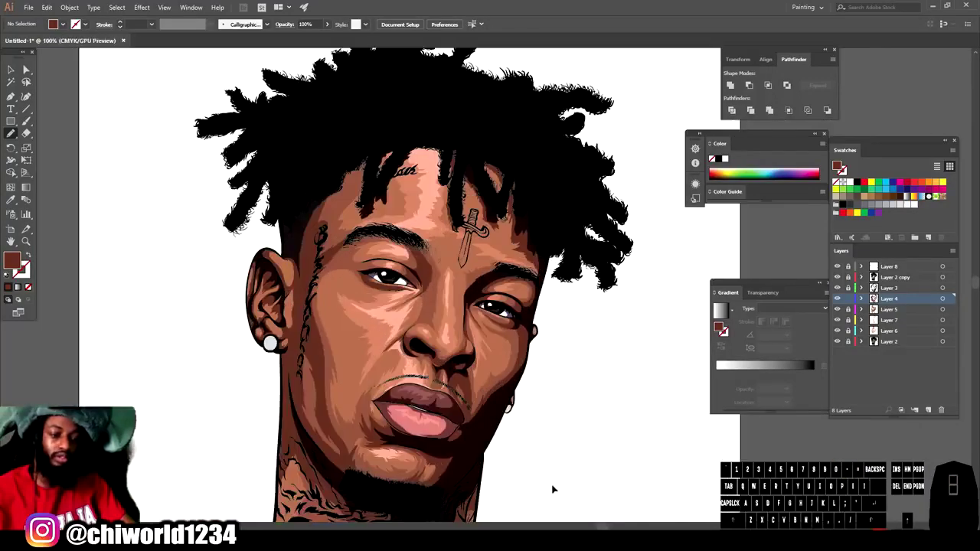
# Step: Lock Layer 4, add a new layer and move it to the top of the stack, above Layer 8
pyautogui.click(867, 308)
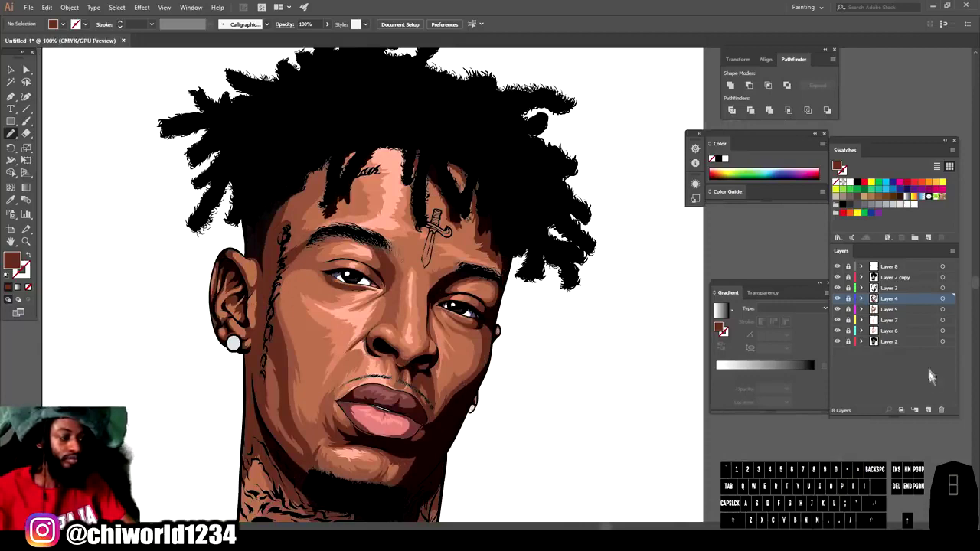
pyautogui.click(927, 410)
pyautogui.moveTo(899, 304); pyautogui.dragTo(902, 263)
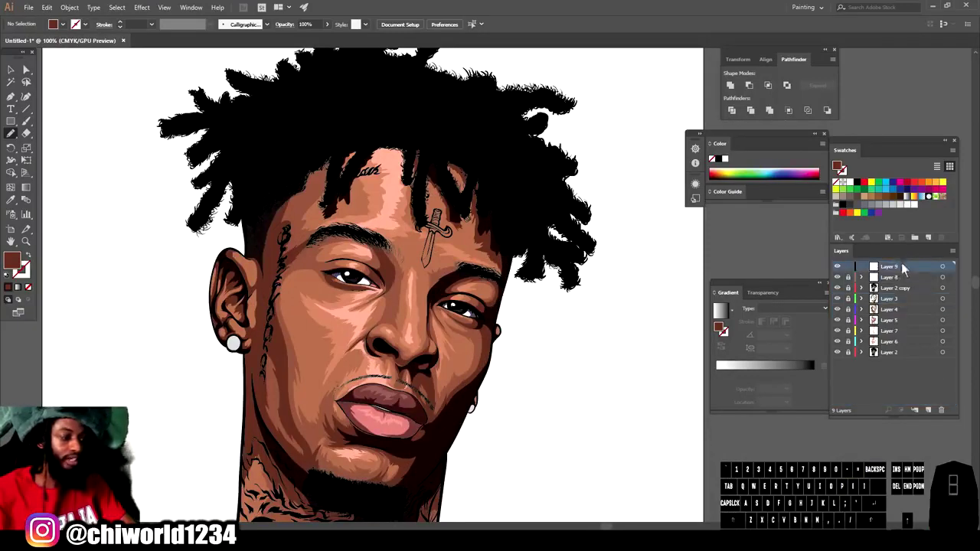
pyautogui.hotkey('ctrl', '-')
pyautogui.hotkey('ctrl', '-')
pyautogui.hotkey('ctrl', '=')
pyautogui.hotkey('ctrl', '=')
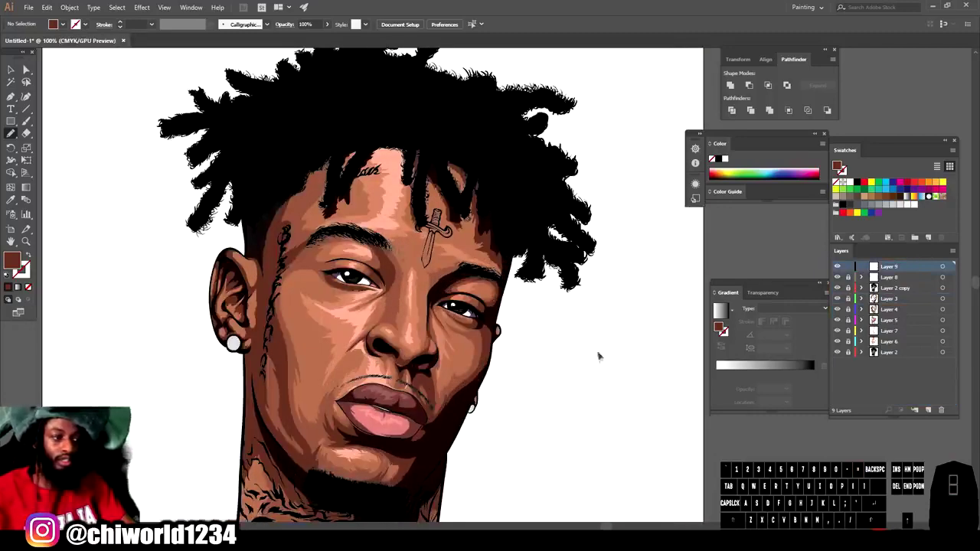
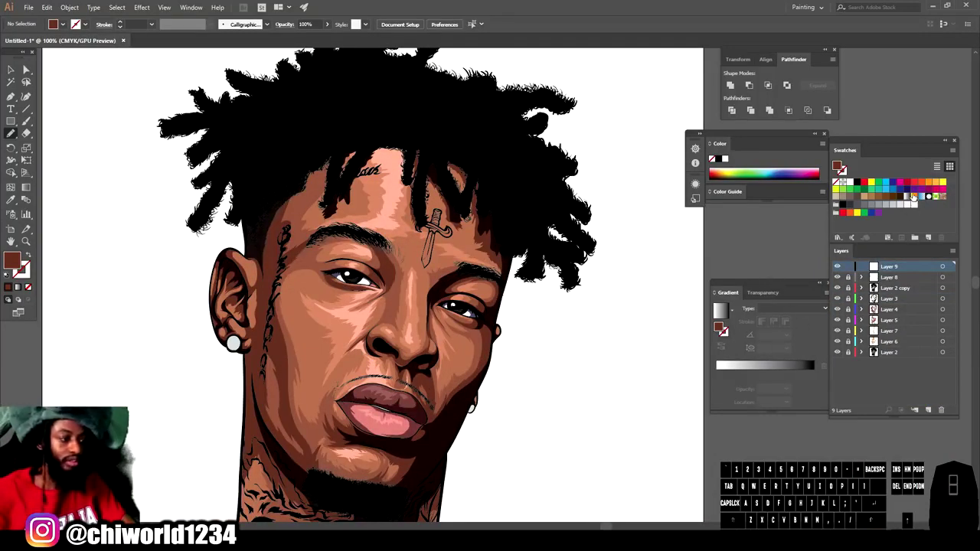
# Step: Set up a white-to-black linear gradient fill with a stop at 53.59%, a C 16 M 26 Y 22 K 100 end stop and a 30.11% midpoint
pyautogui.click(906, 196)
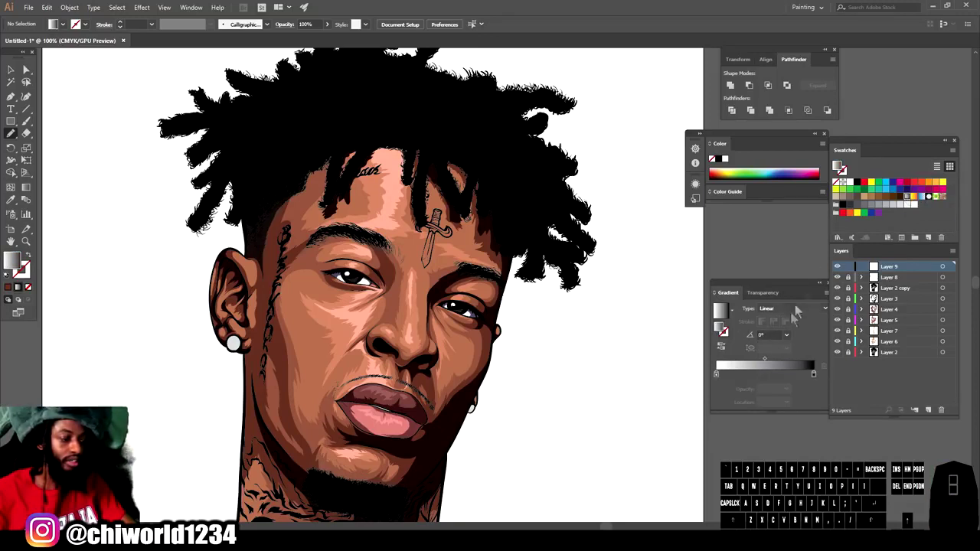
pyautogui.click(768, 375)
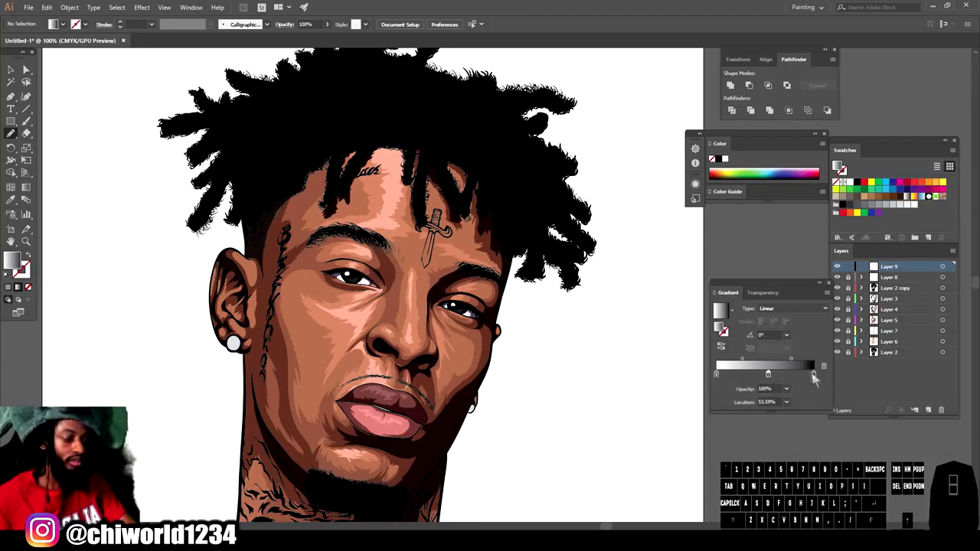
pyautogui.doubleClick(813, 374)
pyautogui.moveTo(729, 413); pyautogui.dragTo(740, 445)
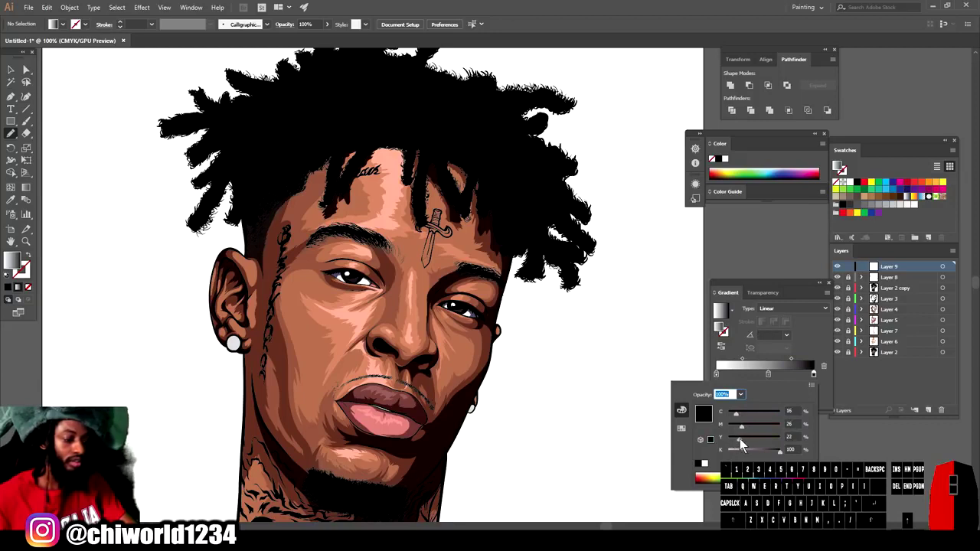
pyautogui.click(790, 359)
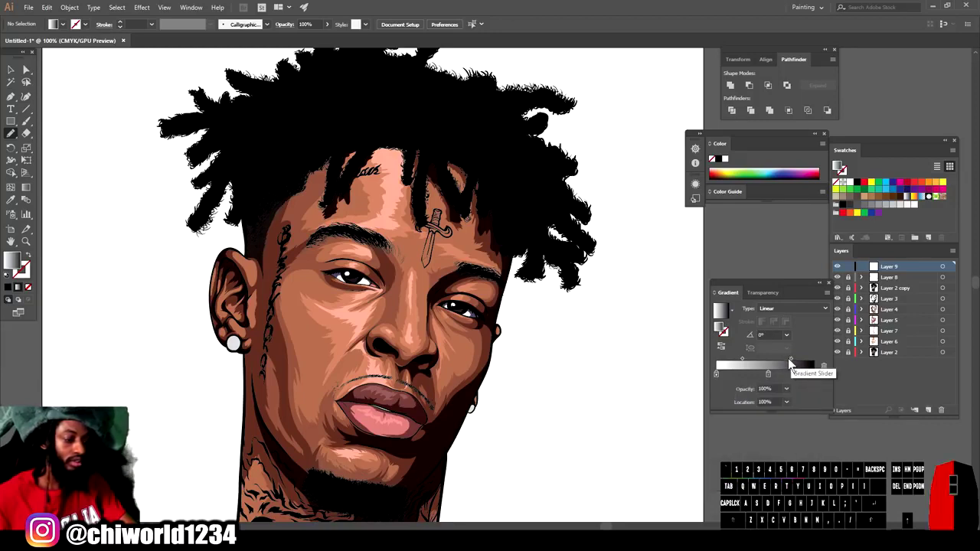
pyautogui.moveTo(789, 359); pyautogui.dragTo(782, 361)
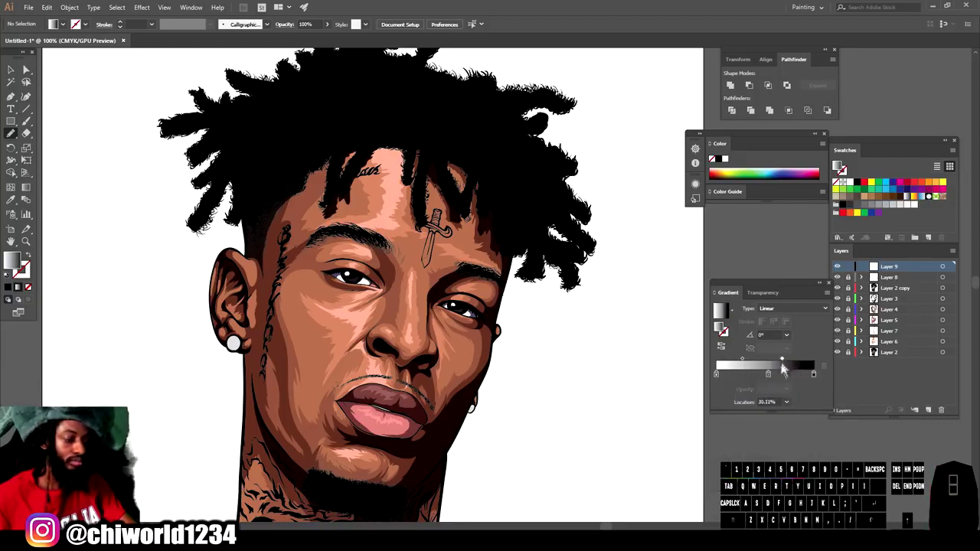
# Step: Set the gradient's start stop to C 12 M 22 Y 30 K 100 and its middle stop to C 30 M 16 Y 30 K 65
pyautogui.doubleClick(716, 374)
pyautogui.moveTo(730, 452); pyautogui.dragTo(733, 418)
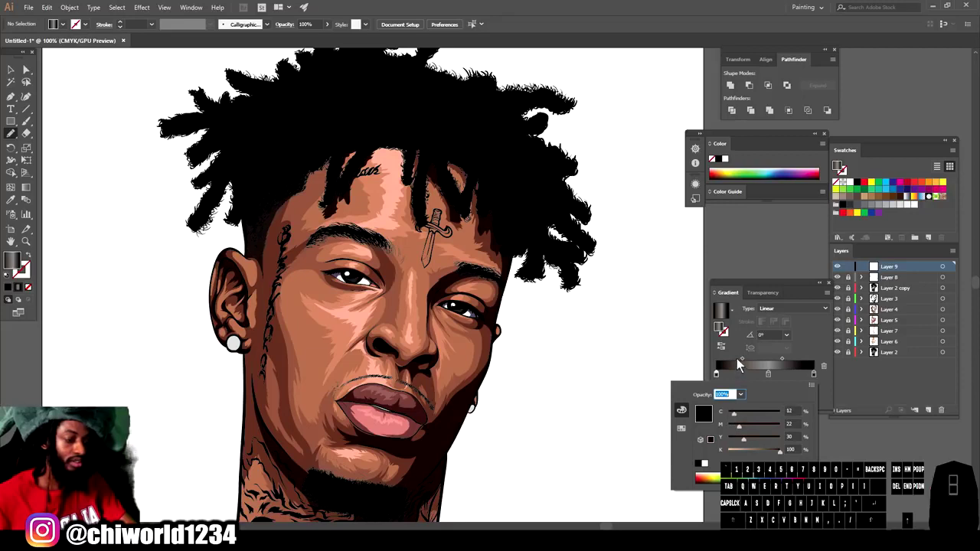
pyautogui.click(737, 359)
pyautogui.moveTo(749, 364); pyautogui.dragTo(768, 375)
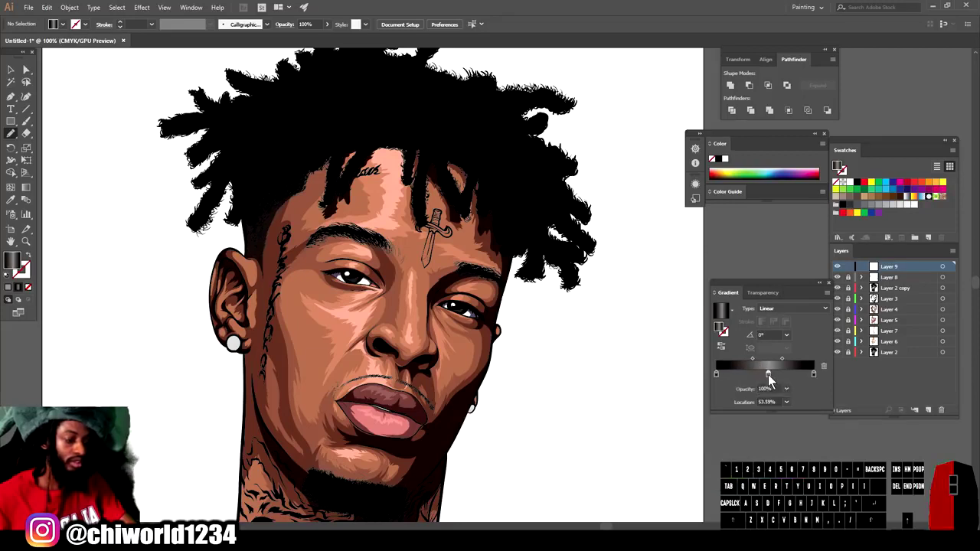
pyautogui.doubleClick(768, 375)
pyautogui.moveTo(757, 451); pyautogui.dragTo(744, 414)
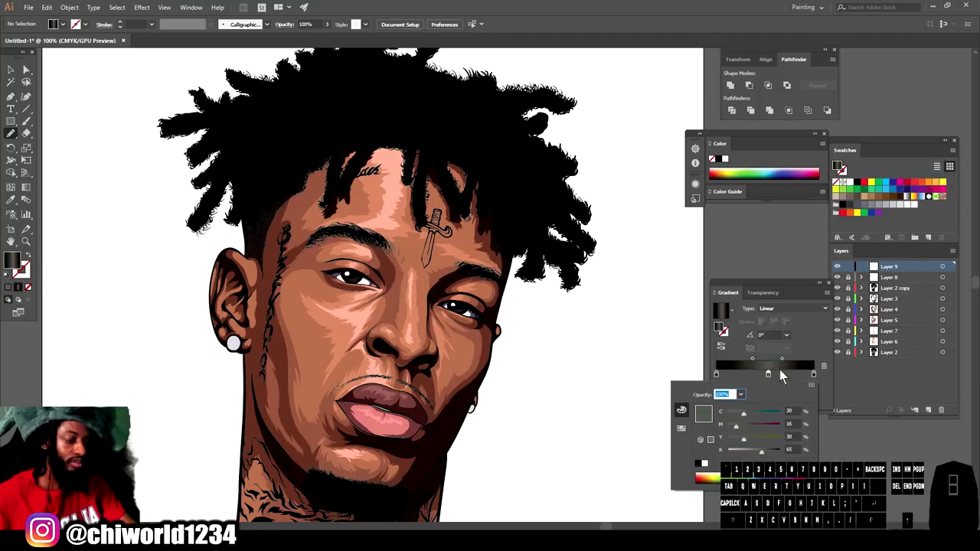
pyautogui.click(769, 375)
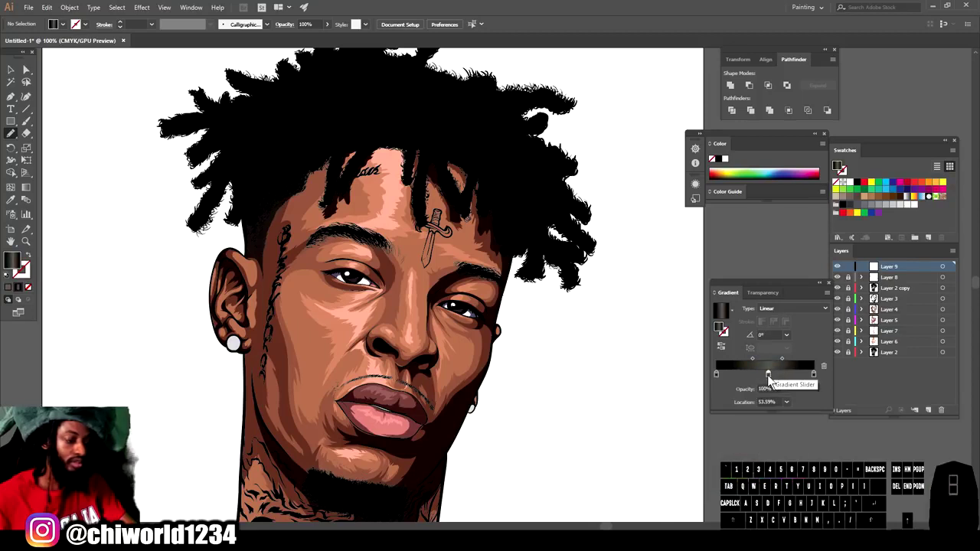
# Step: Move the gradient's middle stop to 51.03% and adjust its midpoints to 72.27% before the stop and 32.44% after it
pyautogui.moveTo(781, 359); pyautogui.dragTo(785, 359)
pyautogui.click(749, 359)
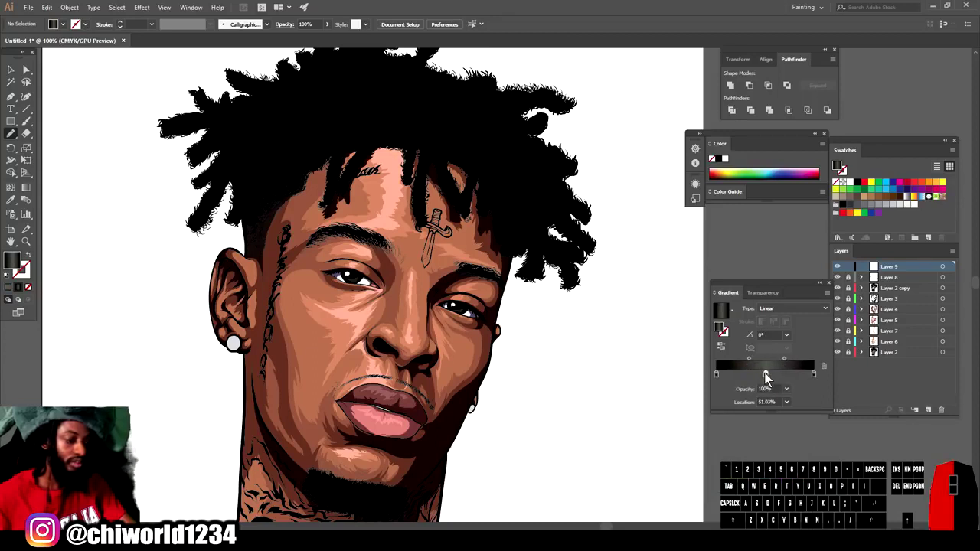
pyautogui.moveTo(787, 360); pyautogui.dragTo(784, 359)
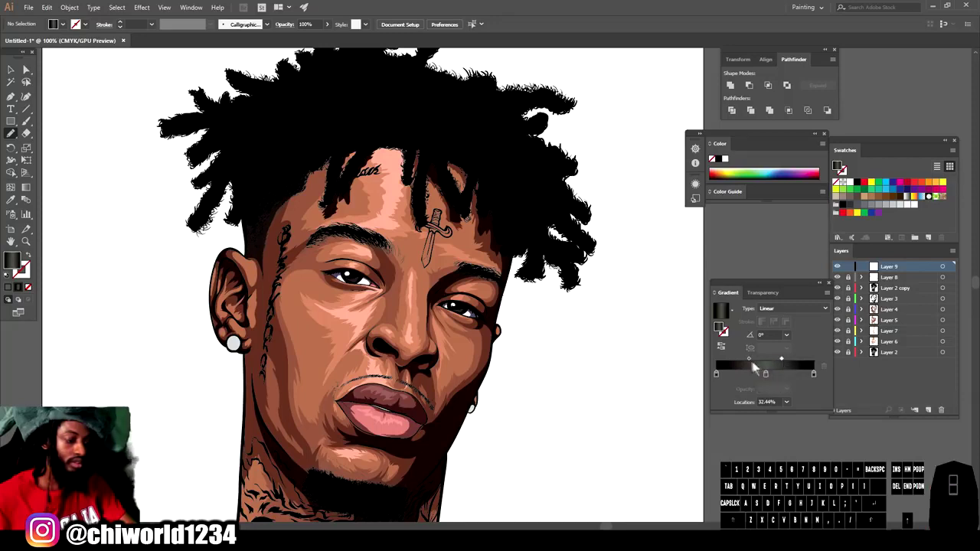
pyautogui.moveTo(749, 359); pyautogui.dragTo(753, 358)
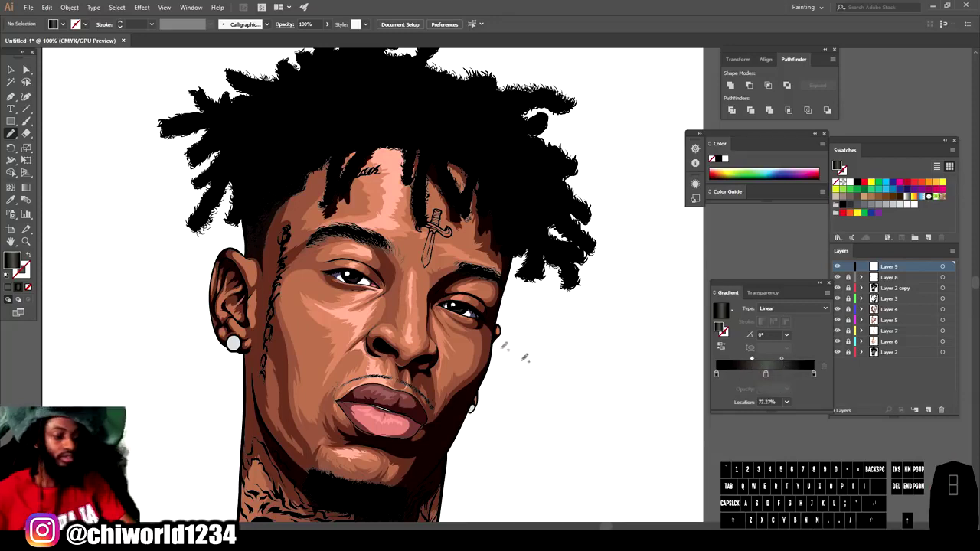
# Step: Set up the Paintbrush with the gradient as a 0.5 pt stroke and no fill
pyautogui.click(26, 121)
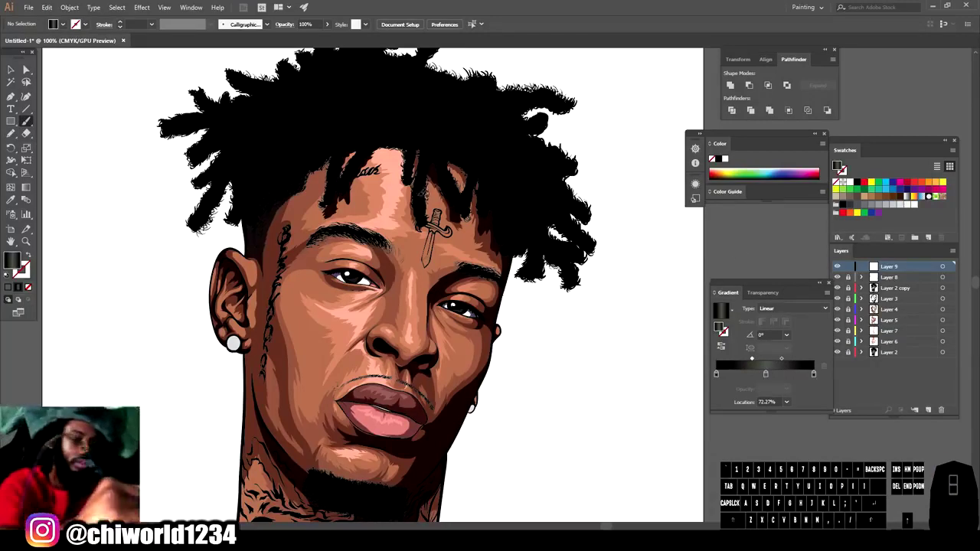
pyautogui.hotkey('shift', 'x')
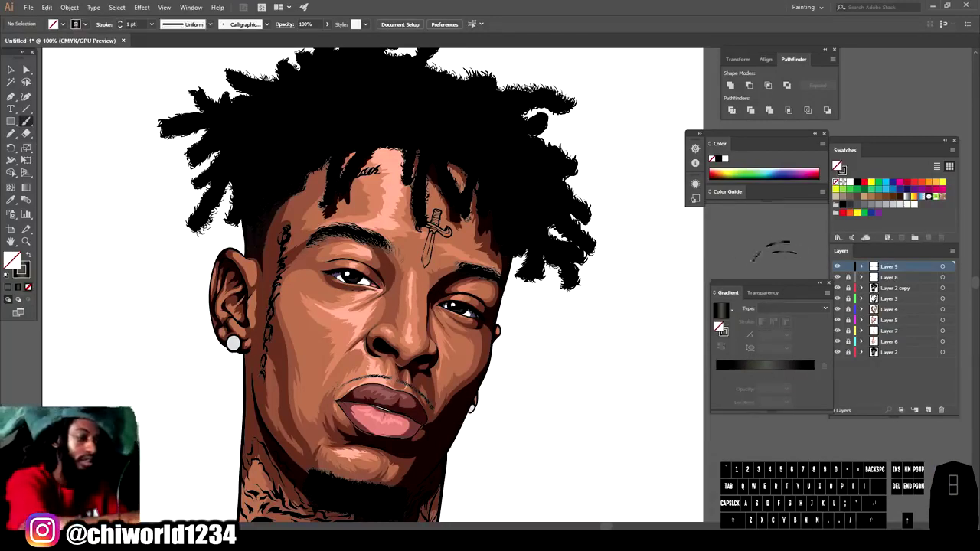
pyautogui.scroll(-1, 605, 421)
pyautogui.scroll(4, 554, 411)
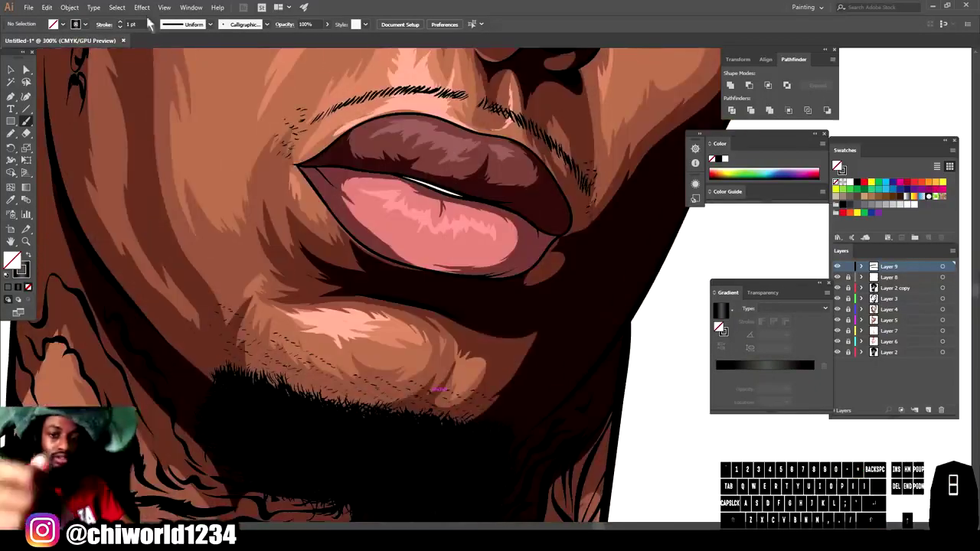
pyautogui.click(150, 24)
pyautogui.click(165, 40)
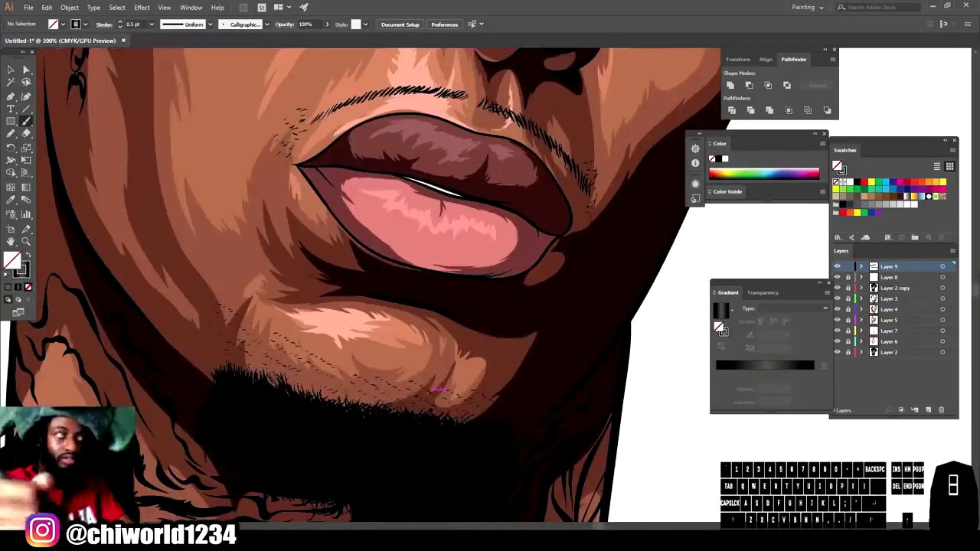
# Step: Paint short gradient hair strokes across the black chin beard and undo the last stroke
pyautogui.moveTo(413, 436); pyautogui.dragTo(404, 443)
pyautogui.moveTo(397, 435); pyautogui.dragTo(394, 471)
pyautogui.moveTo(383, 444); pyautogui.dragTo(372, 464)
pyautogui.moveTo(360, 424); pyautogui.dragTo(355, 439)
pyautogui.moveTo(359, 455); pyautogui.dragTo(353, 475)
pyautogui.moveTo(352, 457); pyautogui.dragTo(345, 467)
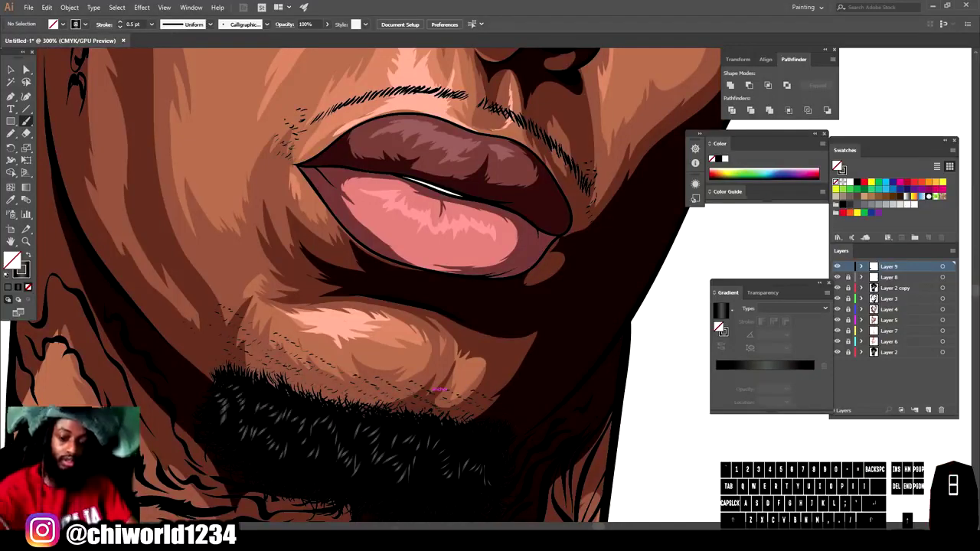
pyautogui.scroll(-3, 520, 400)
pyautogui.scroll(3, 520, 400)
pyautogui.hotkey('ctrl', 'z')
# Step: Fill the gaps in the chin beard with more short grey hair strokes, from its upper edge down to its lower edge
pyautogui.moveTo(451, 392)
pyautogui.mouseDown()
pyautogui.moveTo(446, 407)
pyautogui.moveTo(431, 404)
pyautogui.mouseUp()
pyautogui.moveTo(424, 396); pyautogui.dragTo(414, 405)
pyautogui.moveTo(356, 377); pyautogui.dragTo(340, 394)
pyautogui.moveTo(315, 375)
pyautogui.mouseDown()
pyautogui.moveTo(304, 384)
pyautogui.moveTo(285, 378)
pyautogui.mouseUp()
pyautogui.moveTo(270, 369)
pyautogui.mouseDown()
pyautogui.moveTo(263, 380)
pyautogui.moveTo(228, 369)
pyautogui.mouseUp()
pyautogui.moveTo(219, 346)
pyautogui.mouseDown()
pyautogui.moveTo(207, 364)
pyautogui.moveTo(192, 361)
pyautogui.mouseUp()
pyautogui.moveTo(449, 416); pyautogui.dragTo(436, 438)
pyautogui.moveTo(430, 451); pyautogui.dragTo(425, 462)
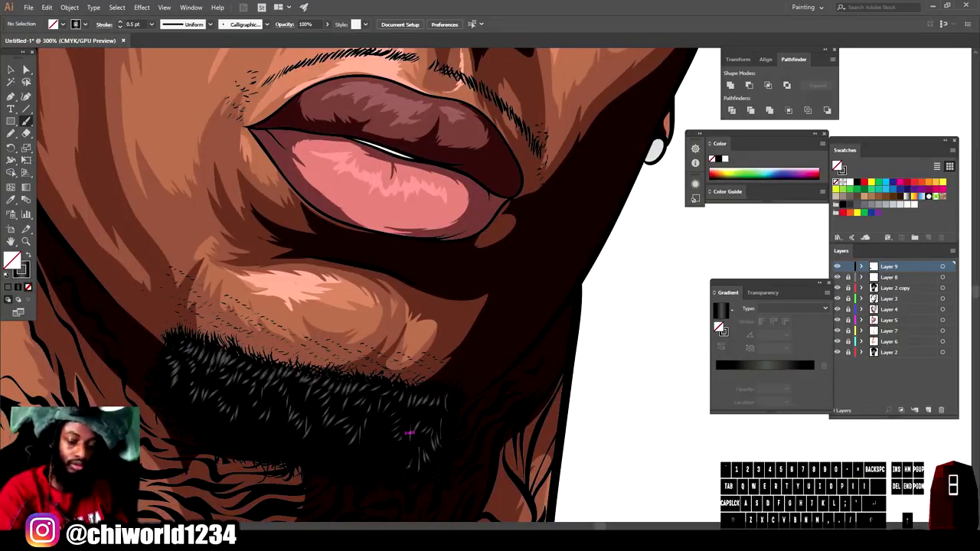
pyautogui.moveTo(439, 416); pyautogui.dragTo(431, 429)
pyautogui.moveTo(420, 412); pyautogui.dragTo(369, 462)
pyautogui.moveTo(365, 448); pyautogui.dragTo(352, 463)
pyautogui.moveTo(333, 432); pyautogui.dragTo(311, 441)
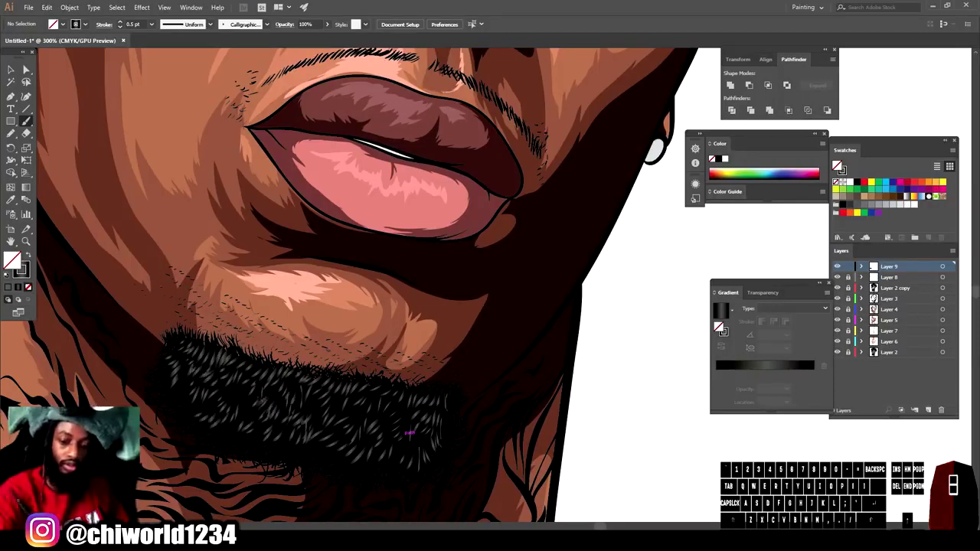
# Step: Paint gradient hair strokes on the eyebrows and short banded strokes up the long hair lock touching the dagger tattoo
pyautogui.scroll(-2, 410, 434)
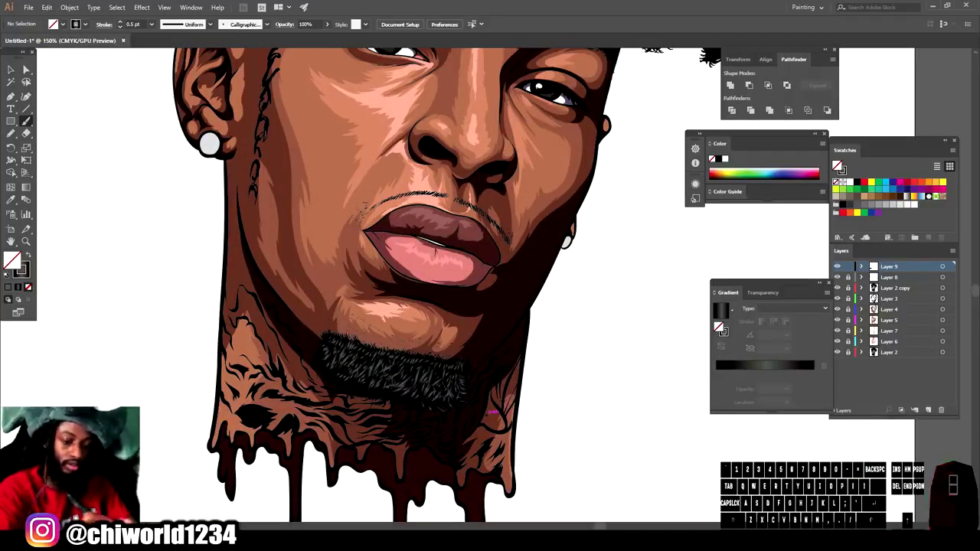
pyautogui.scroll(-2, 536, 398)
pyautogui.scroll(4, 574, 387)
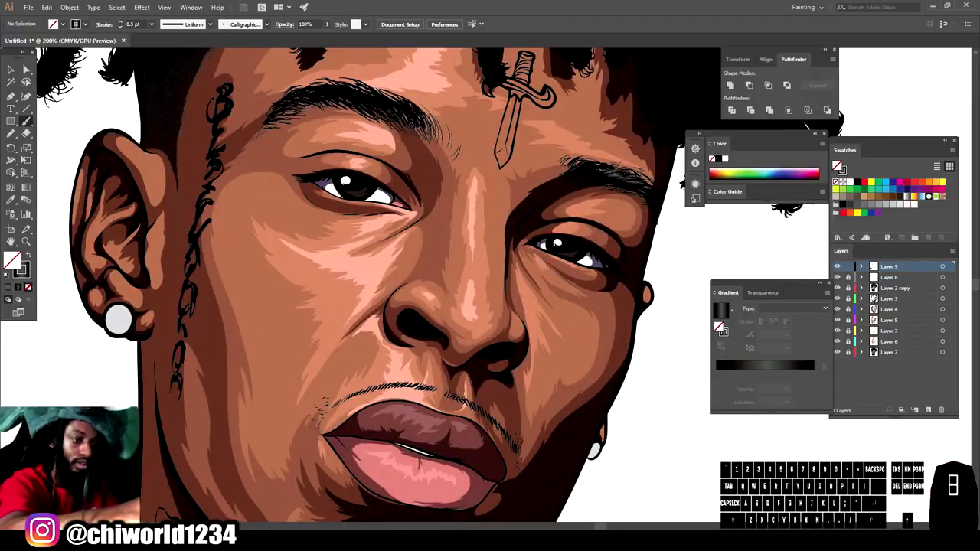
pyautogui.scroll(-2, 569, 371)
pyautogui.scroll(4, 570, 366)
pyautogui.moveTo(492, 350); pyautogui.dragTo(494, 331)
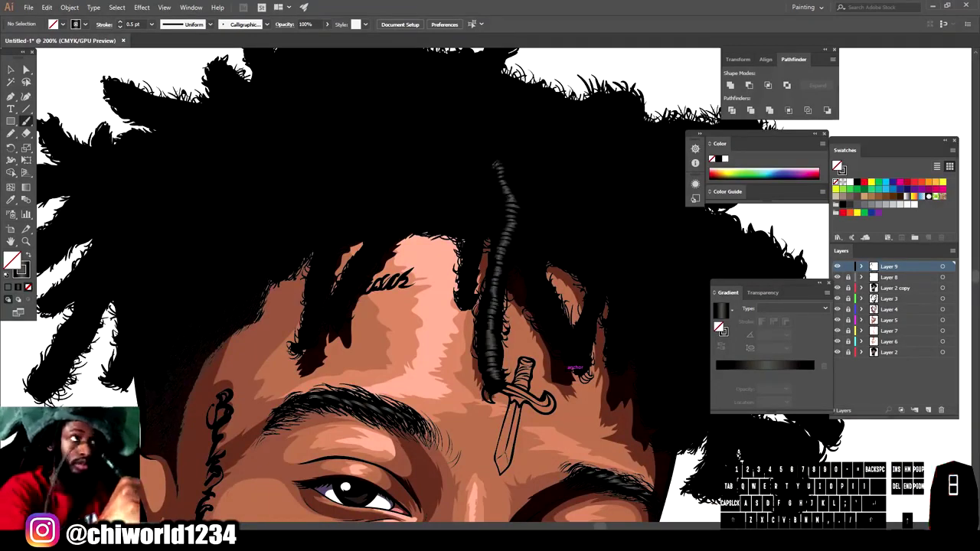
# Step: Paint banded grey highlights along the hair locks hanging over the forehead to the left of the dagger tattoo
pyautogui.scroll(-2, 574, 369)
pyautogui.scroll(4, 597, 462)
pyautogui.moveTo(434, 306)
pyautogui.mouseDown()
pyautogui.moveTo(447, 184)
pyautogui.moveTo(439, 141)
pyautogui.moveTo(420, 121)
pyautogui.mouseUp()
pyautogui.moveTo(223, 322)
pyautogui.mouseDown()
pyautogui.moveTo(300, 233)
pyautogui.moveTo(289, 241)
pyautogui.moveTo(352, 139)
pyautogui.moveTo(374, 132)
pyautogui.mouseUp()
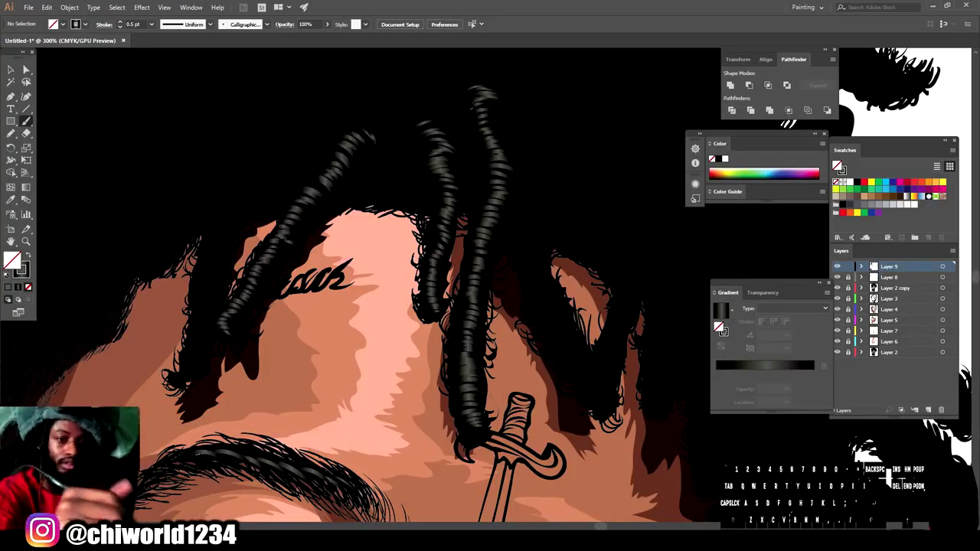
pyautogui.moveTo(194, 343)
pyautogui.mouseDown()
pyautogui.moveTo(219, 201)
pyautogui.moveTo(239, 173)
pyautogui.moveTo(299, 153)
pyautogui.mouseUp()
pyautogui.moveTo(197, 228)
pyautogui.mouseDown()
pyautogui.moveTo(187, 215)
pyautogui.moveTo(163, 244)
pyautogui.mouseUp()
# Step: Paint banded highlights along the two hair locks that meet in a V to the right of the dagger tattoo
pyautogui.scroll(-5, 490, 289)
pyautogui.scroll(5, 523, 291)
pyautogui.scroll(1, 490, 329)
pyautogui.moveTo(488, 365)
pyautogui.mouseDown()
pyautogui.moveTo(500, 357)
pyautogui.moveTo(474, 340)
pyautogui.mouseUp()
pyautogui.moveTo(484, 337)
pyautogui.mouseDown()
pyautogui.moveTo(459, 324)
pyautogui.moveTo(436, 270)
pyautogui.moveTo(422, 202)
pyautogui.moveTo(438, 173)
pyautogui.mouseUp()
pyautogui.scroll(-4, 436, 173)
pyautogui.scroll(3, 497, 312)
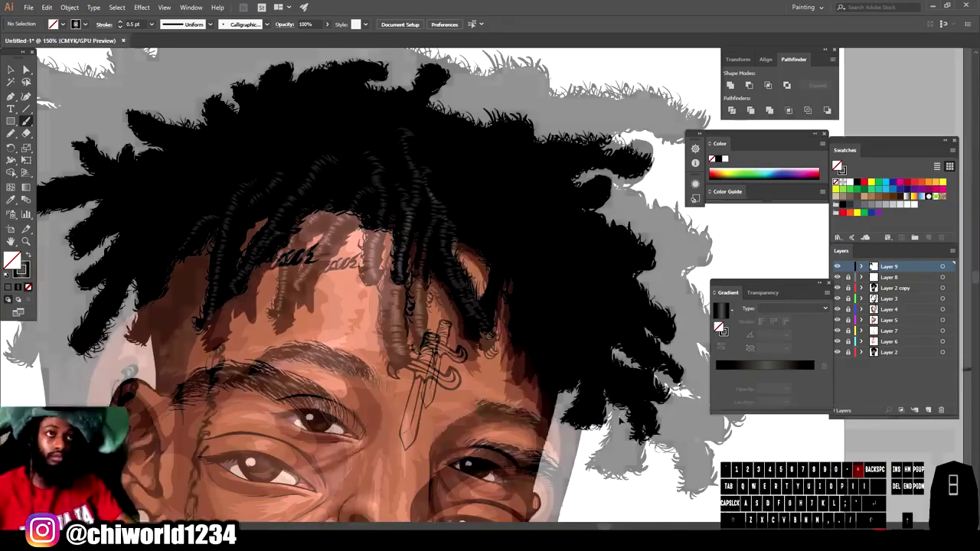
pyautogui.moveTo(501, 314); pyautogui.dragTo(494, 294)
pyautogui.moveTo(498, 226); pyautogui.dragTo(452, 185)
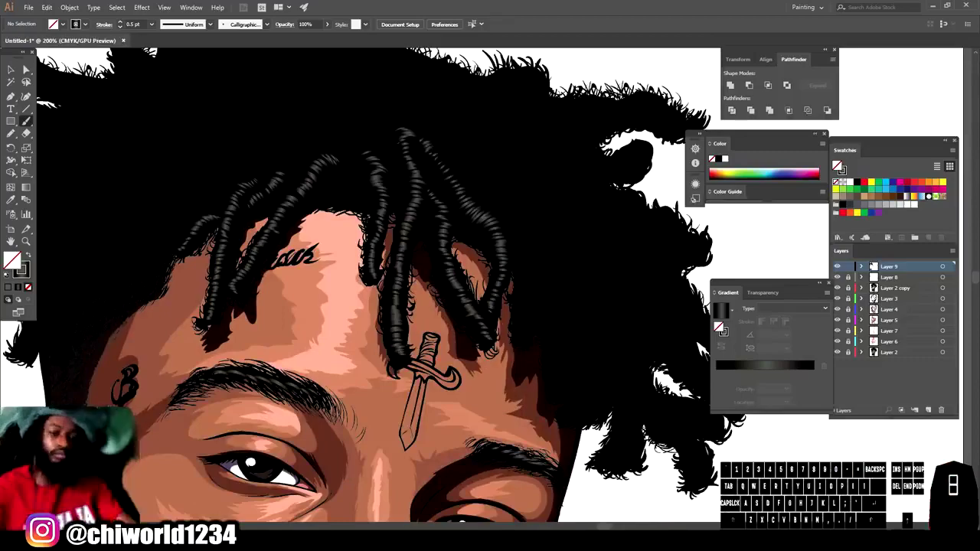
# Step: Paint banded highlights up the locks hanging by the right temple and along a curved lock near the hair's upper right edge
pyautogui.scroll(-3, 605, 405)
pyautogui.scroll(5, 605, 404)
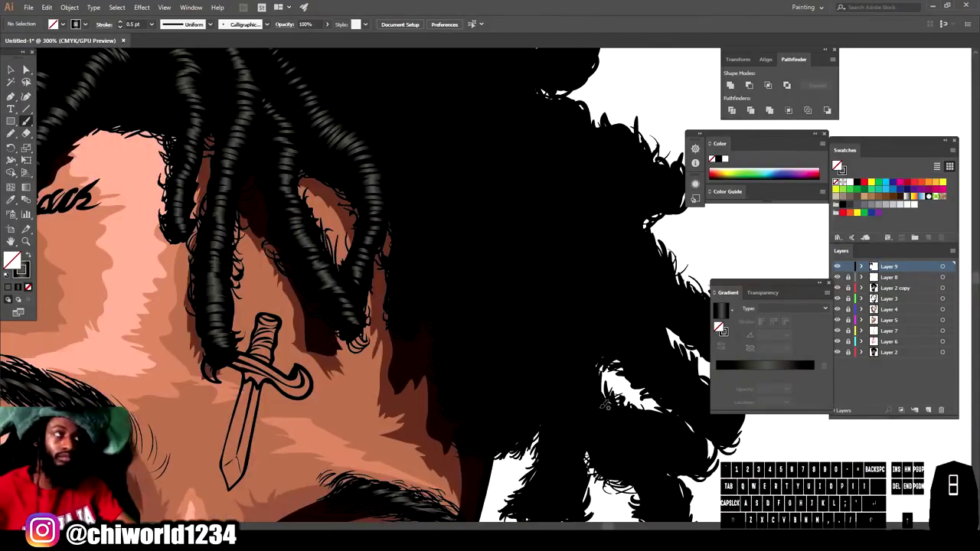
pyautogui.moveTo(406, 314)
pyautogui.mouseDown()
pyautogui.moveTo(421, 187)
pyautogui.moveTo(410, 149)
pyautogui.mouseUp()
pyautogui.scroll(-3, 585, 420)
pyautogui.scroll(4, 574, 440)
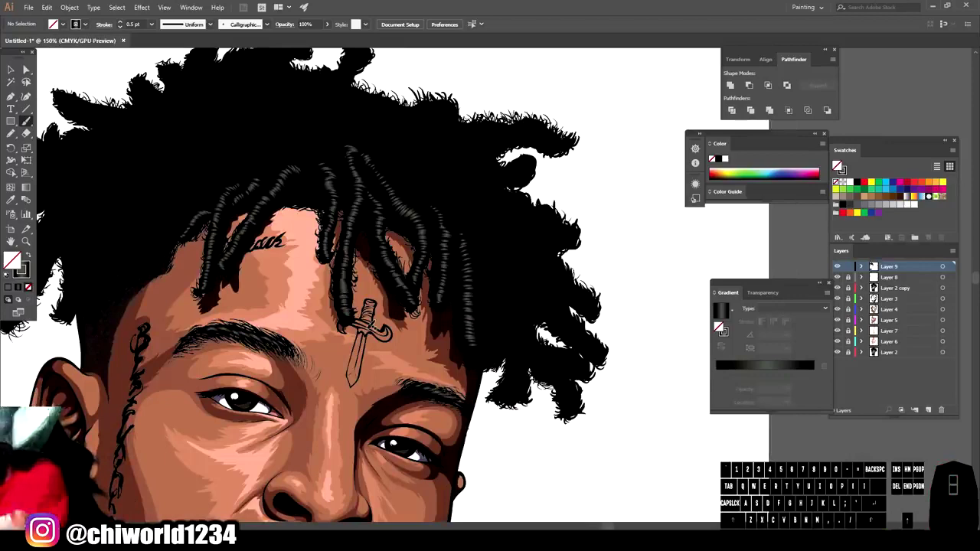
pyautogui.moveTo(506, 203); pyautogui.dragTo(427, 121)
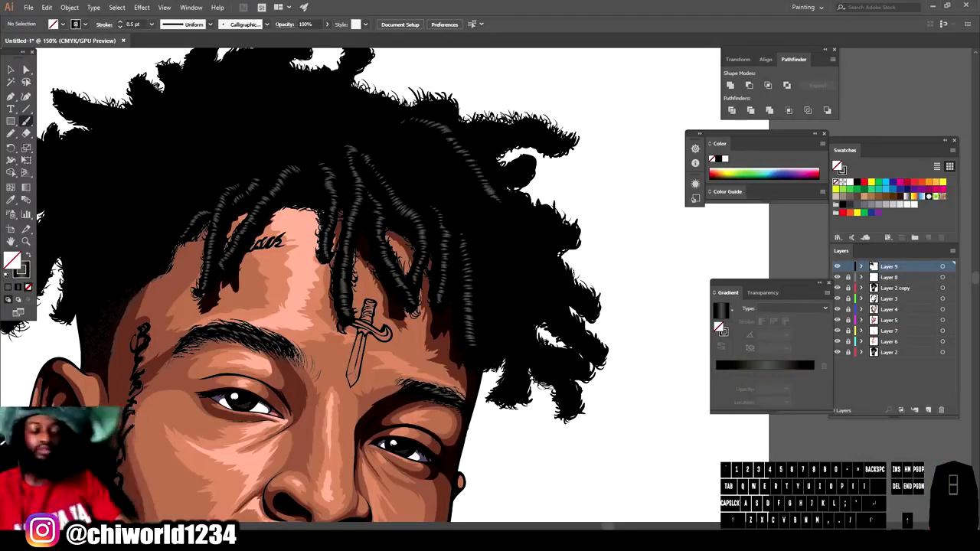
# Step: Paint banded highlights along the long diagonal lock and the curving lock between the right temple locks and the crown
pyautogui.scroll(-2, 418, 295)
pyautogui.scroll(3, 418, 295)
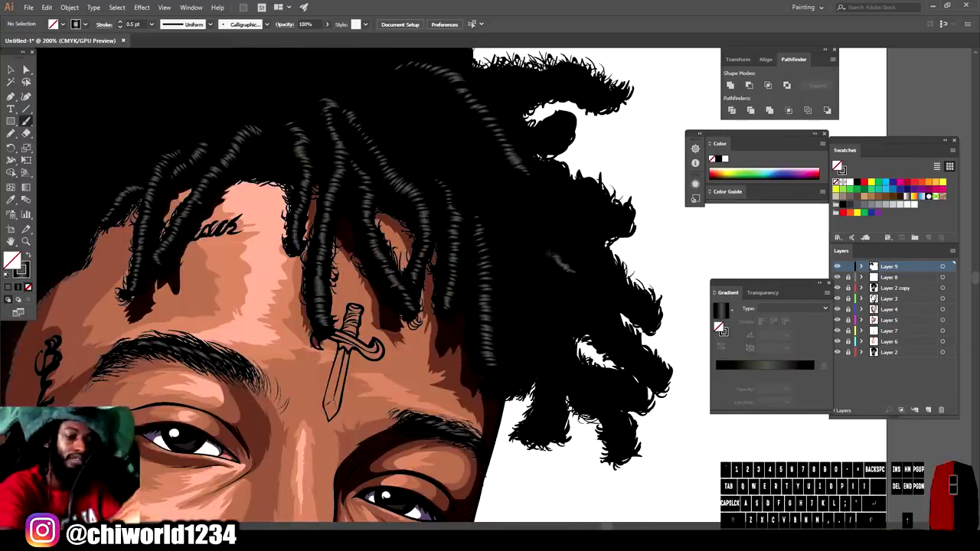
pyautogui.moveTo(487, 205)
pyautogui.mouseDown()
pyautogui.moveTo(476, 183)
pyautogui.moveTo(461, 184)
pyautogui.mouseUp()
pyautogui.moveTo(447, 172)
pyautogui.mouseDown()
pyautogui.moveTo(460, 176)
pyautogui.moveTo(457, 166)
pyautogui.mouseUp()
pyautogui.moveTo(447, 153)
pyautogui.mouseDown()
pyautogui.moveTo(458, 157)
pyautogui.moveTo(456, 144)
pyautogui.mouseUp()
pyautogui.moveTo(440, 129); pyautogui.dragTo(453, 131)
pyautogui.moveTo(409, 104); pyautogui.dragTo(421, 96)
pyautogui.moveTo(397, 93); pyautogui.dragTo(407, 84)
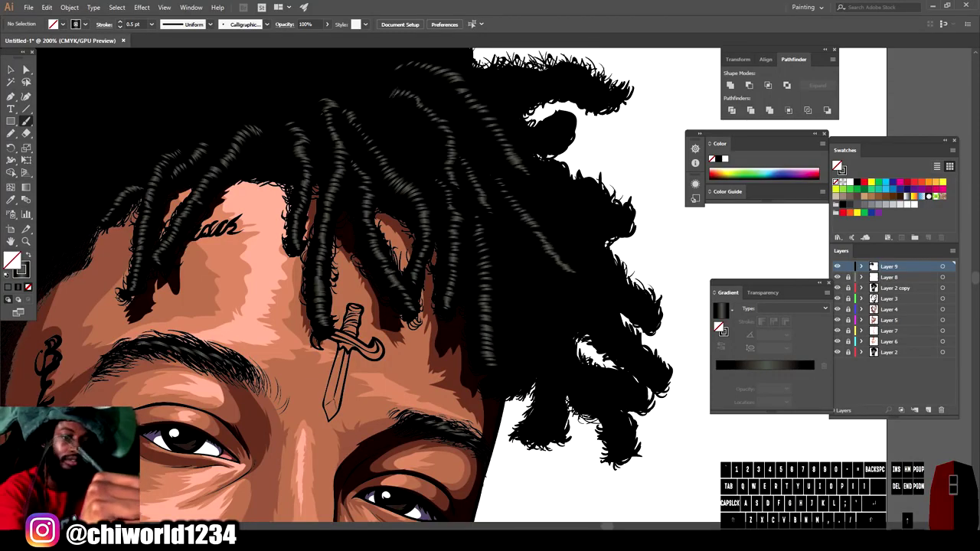
# Step: Paint banded highlights on the locks falling from the crown, including the upright tuft at the top of the hair
pyautogui.hotkey('ctrl', '-')
pyautogui.hotkey('ctrl', '-')
pyautogui.hotkey('ctrl', '-')
pyautogui.hscroll(-1, 569, 496)
pyautogui.hotkey('ctrl', '-')
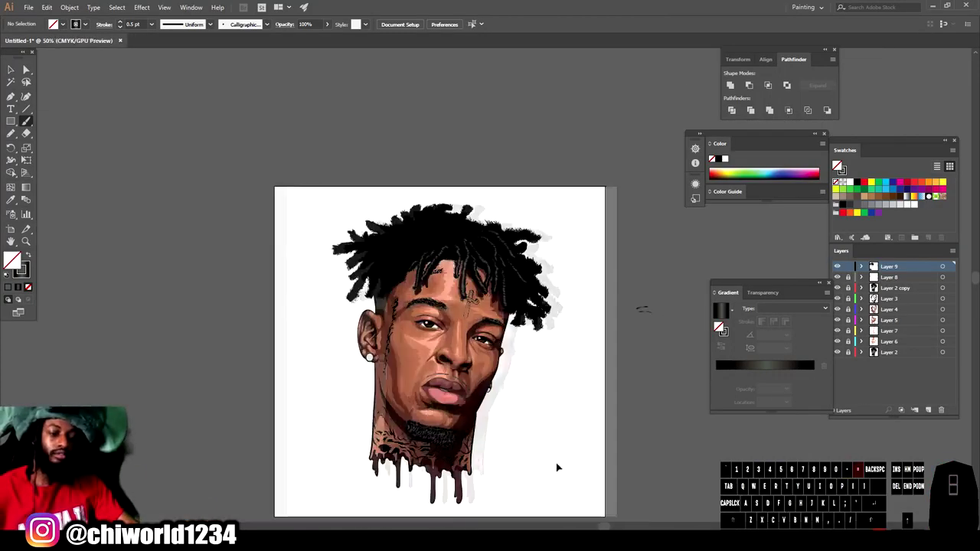
pyautogui.hotkey('ctrl', '=')
pyautogui.hotkey('ctrl', '=')
pyautogui.hotkey('ctrl', '=')
pyautogui.hscroll(-3, 558, 464)
pyautogui.scroll(2, 560, 462)
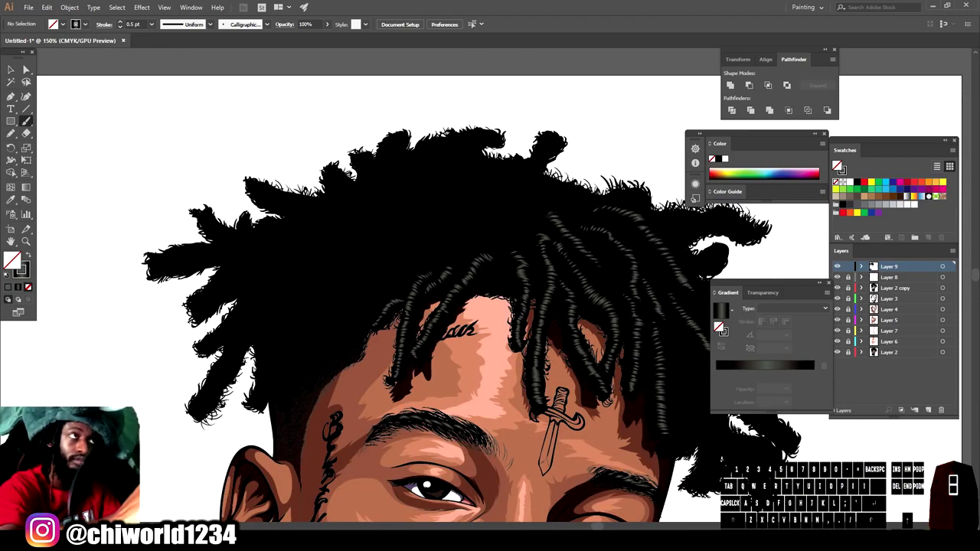
pyautogui.moveTo(498, 182); pyautogui.dragTo(469, 163)
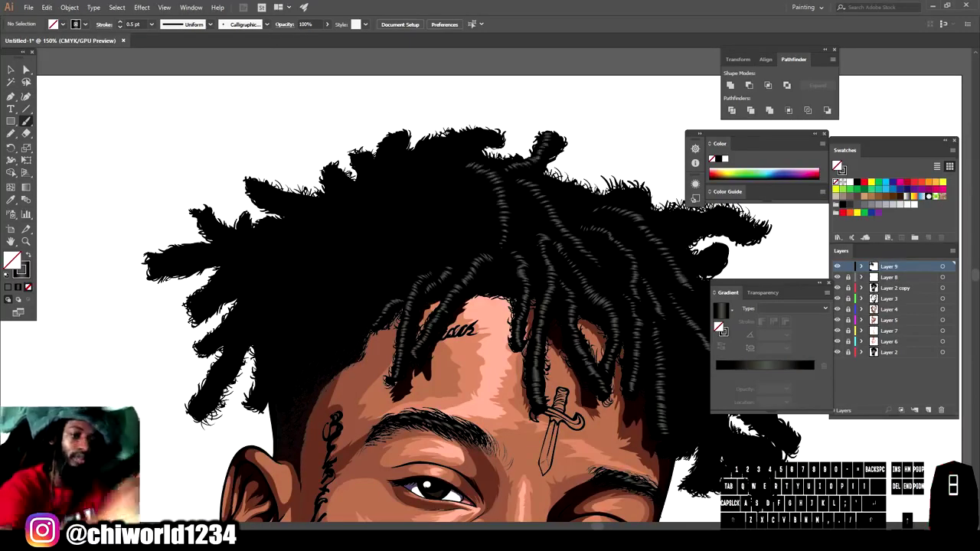
# Step: Paint banded highlights on the locks above the left ear and temple, continuing up towards the crown
pyautogui.hotkey('ctrl', '-')
pyautogui.hotkey('ctrl', '-')
pyautogui.hotkey('ctrl', '-')
pyautogui.hotkey('ctrl', '=')
pyautogui.hotkey('ctrl', '=')
pyautogui.hotkey('ctrl', '=')
pyautogui.hscroll(-4, 577, 400)
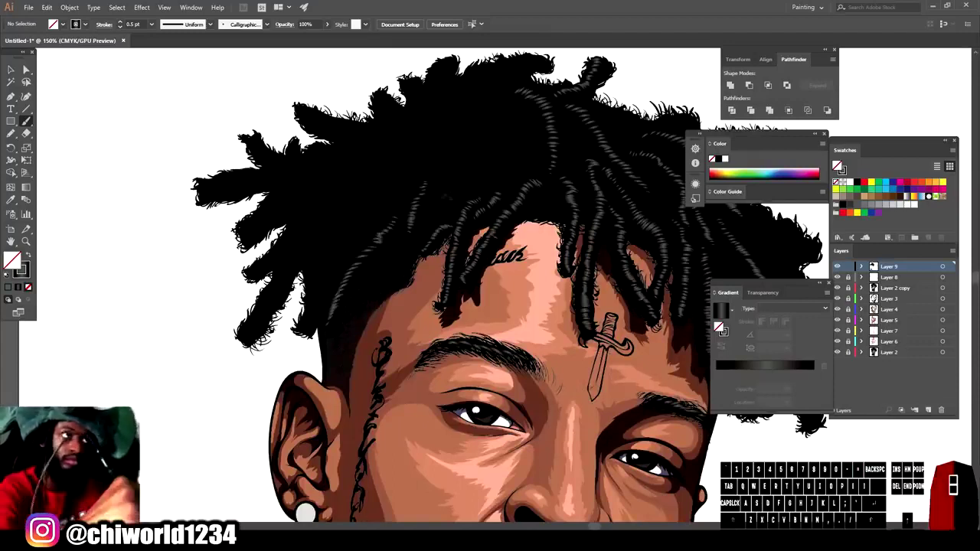
pyautogui.moveTo(441, 170); pyautogui.dragTo(464, 151)
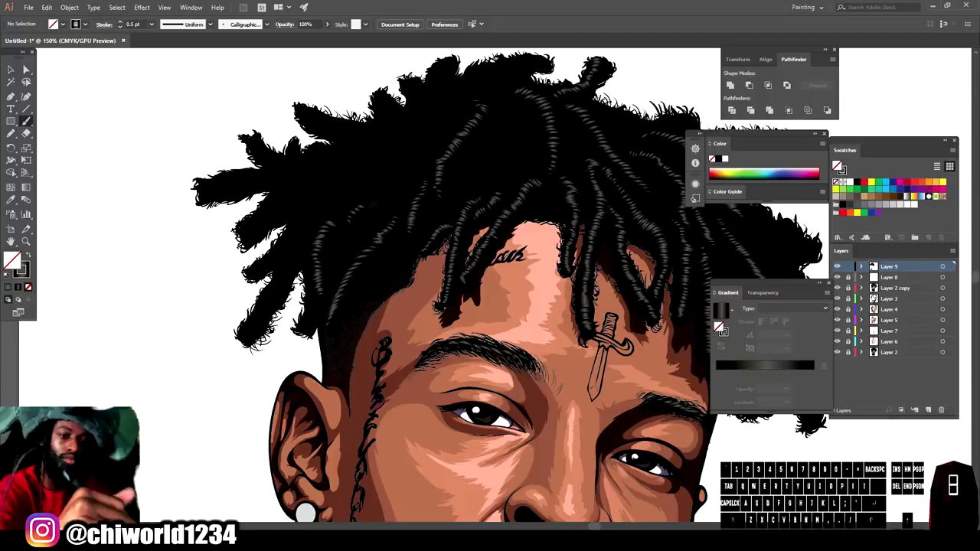
pyautogui.moveTo(358, 184); pyautogui.dragTo(376, 170)
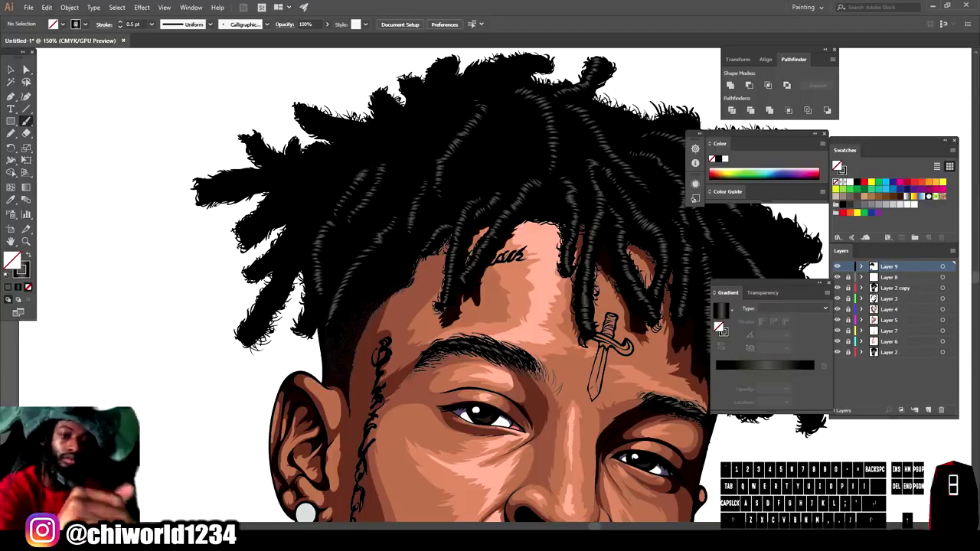
pyautogui.hotkey('ctrl', '=')
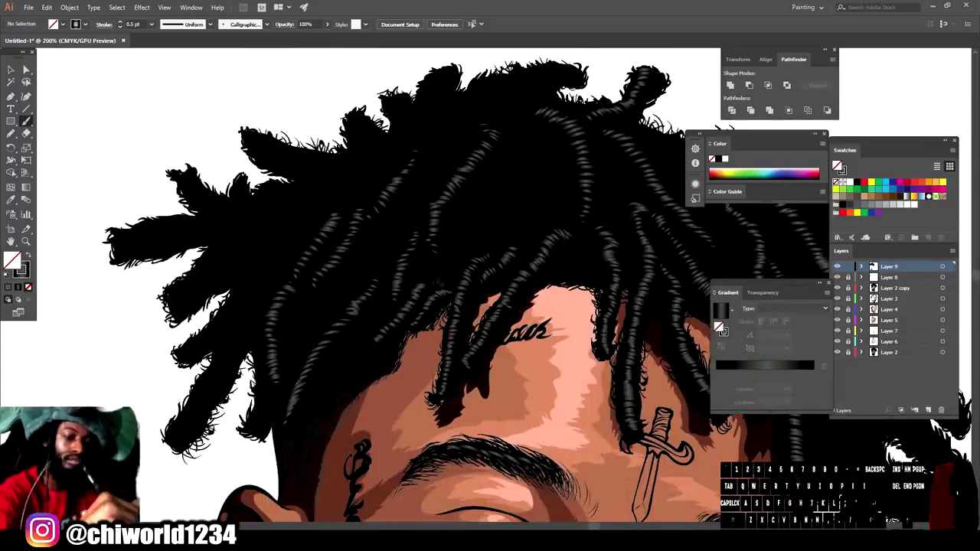
pyautogui.moveTo(426, 279)
pyautogui.mouseDown()
pyautogui.moveTo(511, 183)
pyautogui.moveTo(559, 154)
pyautogui.moveTo(566, 161)
pyautogui.mouseUp()
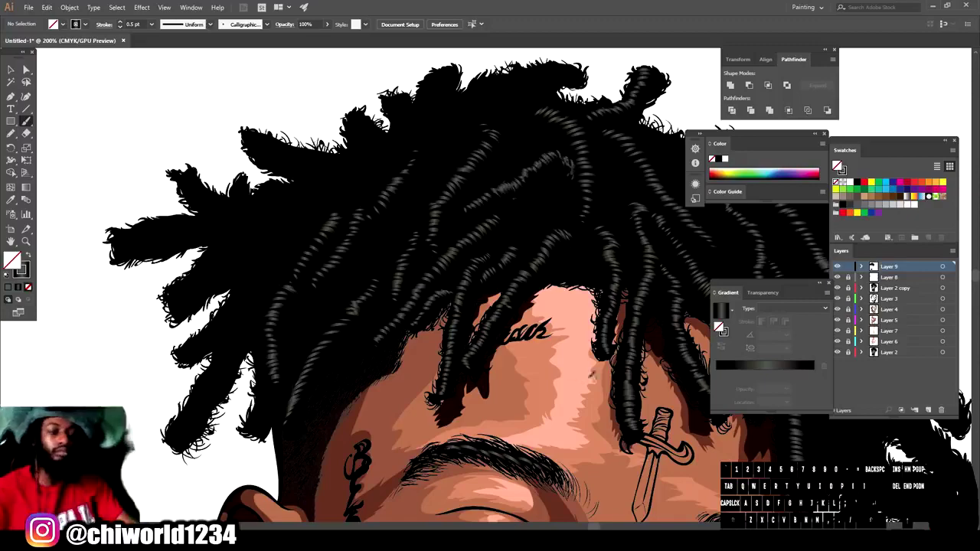
# Step: Paint banded highlights along the remaining locks on the right side of the hair and check them against the whole portrait
pyautogui.hotkey('ctrl', '-')
pyautogui.hotkey('ctrl', '-')
pyautogui.hotkey('ctrl', '-')
pyautogui.hotkey('ctrl', '-')
pyautogui.scroll(-1, 597, 378)
pyautogui.hscroll(3, 597, 379)
pyautogui.hotkey('ctrl', '=')
pyautogui.hotkey('ctrl', '=')
pyautogui.hotkey('ctrl', '=')
pyautogui.hotkey('ctrl', '=')
pyautogui.scroll(-1, 471, 336)
pyautogui.moveTo(446, 355)
pyautogui.mouseDown()
pyautogui.moveTo(460, 353)
pyautogui.moveTo(462, 284)
pyautogui.moveTo(450, 259)
pyautogui.mouseUp()
pyautogui.moveTo(493, 400)
pyautogui.mouseDown()
pyautogui.moveTo(489, 376)
pyautogui.moveTo(510, 322)
pyautogui.moveTo(439, 188)
pyautogui.mouseUp()
pyautogui.hotkey('ctrl', '0')
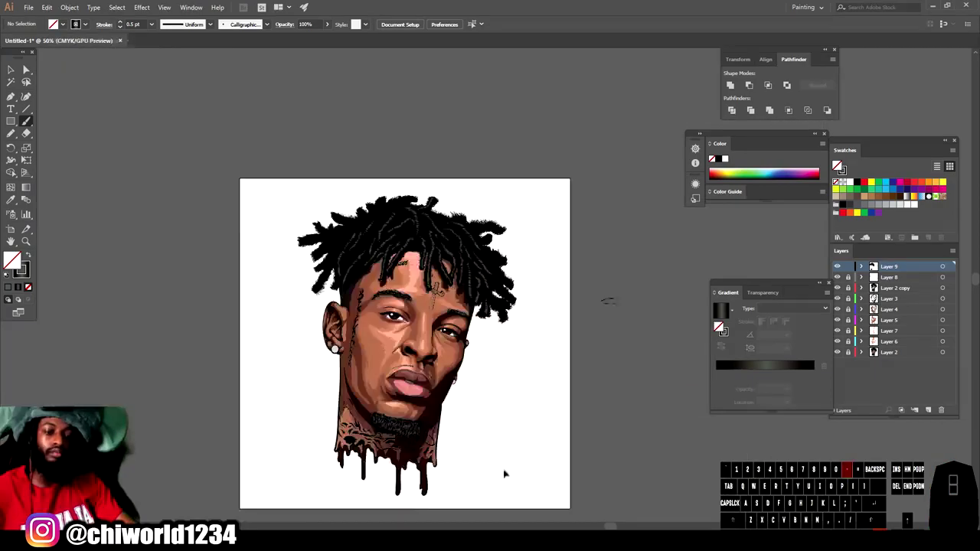
pyautogui.hotkey('ctrl', '=')
pyautogui.hotkey('ctrl', '=')
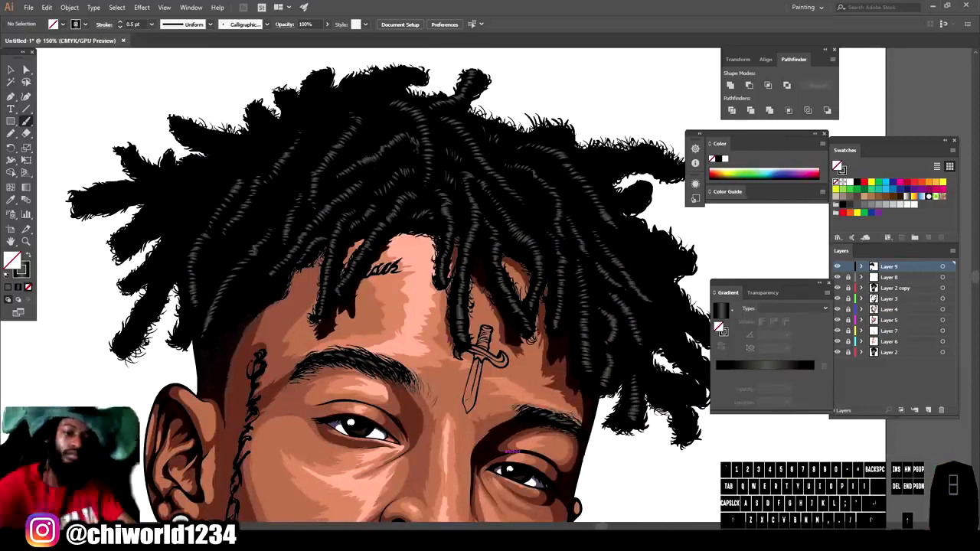
# Step: Paint banded highlights along the two locks that stick out on the right side of the crown
pyautogui.hotkey('ctrl', '0')
pyautogui.hotkey('ctrl', '=')
pyautogui.hotkey('ctrl', '=')
pyautogui.hotkey('ctrl', '=')
pyautogui.moveTo(450, 353); pyautogui.dragTo(410, 360)
pyautogui.moveTo(497, 346)
pyautogui.mouseDown()
pyautogui.moveTo(443, 317)
pyautogui.moveTo(394, 262)
pyautogui.moveTo(405, 231)
pyautogui.mouseUp()
pyautogui.moveTo(449, 193)
pyautogui.mouseDown()
pyautogui.moveTo(412, 184)
pyautogui.moveTo(383, 153)
pyautogui.mouseUp()
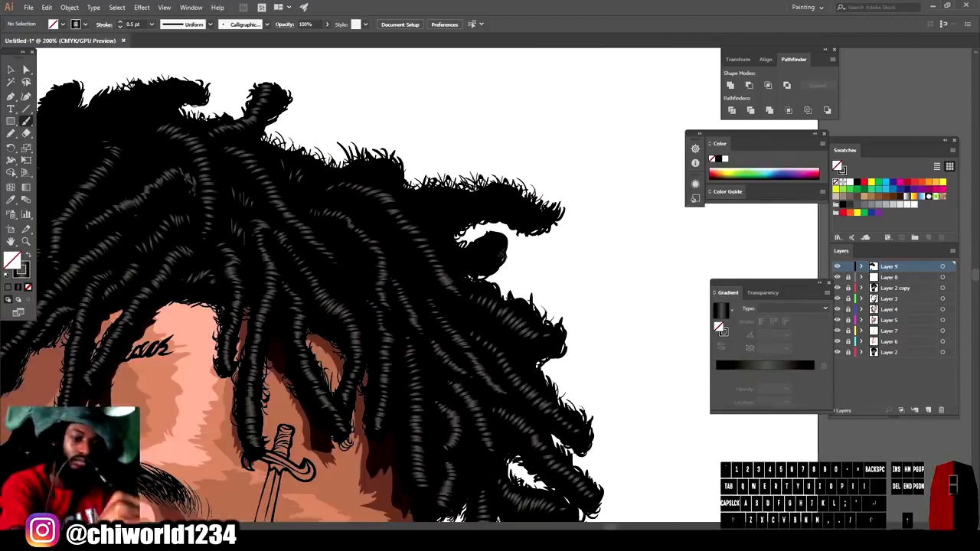
pyautogui.moveTo(469, 252); pyautogui.dragTo(470, 269)
pyautogui.hotkey('ctrl', 'z')
pyautogui.hotkey('ctrl', 'z')
pyautogui.hotkey('ctrl', 'z')
pyautogui.hotkey('ctrl', 'z')
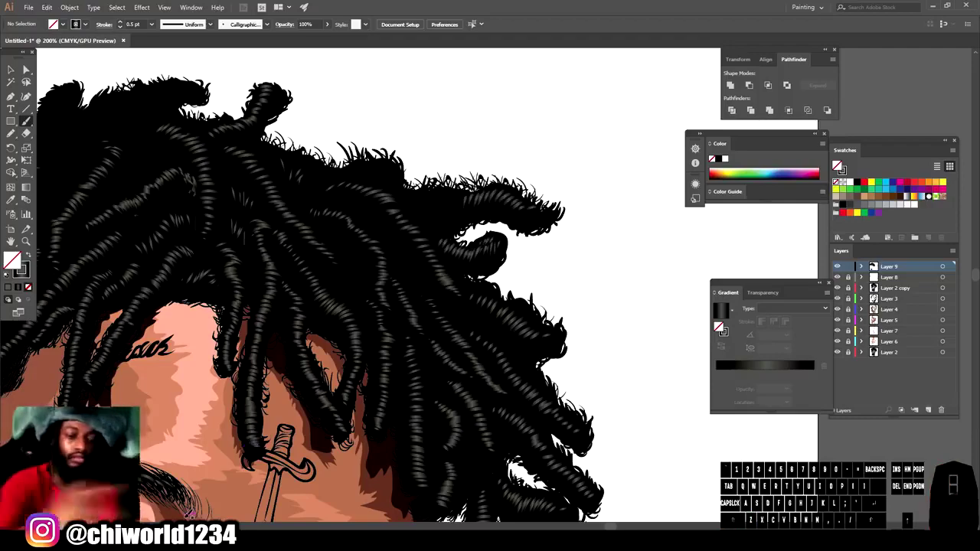
pyautogui.scroll(-3, 428, 201)
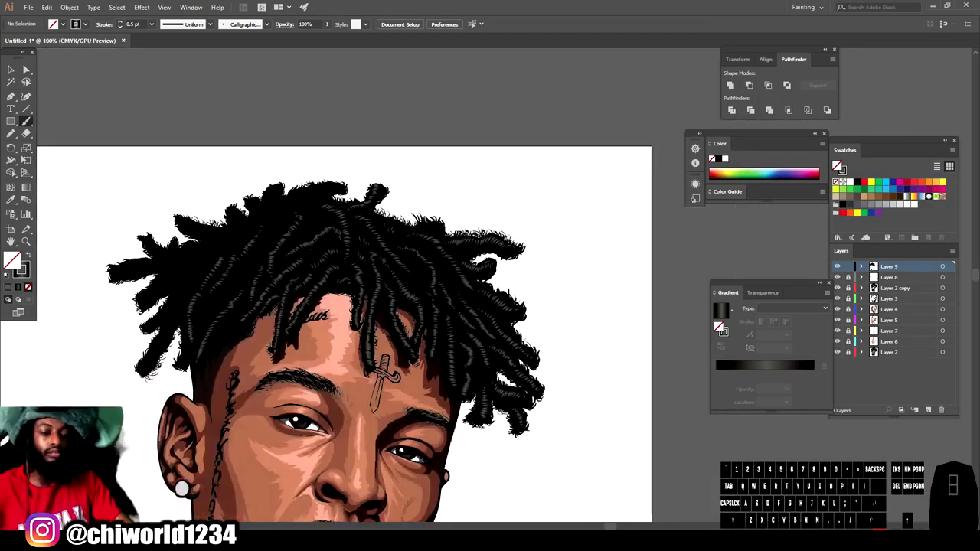
# Step: Paint banded highlights on the short upright lock and the curved lock beside it at the top of the hair
pyautogui.scroll(3, 536, 177)
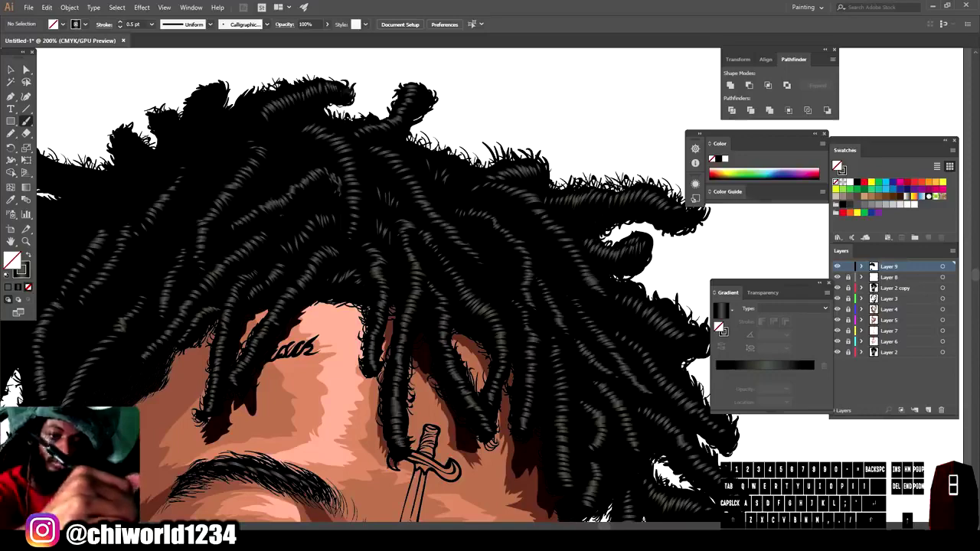
pyautogui.moveTo(191, 143); pyautogui.dragTo(201, 144)
pyautogui.moveTo(192, 136); pyautogui.dragTo(202, 137)
pyautogui.moveTo(193, 129); pyautogui.dragTo(204, 130)
pyautogui.moveTo(194, 122); pyautogui.dragTo(208, 115)
pyautogui.moveTo(199, 106); pyautogui.dragTo(211, 107)
pyautogui.moveTo(201, 99); pyautogui.dragTo(213, 101)
pyautogui.moveTo(204, 93); pyautogui.dragTo(215, 95)
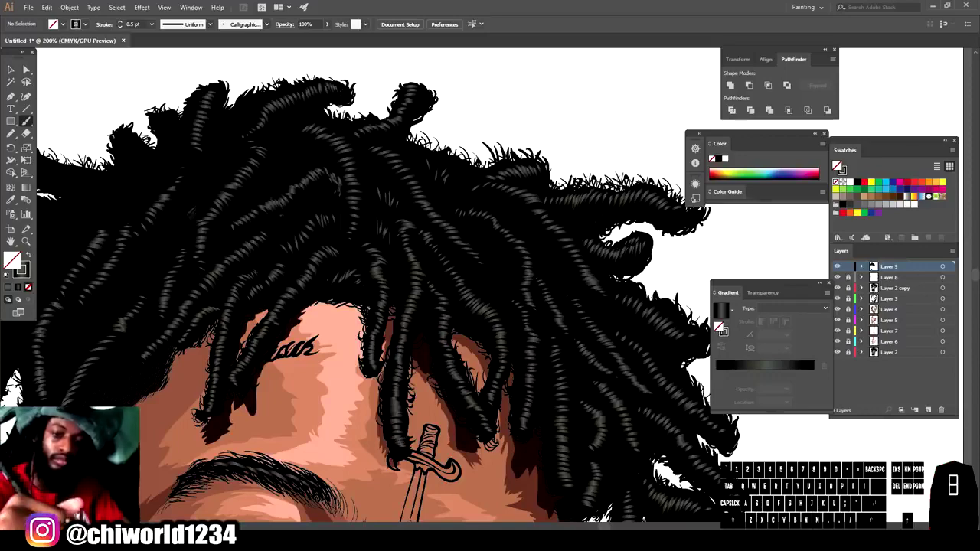
# Step: Paint banded highlights in the gap between the front locks just below the crown and check them against the whole portrait
pyautogui.moveTo(285, 169); pyautogui.dragTo(296, 163)
pyautogui.moveTo(287, 161); pyautogui.dragTo(298, 156)
pyautogui.moveTo(282, 150); pyautogui.dragTo(293, 139)
pyautogui.hotkey('ctrl', '-')
pyautogui.hotkey('ctrl', '-')
pyautogui.hotkey('ctrl', '-')
pyautogui.hotkey('ctrl', '-')
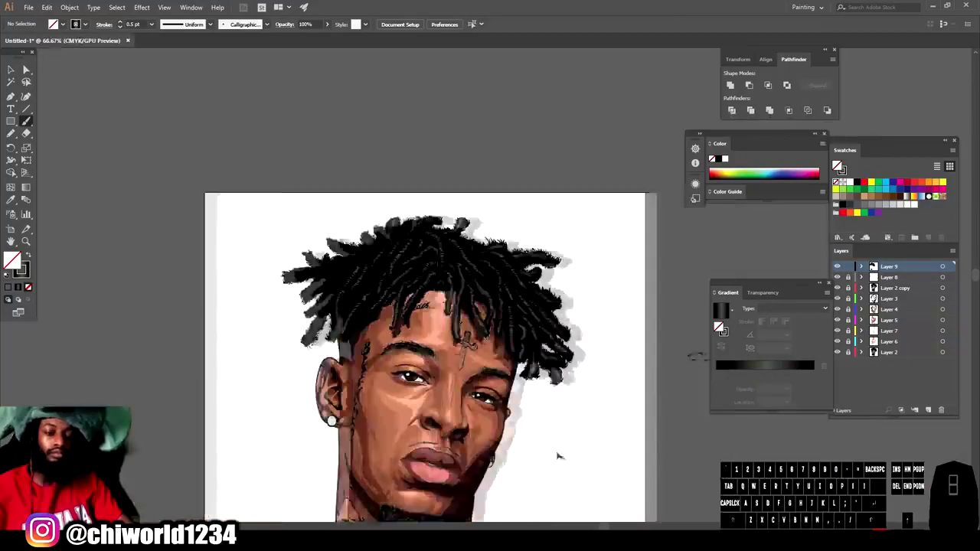
pyautogui.hotkey('ctrl', '=')
pyautogui.hotkey('ctrl', '=')
pyautogui.hotkey('ctrl', '=')
pyautogui.hotkey('ctrl', '=')
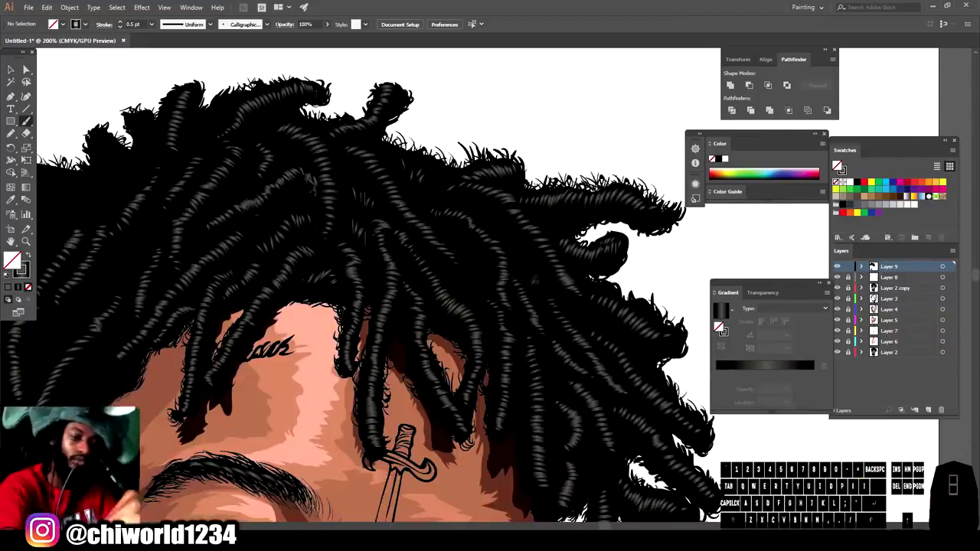
pyautogui.hotkey('ctrl', '-')
pyautogui.hotkey('ctrl', '-')
pyautogui.hotkey('ctrl', '-')
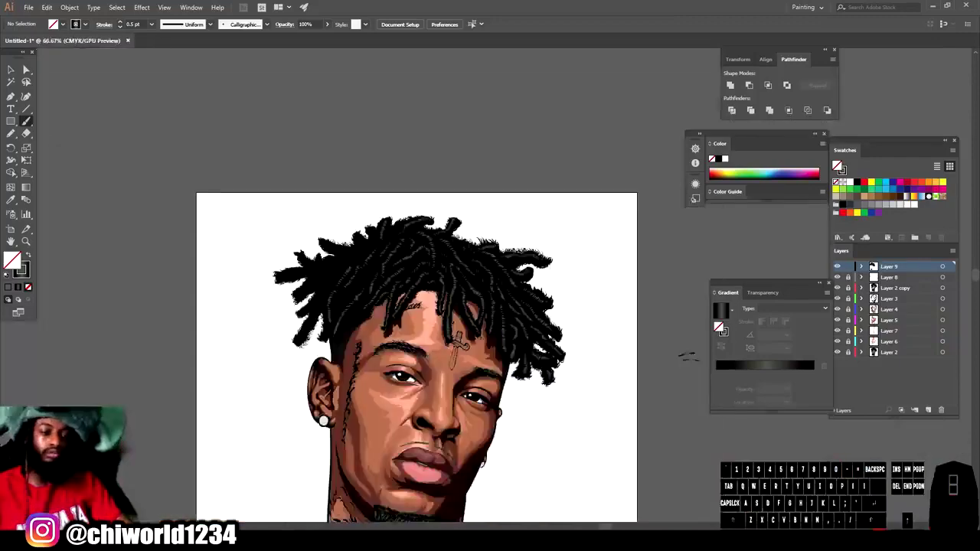
# Step: Paint banded highlights on the two lowest outer locks above the left ear
pyautogui.hotkey('ctrl', '=')
pyautogui.hotkey('ctrl', '=')
pyautogui.hotkey('ctrl', '=')
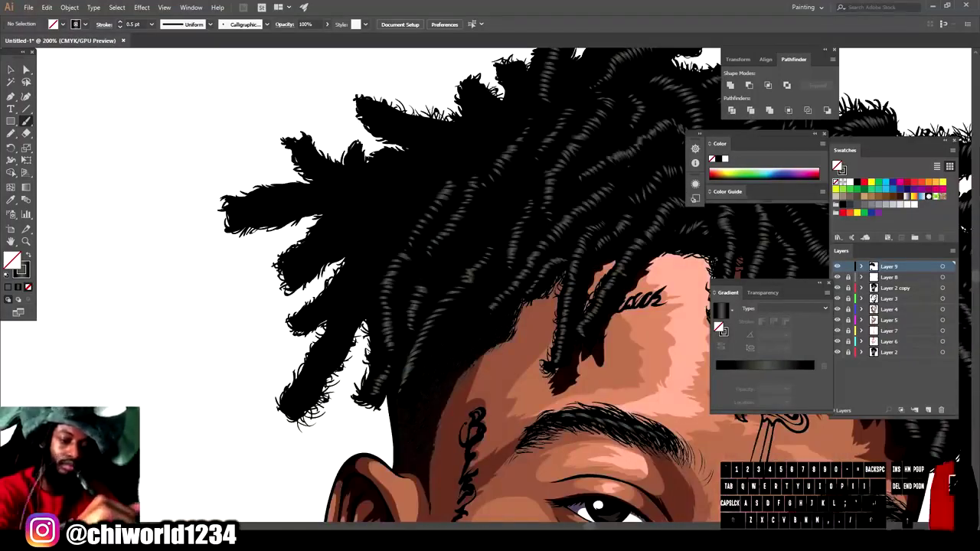
pyautogui.moveTo(302, 393); pyautogui.dragTo(358, 300)
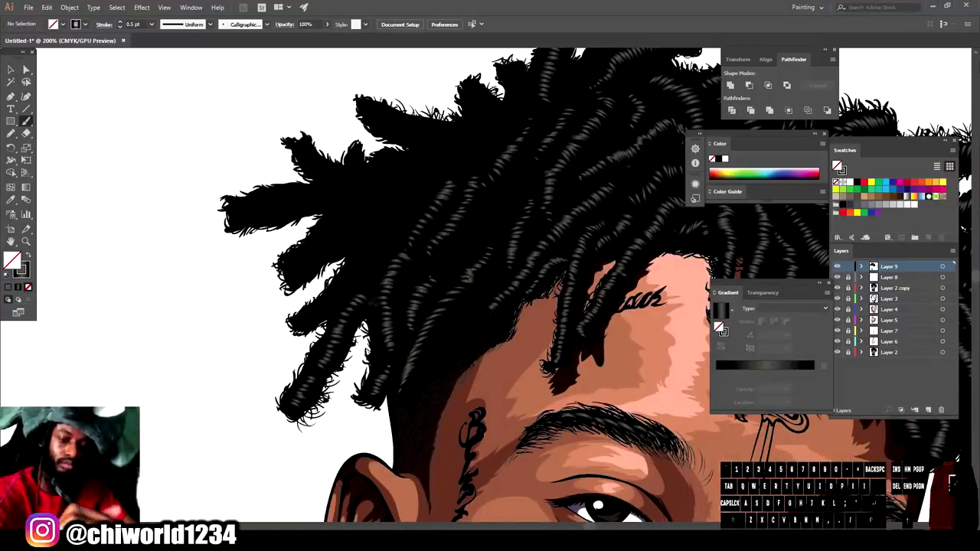
pyautogui.moveTo(337, 292); pyautogui.dragTo(347, 302)
pyautogui.moveTo(337, 288); pyautogui.dragTo(348, 298)
# Step: Paint banded highlights along the middle outer lock on the left side of the hair
pyautogui.moveTo(293, 259); pyautogui.dragTo(298, 269)
pyautogui.moveTo(304, 252)
pyautogui.mouseDown()
pyautogui.moveTo(313, 262)
pyautogui.moveTo(326, 252)
pyautogui.mouseUp()
pyautogui.moveTo(324, 236); pyautogui.dragTo(345, 242)
pyautogui.moveTo(347, 223); pyautogui.dragTo(358, 233)
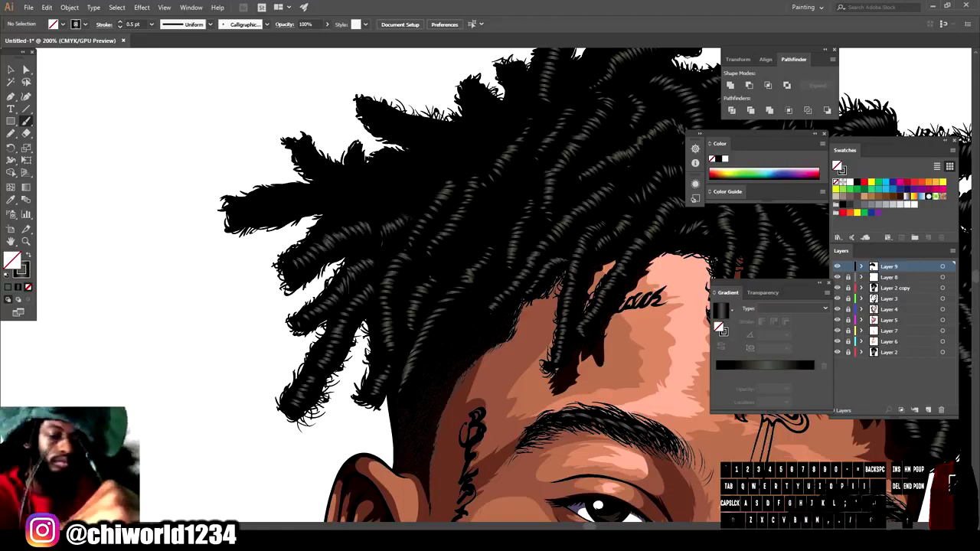
# Step: Paint banded highlights along the longest outer lock on the left side, continuing inwards and up towards the crown
pyautogui.moveTo(244, 203); pyautogui.dragTo(248, 216)
pyautogui.moveTo(265, 197)
pyautogui.mouseDown()
pyautogui.moveTo(269, 210)
pyautogui.moveTo(284, 207)
pyautogui.mouseUp()
pyautogui.moveTo(295, 190)
pyautogui.mouseDown()
pyautogui.moveTo(299, 207)
pyautogui.moveTo(316, 202)
pyautogui.mouseUp()
pyautogui.moveTo(332, 192); pyautogui.dragTo(350, 204)
pyautogui.moveTo(368, 193)
pyautogui.mouseDown()
pyautogui.moveTo(369, 202)
pyautogui.moveTo(386, 202)
pyautogui.mouseUp()
pyautogui.moveTo(394, 182)
pyautogui.mouseDown()
pyautogui.moveTo(399, 193)
pyautogui.moveTo(419, 188)
pyautogui.mouseUp()
pyautogui.moveTo(423, 164)
pyautogui.mouseDown()
pyautogui.moveTo(432, 181)
pyautogui.moveTo(447, 164)
pyautogui.mouseUp()
pyautogui.moveTo(452, 142)
pyautogui.mouseDown()
pyautogui.moveTo(467, 153)
pyautogui.moveTo(487, 149)
pyautogui.mouseUp()
pyautogui.moveTo(494, 130); pyautogui.dragTo(502, 147)
# Step: Paint banded highlights on the remaining upper-left locks and tufts, finishing at the short tuft near the crown
pyautogui.moveTo(435, 126); pyautogui.dragTo(441, 135)
pyautogui.moveTo(415, 125)
pyautogui.mouseDown()
pyautogui.moveTo(421, 135)
pyautogui.moveTo(404, 132)
pyautogui.mouseUp()
pyautogui.moveTo(382, 118)
pyautogui.mouseDown()
pyautogui.moveTo(388, 130)
pyautogui.moveTo(378, 122)
pyautogui.mouseUp()
pyautogui.moveTo(345, 169)
pyautogui.mouseDown()
pyautogui.moveTo(351, 181)
pyautogui.moveTo(329, 181)
pyautogui.mouseUp()
pyautogui.moveTo(305, 153); pyautogui.dragTo(312, 165)
pyautogui.moveTo(488, 111); pyautogui.dragTo(500, 119)
pyautogui.moveTo(476, 102)
pyautogui.mouseDown()
pyautogui.moveTo(490, 115)
pyautogui.moveTo(478, 105)
pyautogui.mouseUp()
pyautogui.moveTo(406, 159)
pyautogui.mouseDown()
pyautogui.moveTo(414, 169)
pyautogui.moveTo(389, 167)
pyautogui.mouseUp()
pyautogui.moveTo(356, 162); pyautogui.dragTo(365, 172)
pyautogui.moveTo(514, 90); pyautogui.dragTo(532, 107)
pyautogui.moveTo(507, 71); pyautogui.dragTo(521, 93)
pyautogui.scroll(-3, 529, 416)
pyautogui.scroll(2, 545, 389)
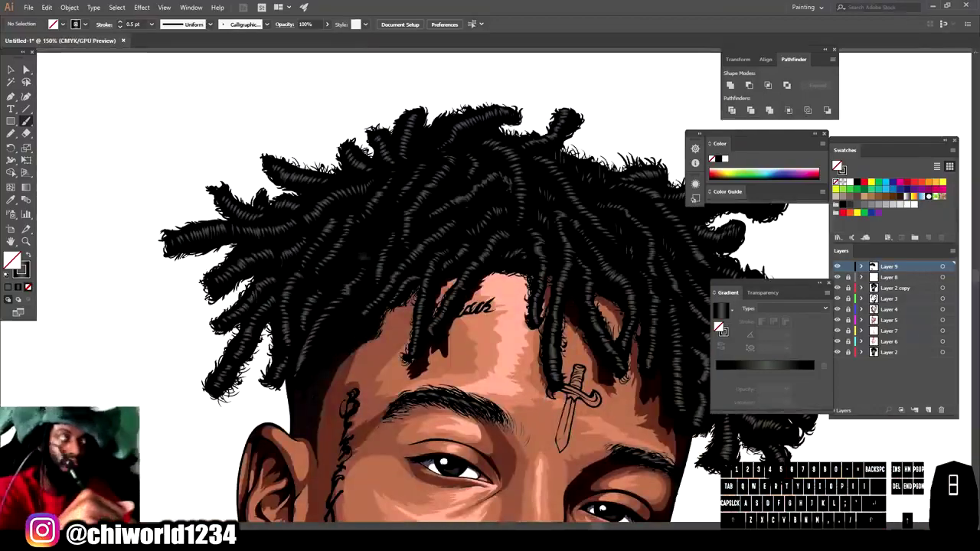
# Step: Set the stroke to 0.25 pt and paint fine curled hairs in the dark gaps between the locks right of the crown
pyautogui.click(152, 24)
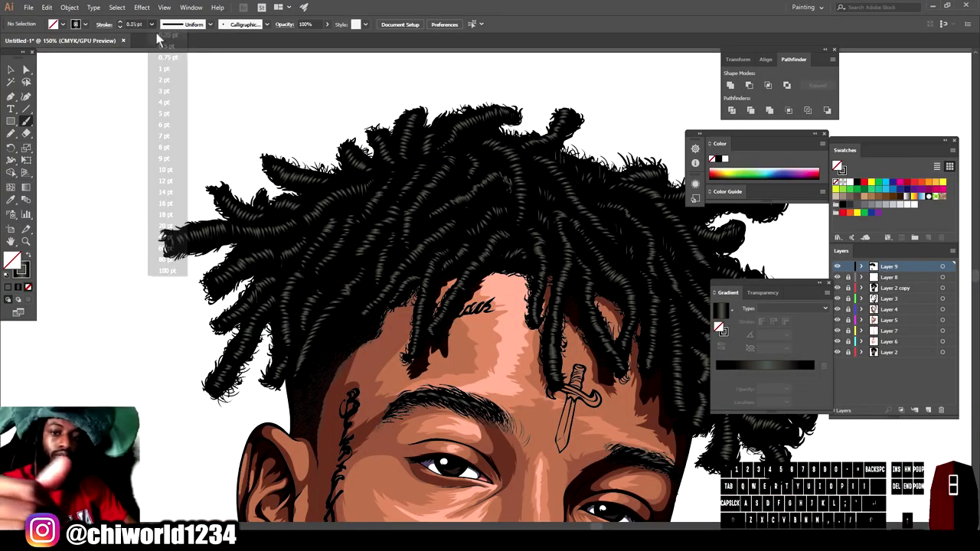
pyautogui.click(162, 36)
pyautogui.hotkey('ctrl', '1')
pyautogui.hotkey('ctrl', '=')
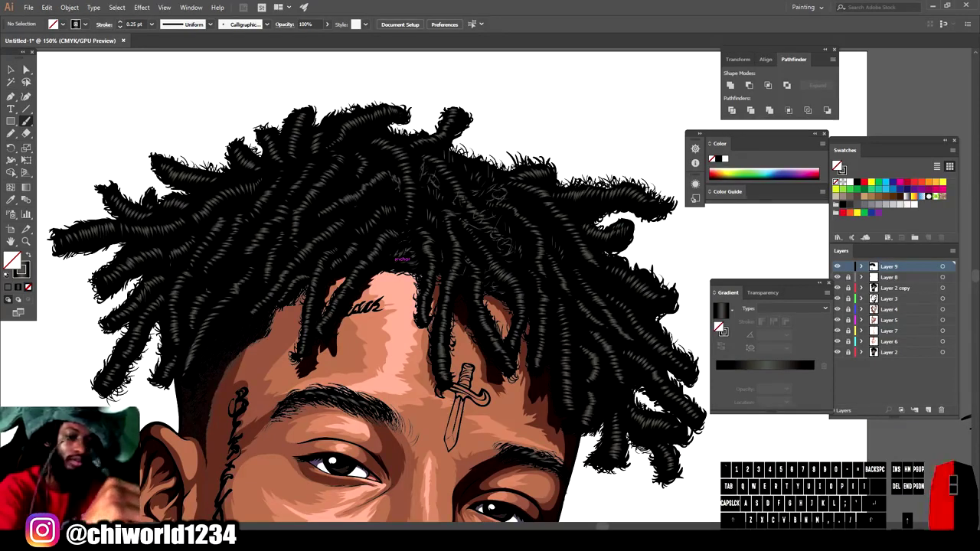
pyautogui.moveTo(452, 158); pyautogui.dragTo(461, 176)
pyautogui.moveTo(477, 159)
pyautogui.mouseDown()
pyautogui.moveTo(485, 170)
pyautogui.moveTo(467, 173)
pyautogui.mouseUp()
pyautogui.hotkey('ctrl', '-')
pyautogui.hotkey('ctrl', '-')
pyautogui.hotkey('ctrl', '=')
pyautogui.hotkey('ctrl', '=')
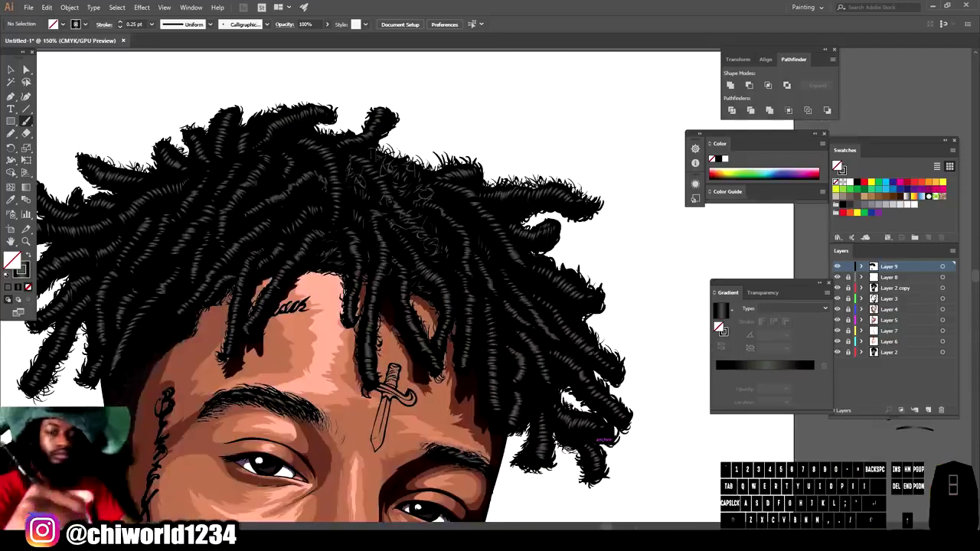
# Step: Paint more fine stray hairs between the locks around the crown and on the right side of the hair
pyautogui.moveTo(295, 143); pyautogui.dragTo(300, 155)
pyautogui.moveTo(269, 144); pyautogui.dragTo(273, 157)
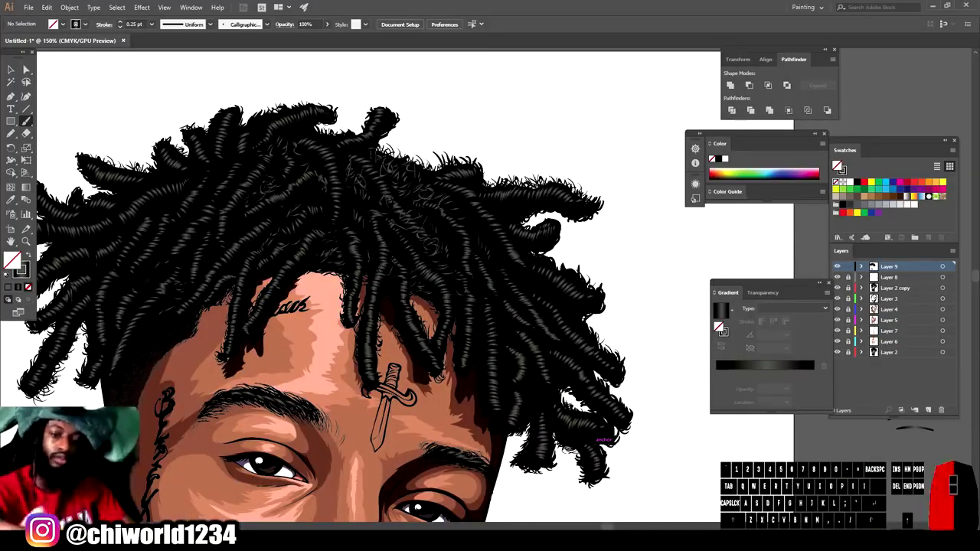
pyautogui.moveTo(475, 224); pyautogui.dragTo(482, 235)
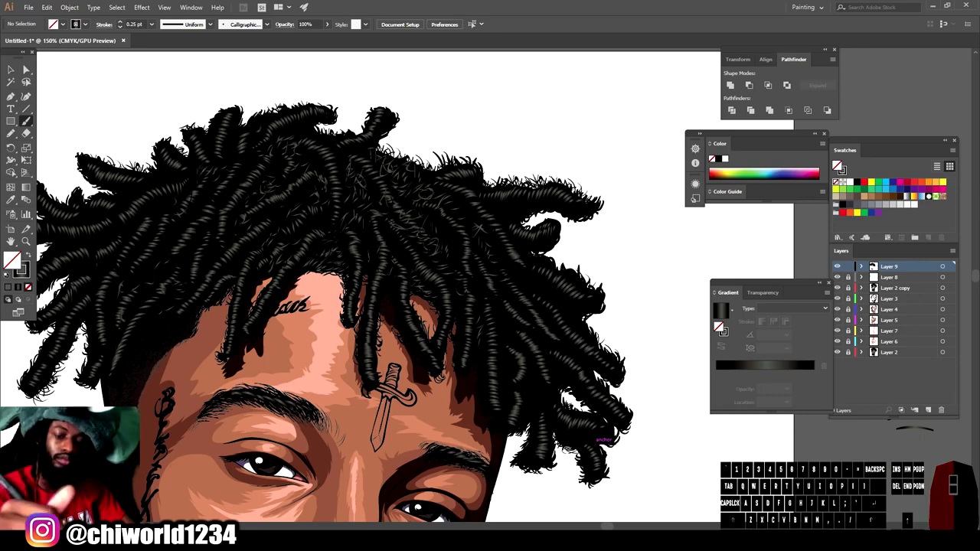
# Step: Add a new layer between Layer 2 copy and Layer 3 and set the brush to a 1 pt purple stroke
pyautogui.hotkey('ctrl', '0')
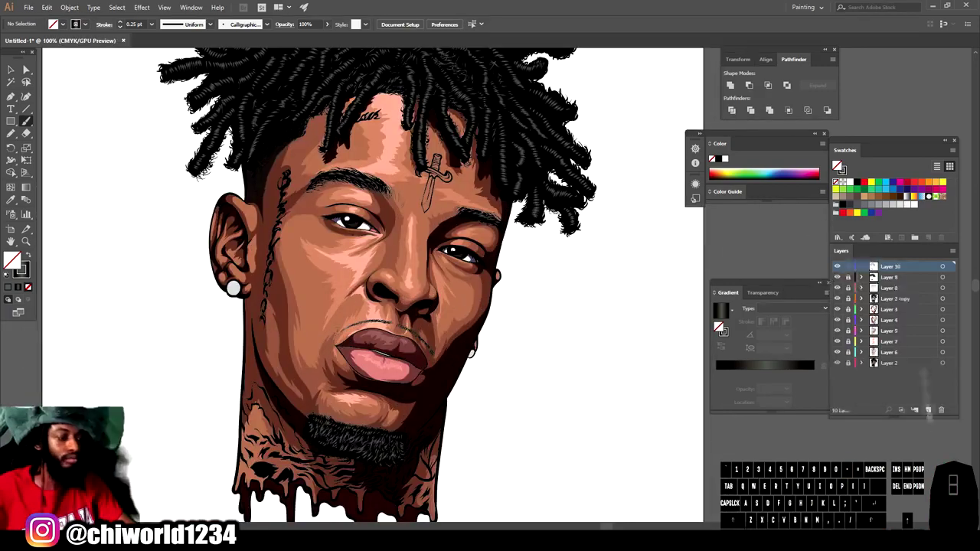
pyautogui.click(928, 410)
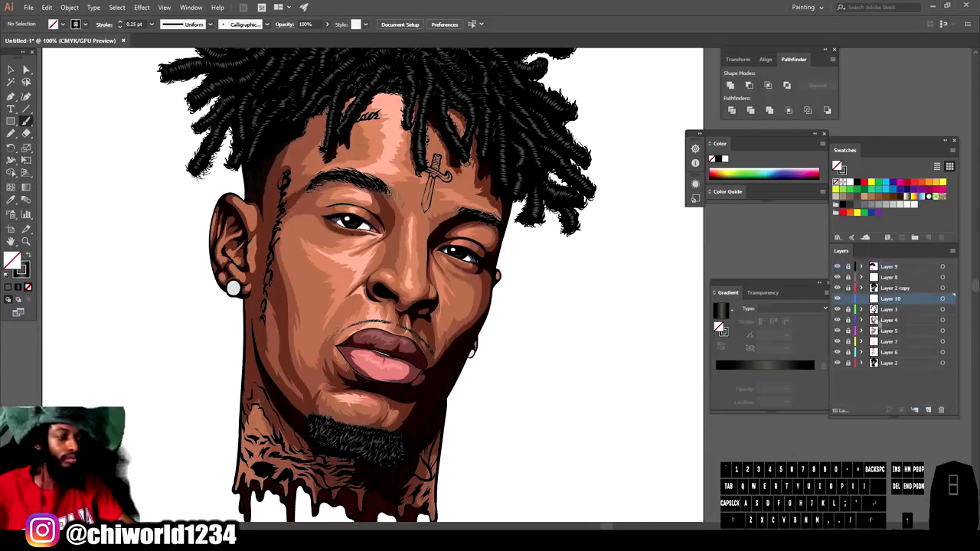
pyautogui.click(7, 276)
pyautogui.doubleClick(22, 270)
pyautogui.moveTo(772, 458); pyautogui.dragTo(772, 423)
pyautogui.moveTo(691, 426)
pyautogui.mouseDown()
pyautogui.moveTo(695, 418)
pyautogui.moveTo(692, 433)
pyautogui.mouseUp()
pyautogui.press('Return')
pyautogui.scroll(-2, 593, 423)
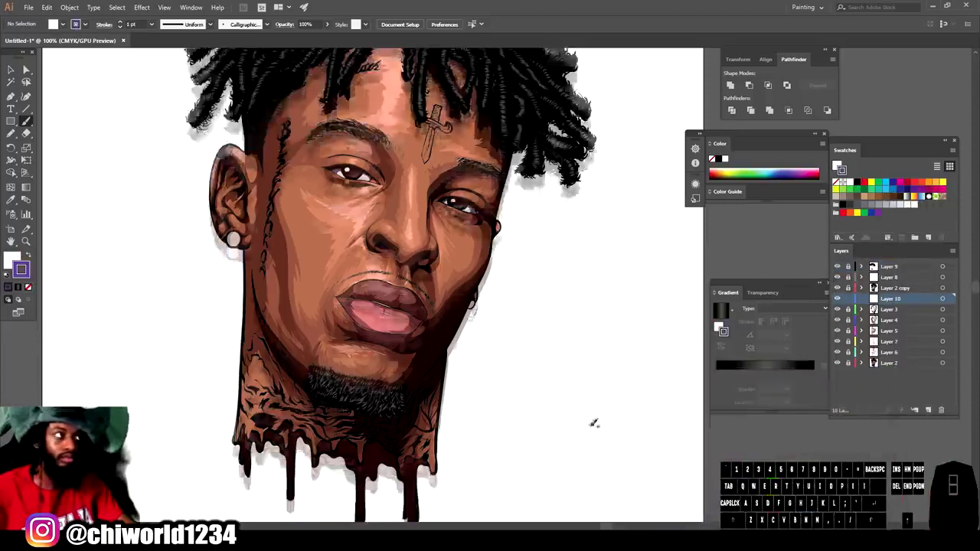
# Step: Paint a purple rim light along the right edge of the jaw
pyautogui.hotkey('ctrl', '=')
pyautogui.hotkey('ctrl', '=')
pyautogui.hotkey('ctrl', '=')
pyautogui.moveTo(277, 487)
pyautogui.mouseDown()
pyautogui.moveTo(331, 443)
pyautogui.moveTo(434, 303)
pyautogui.moveTo(524, 112)
pyautogui.mouseUp()
pyautogui.hotkey('ctrl', '-')
pyautogui.hotkey('ctrl', '-')
pyautogui.hotkey('ctrl', '-')
pyautogui.scroll(3, 582, 219)
pyautogui.hotkey('ctrl', '=')
pyautogui.hotkey('ctrl', '=')
pyautogui.hotkey('ctrl', '=')
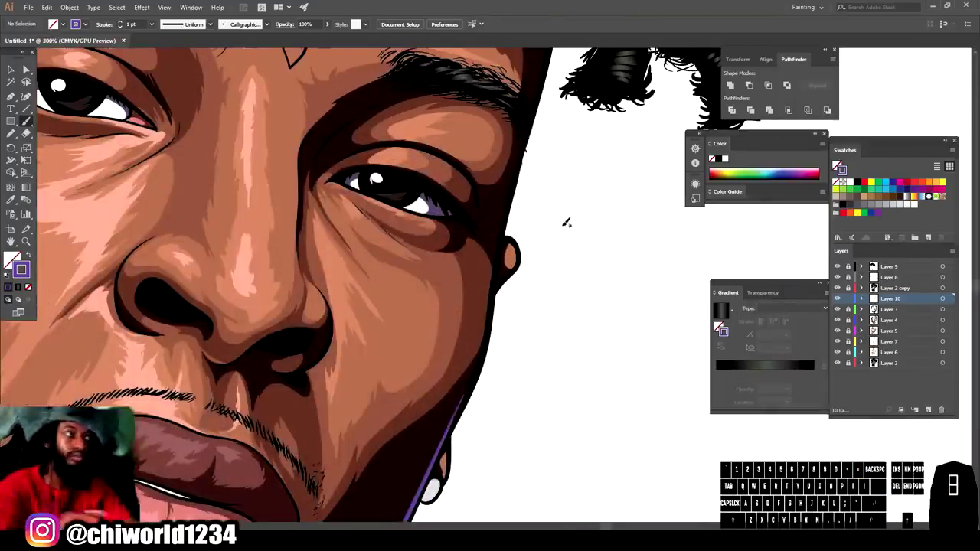
# Step: Extend the purple rim light up the right edge of the cheek and past the eyebrow to the temple
pyautogui.moveTo(453, 426)
pyautogui.mouseDown()
pyautogui.moveTo(472, 386)
pyautogui.moveTo(496, 223)
pyautogui.moveTo(529, 124)
pyautogui.mouseUp()
pyautogui.scroll(3, 528, 124)
pyautogui.moveTo(528, 307); pyautogui.dragTo(547, 208)
pyautogui.hotkey('ctrl', '-')
pyautogui.hotkey('ctrl', '-')
pyautogui.hotkey('ctrl', '-')
pyautogui.hotkey('ctrl', '=')
pyautogui.hotkey('ctrl', '=')
pyautogui.hotkey('ctrl', '=')
pyautogui.hotkey('ctrl', '=')
pyautogui.hotkey('ctrl', '=')
# Step: Paint purple rim-light accents on the right nostril and at the outer corner of the right eye
pyautogui.scroll(3, 490, 276)
pyautogui.moveTo(420, 347); pyautogui.dragTo(481, 224)
pyautogui.hotkey('ctrl', '-')
pyautogui.hotkey('ctrl', '-')
pyautogui.hotkey('ctrl', '-')
pyautogui.hotkey('ctrl', '-')
pyautogui.hotkey('ctrl', '=')
pyautogui.hotkey('ctrl', '=')
pyautogui.hotkey('ctrl', '=')
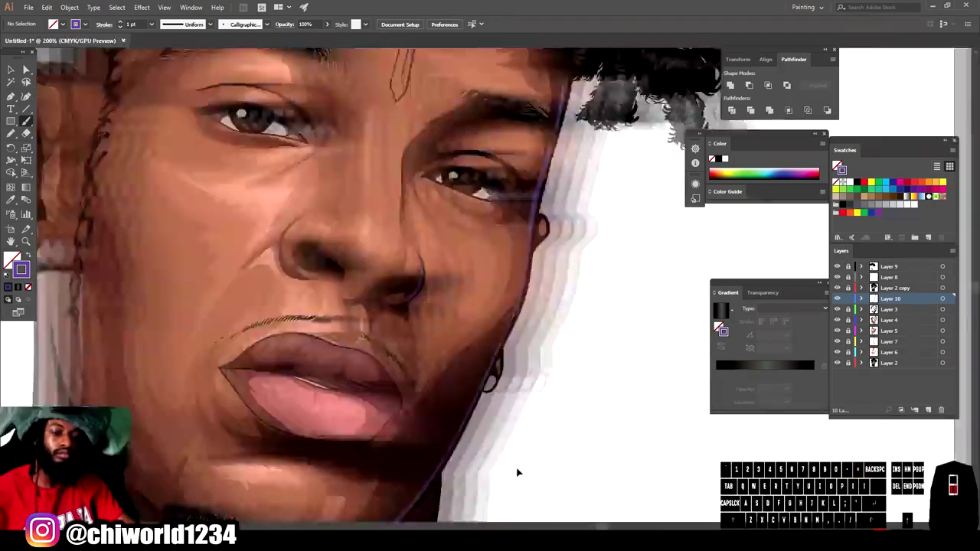
pyautogui.hotkey('ctrl', '-')
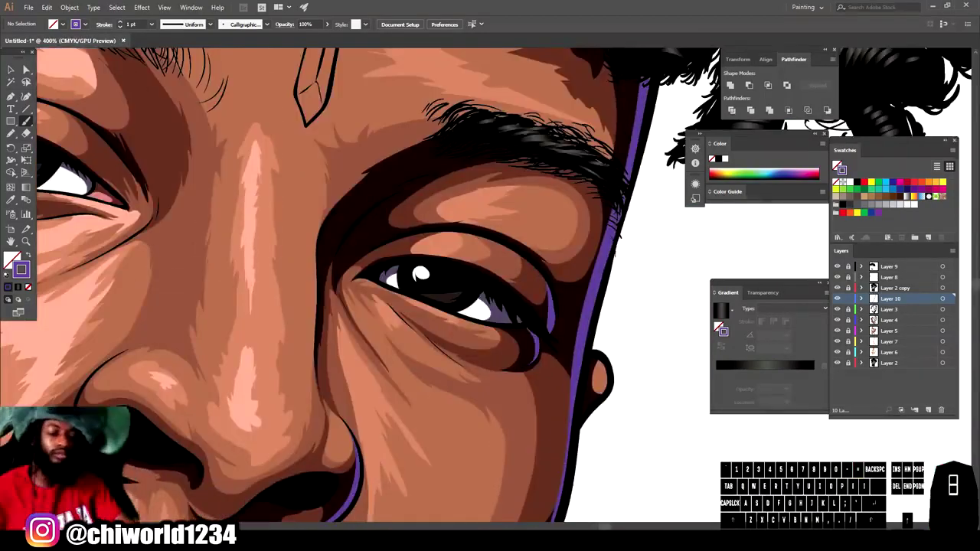
pyautogui.hotkey('ctrl', '-')
pyautogui.hotkey('ctrl', '-')
pyautogui.hotkey('ctrl', '-')
pyautogui.hotkey('ctrl', '=')
pyautogui.hotkey('ctrl', '=')
pyautogui.hotkey('ctrl', '=')
# Step: Paint a purple rim light along the right edge of the neck
pyautogui.moveTo(381, 490)
pyautogui.mouseDown()
pyautogui.moveTo(376, 406)
pyautogui.moveTo(408, 157)
pyautogui.mouseUp()
pyautogui.hotkey('ctrl', '-')
pyautogui.hotkey('ctrl', '-')
pyautogui.hotkey('ctrl', '-')
pyautogui.hotkey('ctrl', '=')
pyautogui.hotkey('ctrl', '=')
pyautogui.hotkey('ctrl', '=')
pyautogui.hotkey('ctrl', '=')
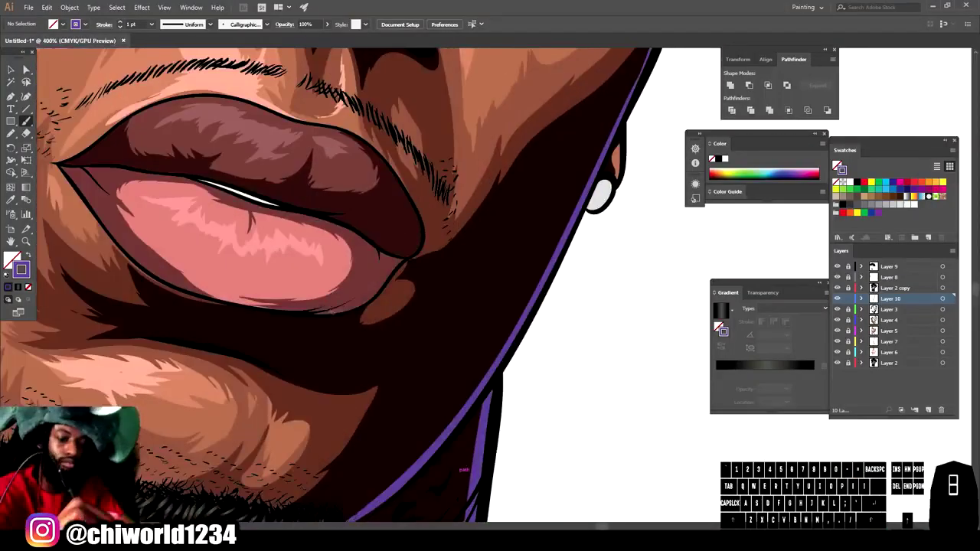
# Step: Paint purple rim-light accents along the right outer edges of the upper and lower lips
pyautogui.moveTo(375, 289)
pyautogui.mouseDown()
pyautogui.moveTo(406, 257)
pyautogui.moveTo(417, 200)
pyautogui.moveTo(383, 159)
pyautogui.mouseUp()
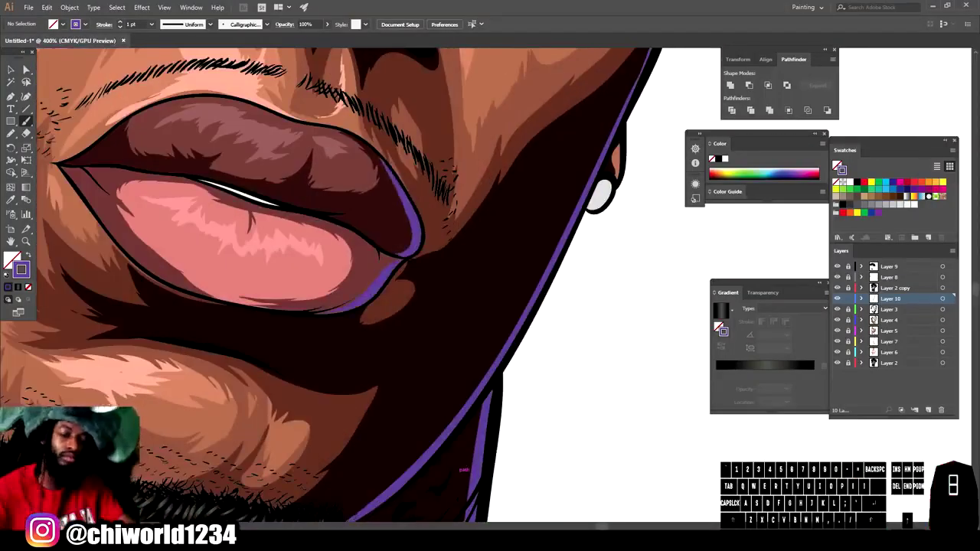
pyautogui.hotkey('ctrl', '-')
pyautogui.hotkey('ctrl', '-')
pyautogui.hotkey('ctrl', '-')
pyautogui.hotkey('ctrl', '-')
pyautogui.hotkey('ctrl', '-')
# Step: Paint a purple accent along the upper lip's lower edge beside the teeth and check the whole portrait
pyautogui.hotkey('ctrl', '=')
pyautogui.hotkey('ctrl', '=')
pyautogui.hotkey('ctrl', '=')
pyautogui.hotkey('ctrl', '=')
pyautogui.hotkey('ctrl', '=')
pyautogui.hotkey('ctrl', '=')
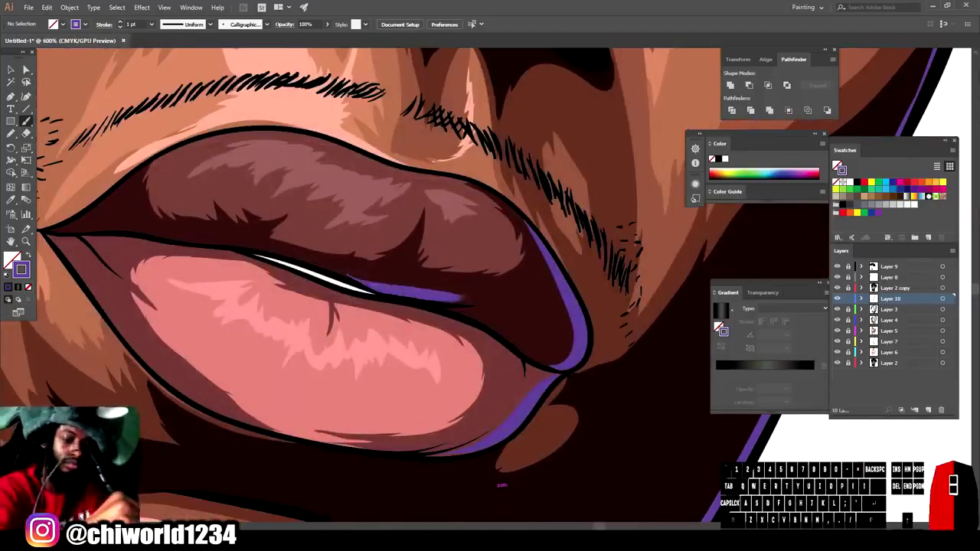
pyautogui.hotkey('ctrl', '-')
pyautogui.hotkey('ctrl', '-')
pyautogui.hotkey('ctrl', '-')
pyautogui.hotkey('ctrl', '-')
pyautogui.hotkey('ctrl', '-')
pyautogui.hotkey('ctrl', '-')
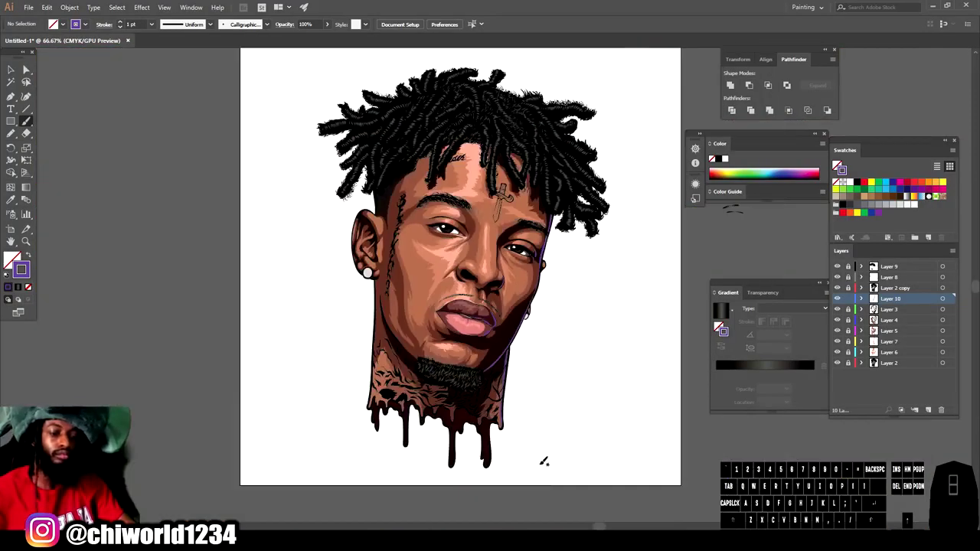
# Step: Create a new layer above the Layer 2 copy line art and paint a purple accent along the right nostril's edge
pyautogui.hotkey('ctrl', '=')
pyautogui.hotkey('ctrl', '=')
pyautogui.hotkey('ctrl', '=')
pyautogui.hotkey('ctrl', '=')
pyautogui.hotkey('ctrl', '=')
pyautogui.hotkey('ctrl', '=')
pyautogui.click(928, 410)
pyautogui.moveTo(893, 298); pyautogui.dragTo(892, 288)
pyautogui.moveTo(597, 356); pyautogui.dragTo(540, 306)
pyautogui.hotkey('ctrl', '-')
pyautogui.hotkey('ctrl', '-')
pyautogui.hotkey('ctrl', '-')
pyautogui.hotkey('ctrl', '-')
pyautogui.hotkey('ctrl', '-')
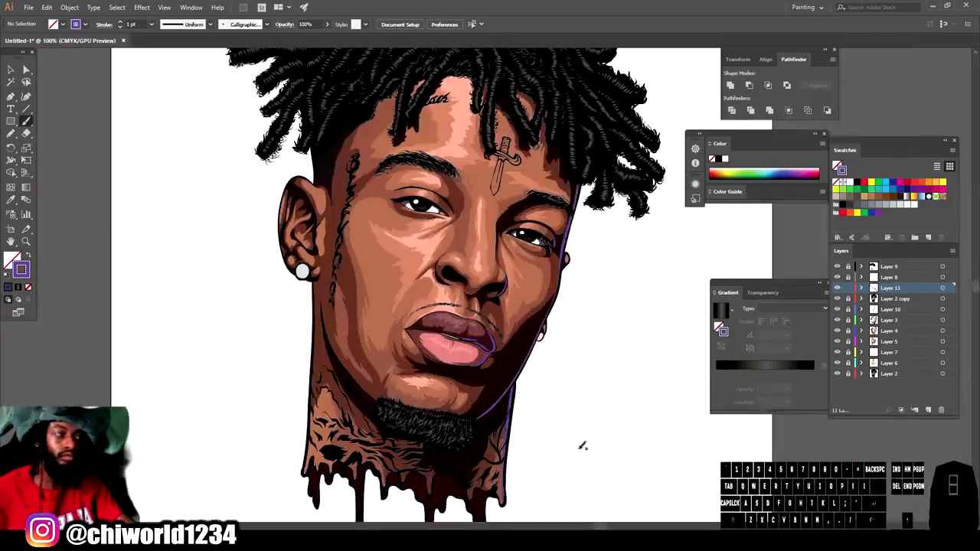
# Step: Create a new layer beneath Layer 2 copy and set the stroke to a more muted purple for shading the earrings
pyautogui.click(929, 410)
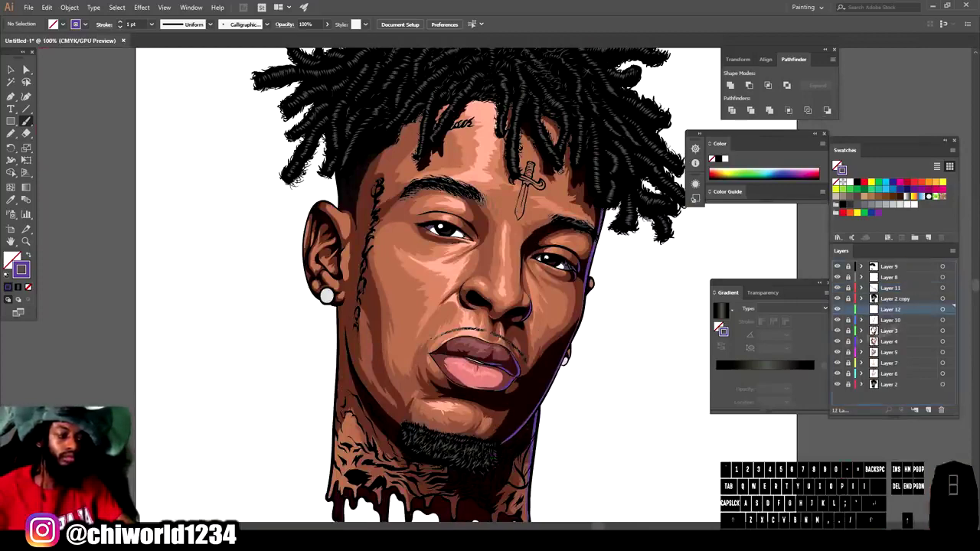
pyautogui.scroll(6, 308, 284)
pyautogui.press('d')
pyautogui.doubleClick(21, 269)
pyautogui.moveTo(774, 399); pyautogui.dragTo(774, 428)
pyautogui.click(868, 388)
# Step: Draw wavy facet shapes with the Pencil across the stud earring on the fully visible ear and fill them with the muted purple
pyautogui.press('n')
pyautogui.moveTo(425, 414)
pyautogui.mouseDown()
pyautogui.moveTo(451, 397)
pyautogui.moveTo(468, 357)
pyautogui.moveTo(511, 369)
pyautogui.moveTo(433, 326)
pyautogui.moveTo(417, 387)
pyautogui.mouseUp()
pyautogui.press('v')
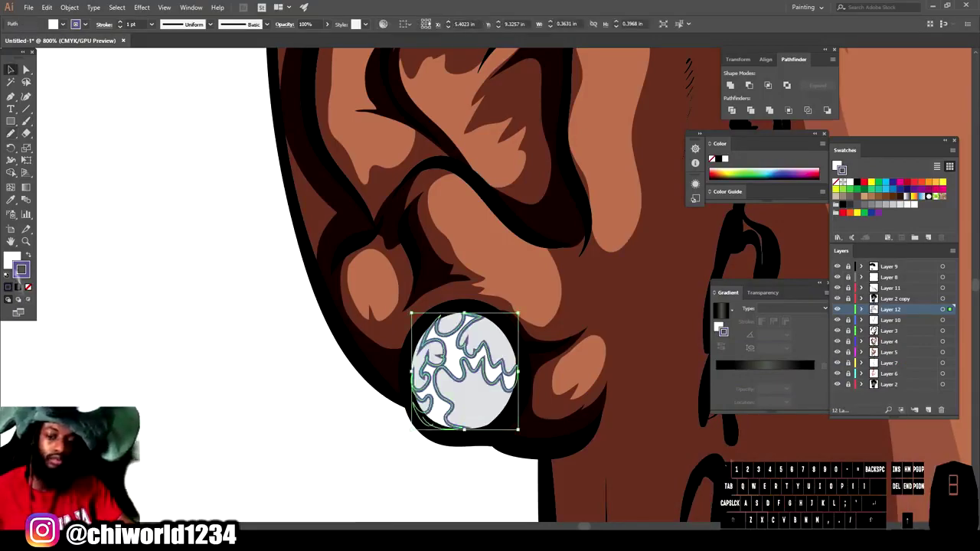
pyautogui.click(28, 259)
pyautogui.click(171, 420)
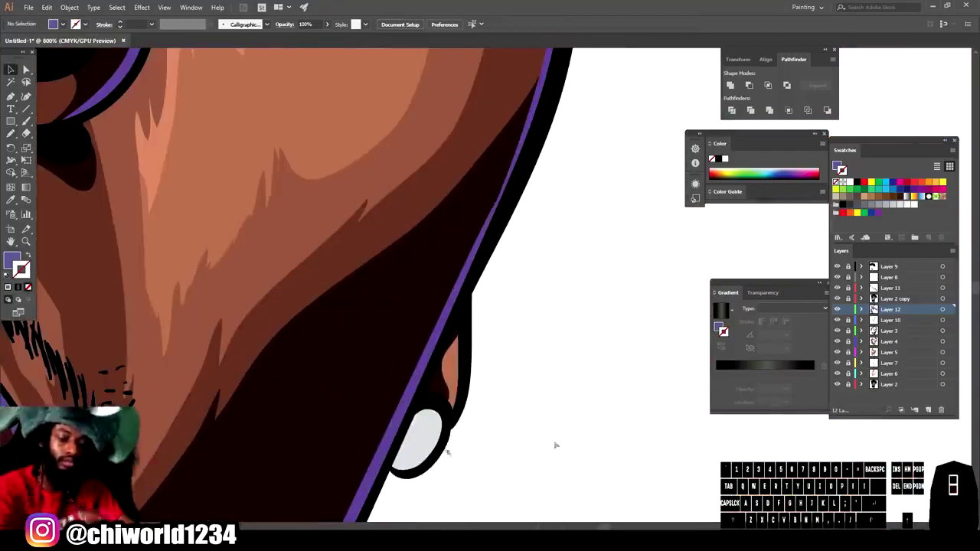
# Step: Draw a muted purple facet shape with the Pencil on the partly hidden earring beside the jaw and check the whole portrait
pyautogui.press('n')
pyautogui.moveTo(416, 437)
pyautogui.mouseDown()
pyautogui.moveTo(413, 417)
pyautogui.moveTo(403, 457)
pyautogui.mouseUp()
pyautogui.hotkey('ctrl', '0')
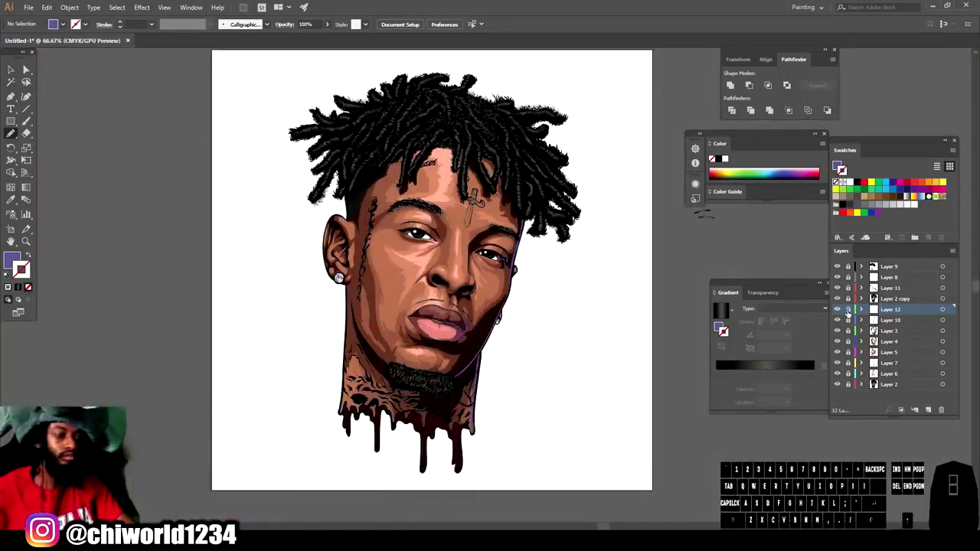